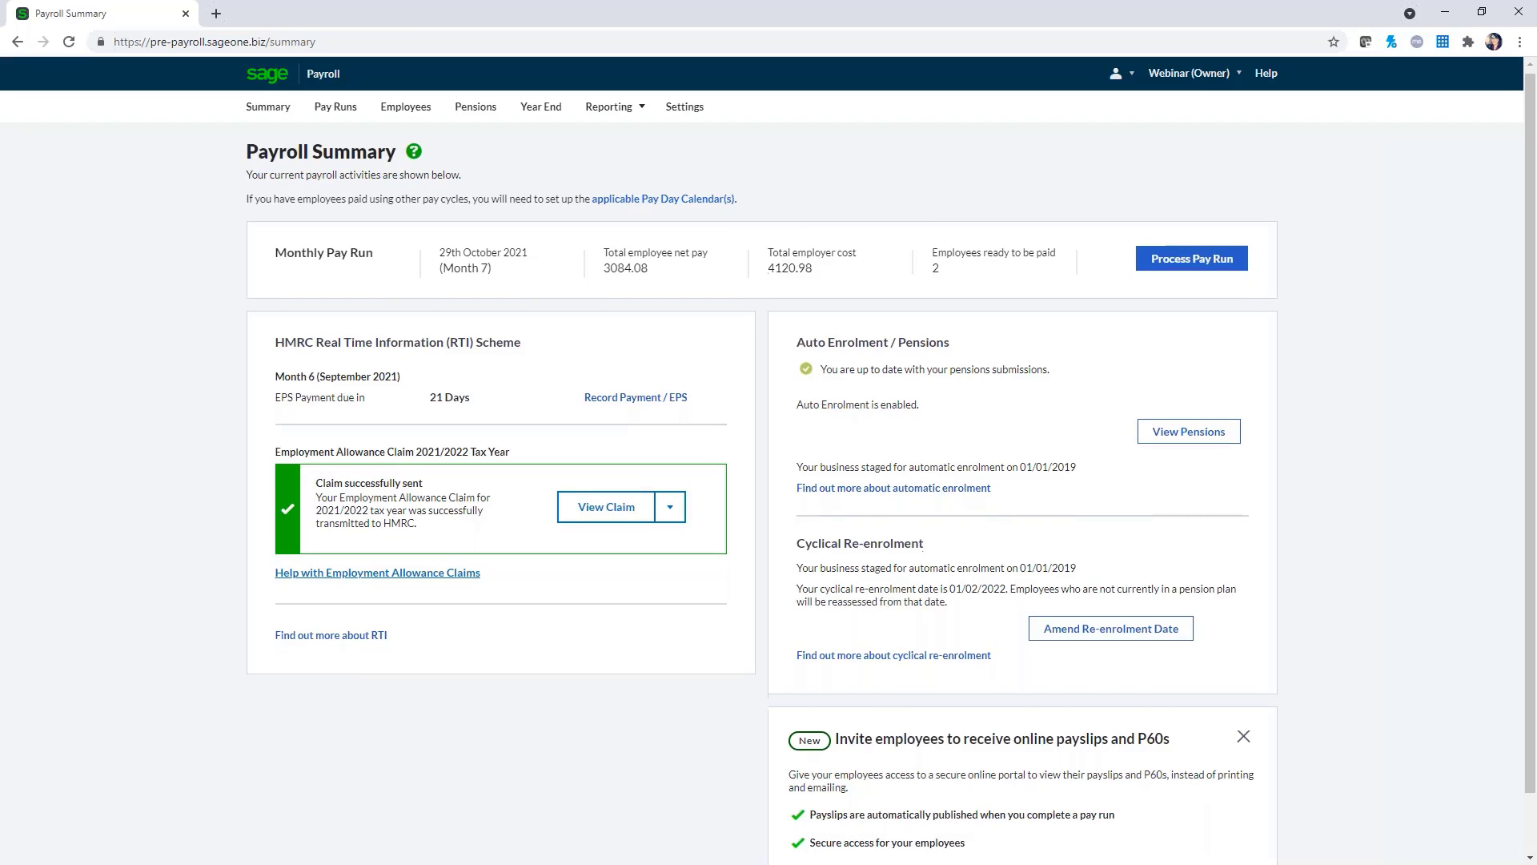
# Dismiss the 'Invite employees' online payslips card and show the Month 6 and Month 7 pay runs
pyautogui.scroll(-1, 506, 690)
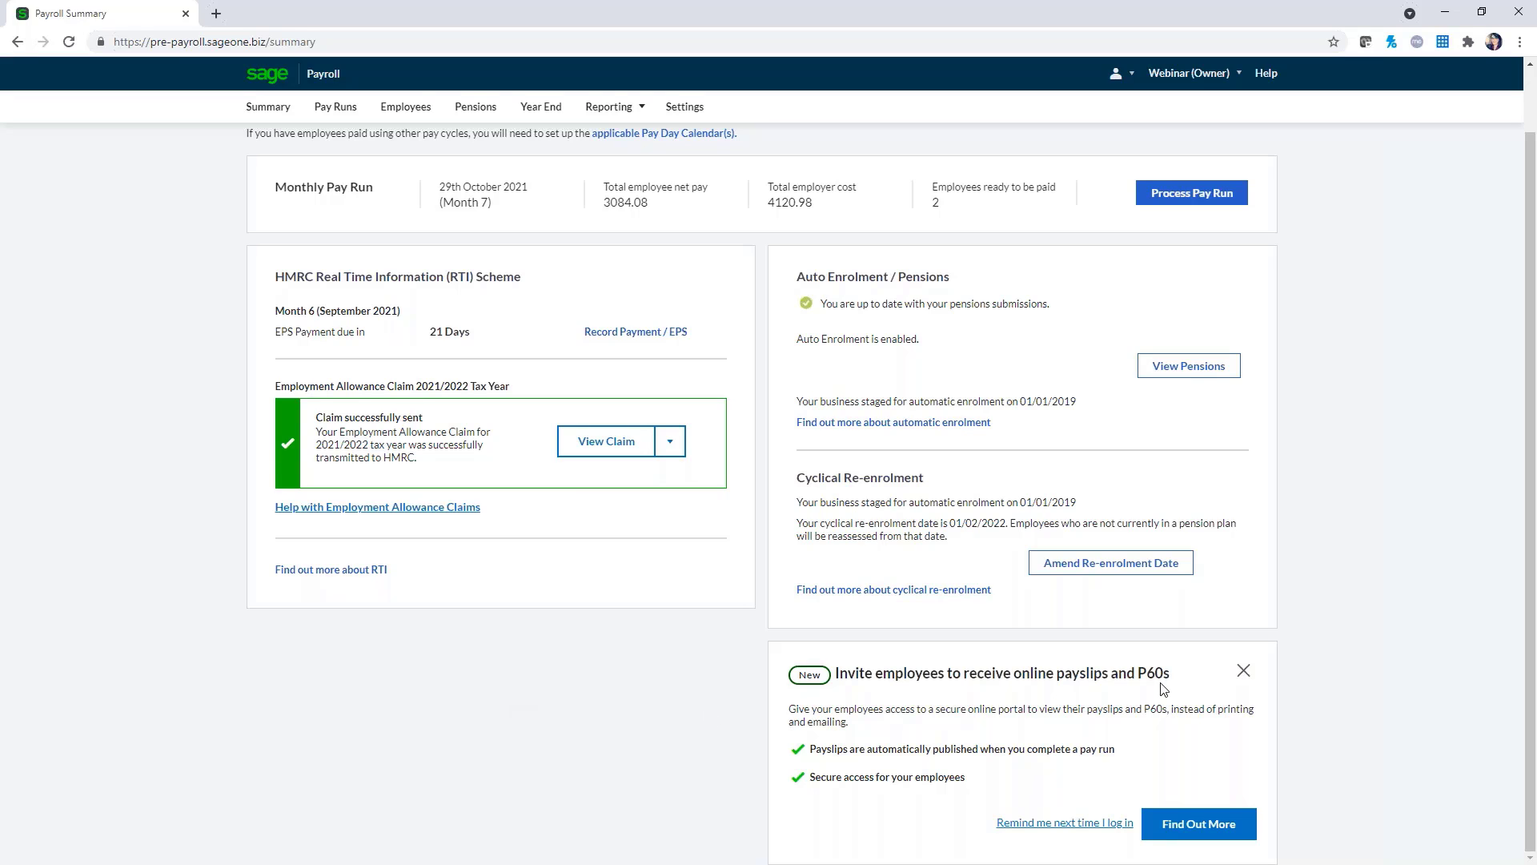
pyautogui.click(1244, 673)
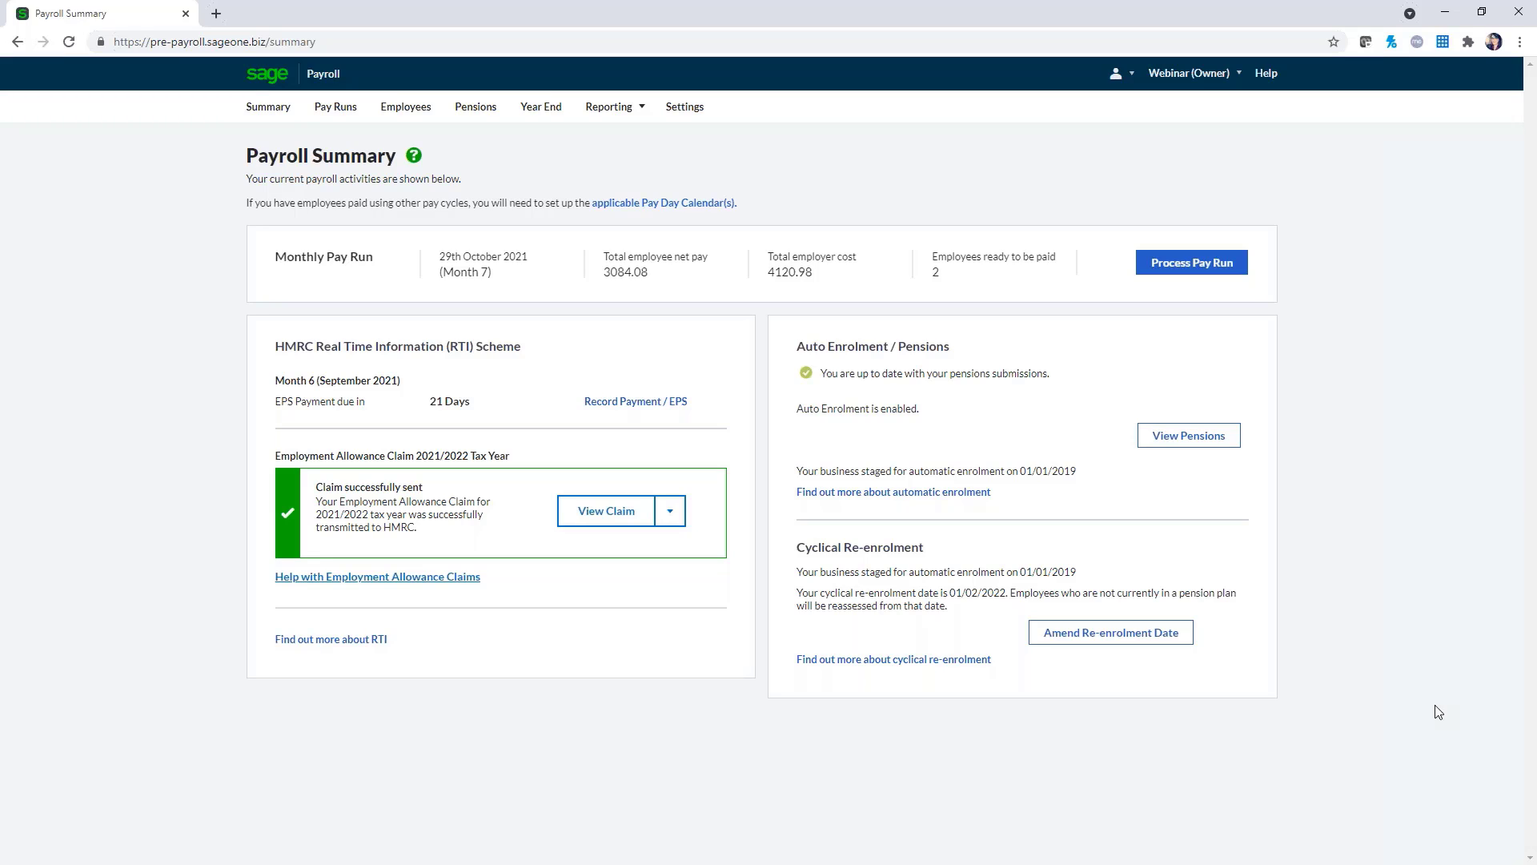
pyautogui.click(334, 118)
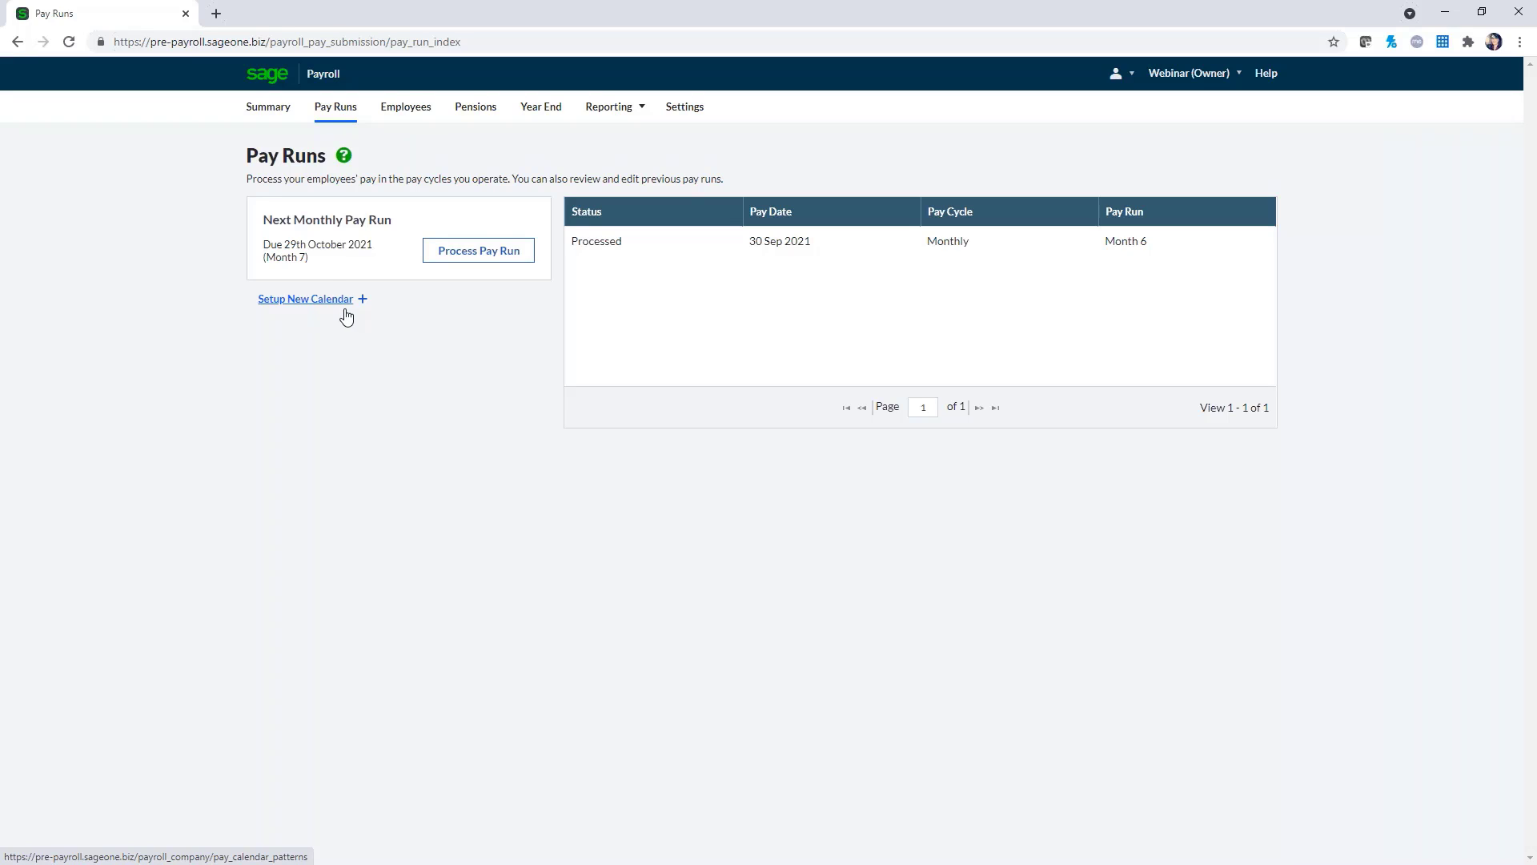
# Glance at the pay day calendar, then open the processed Month 6 pay run of 30th September 2021
pyautogui.click(313, 299)
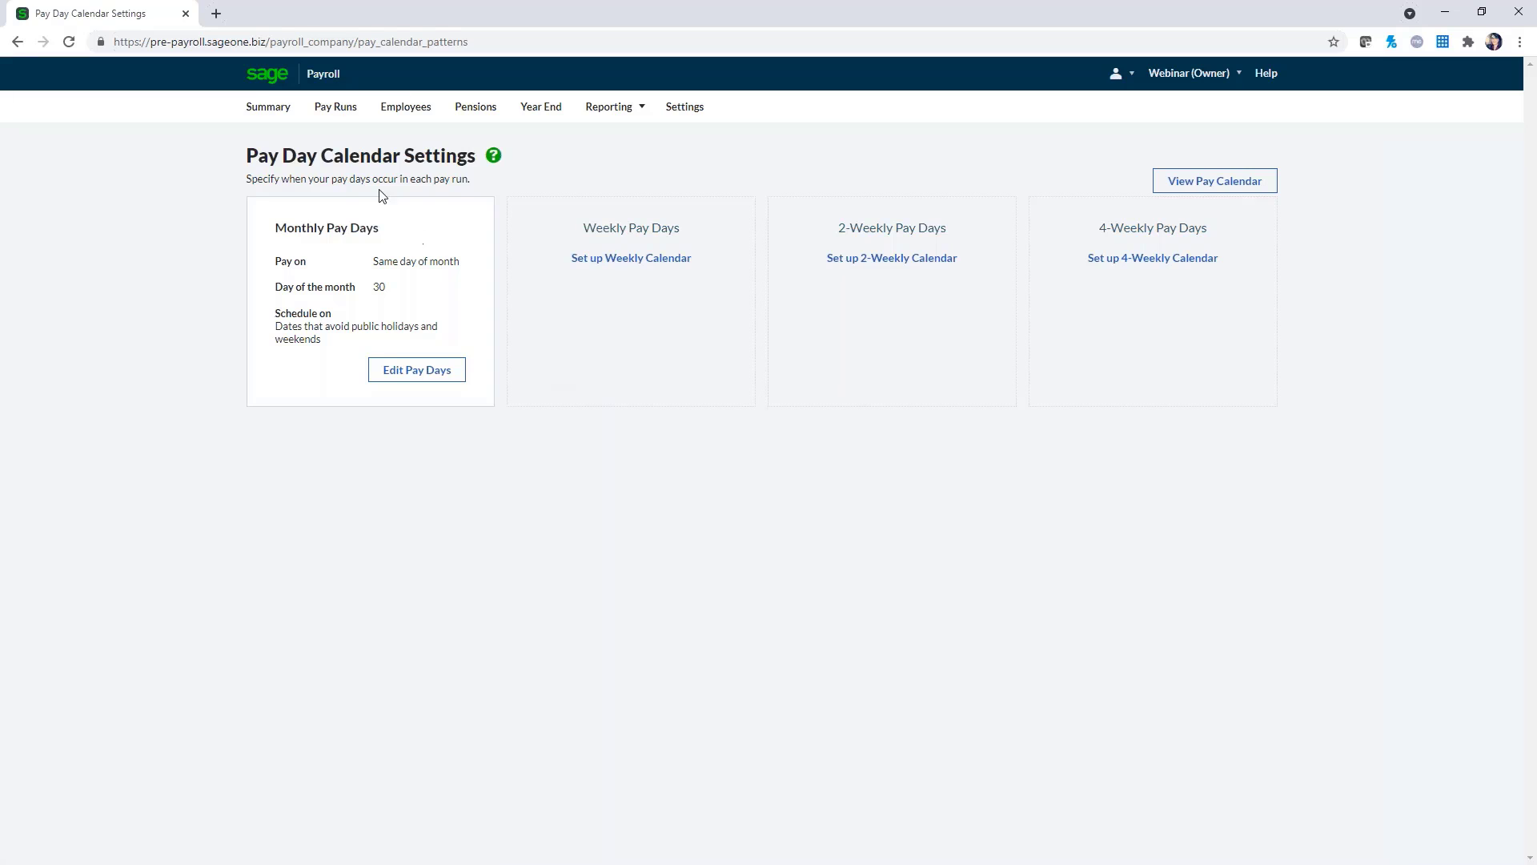
pyautogui.click(334, 122)
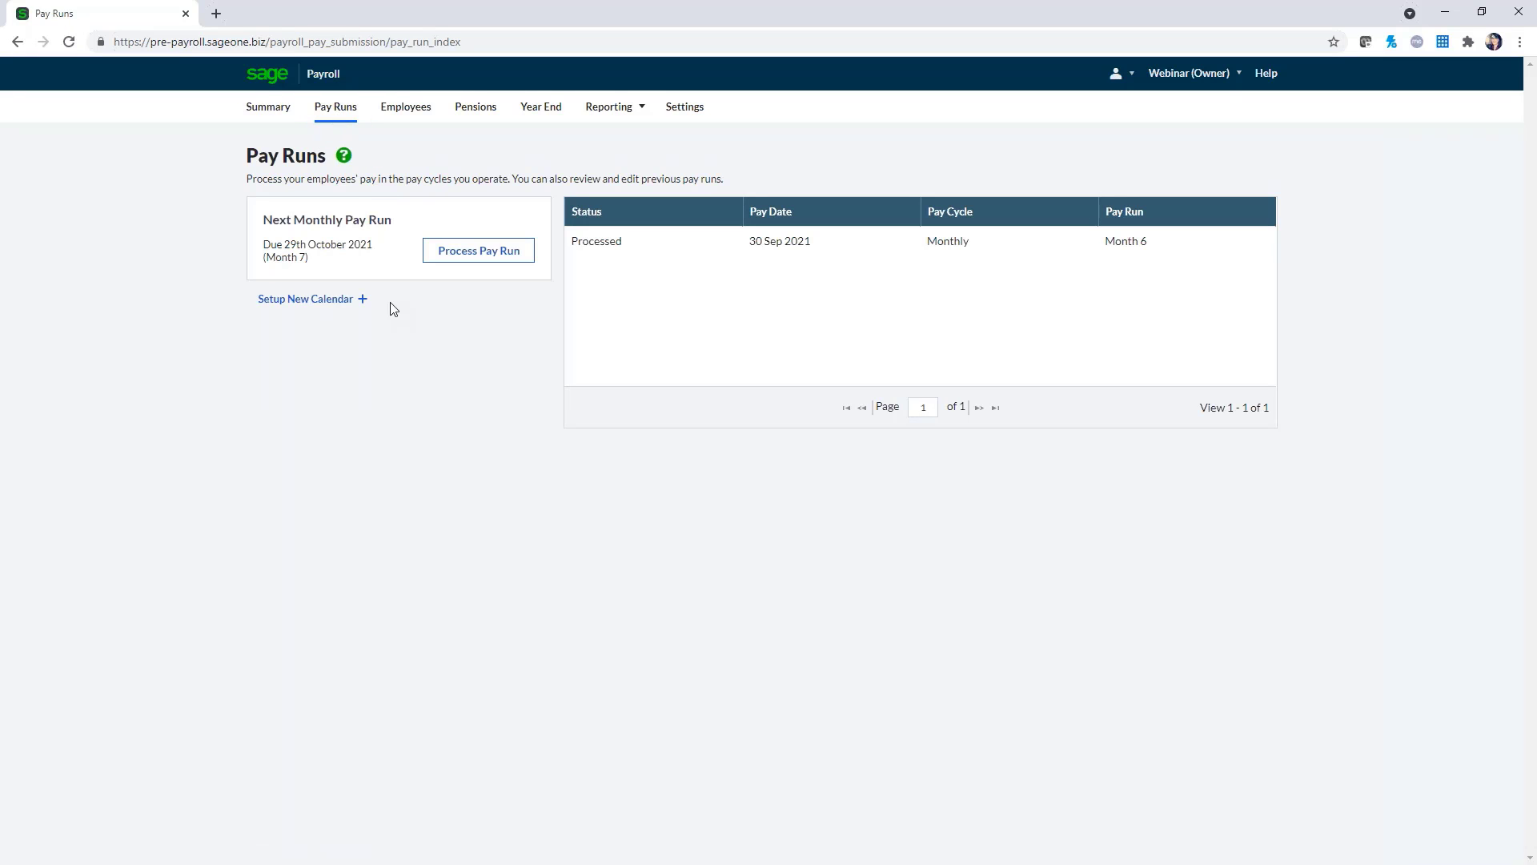
pyautogui.click(689, 249)
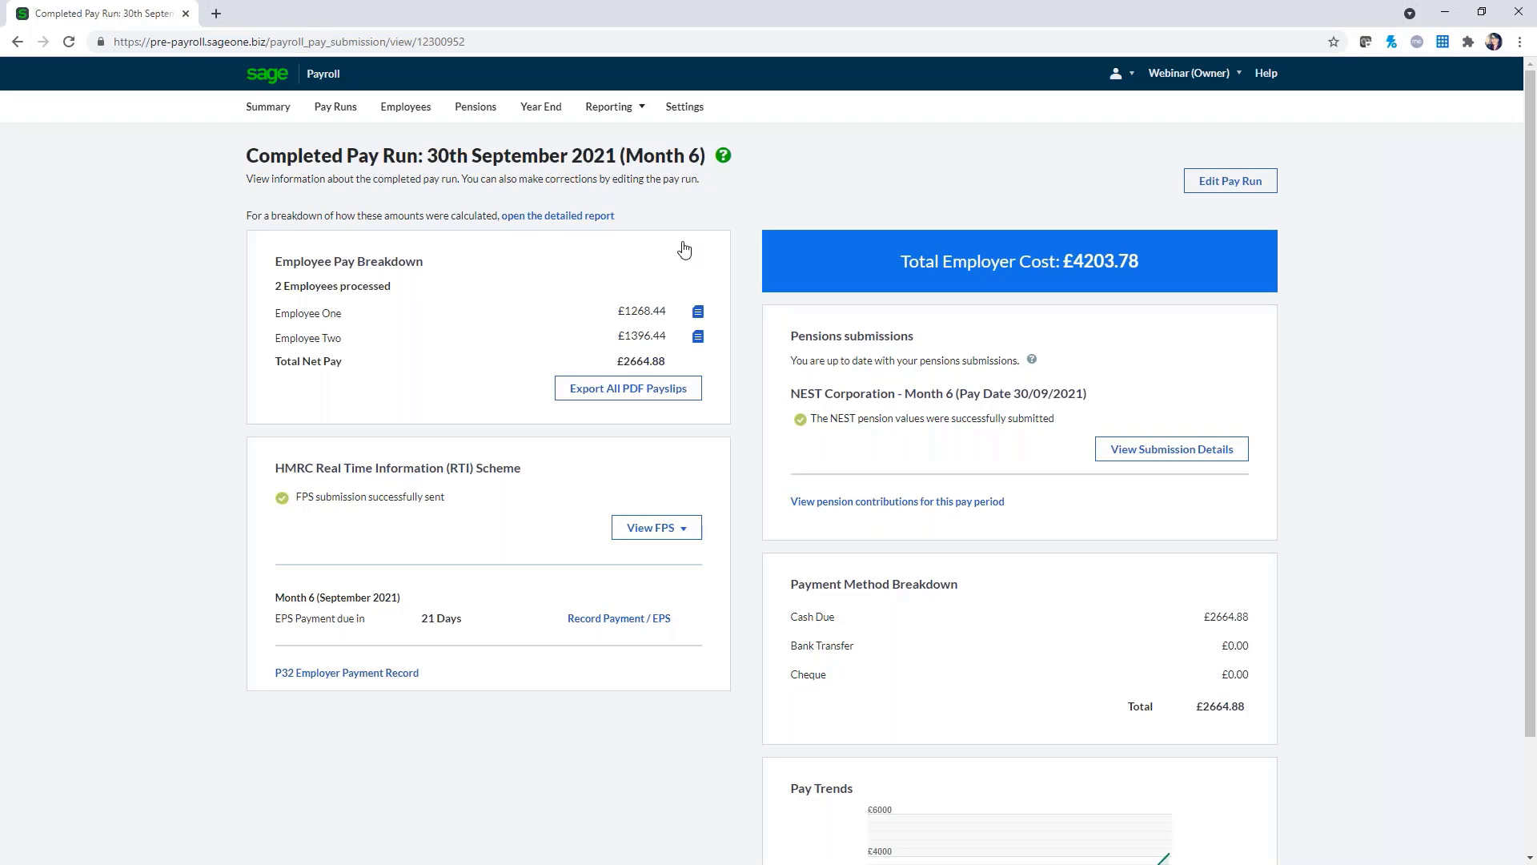
# Show the Employees page listing the two monthly-paid employees
pyautogui.click(425, 114)
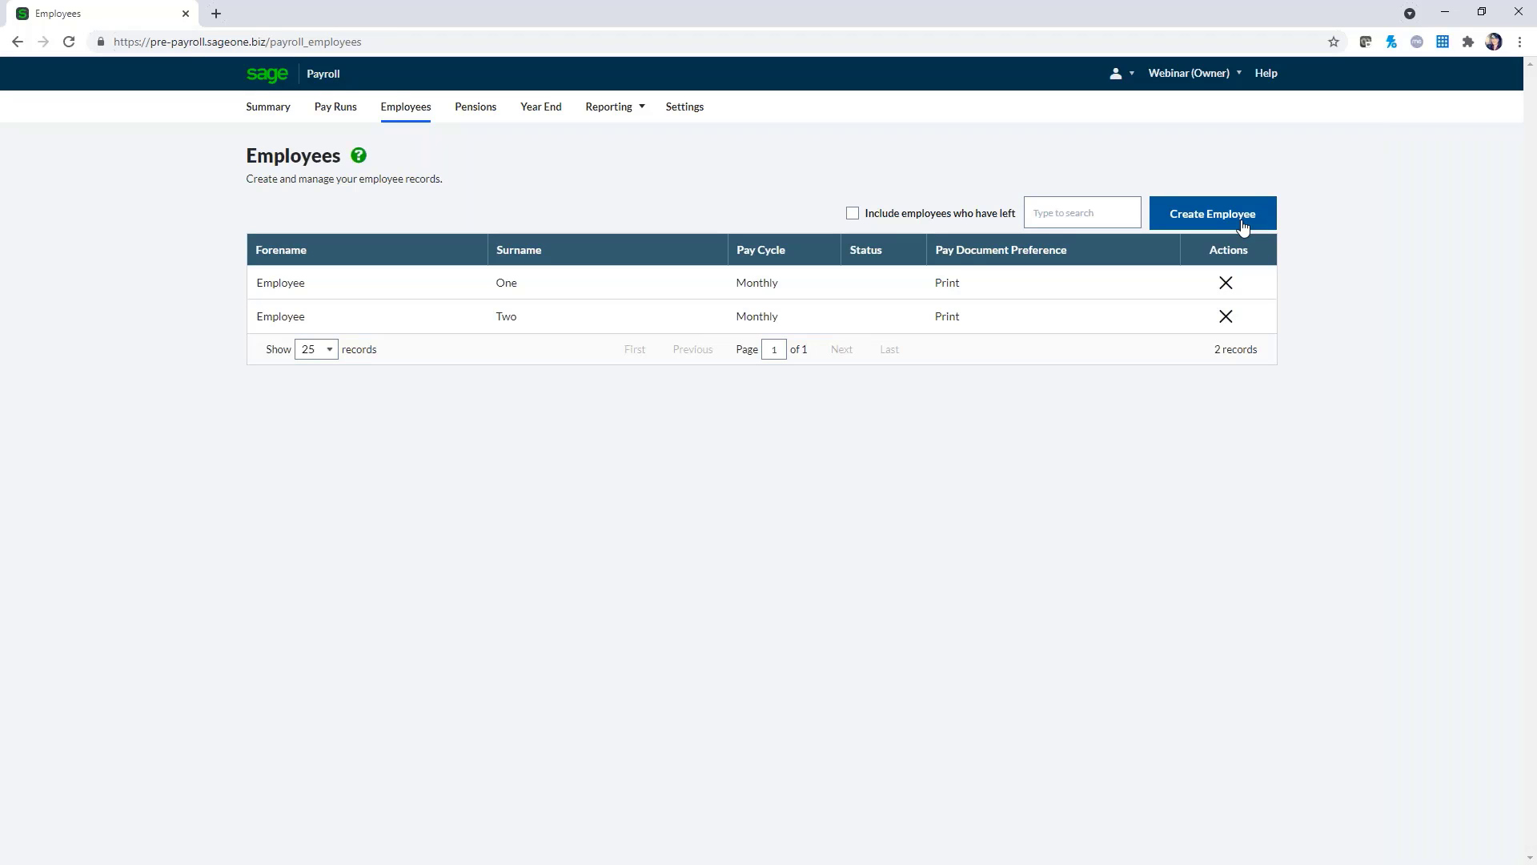
# Review the pensions overview, then view Year End tasks for tax year 2021/2022 without changing the year
pyautogui.click(486, 112)
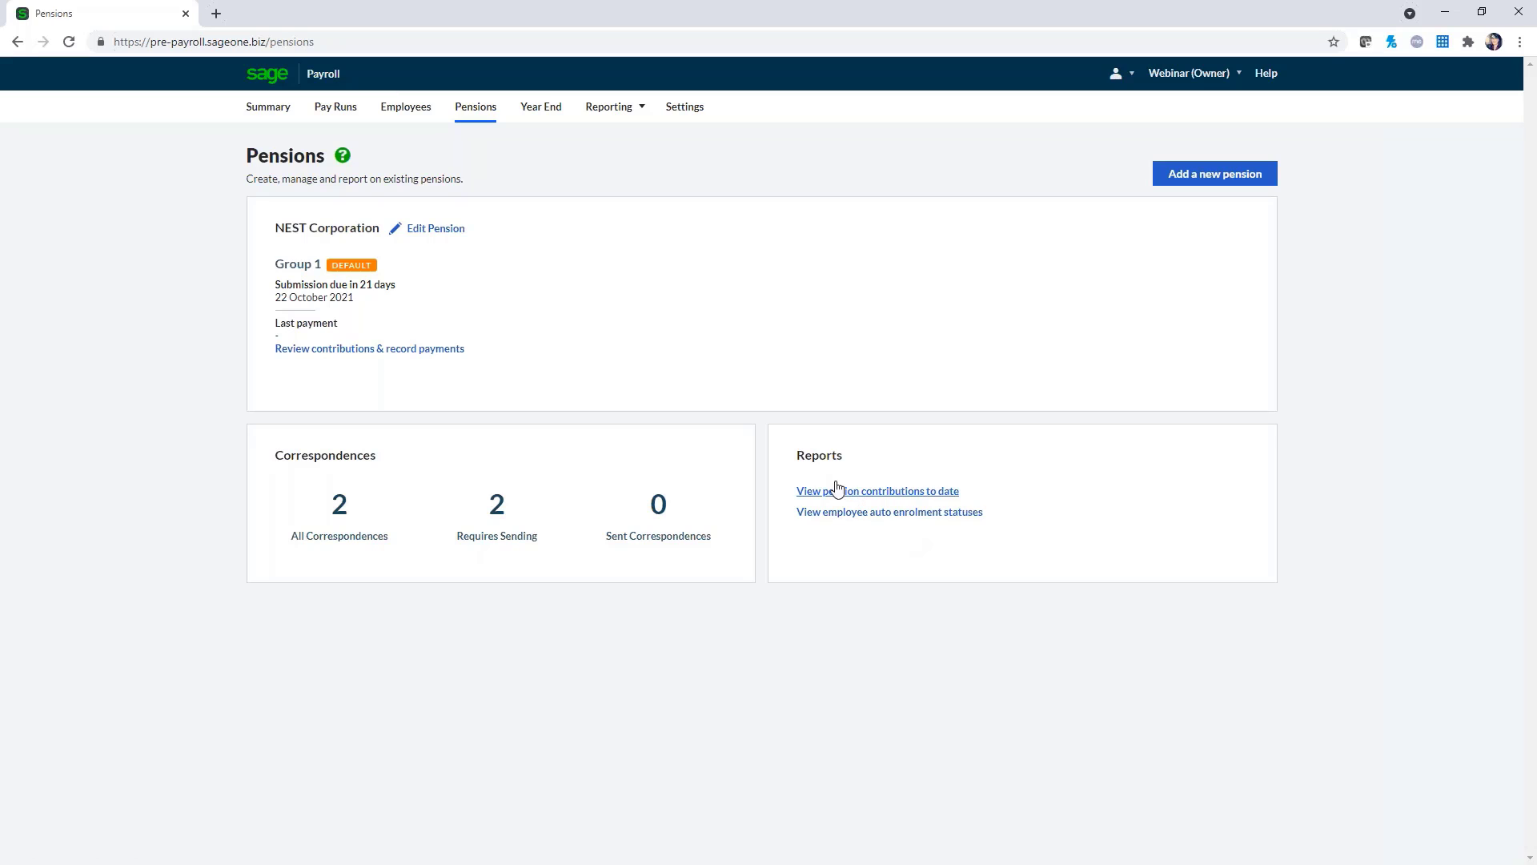
pyautogui.click(529, 118)
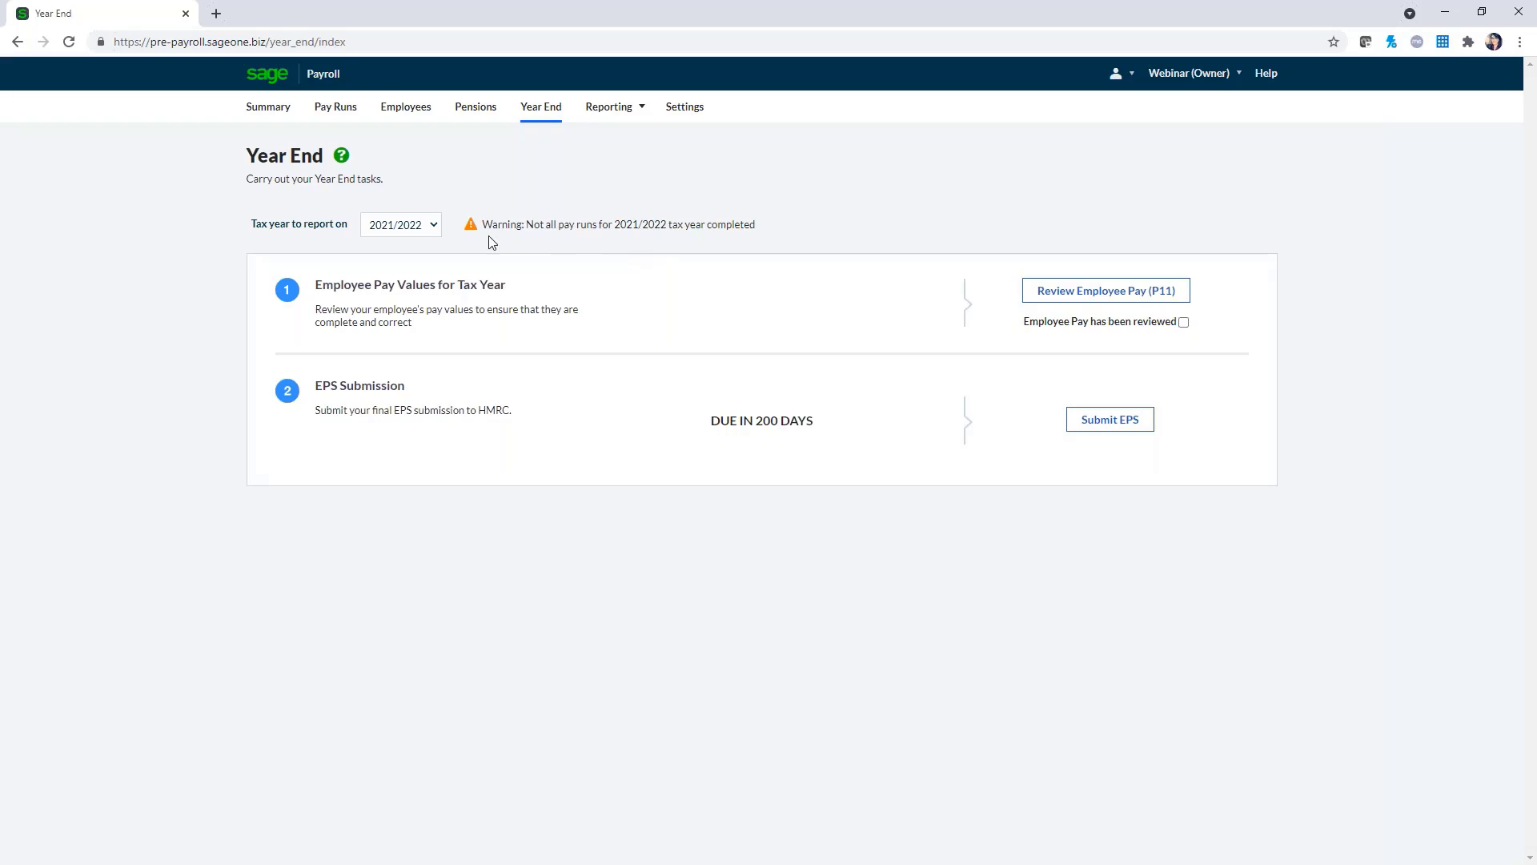
pyautogui.click(435, 230)
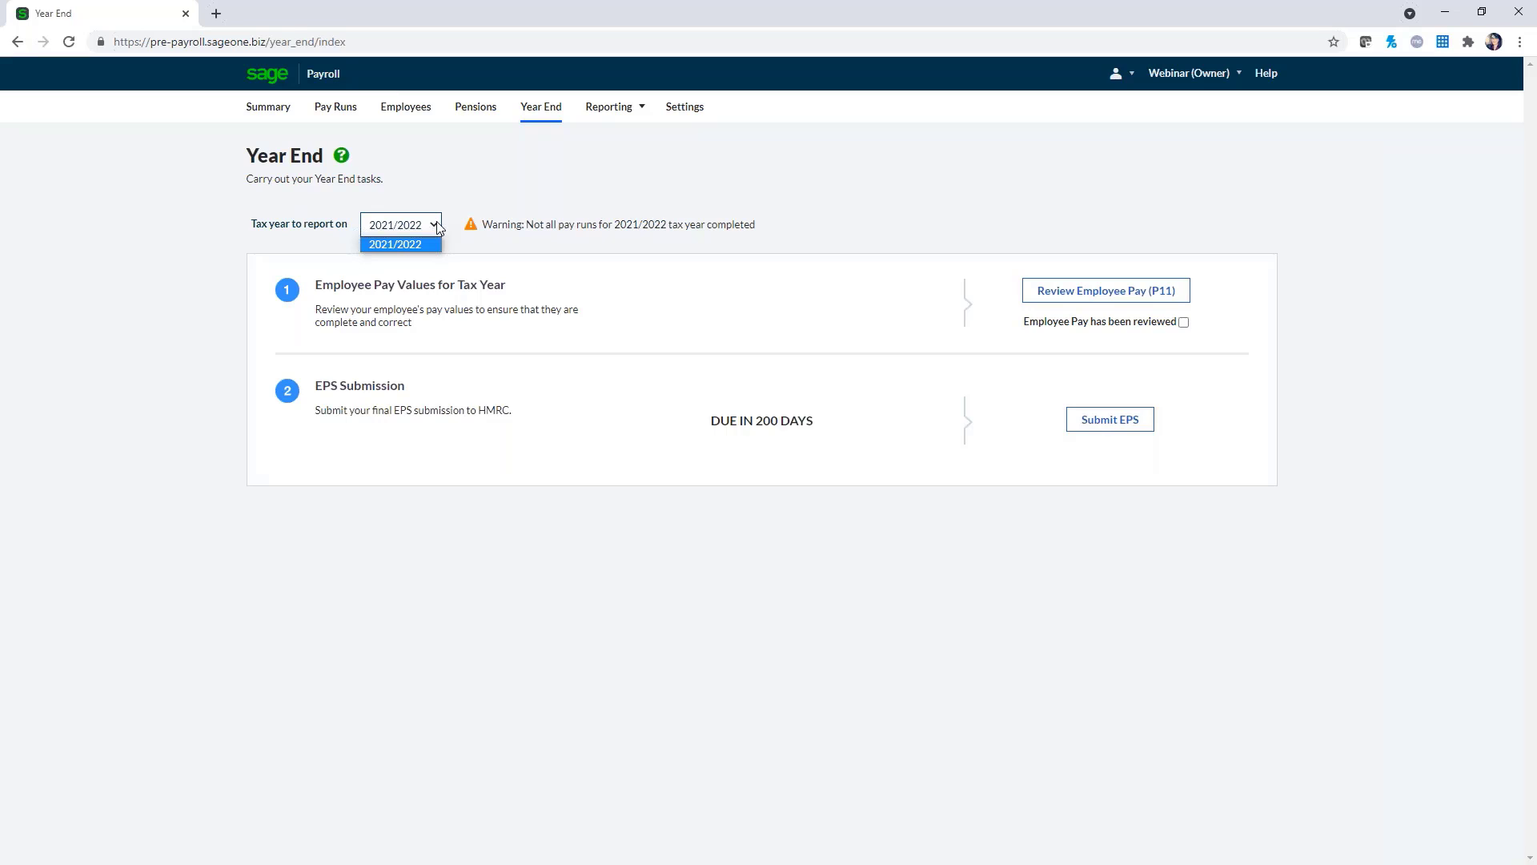
pyautogui.click(542, 192)
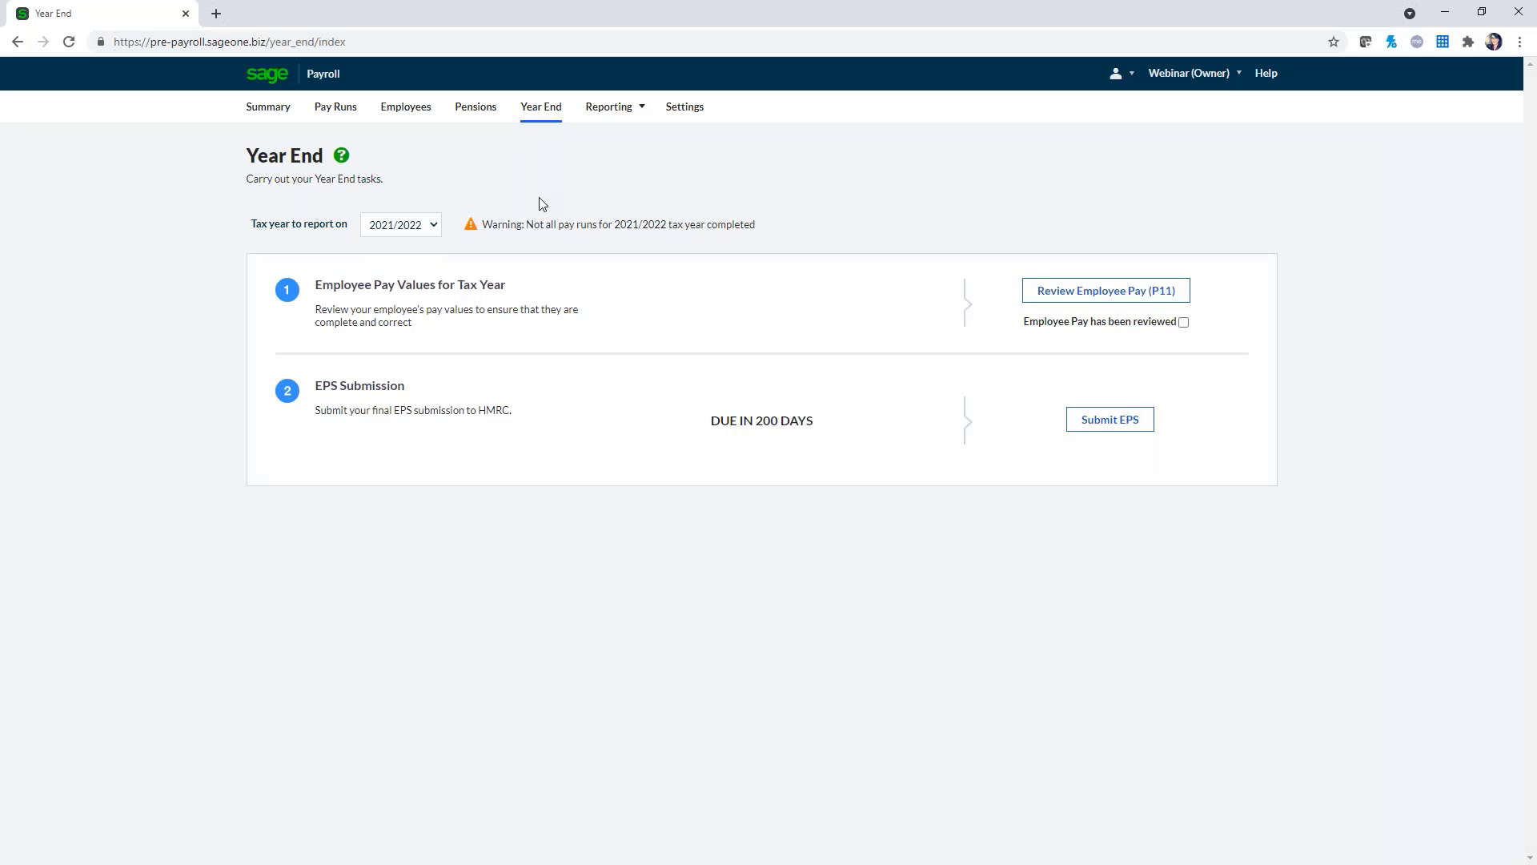
pyautogui.moveTo(644, 116)
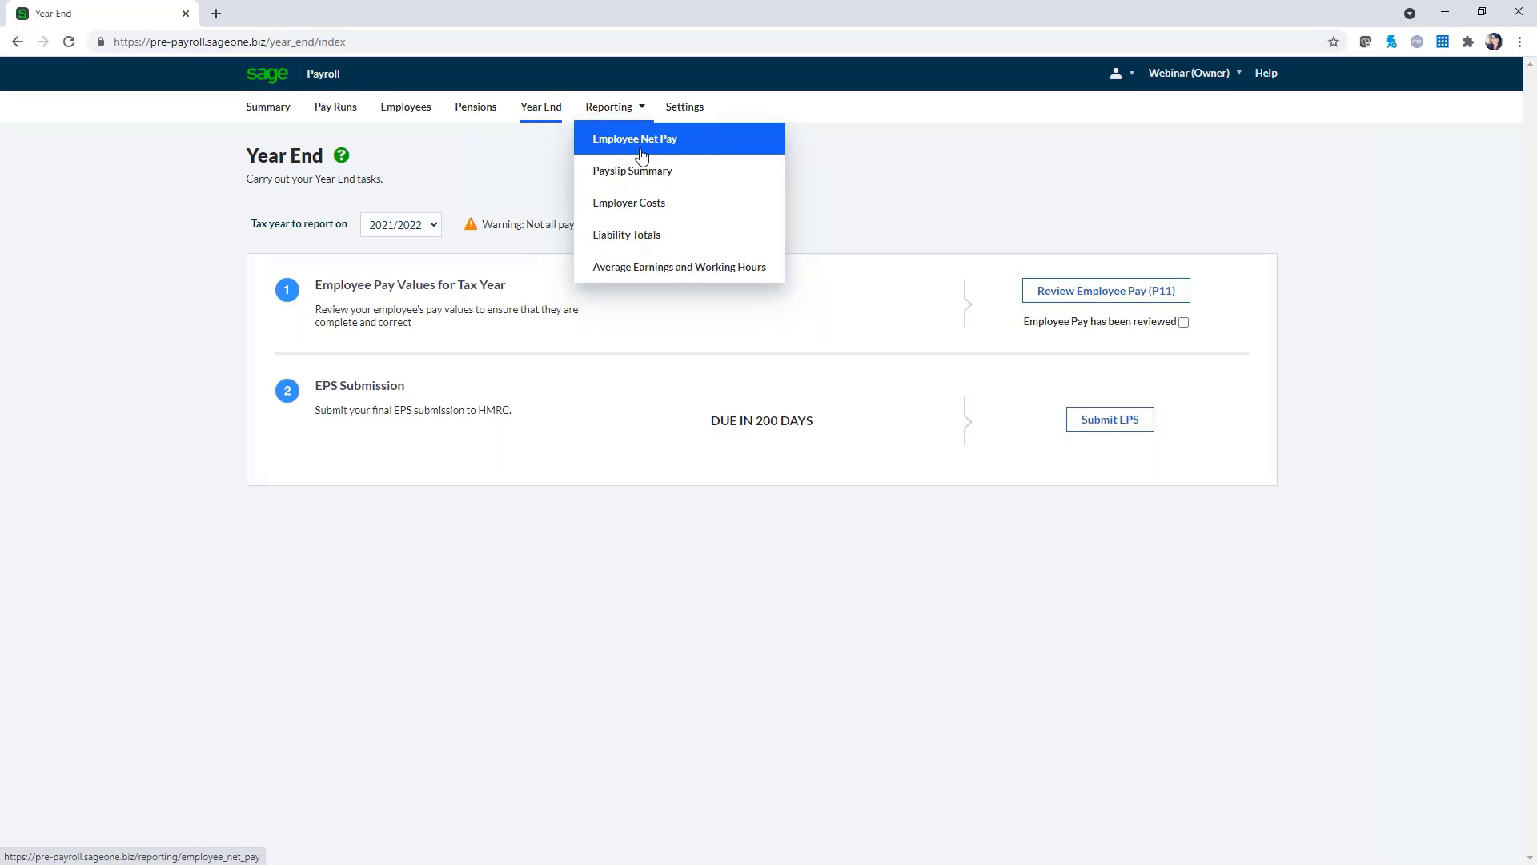
# Generate the Employee Net Pay report for 2021/2022, Monthly, Month 6
pyautogui.click(641, 154)
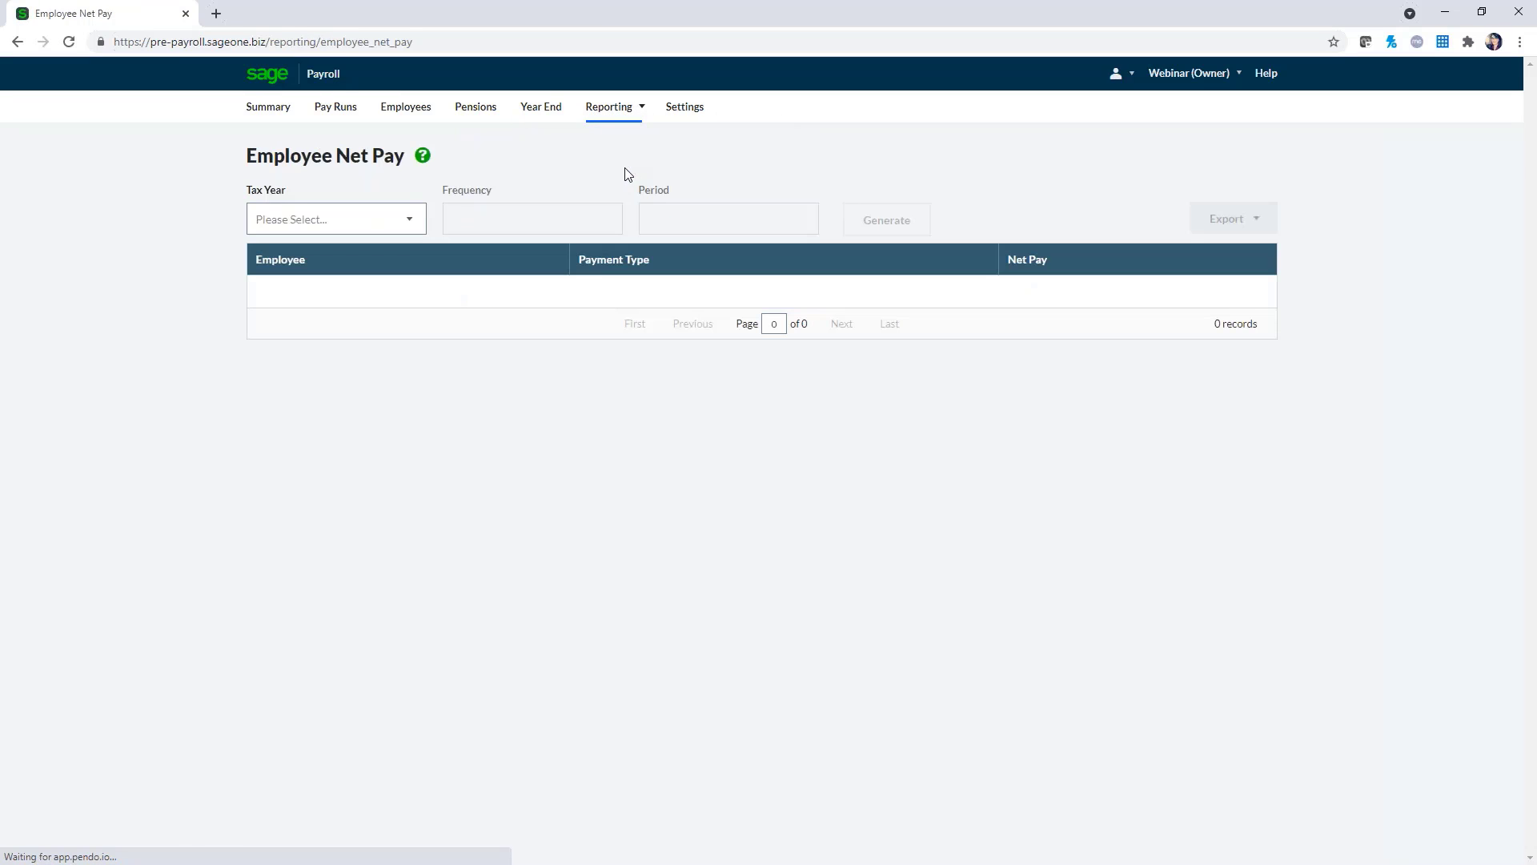
pyautogui.click(398, 225)
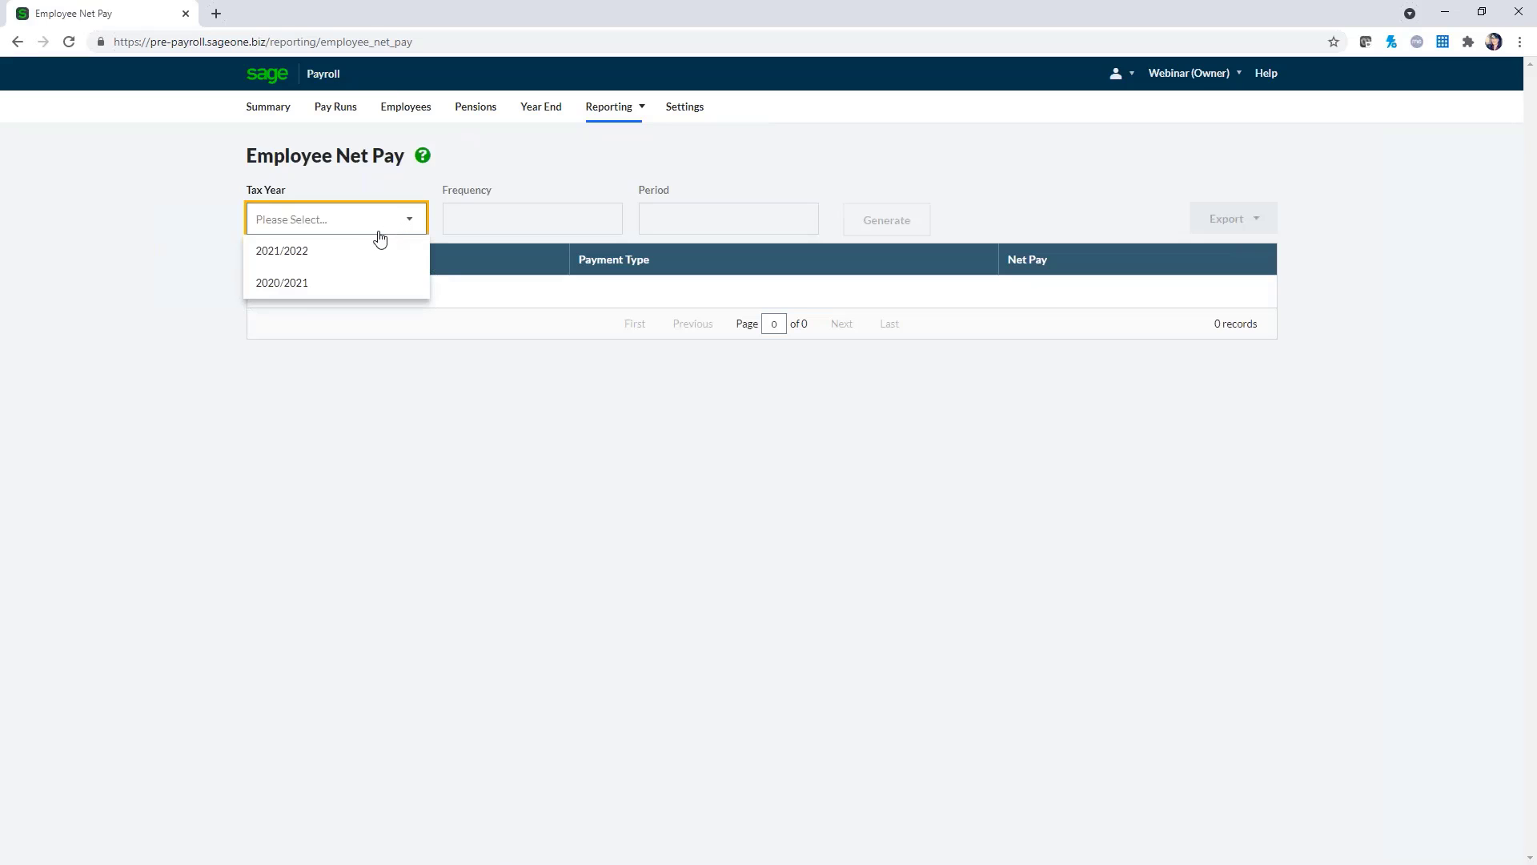
pyautogui.click(368, 253)
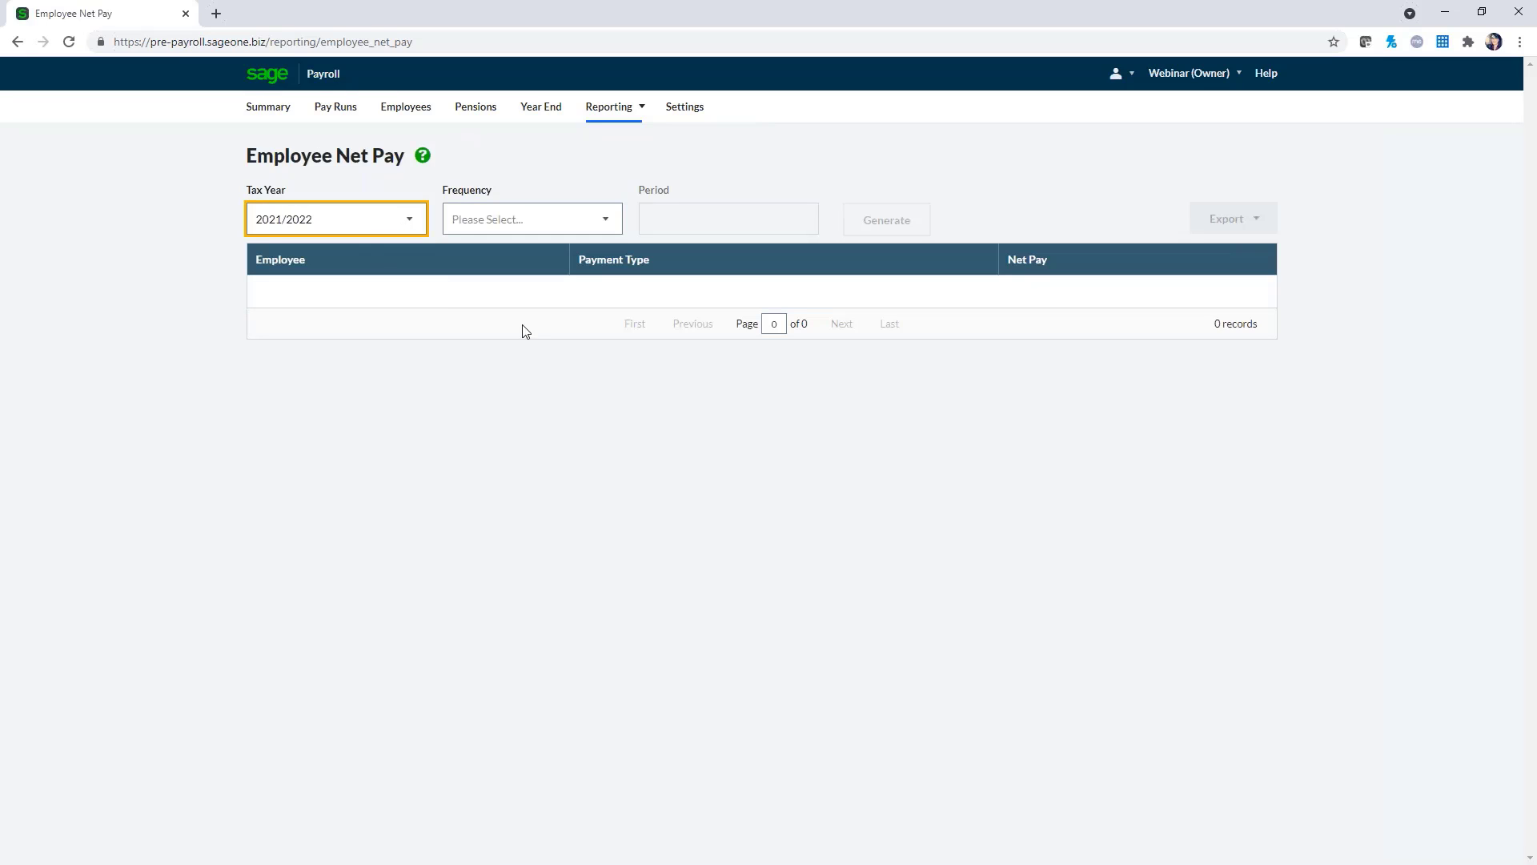
pyautogui.click(579, 229)
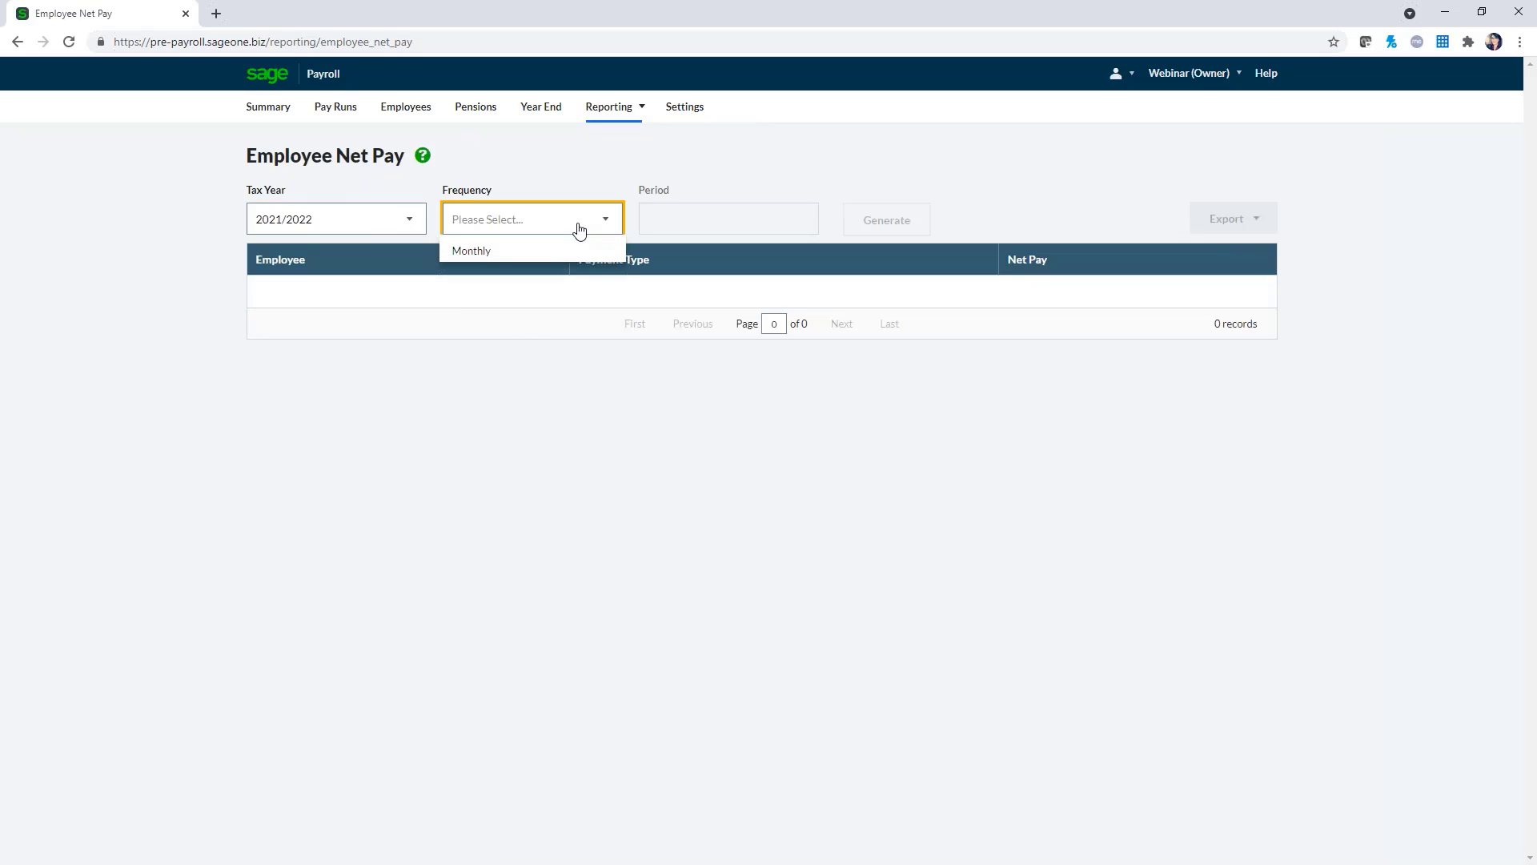
pyautogui.click(511, 259)
pyautogui.click(789, 222)
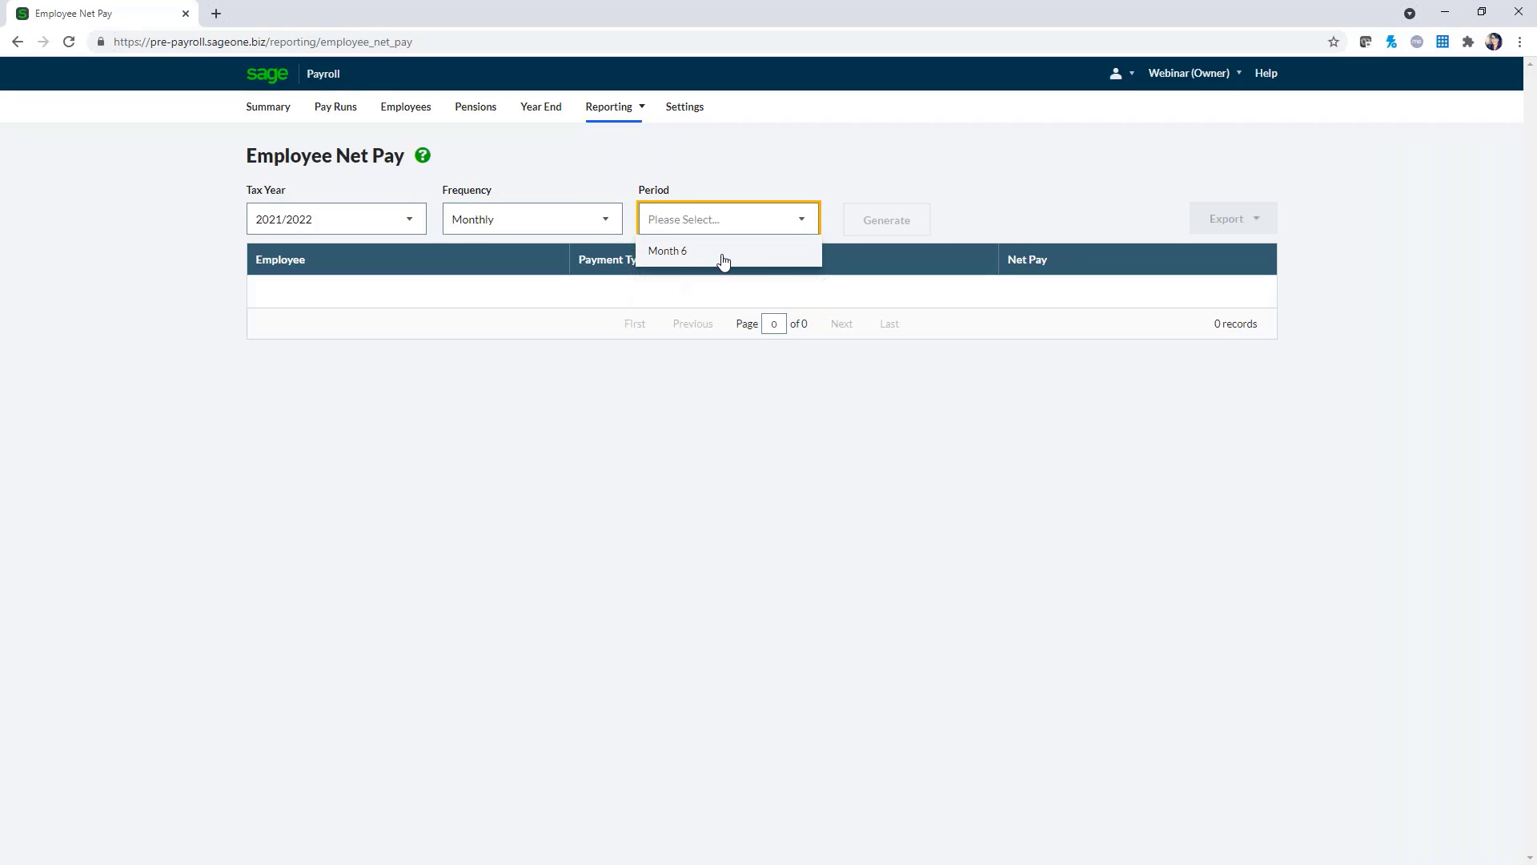
pyautogui.click(723, 255)
pyautogui.click(879, 226)
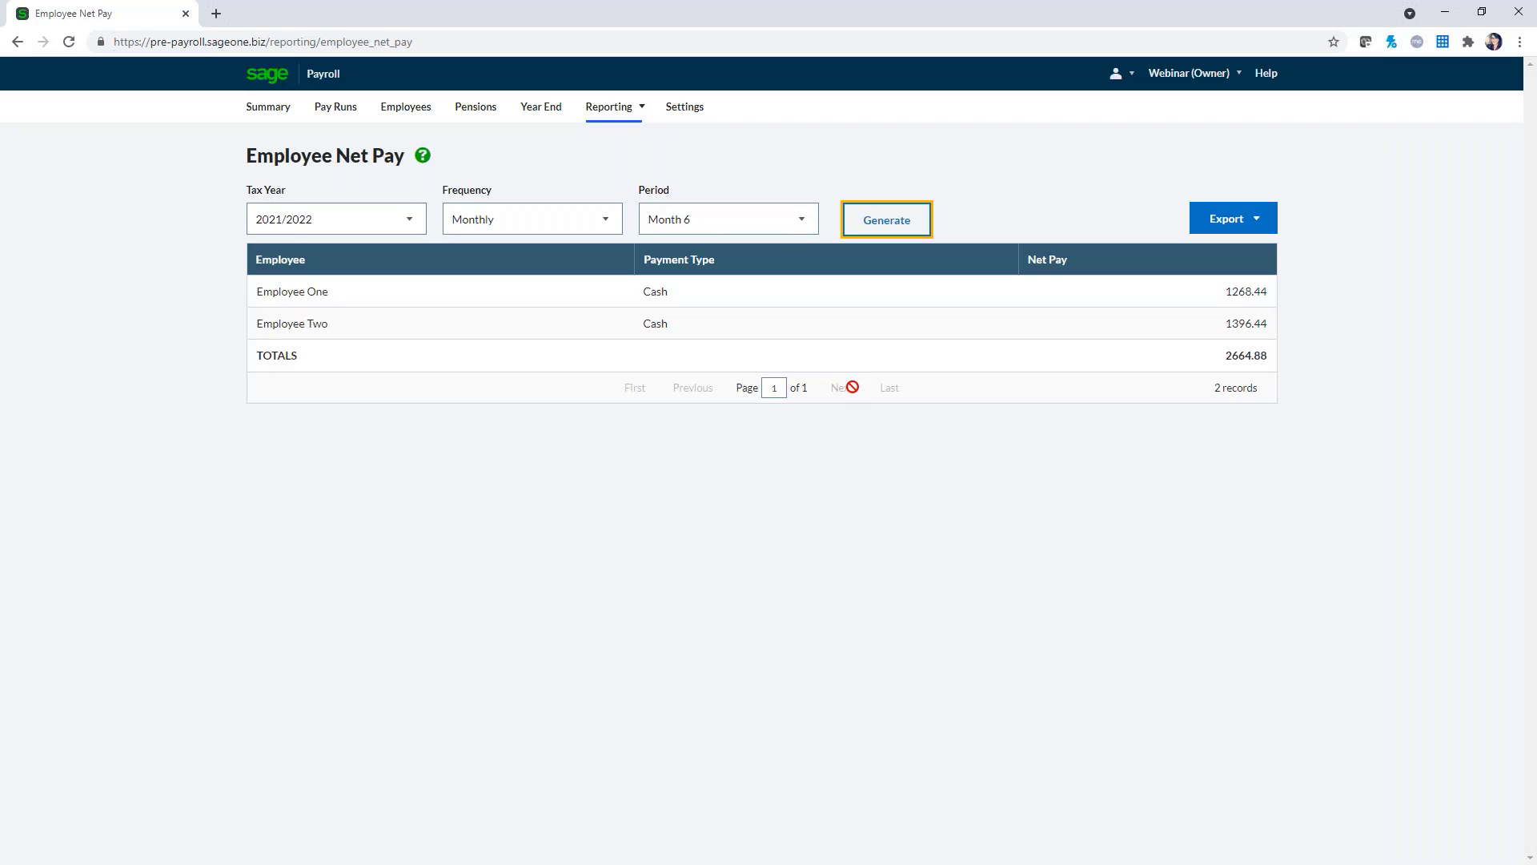
# Browse the other reports and the report's export formats, then go to Payroll Settings
pyautogui.click(647, 116)
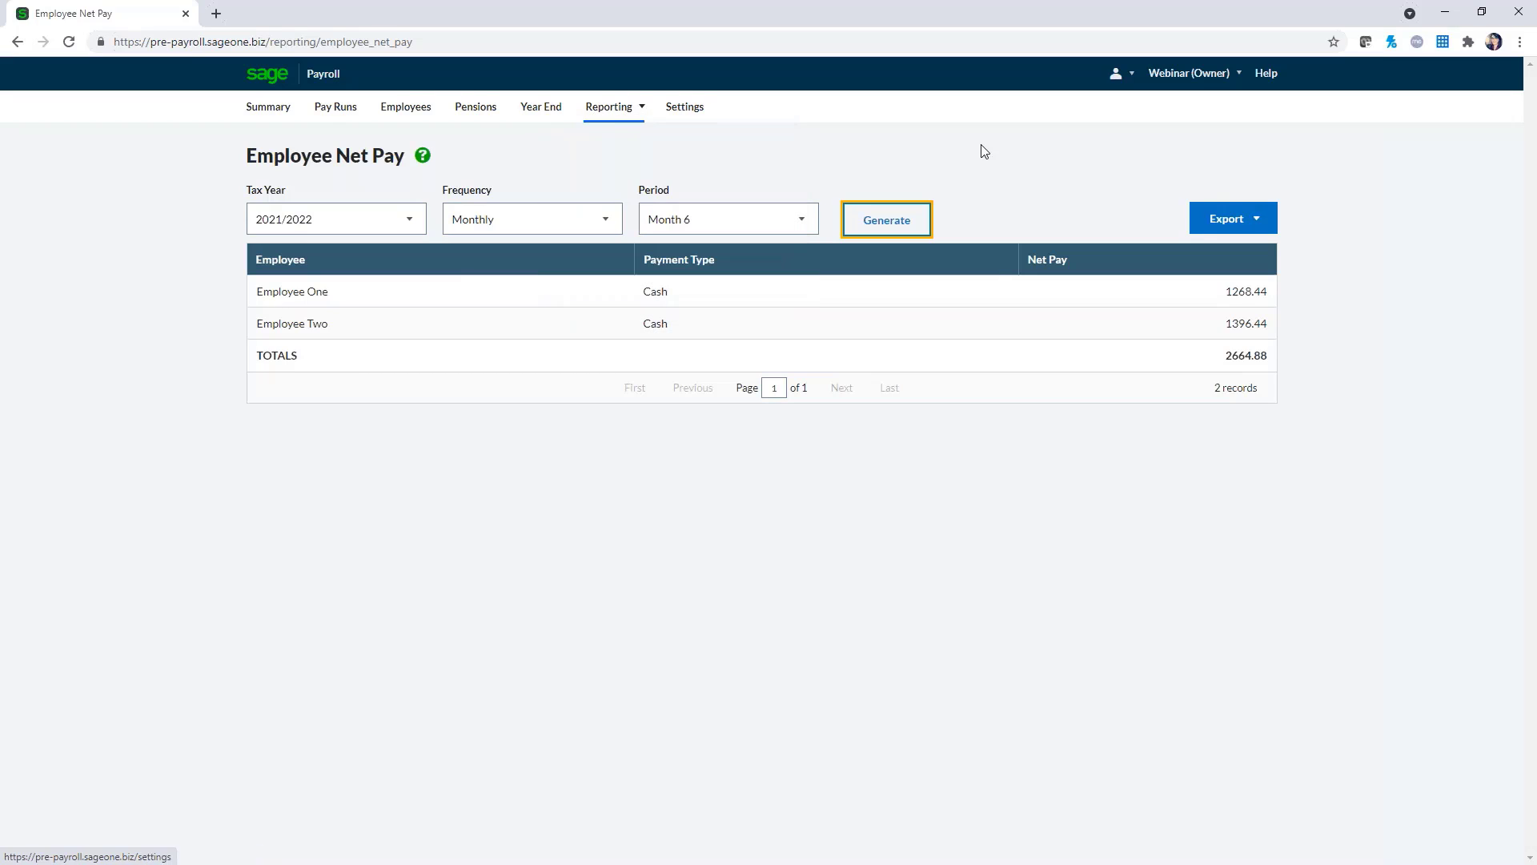
pyautogui.click(1267, 222)
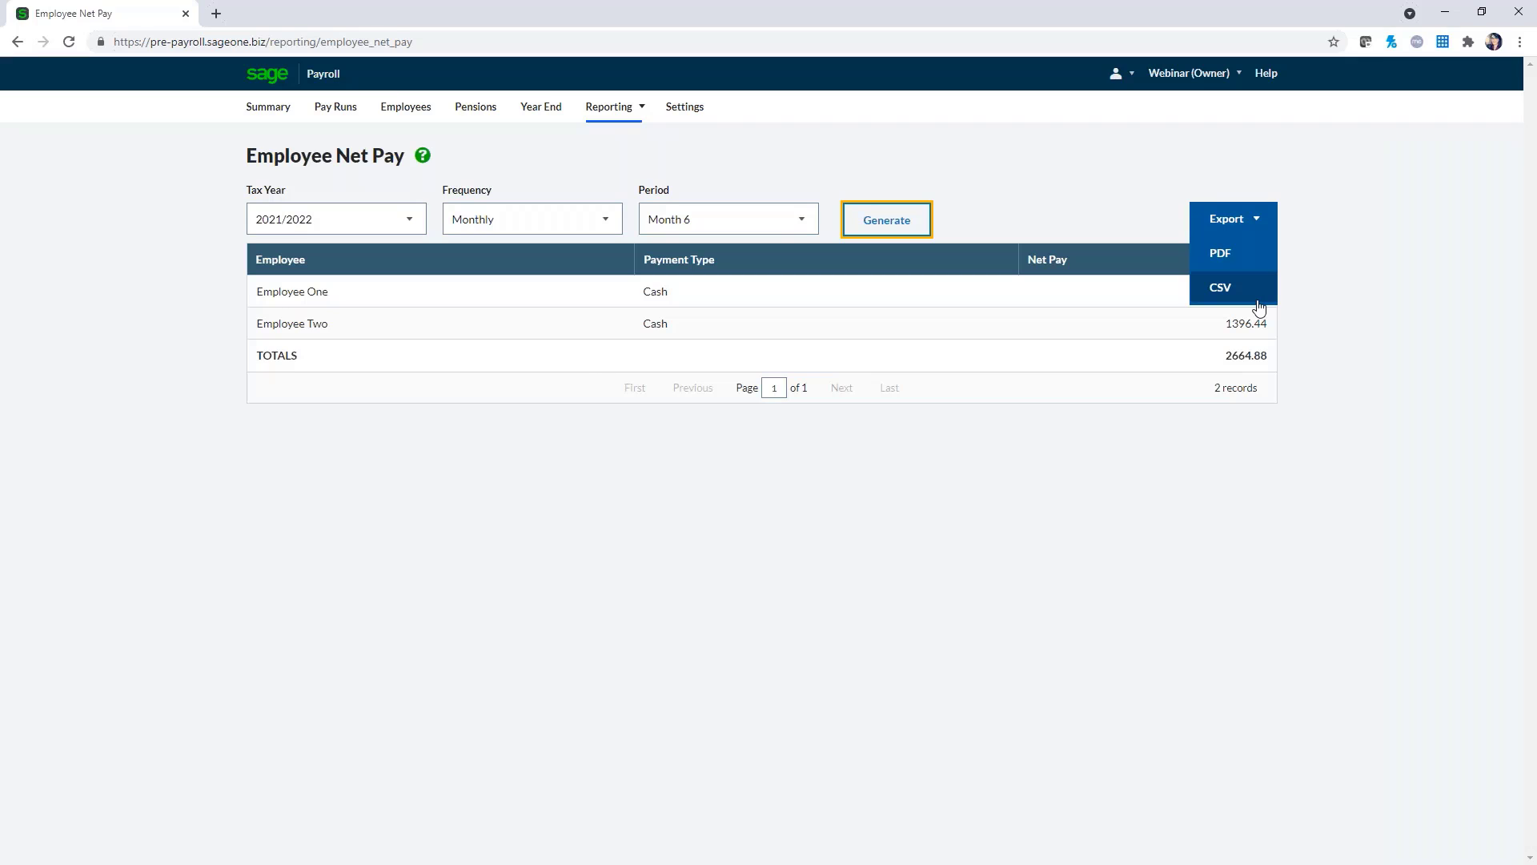
pyautogui.click(685, 116)
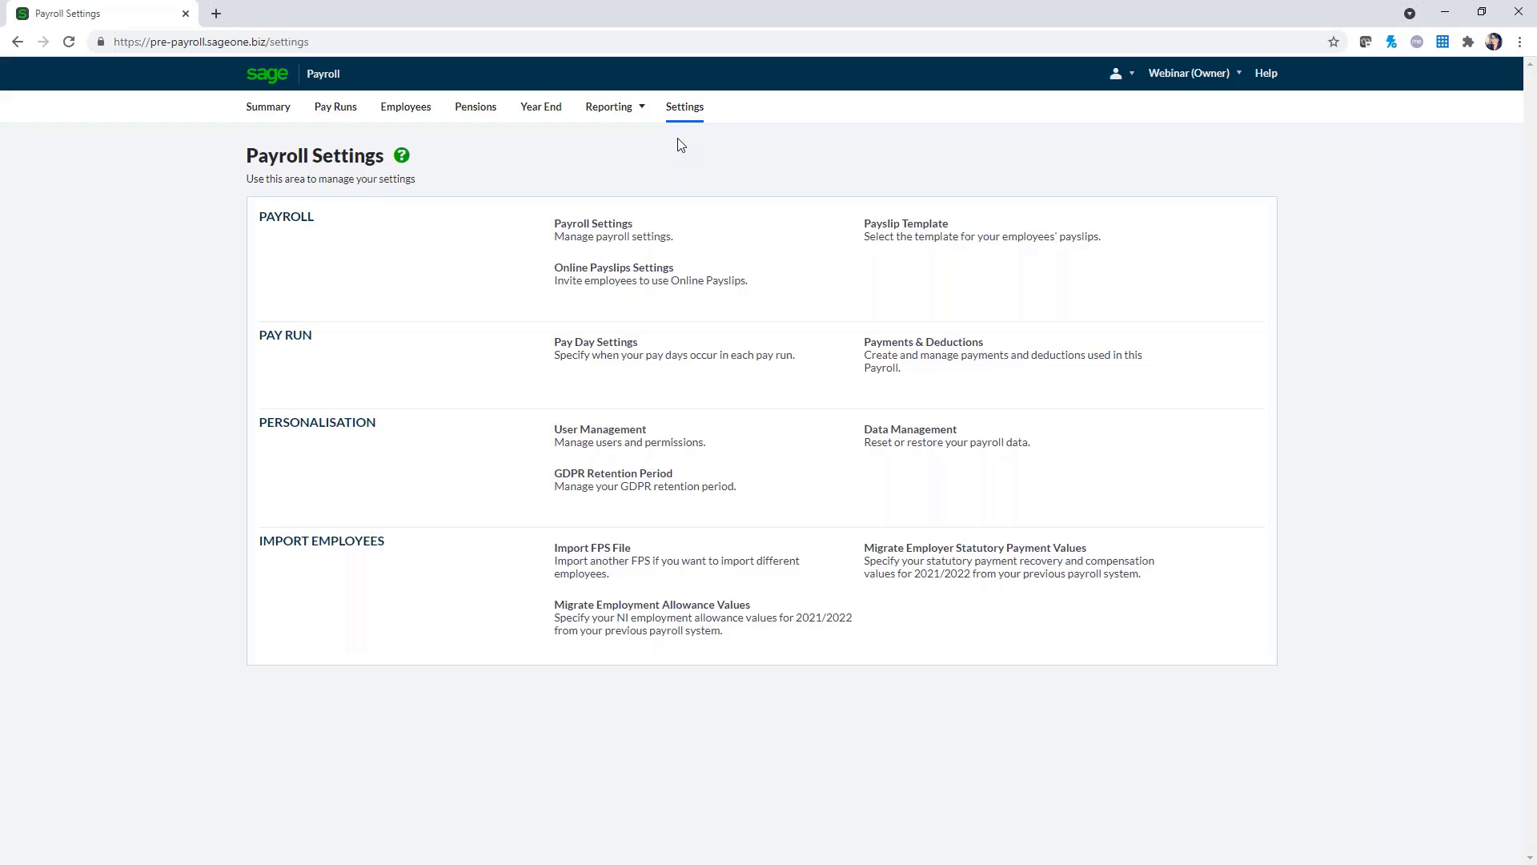
# Show the Subscription & Invoices page with the Payroll 5 plan at £7.00 via Manage Business Account
pyautogui.click(1165, 77)
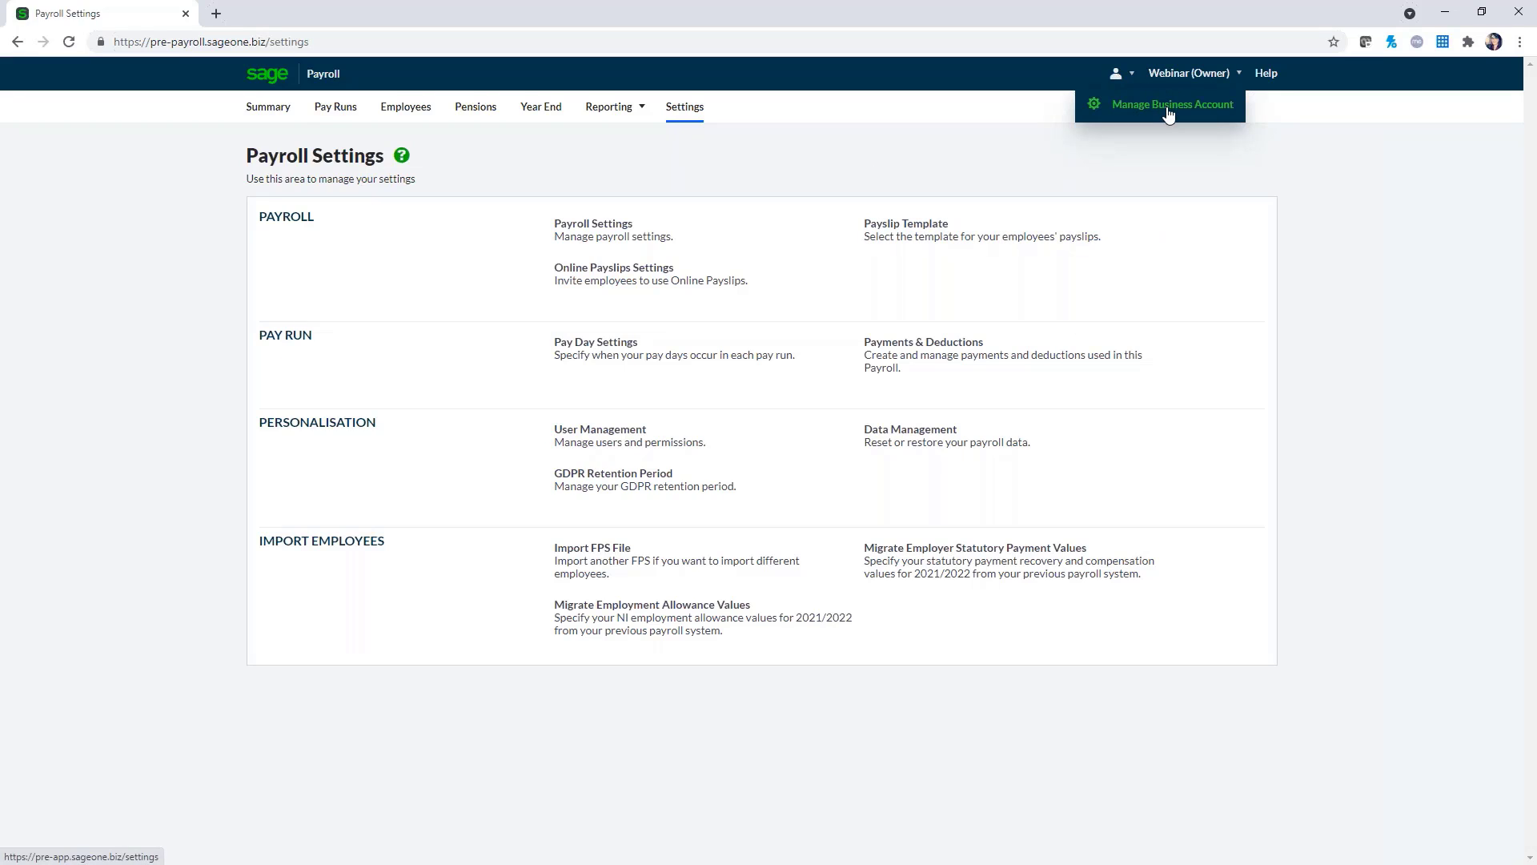
pyautogui.click(1165, 104)
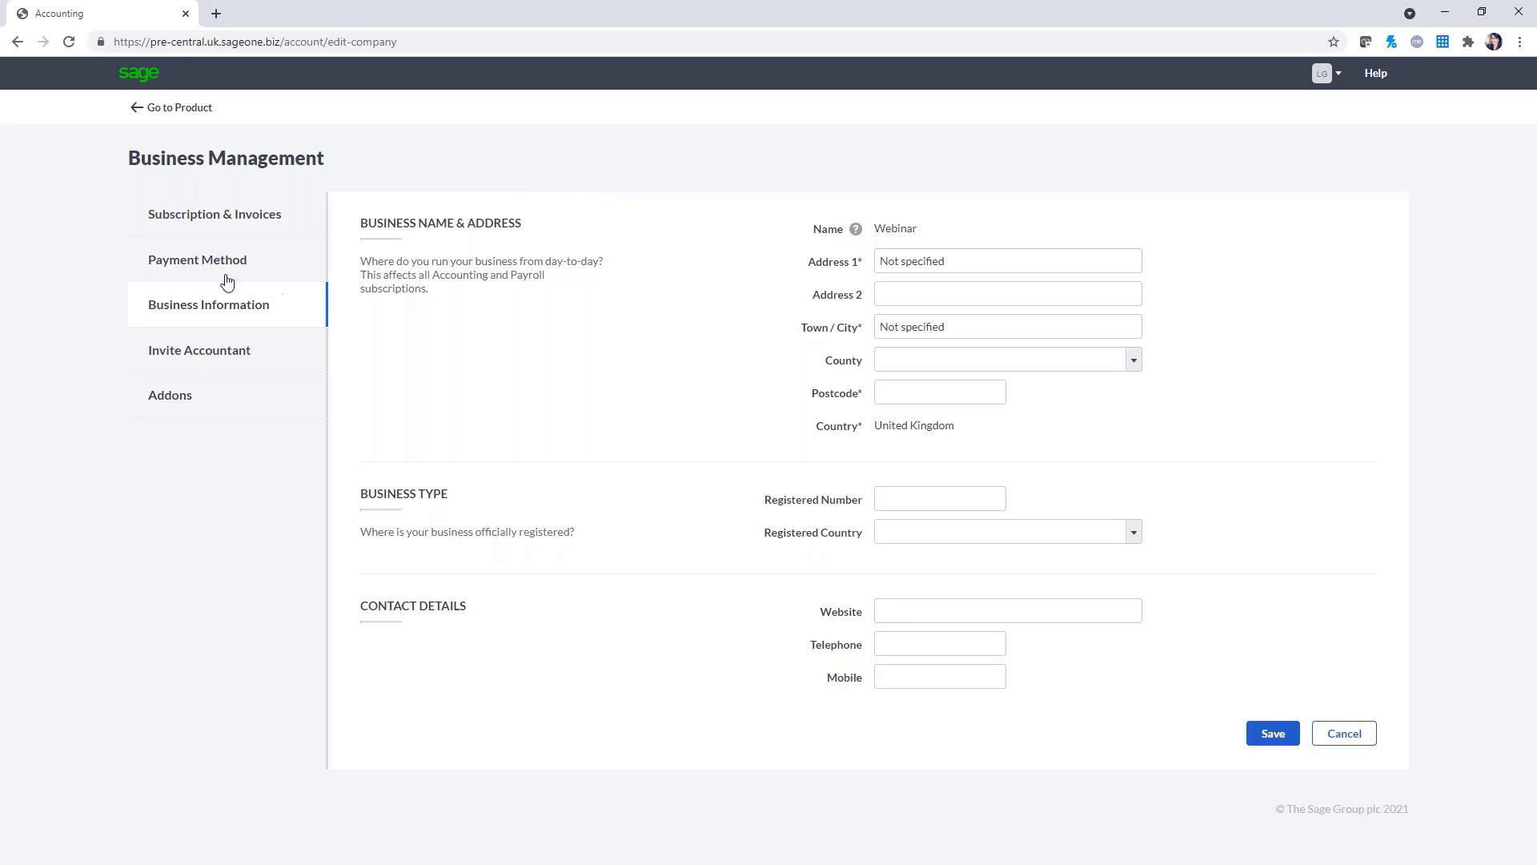
pyautogui.click(235, 231)
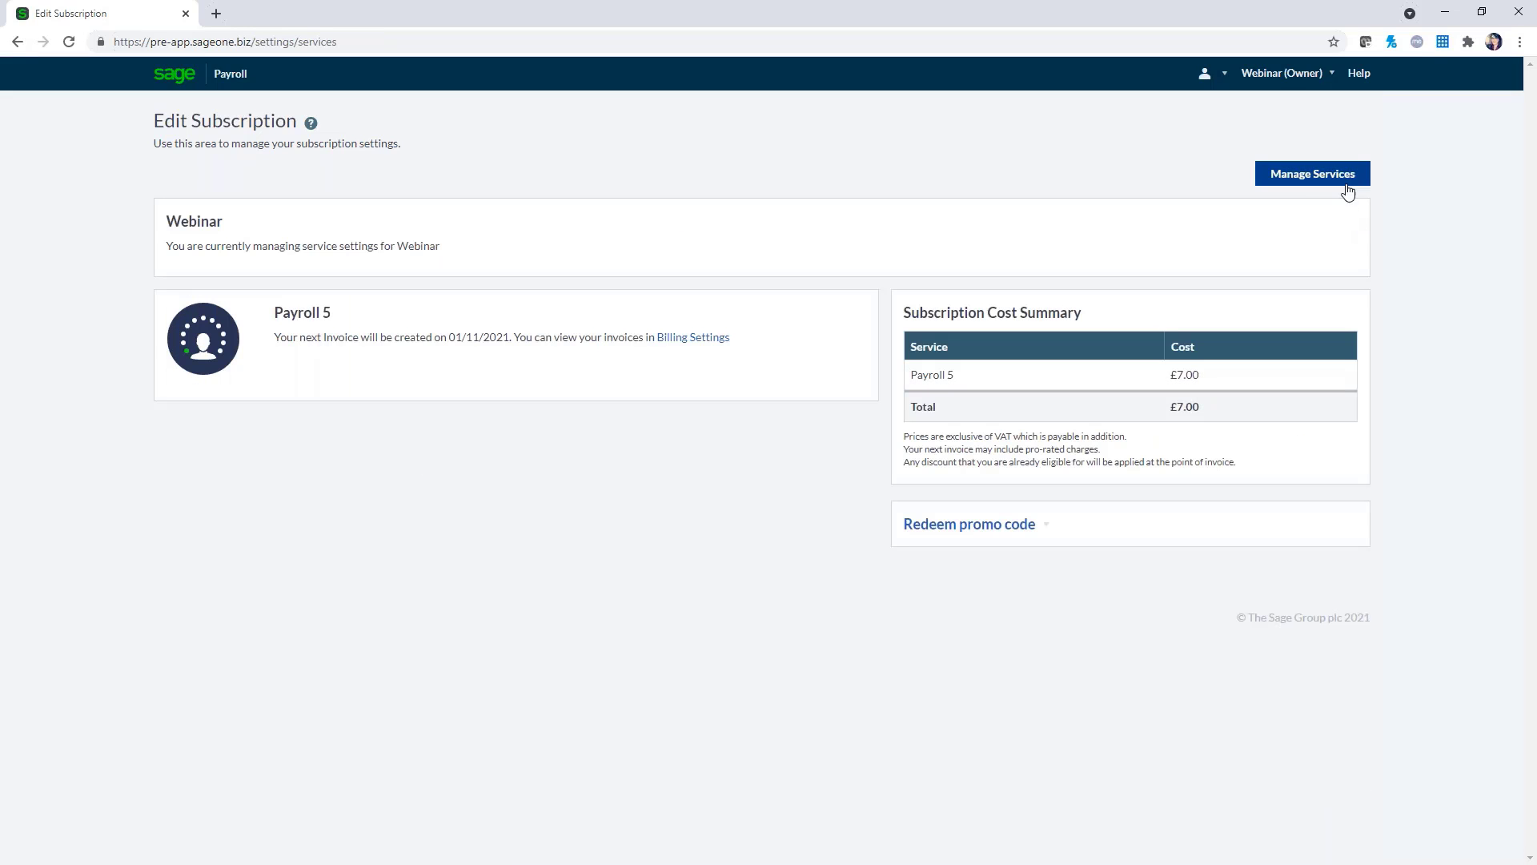
# Look at the Payroll 10 plan under Manage Services, then return to the Payroll Summary unchanged
pyautogui.click(1348, 190)
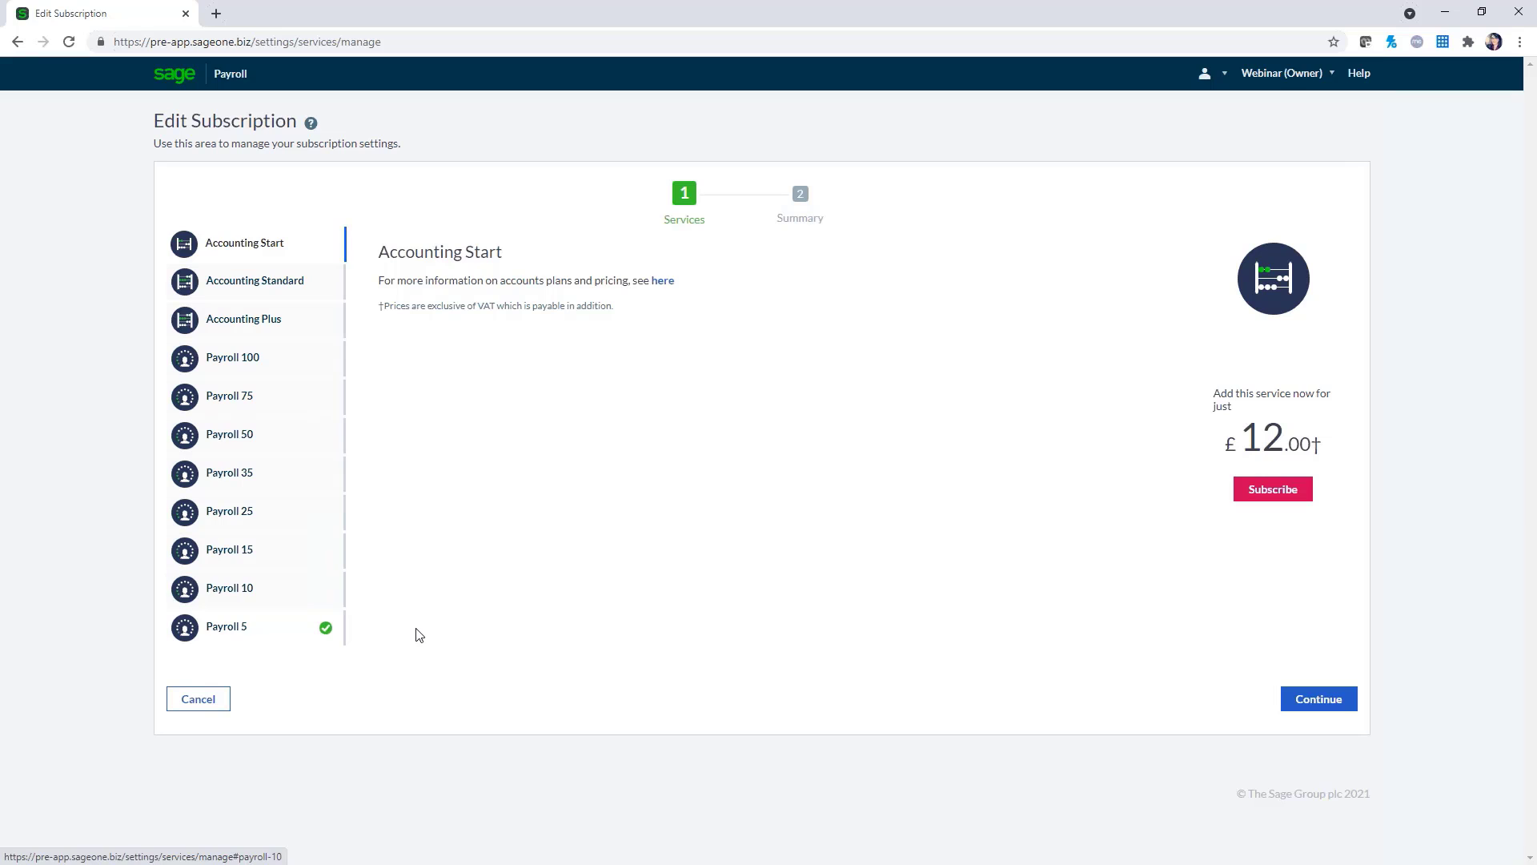
pyautogui.click(275, 593)
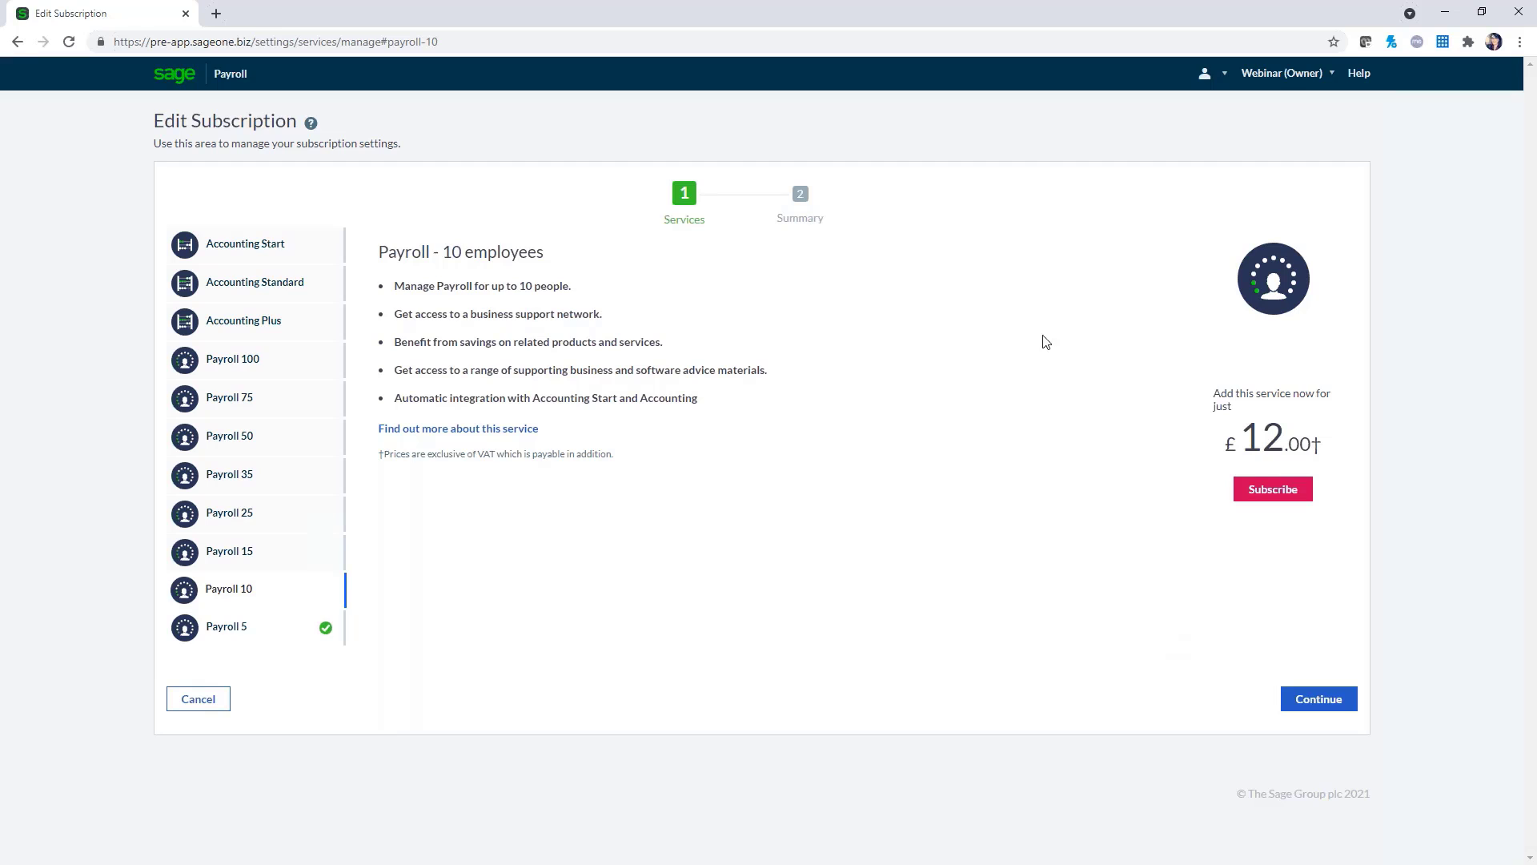
pyautogui.click(222, 76)
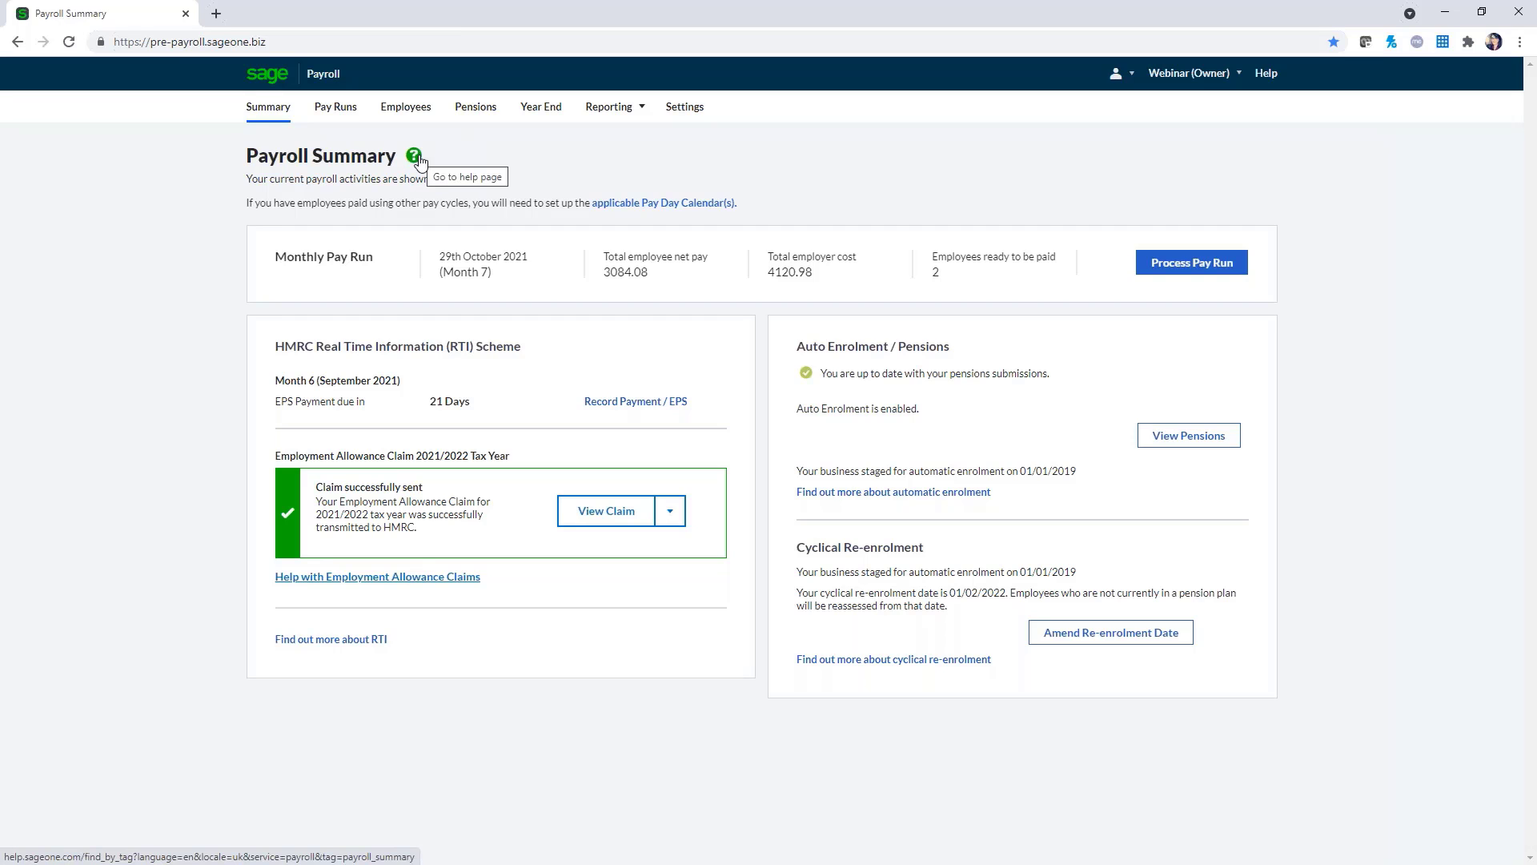
# Open the Sage Help Centre payroll home and expand the Processing payroll topic
pyautogui.click(414, 156)
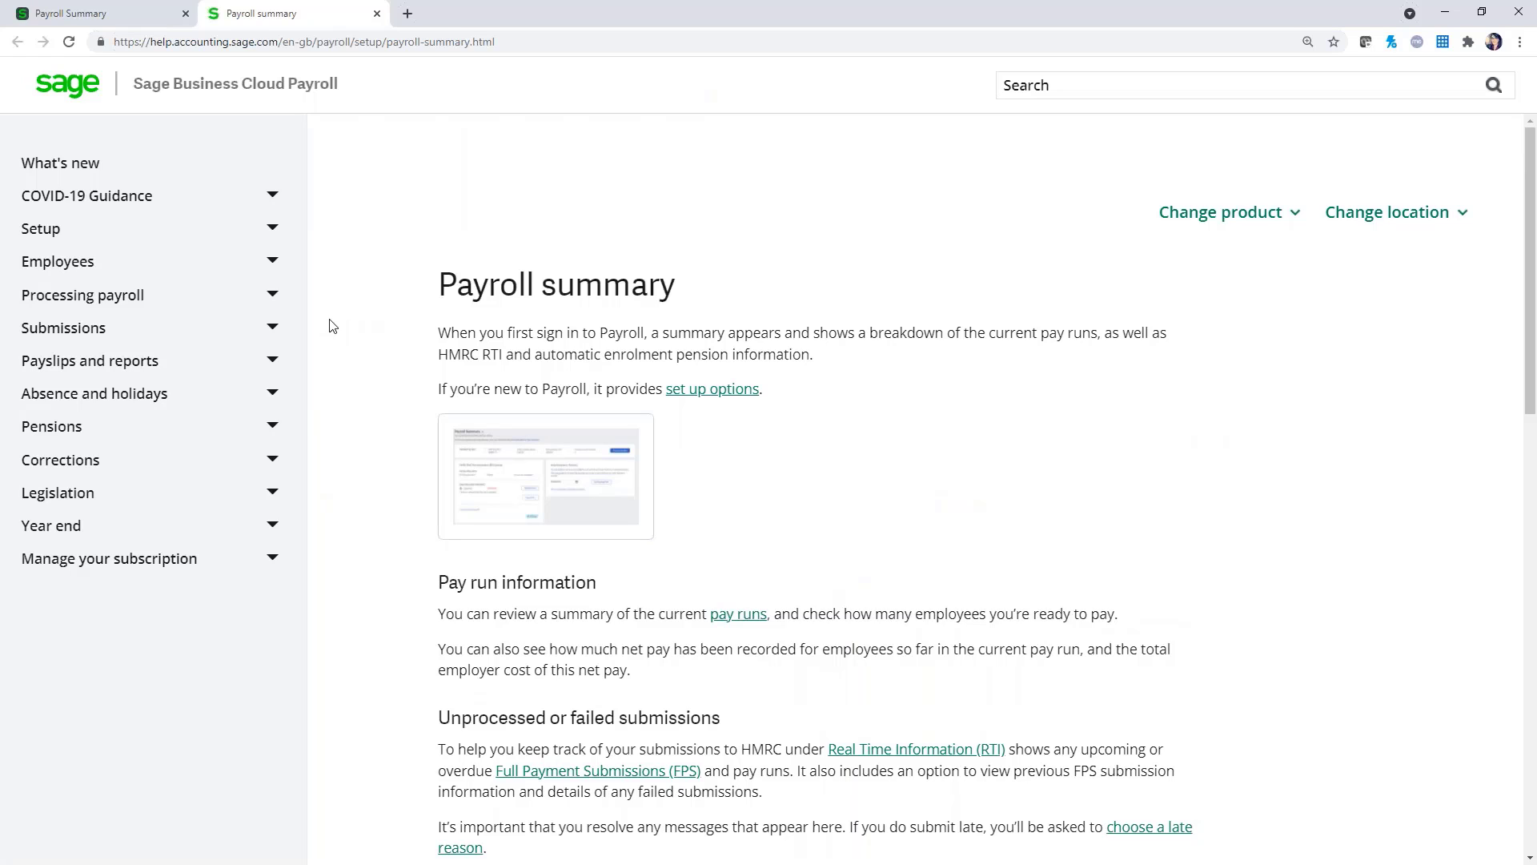
pyautogui.click(376, 13)
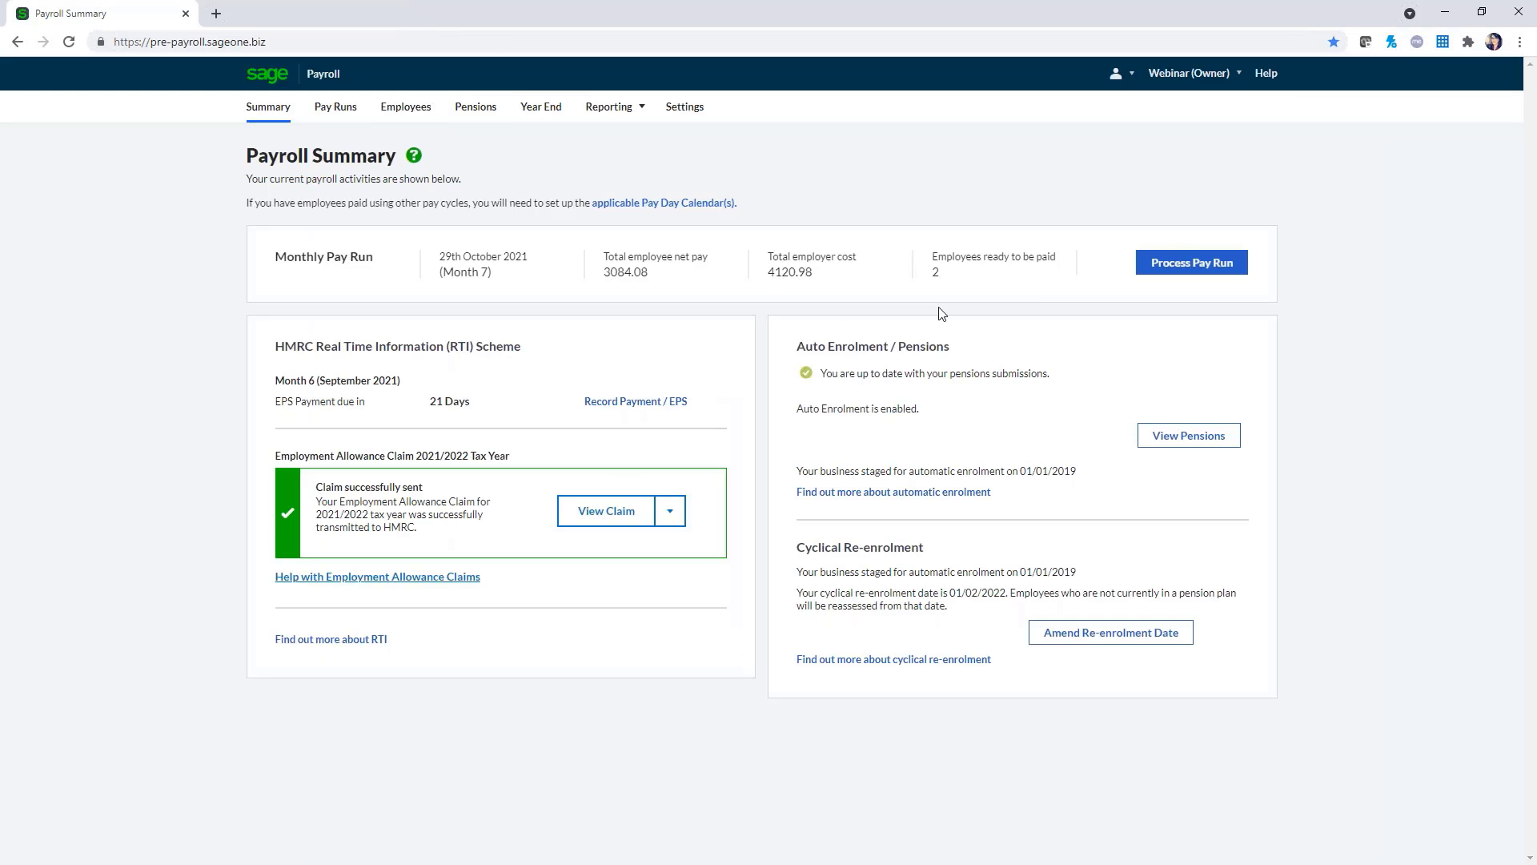
pyautogui.click(1273, 75)
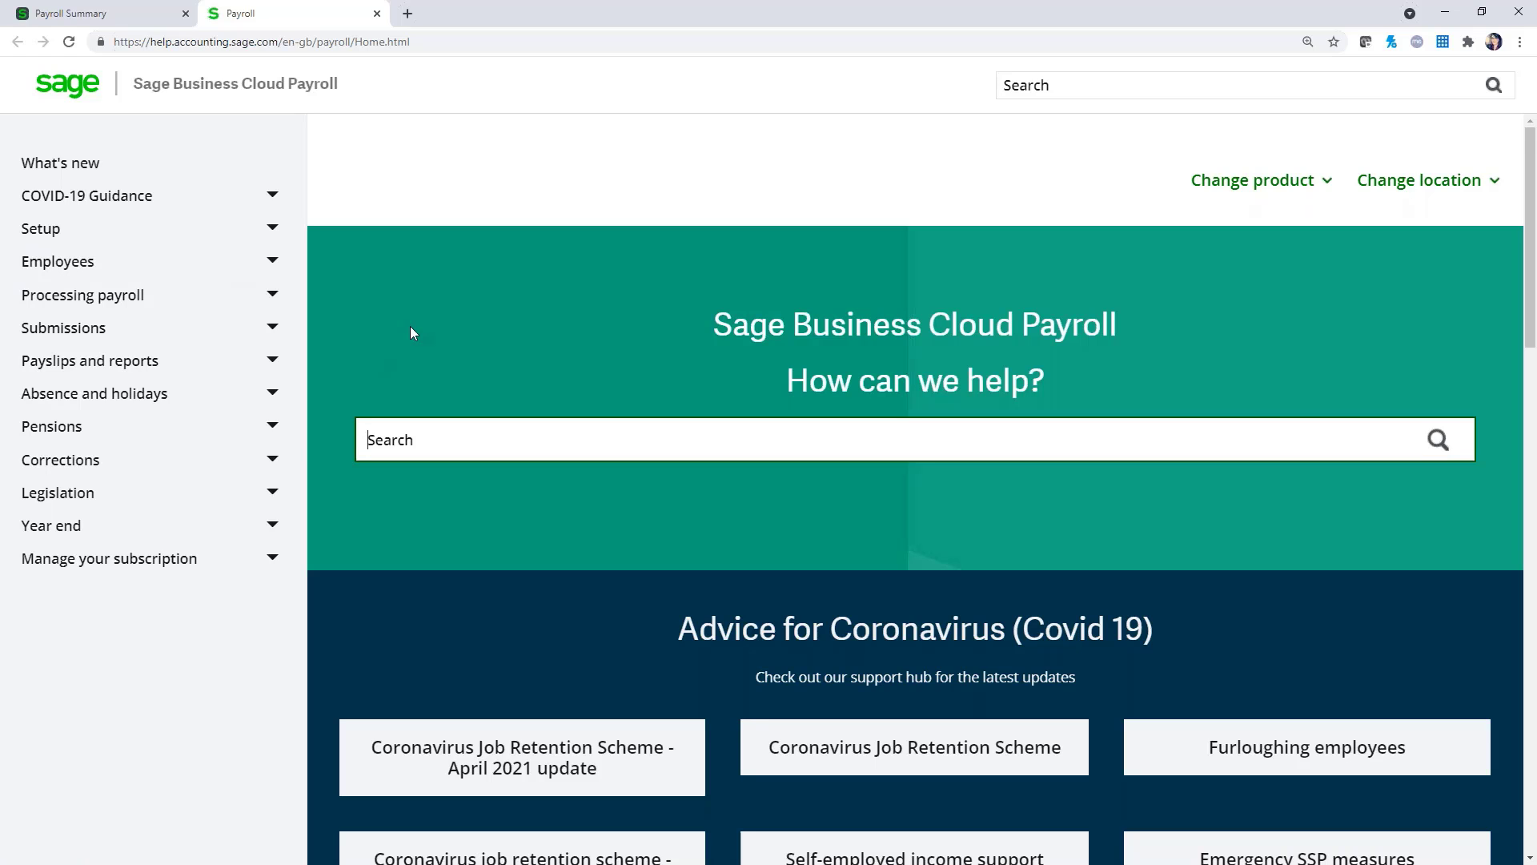
pyautogui.click(273, 294)
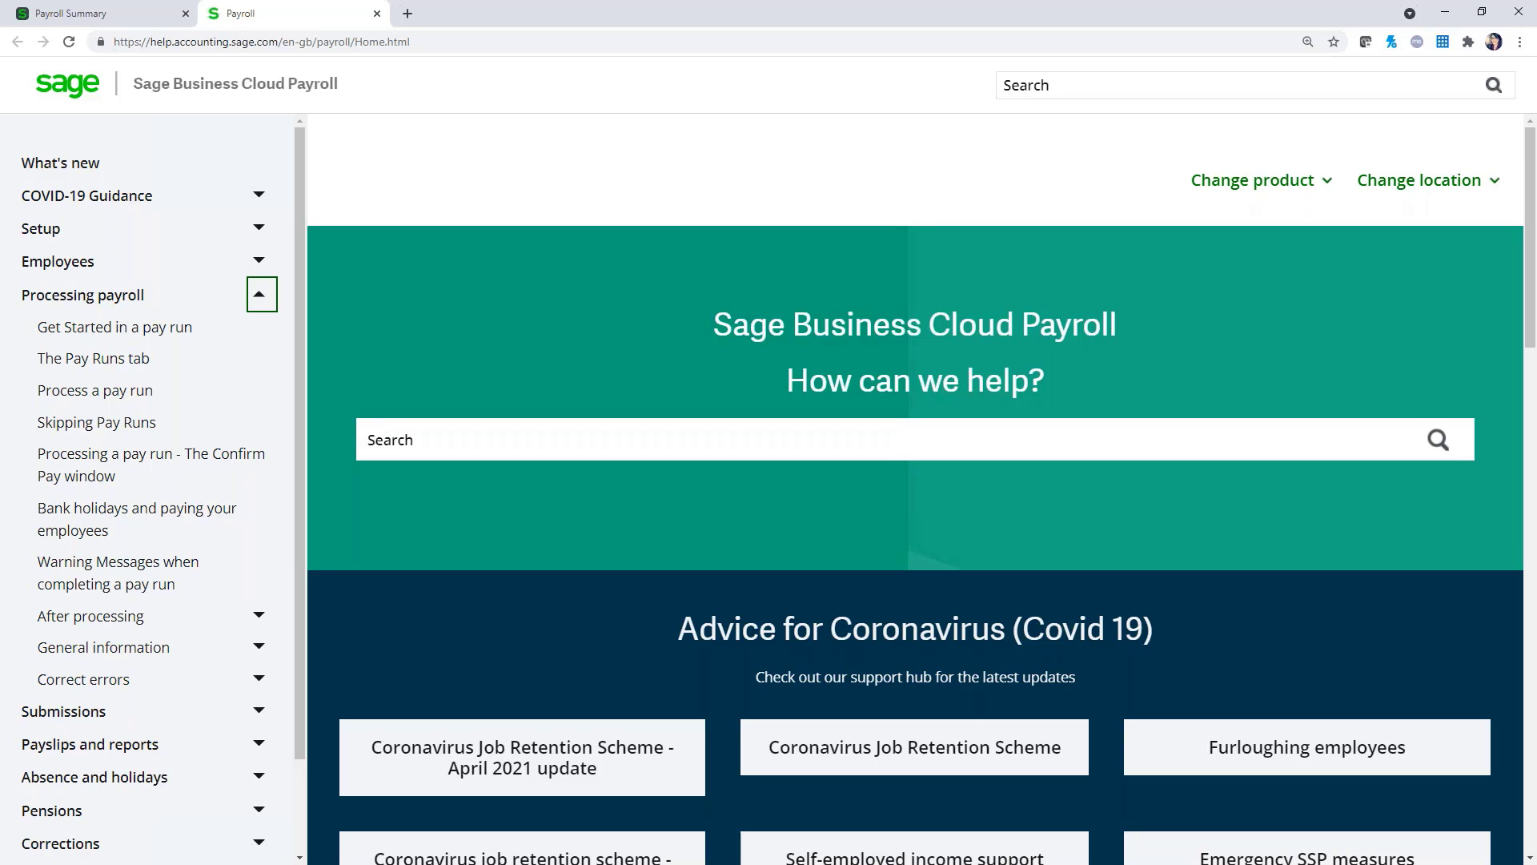
# Close the help tab and go back to the Payroll Settings page
pyautogui.click(376, 14)
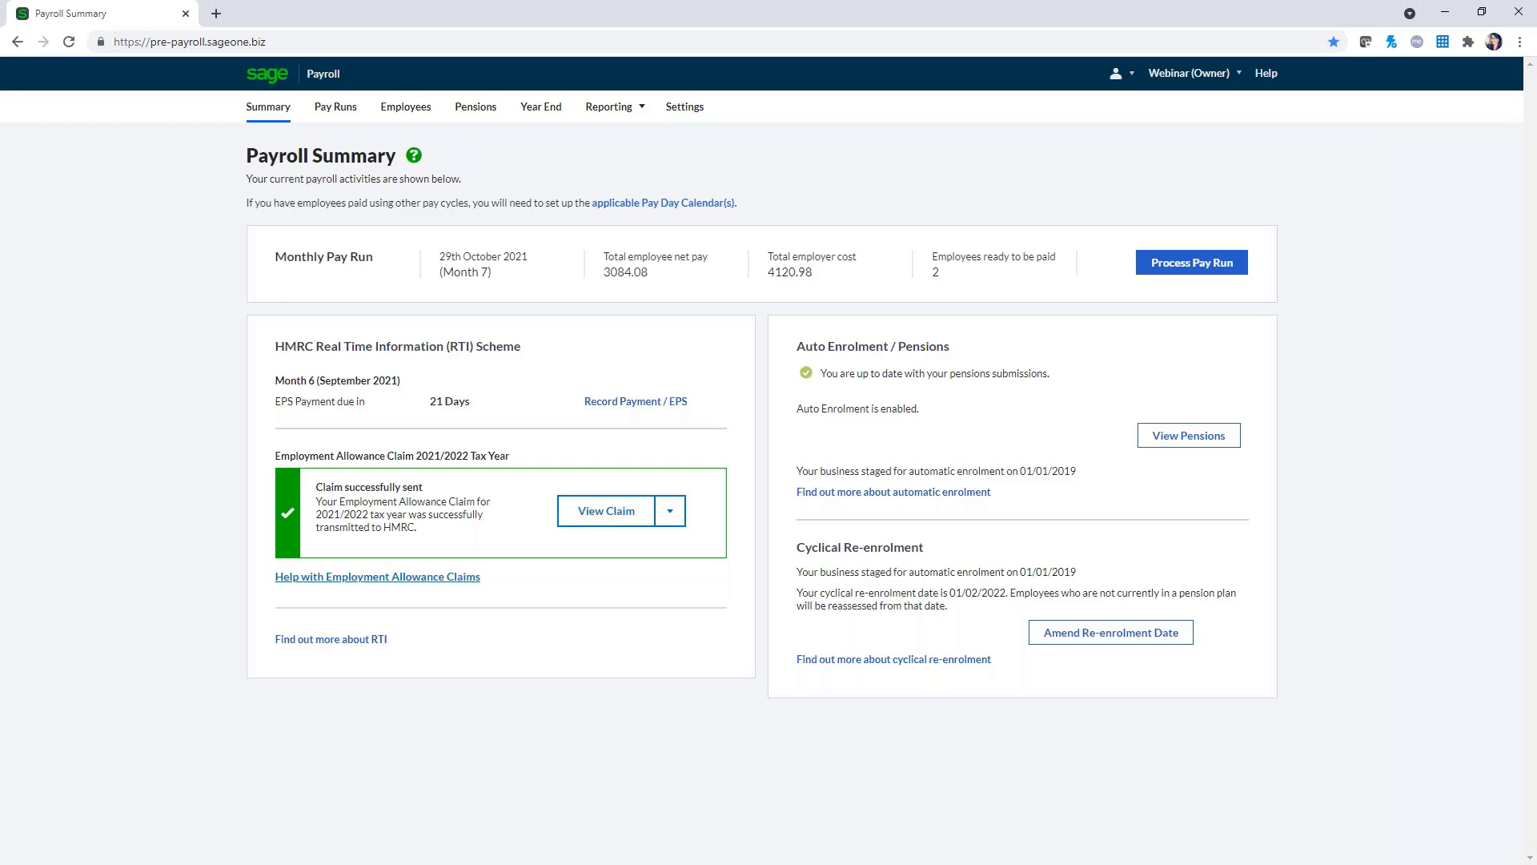
pyautogui.click(684, 107)
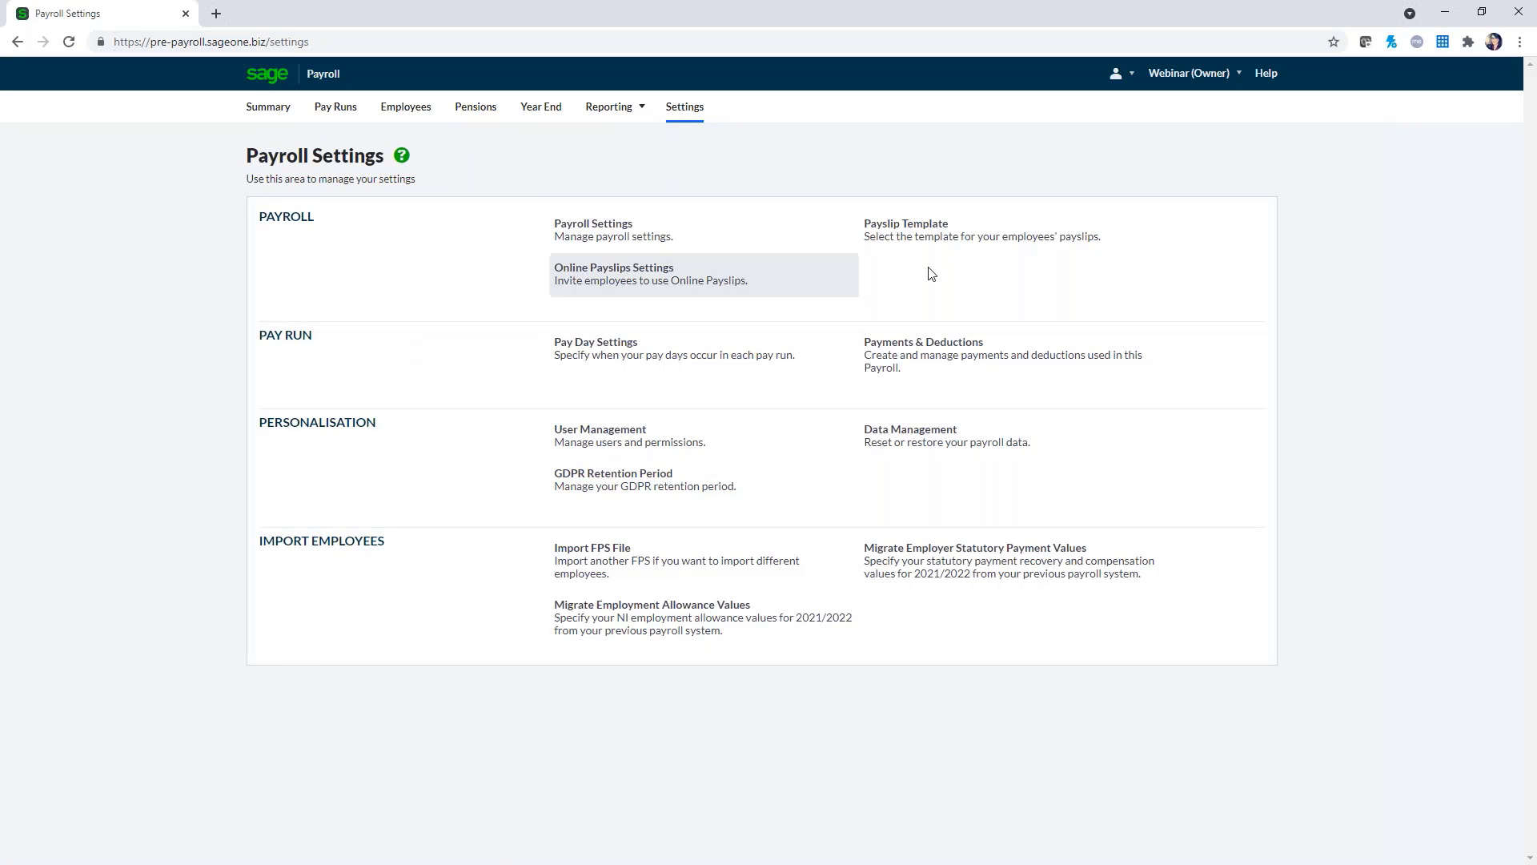
# Preview the payslip templates, select and save the green-banded second template, then return to Settings
pyautogui.click(975, 251)
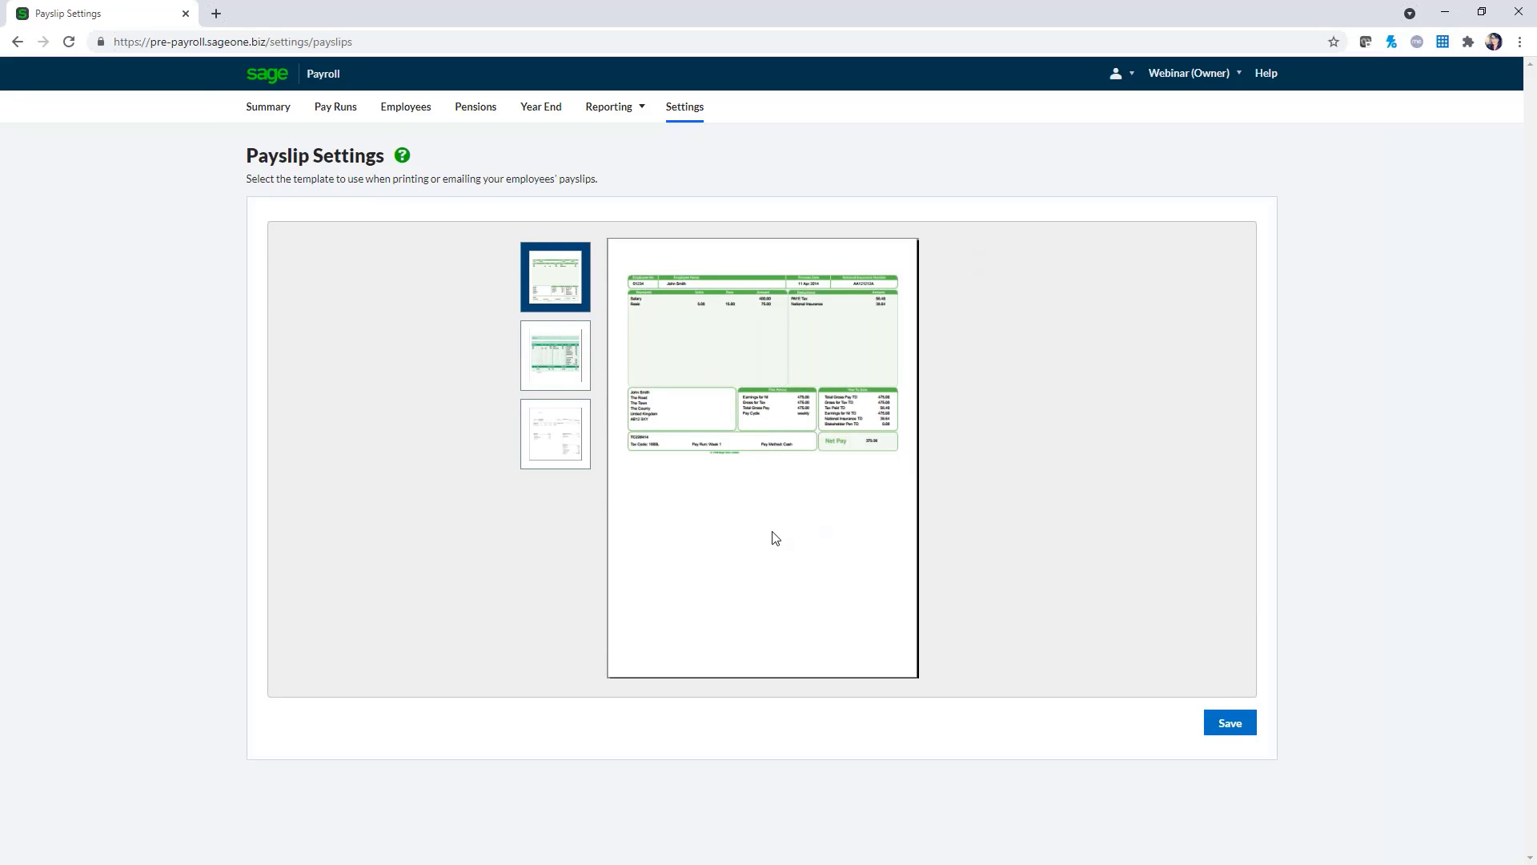
pyautogui.click(558, 361)
pyautogui.click(562, 445)
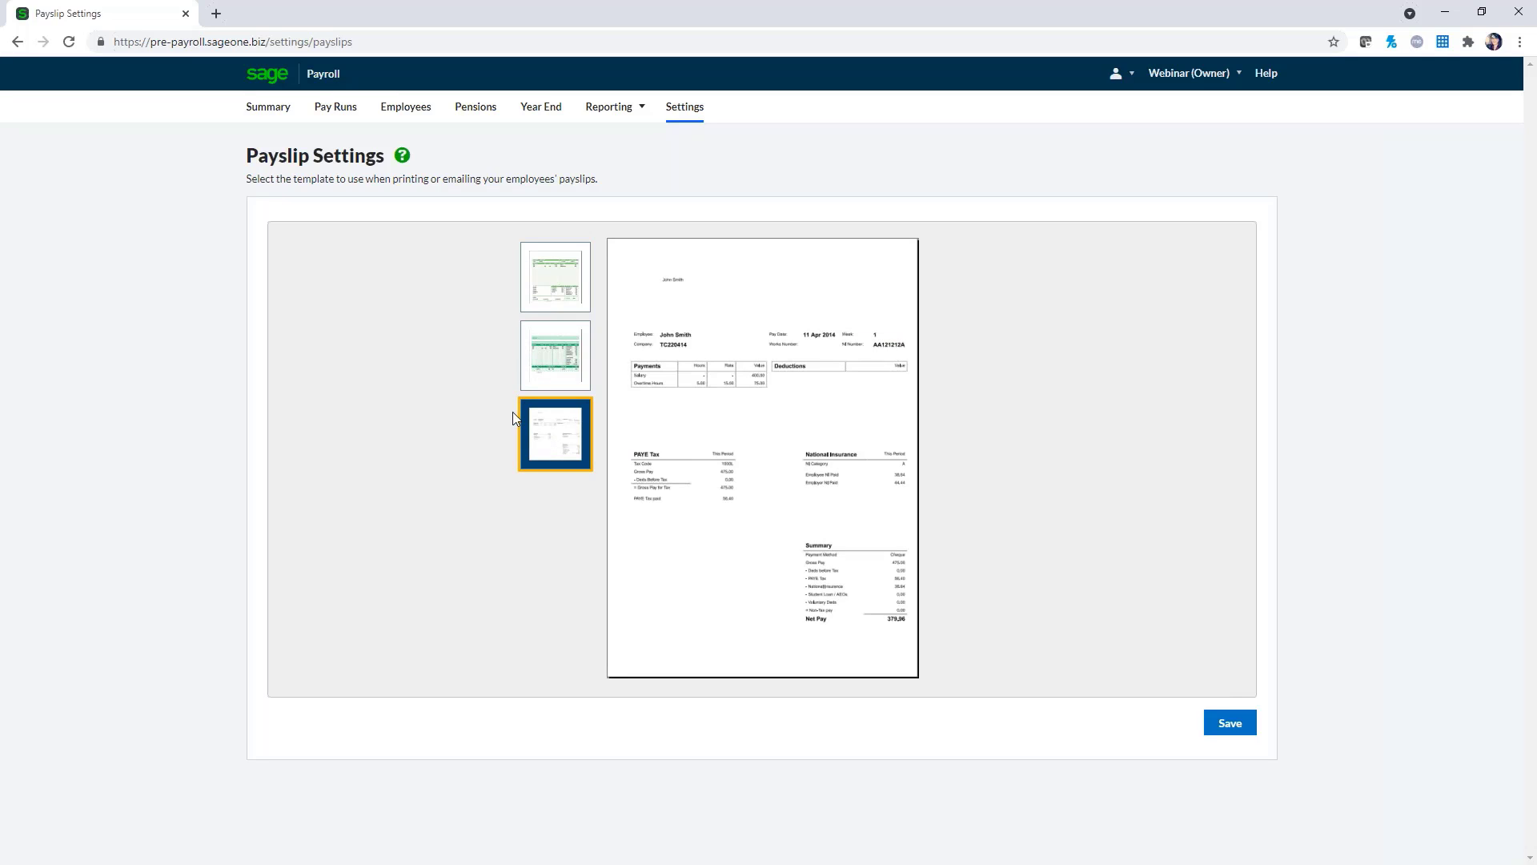
pyautogui.click(553, 356)
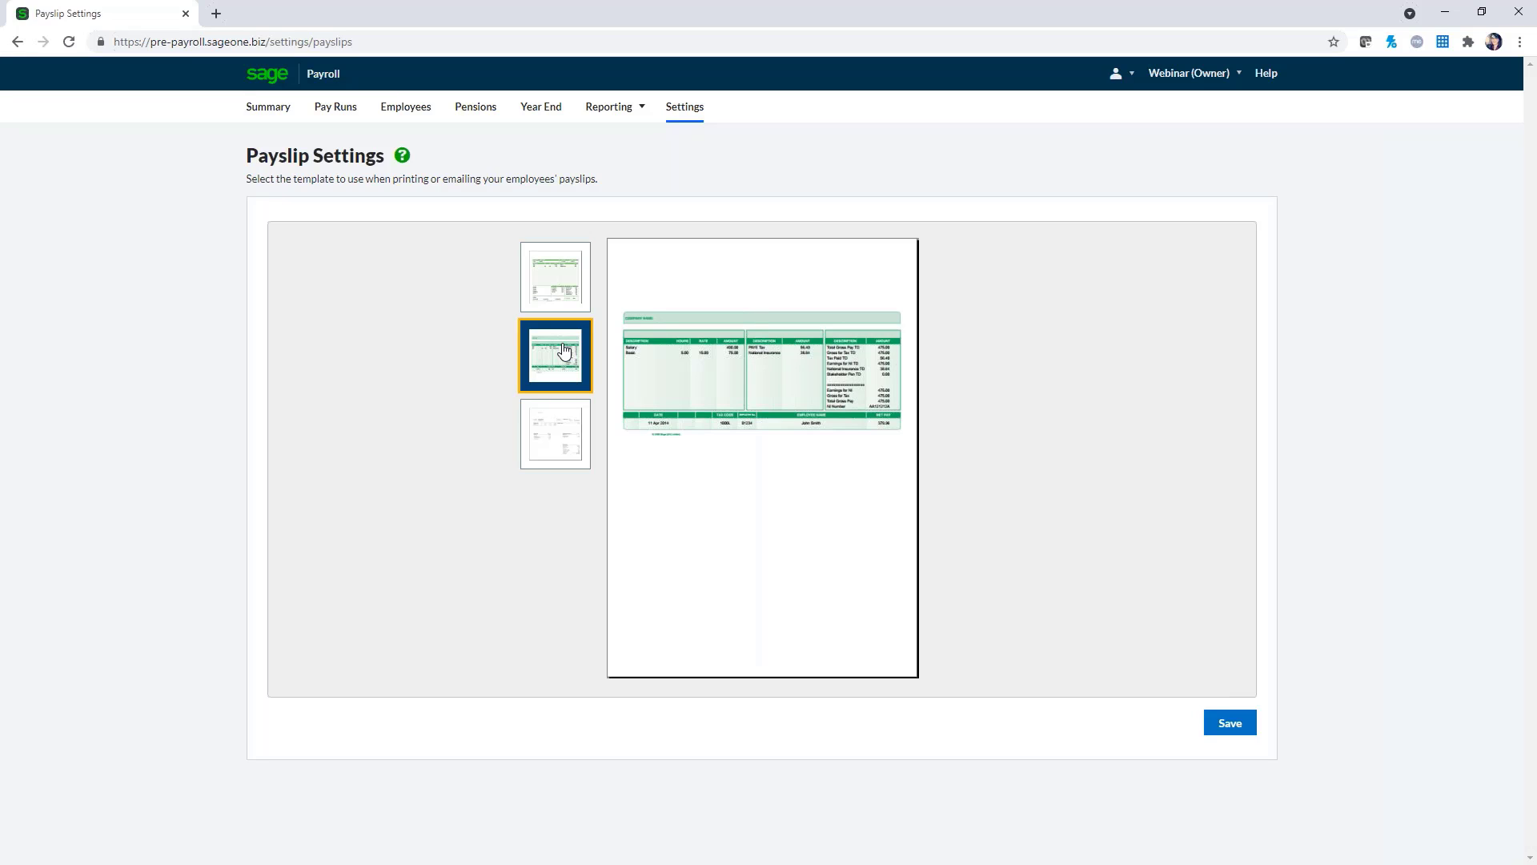
pyautogui.click(1233, 729)
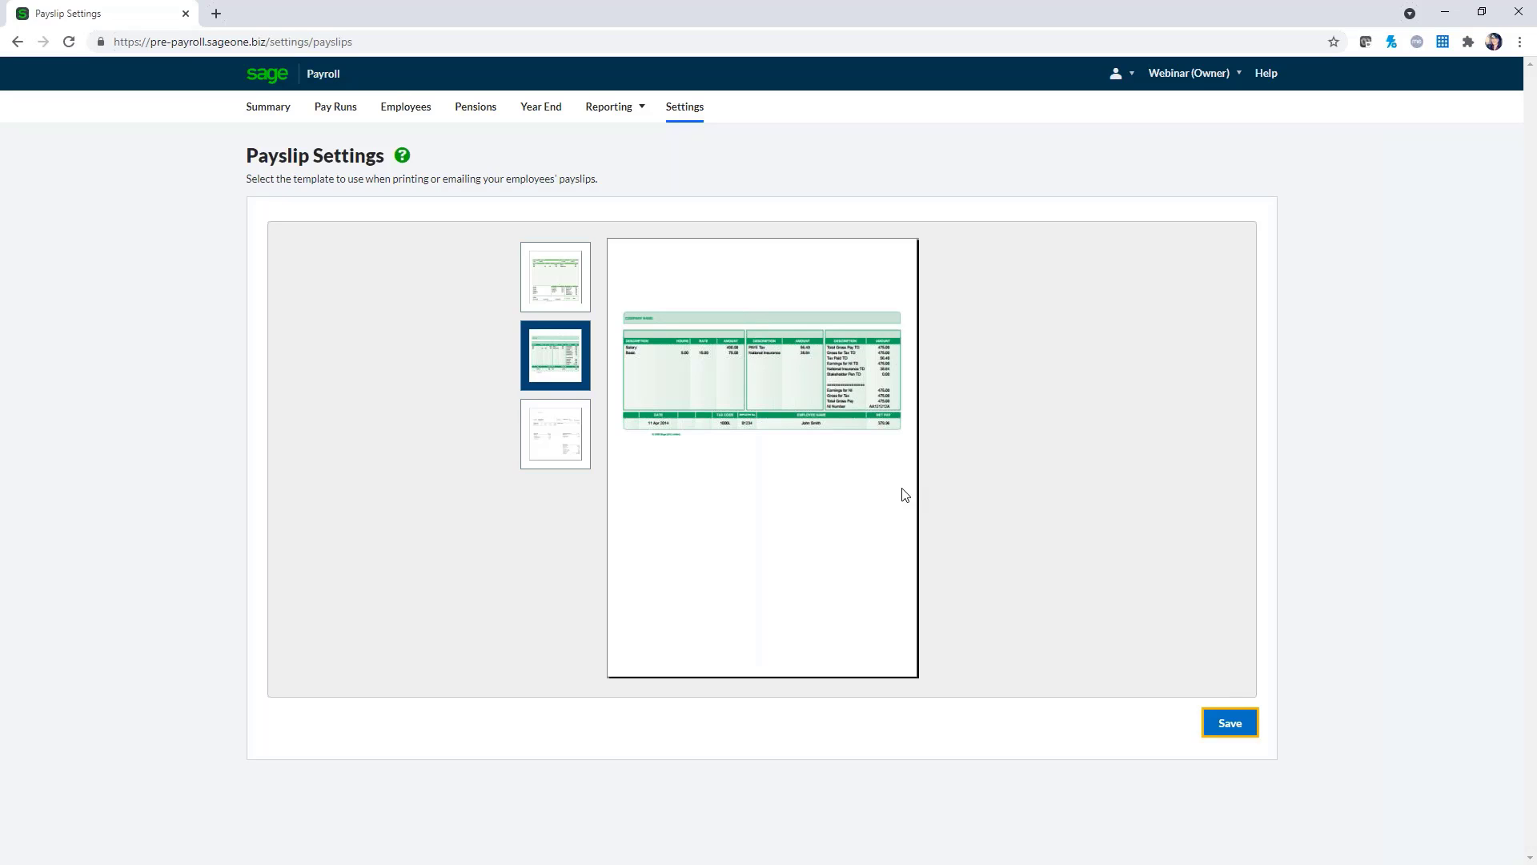
pyautogui.click(686, 112)
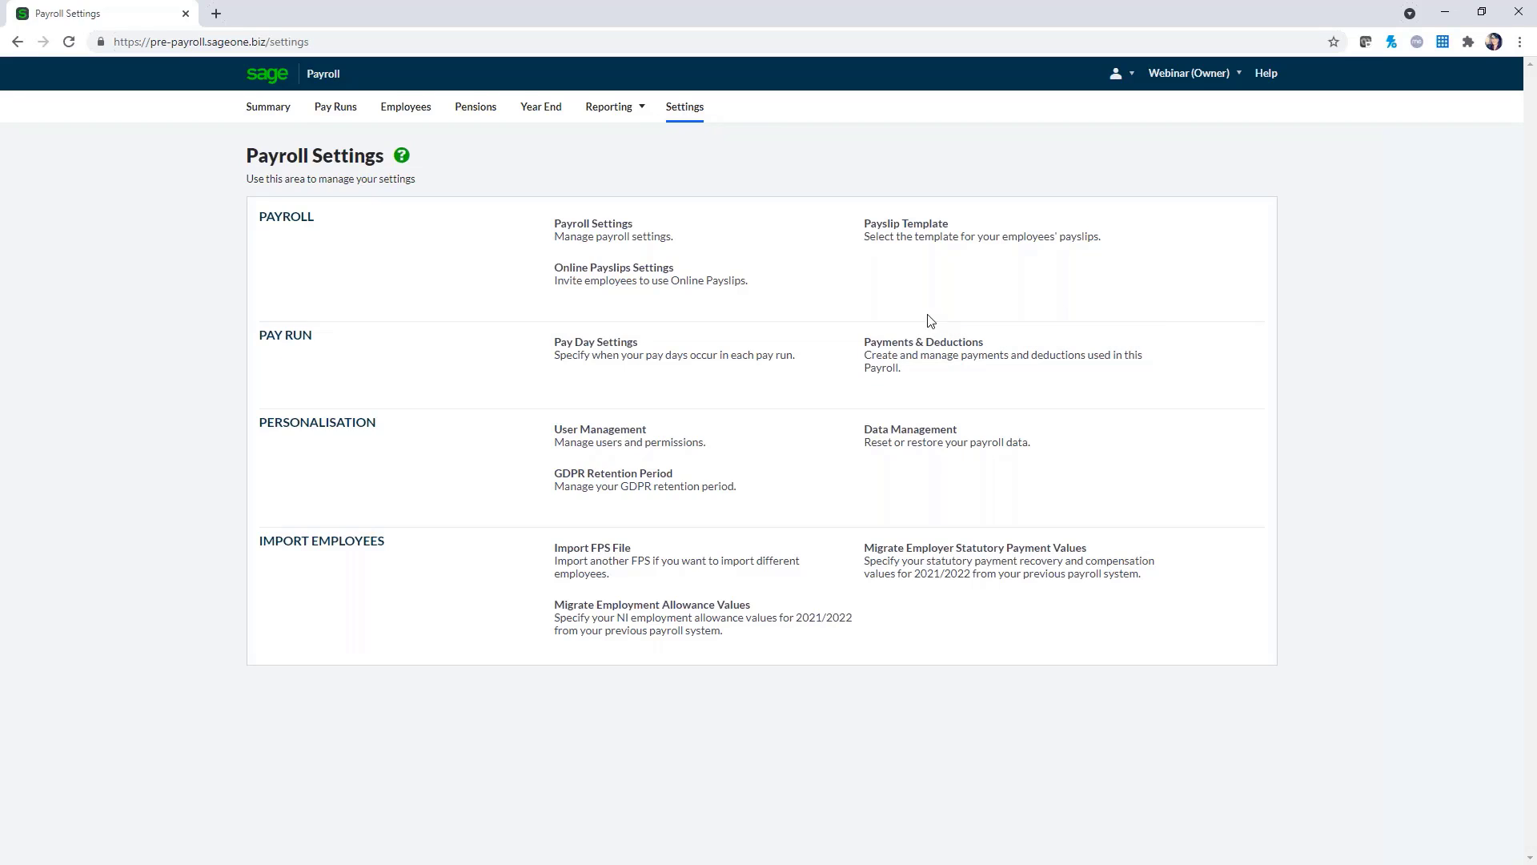
# Open Payment & Deduction Settings, which lists the Basic Hours and Salary payments
pyautogui.click(909, 362)
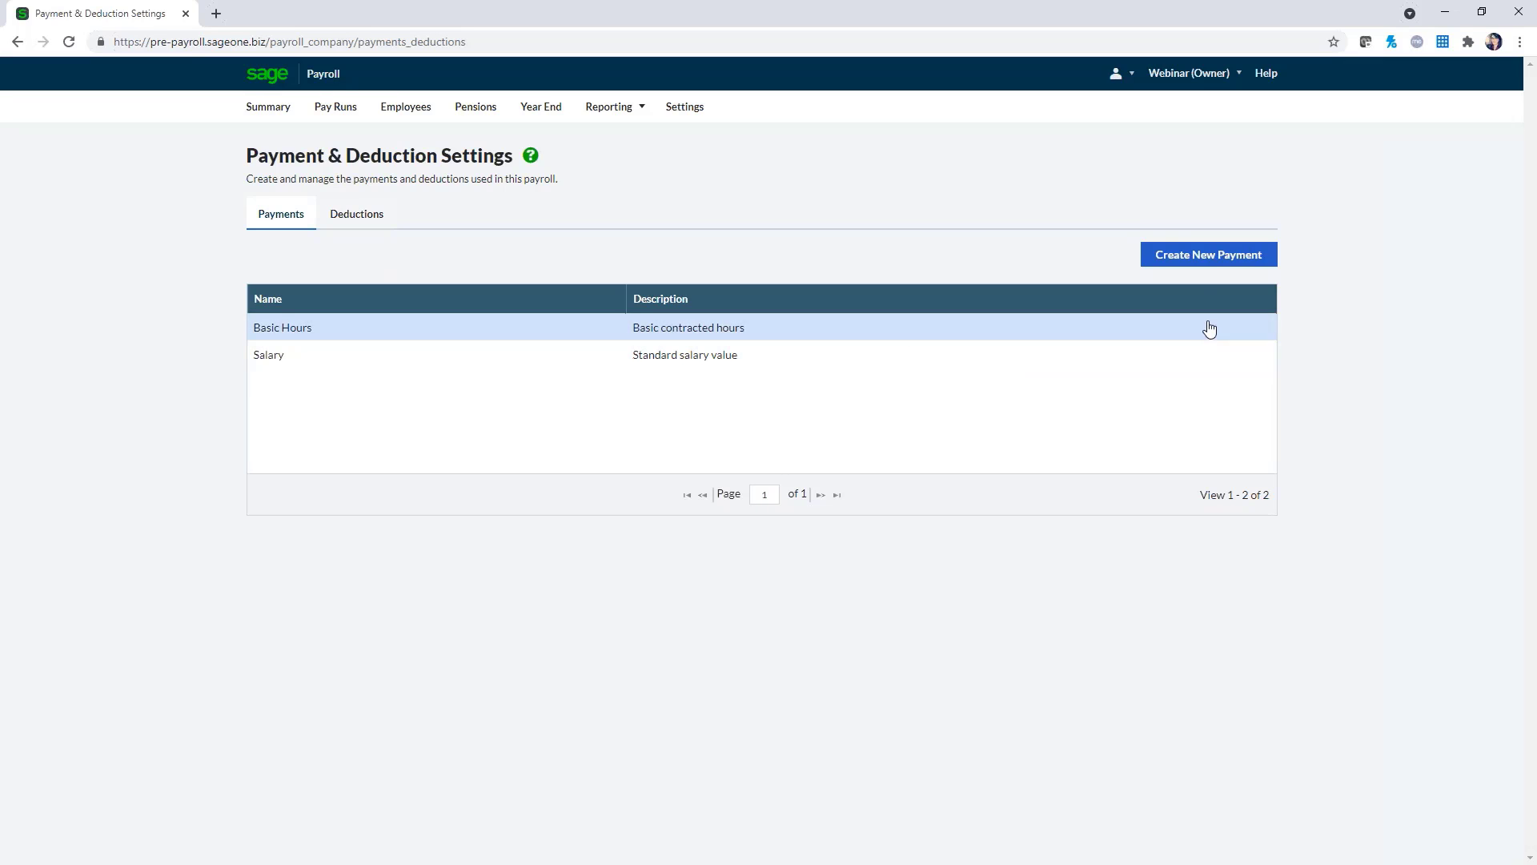
# Start a new payment with category Salary and type Bonus
pyautogui.click(1206, 258)
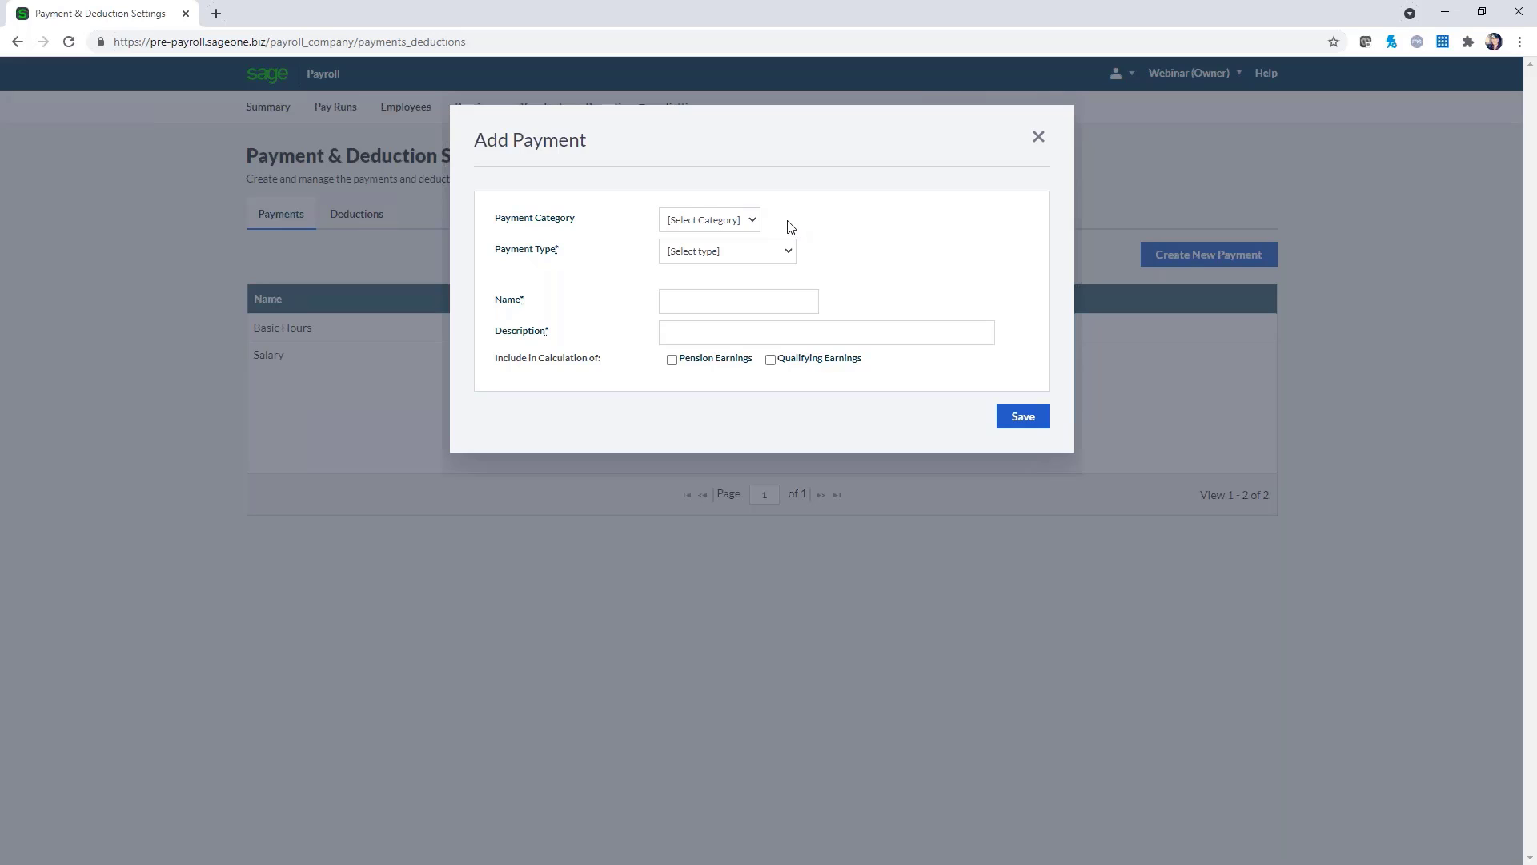
pyautogui.click(755, 222)
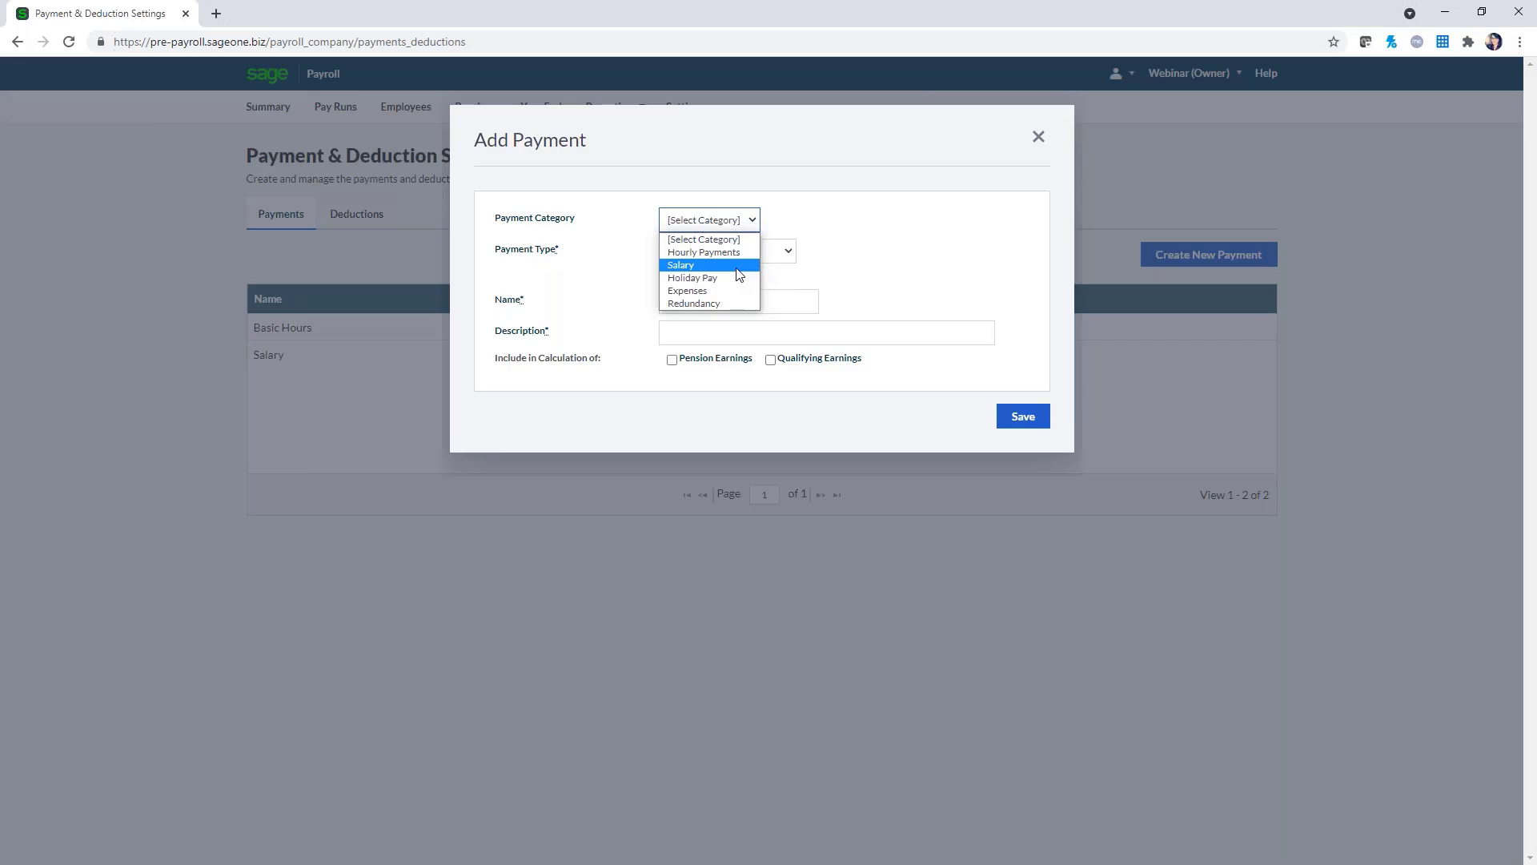
pyautogui.click(736, 270)
pyautogui.click(773, 253)
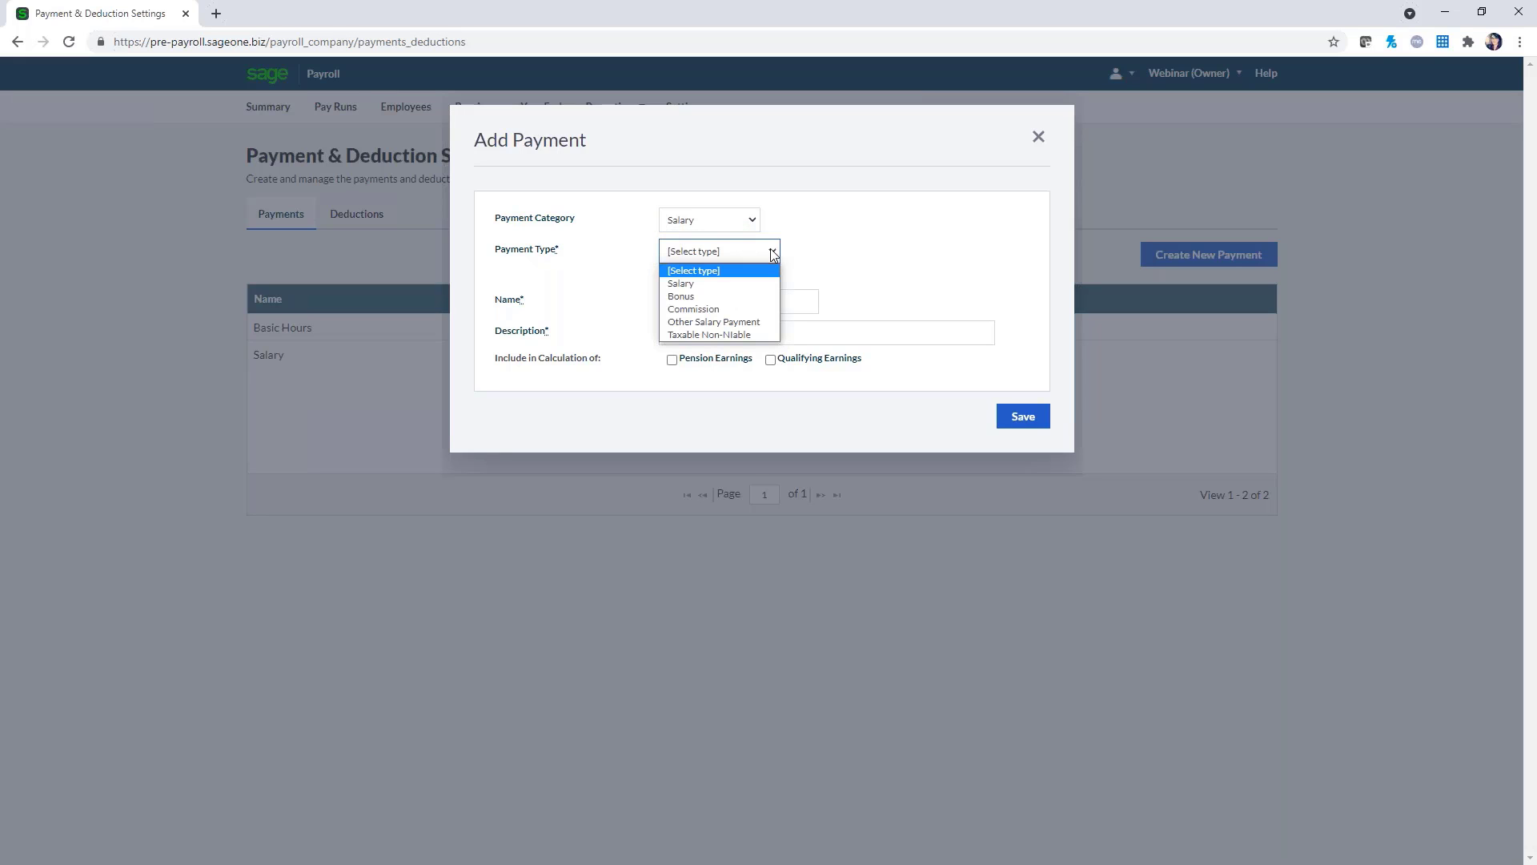
pyautogui.click(759, 301)
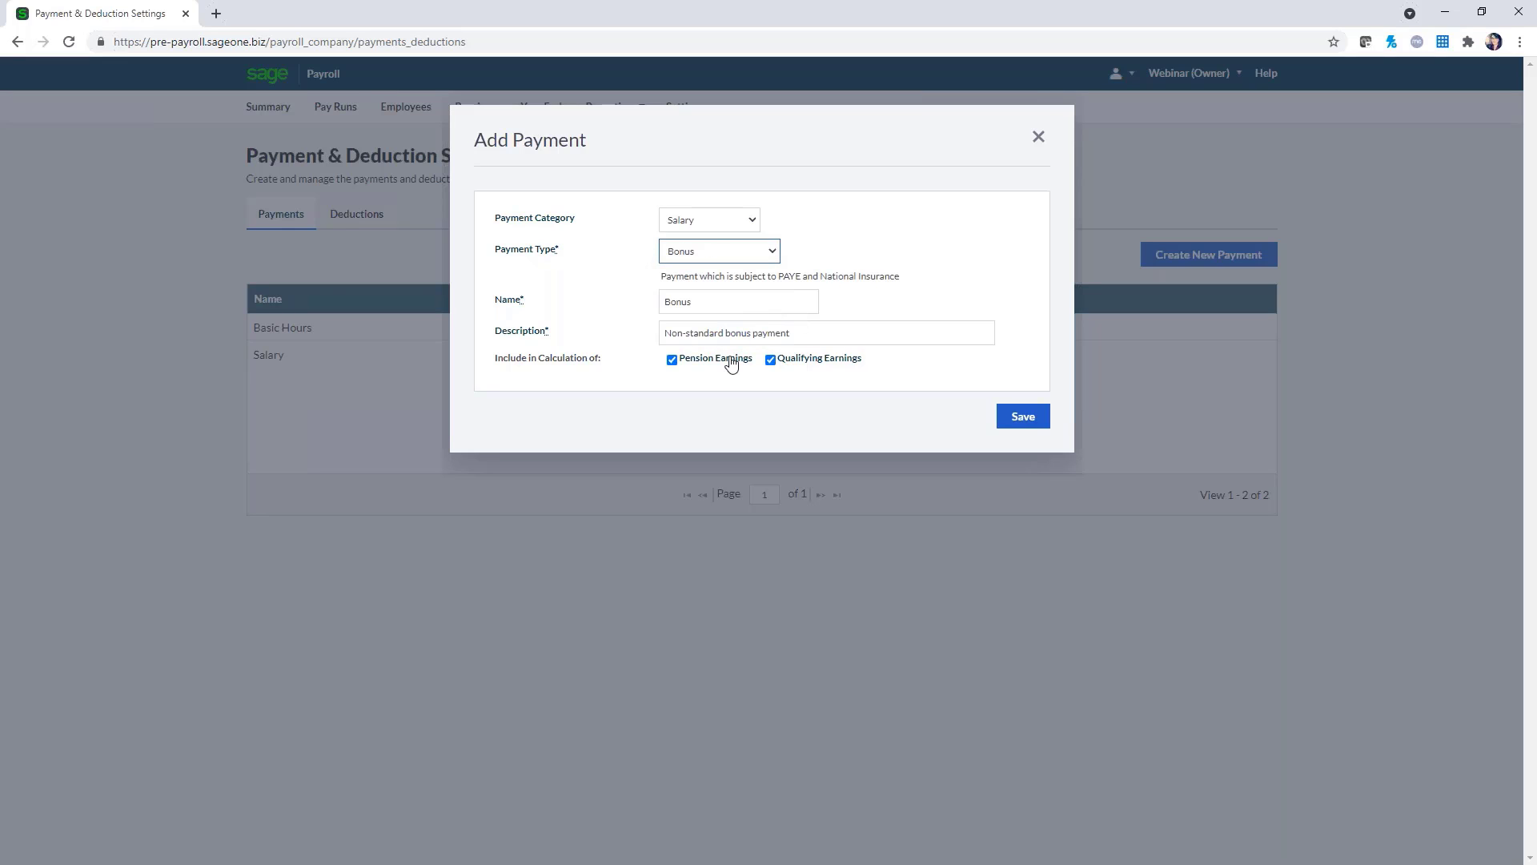
# Keep the Bonus name and 'Non-standard bonus payment' description, keep qualifying earnings on, and save
pyautogui.doubleClick(729, 308)
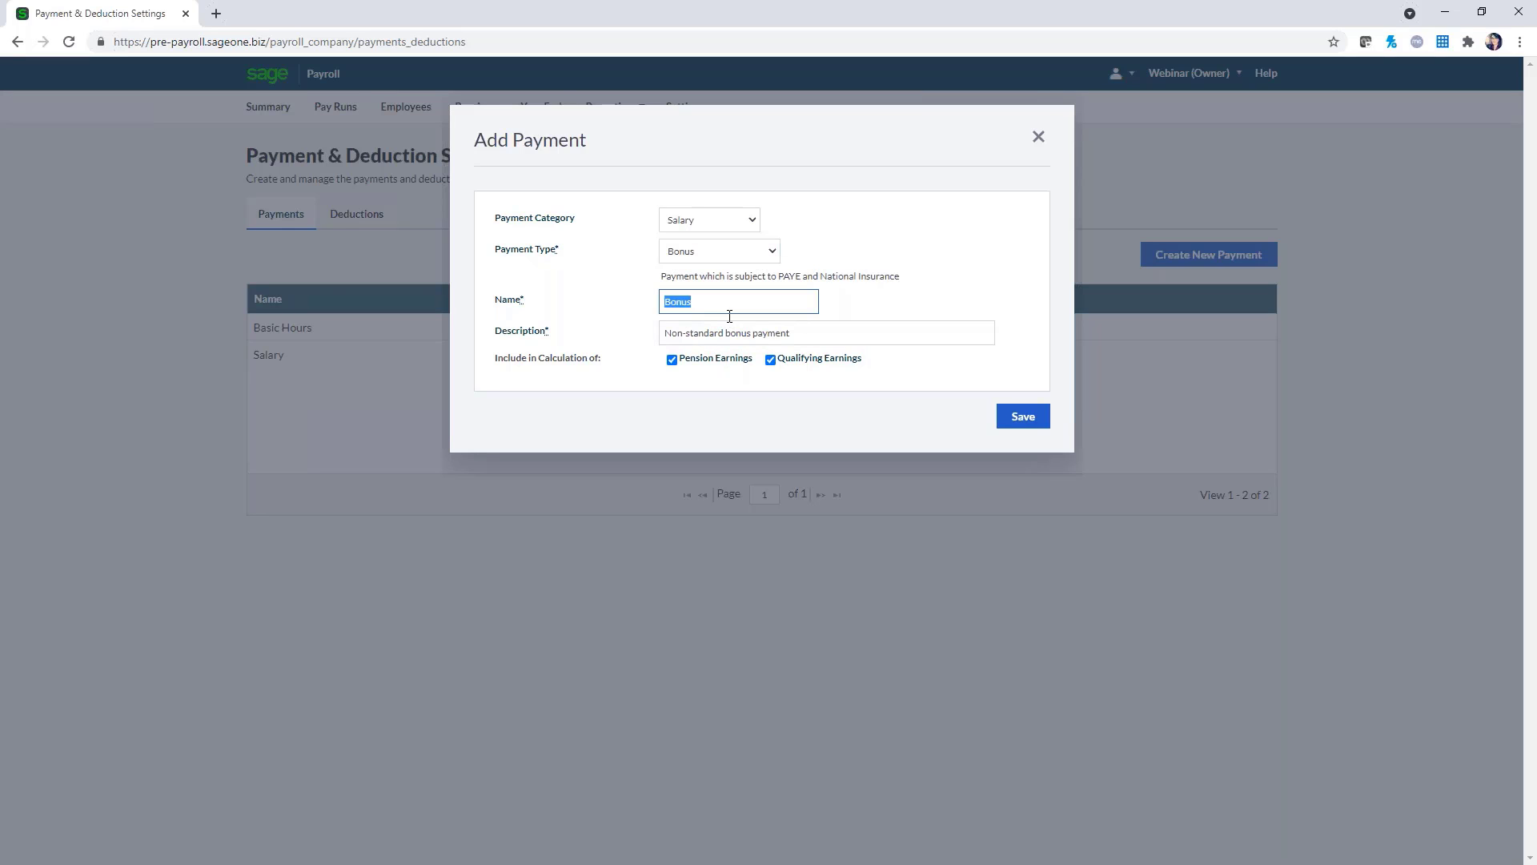
pyautogui.tripleClick(847, 336)
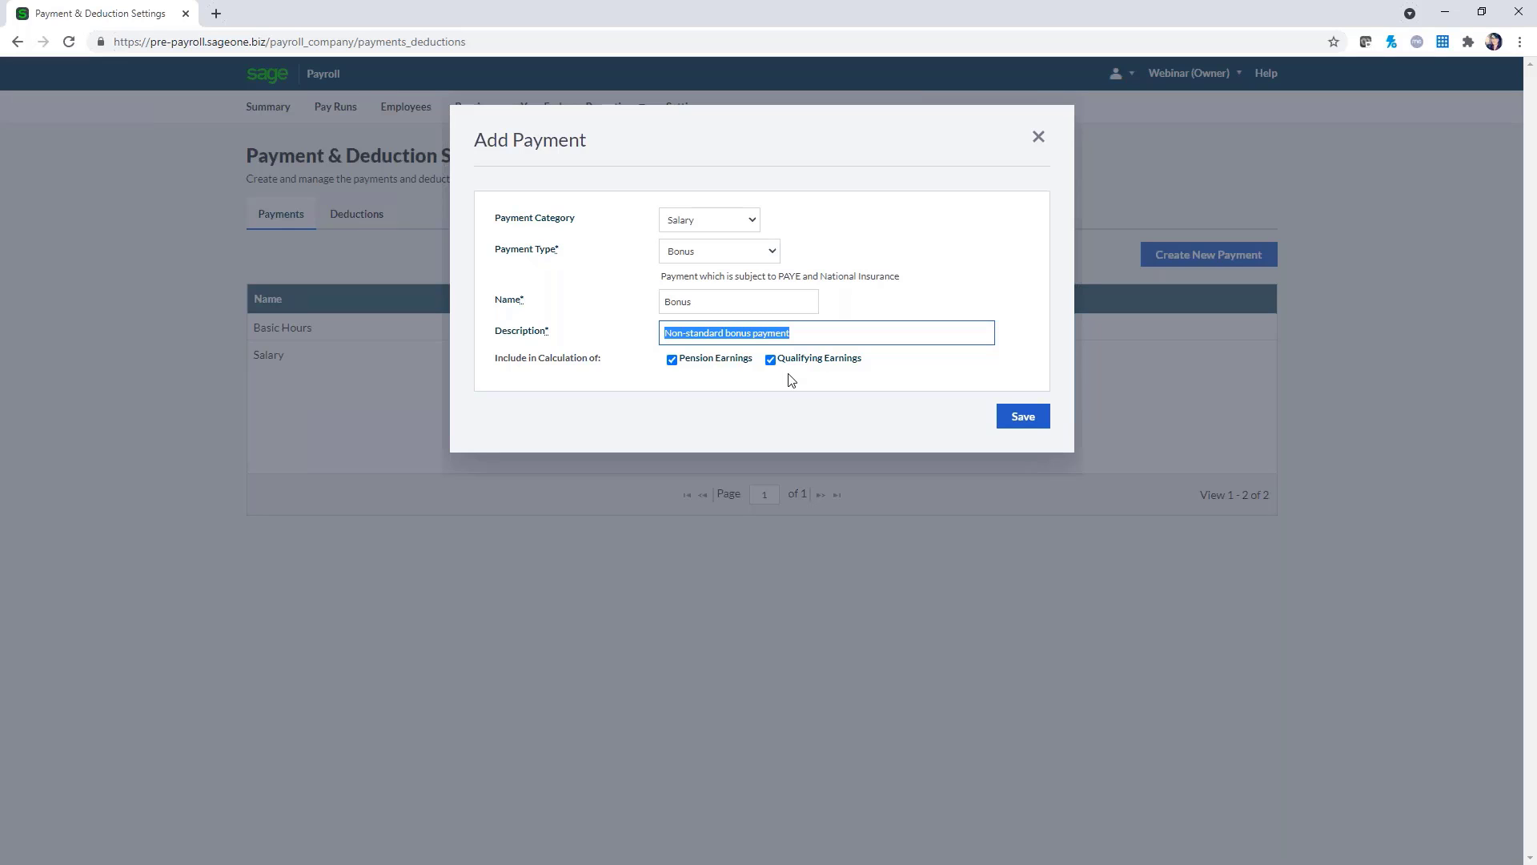
pyautogui.click(754, 390)
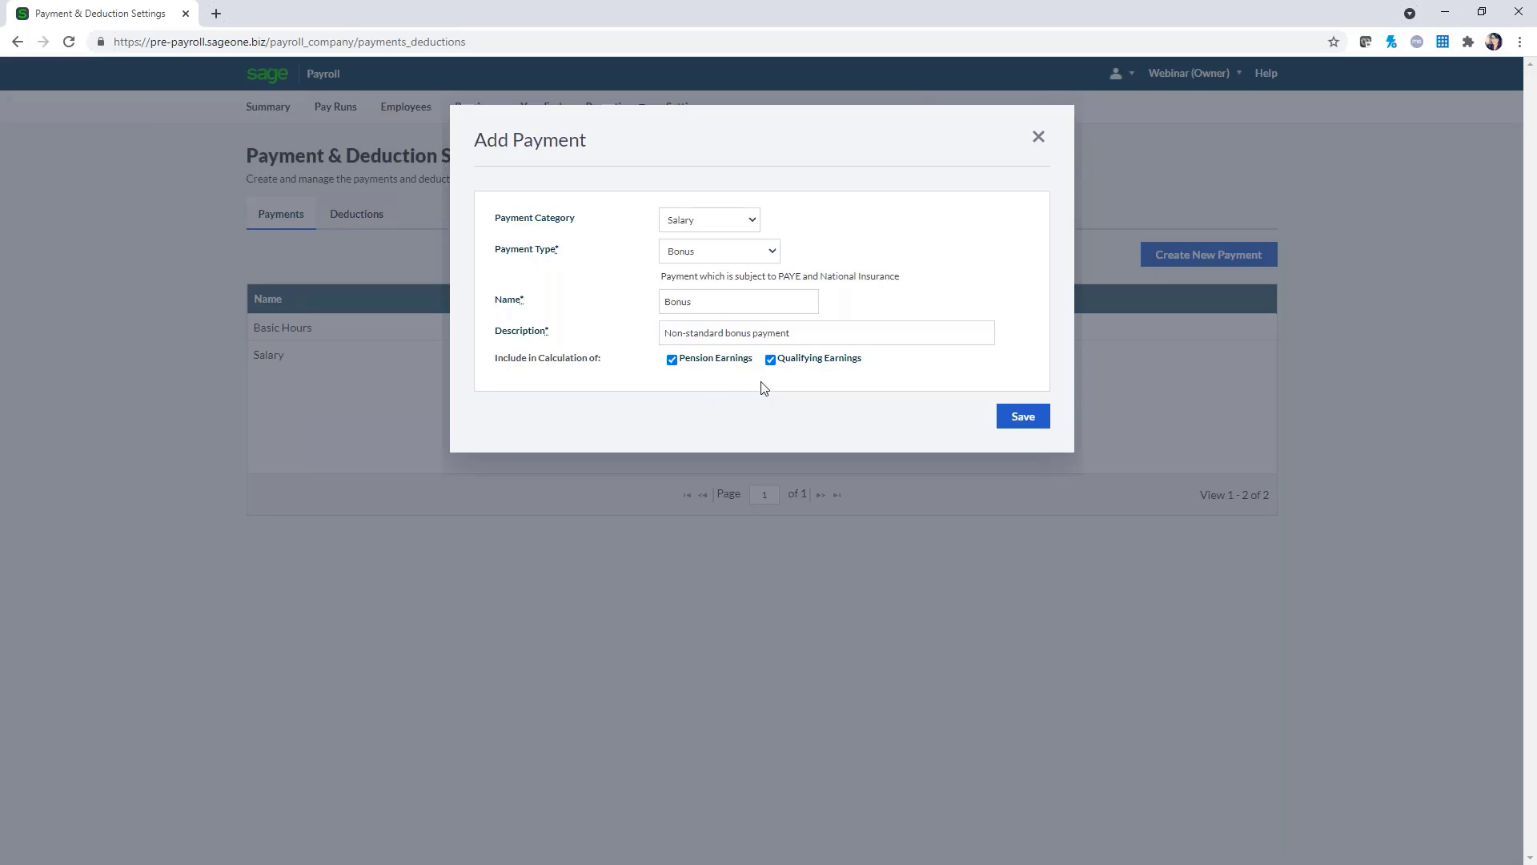
pyautogui.click(770, 360)
pyautogui.click(769, 361)
pyautogui.click(999, 414)
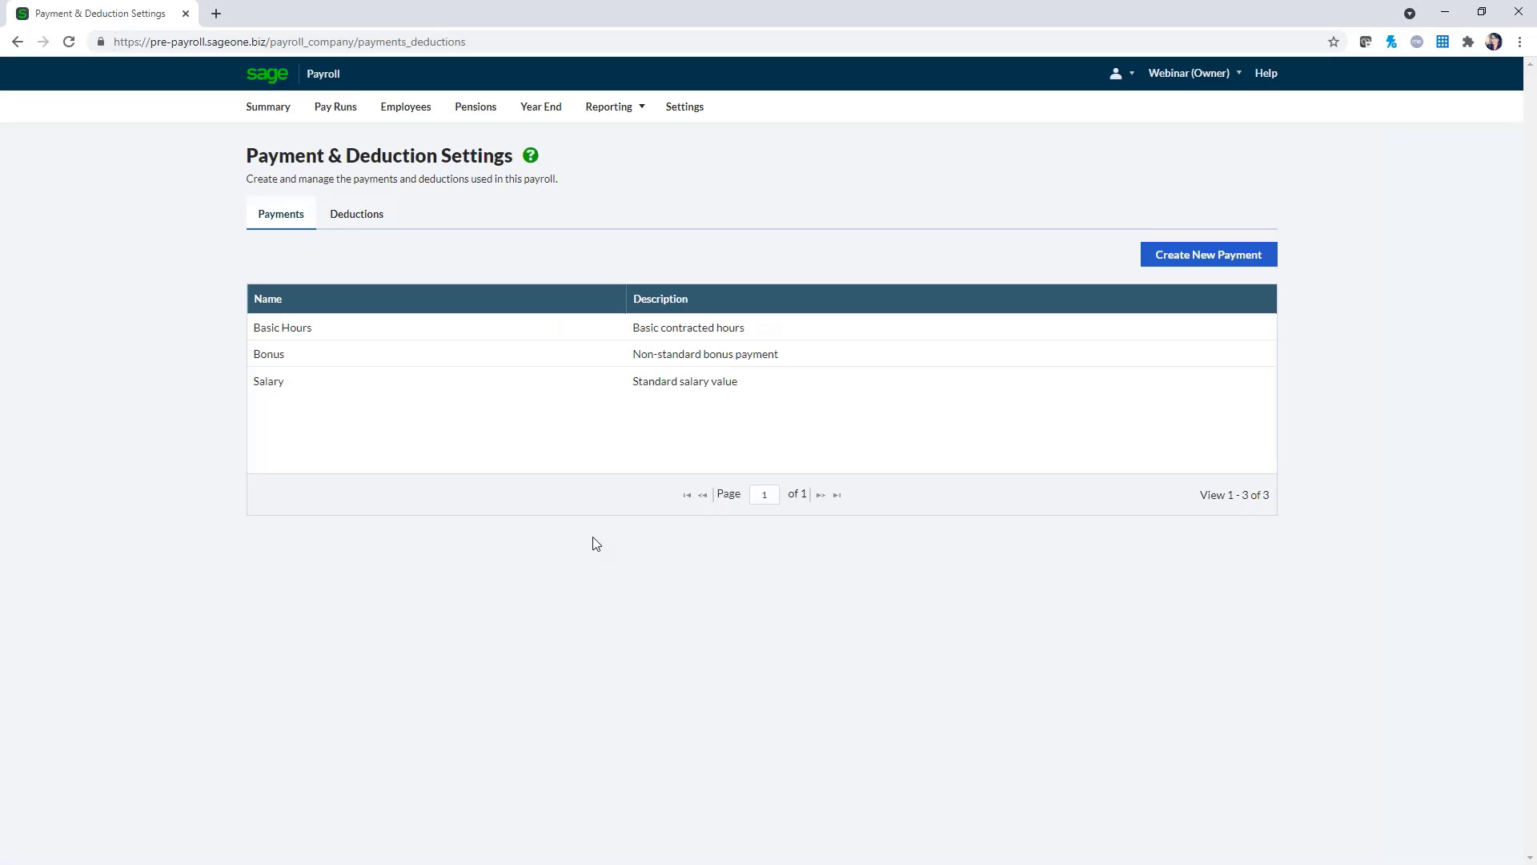
# Add an Overtime Hours payment under Hourly Payments, then switch to the Deductions list
pyautogui.click(1218, 262)
pyautogui.click(719, 223)
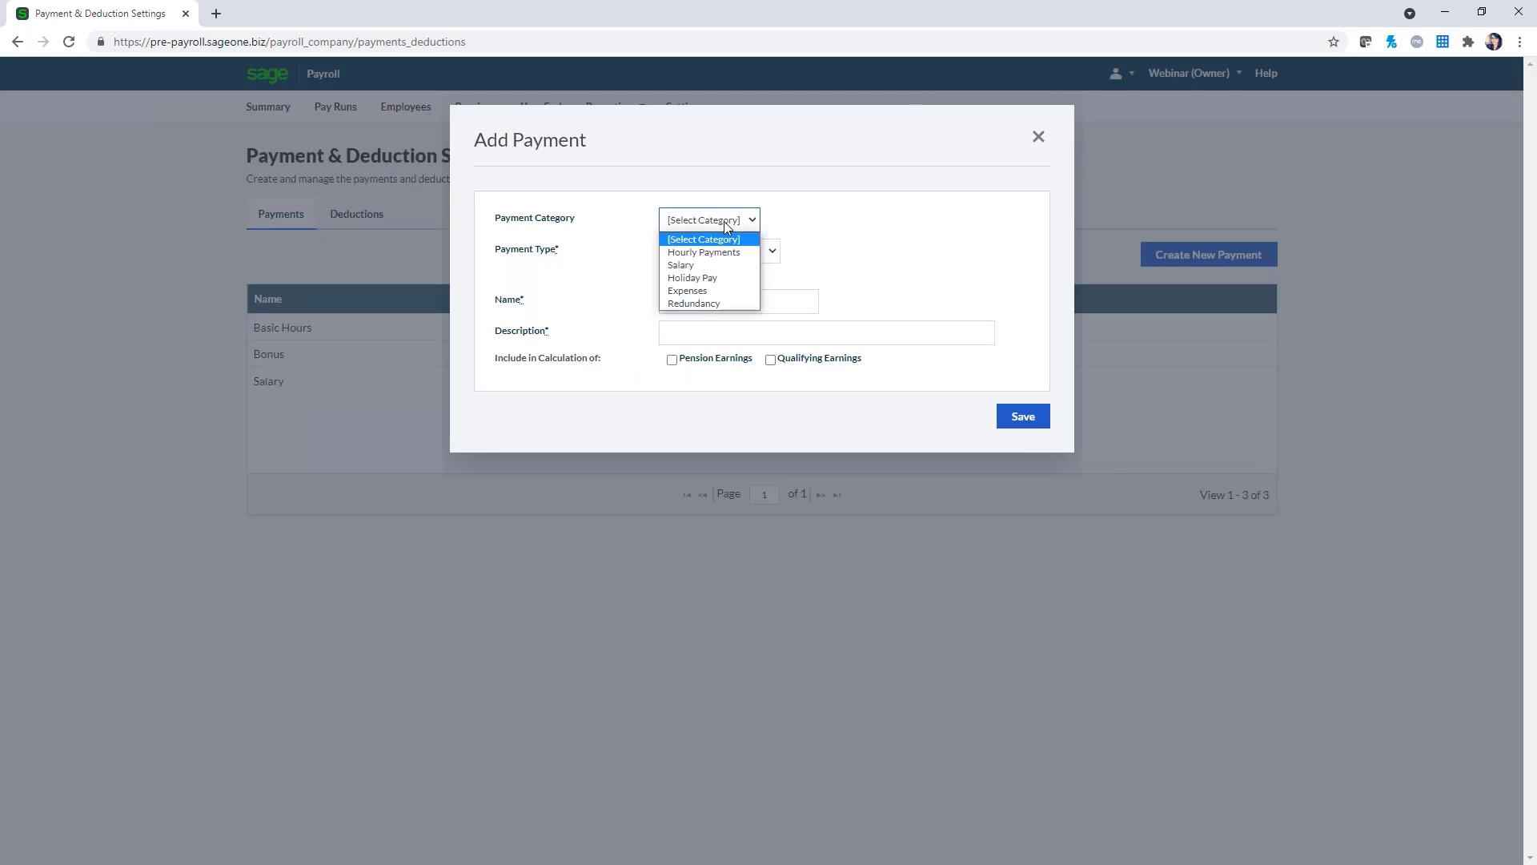
pyautogui.click(730, 253)
pyautogui.click(748, 251)
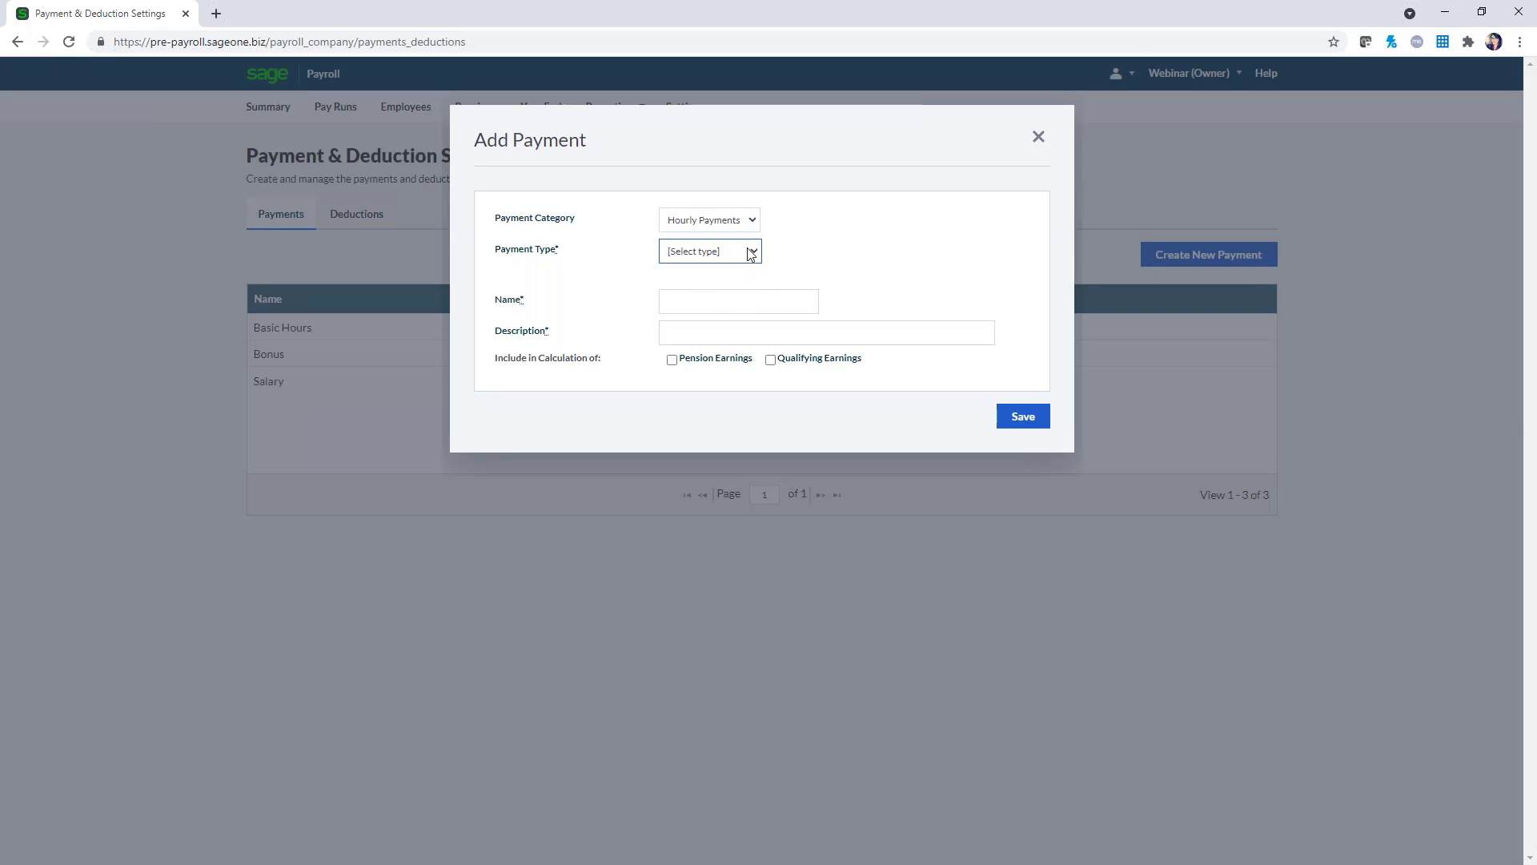
pyautogui.click(702, 296)
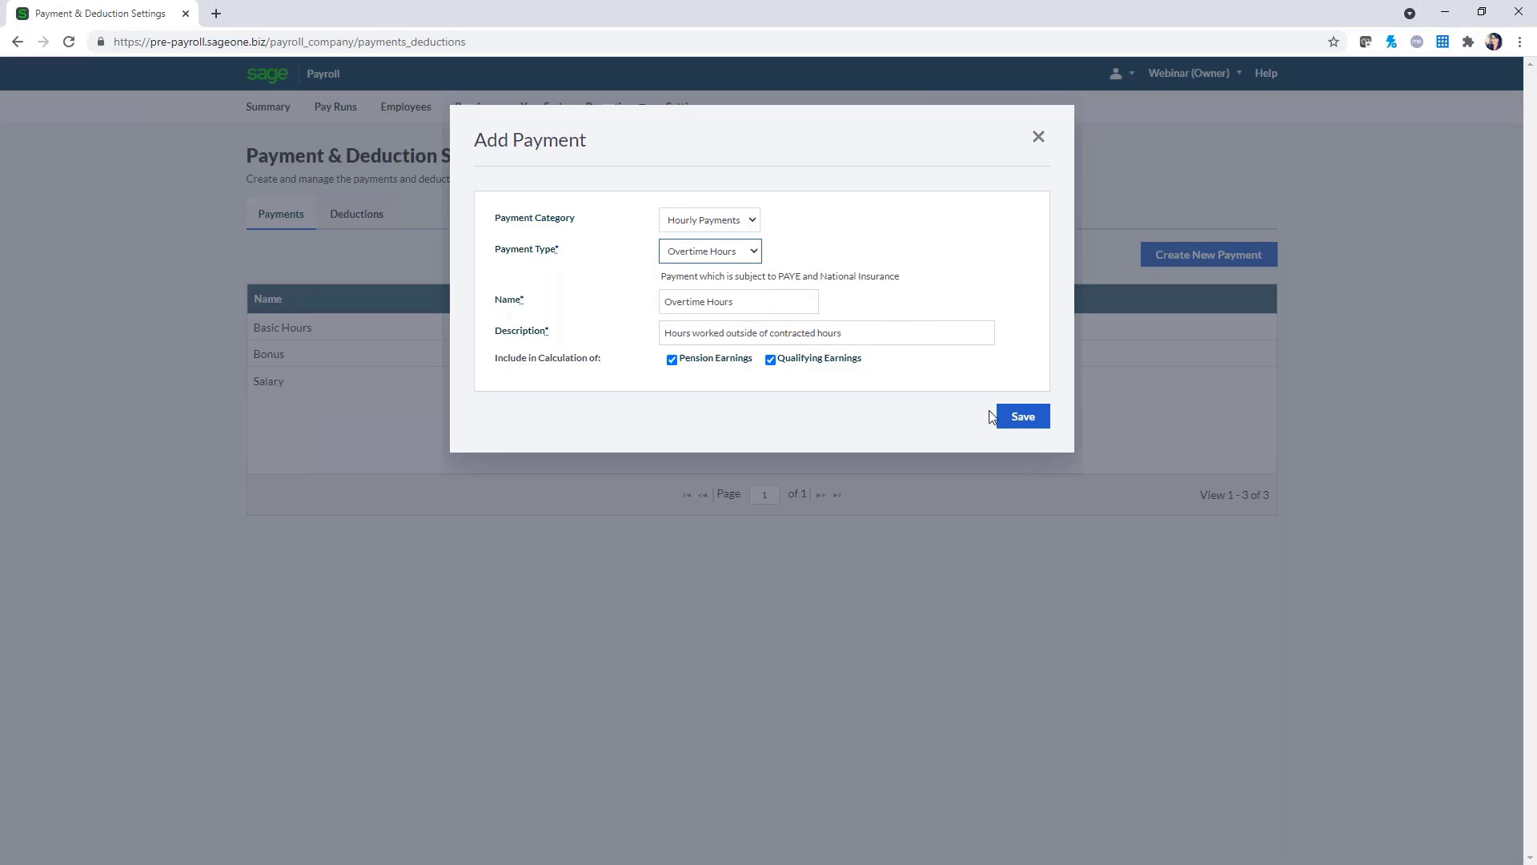
pyautogui.click(1032, 416)
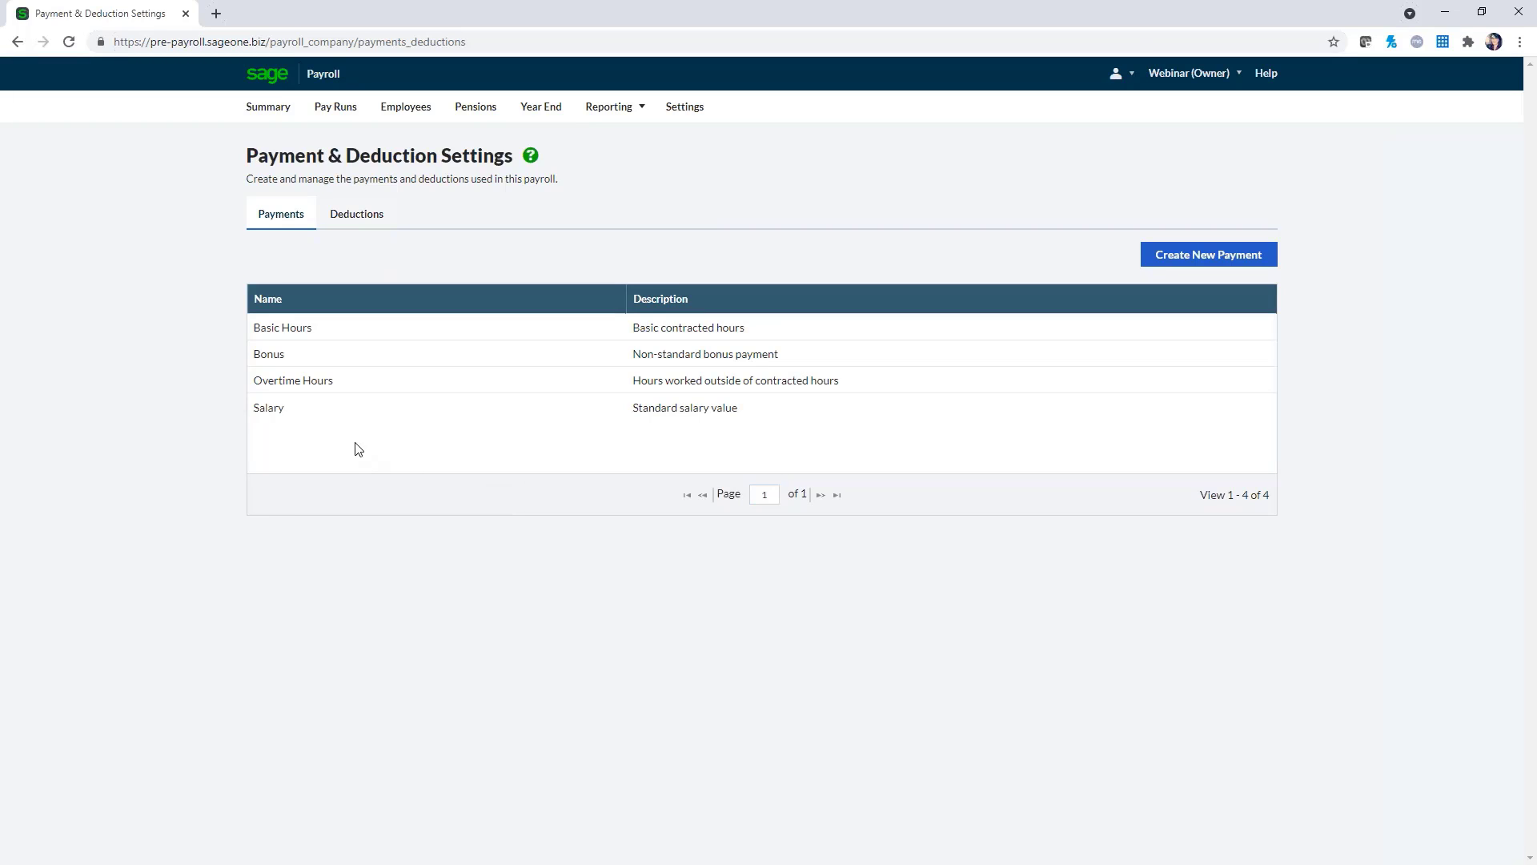
pyautogui.click(361, 230)
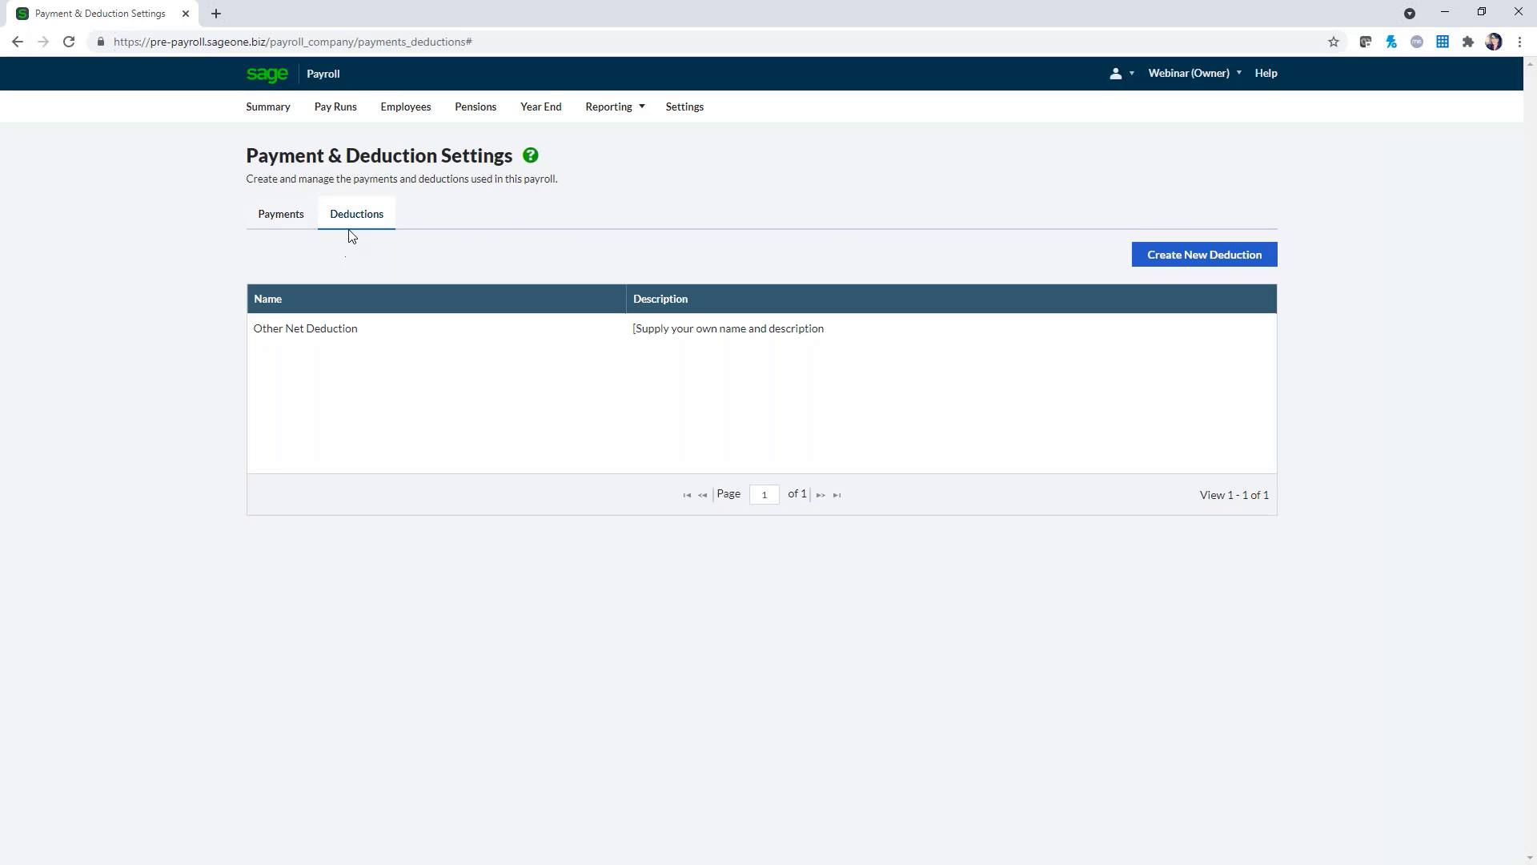
# Create a Student Loan (Plan 1) deduction under Student Loans, then return to Payroll Summary
pyautogui.click(1237, 261)
pyautogui.click(812, 221)
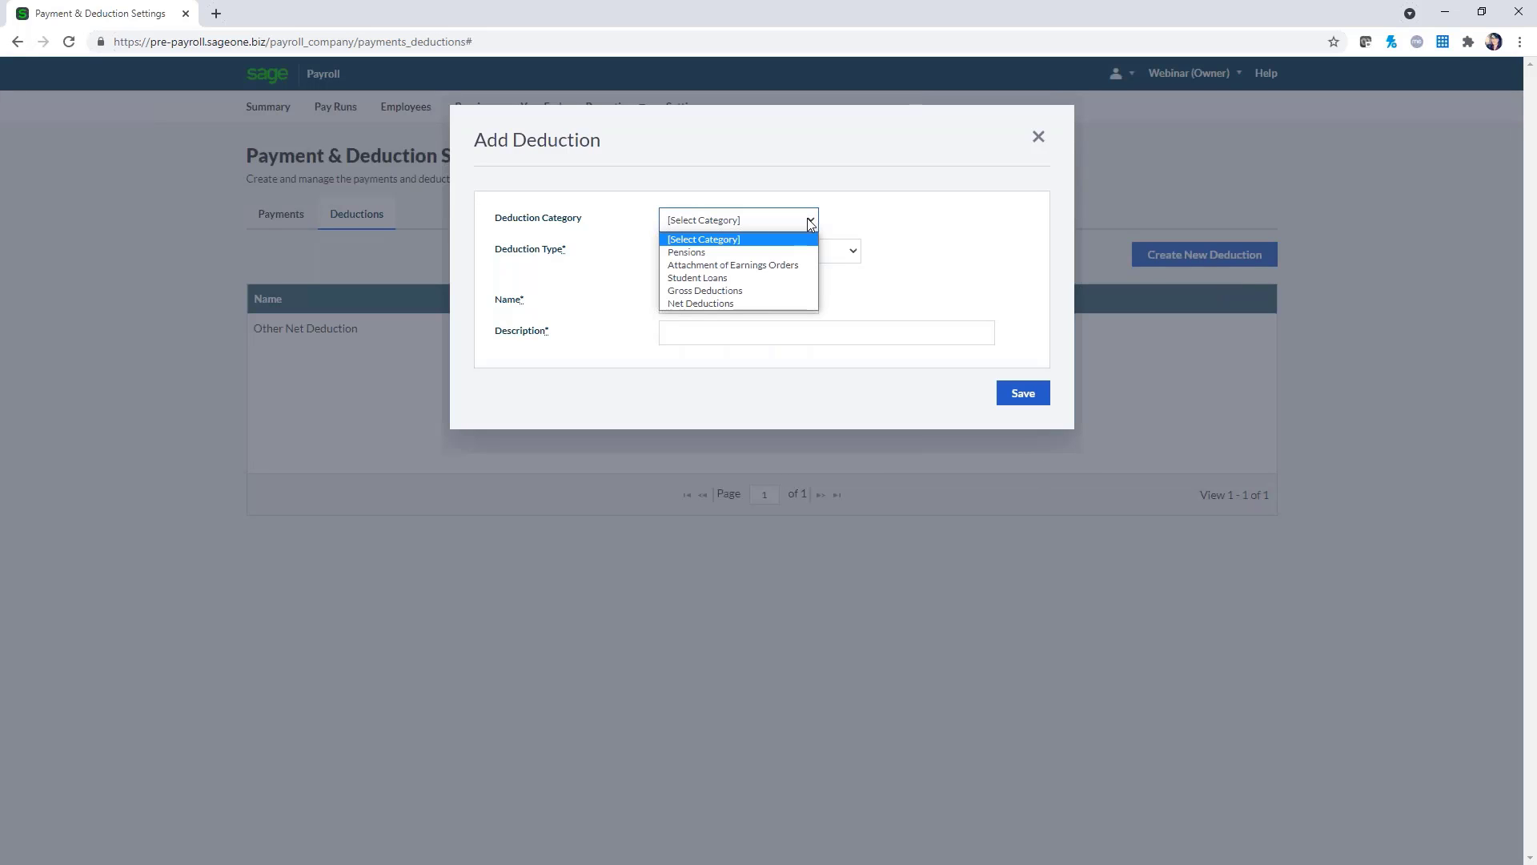
pyautogui.click(806, 279)
pyautogui.click(758, 252)
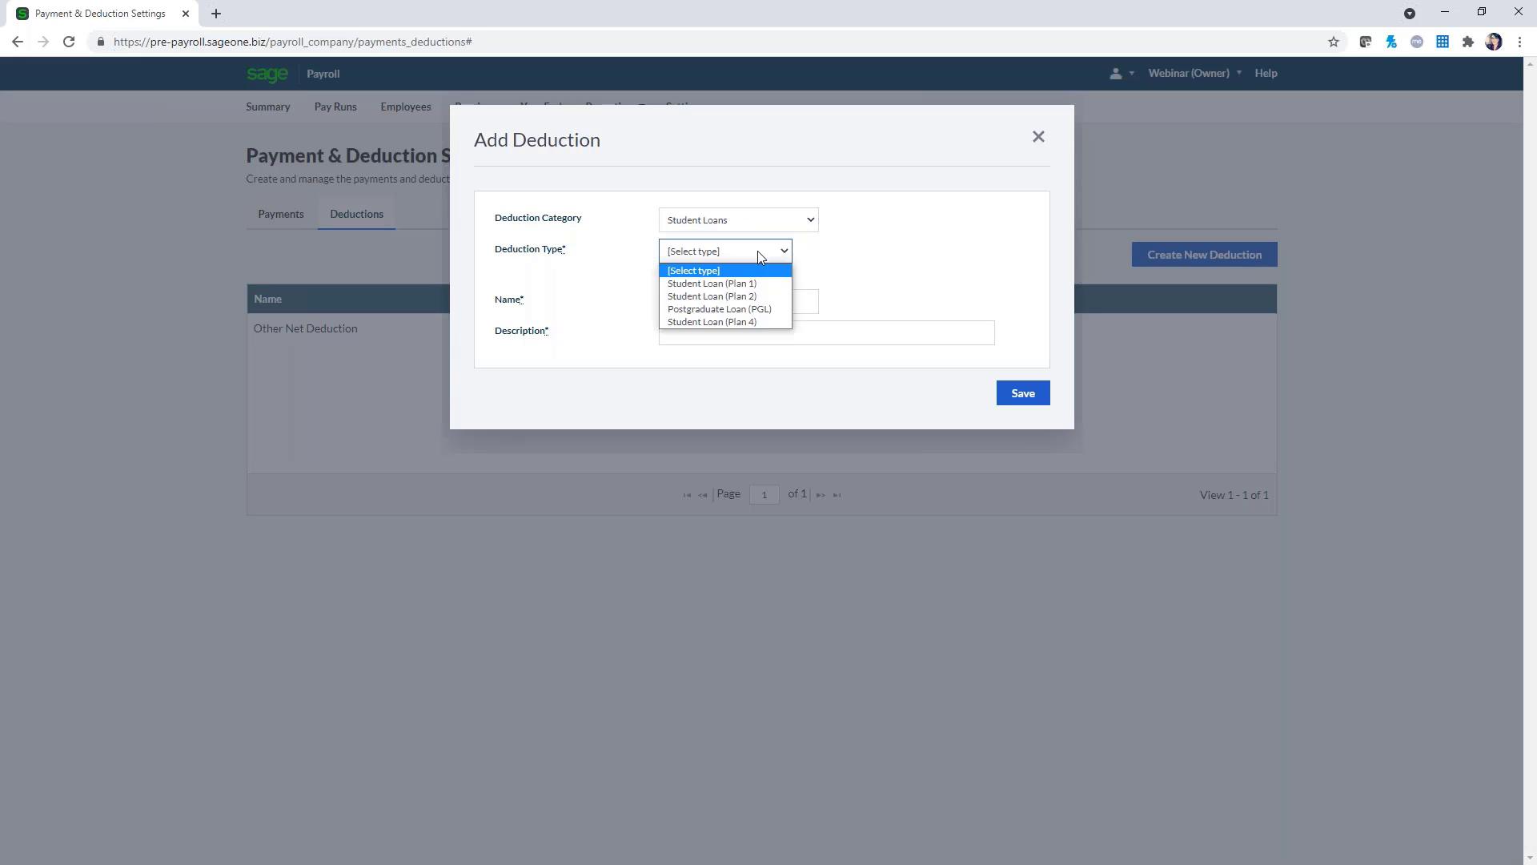
pyautogui.click(761, 283)
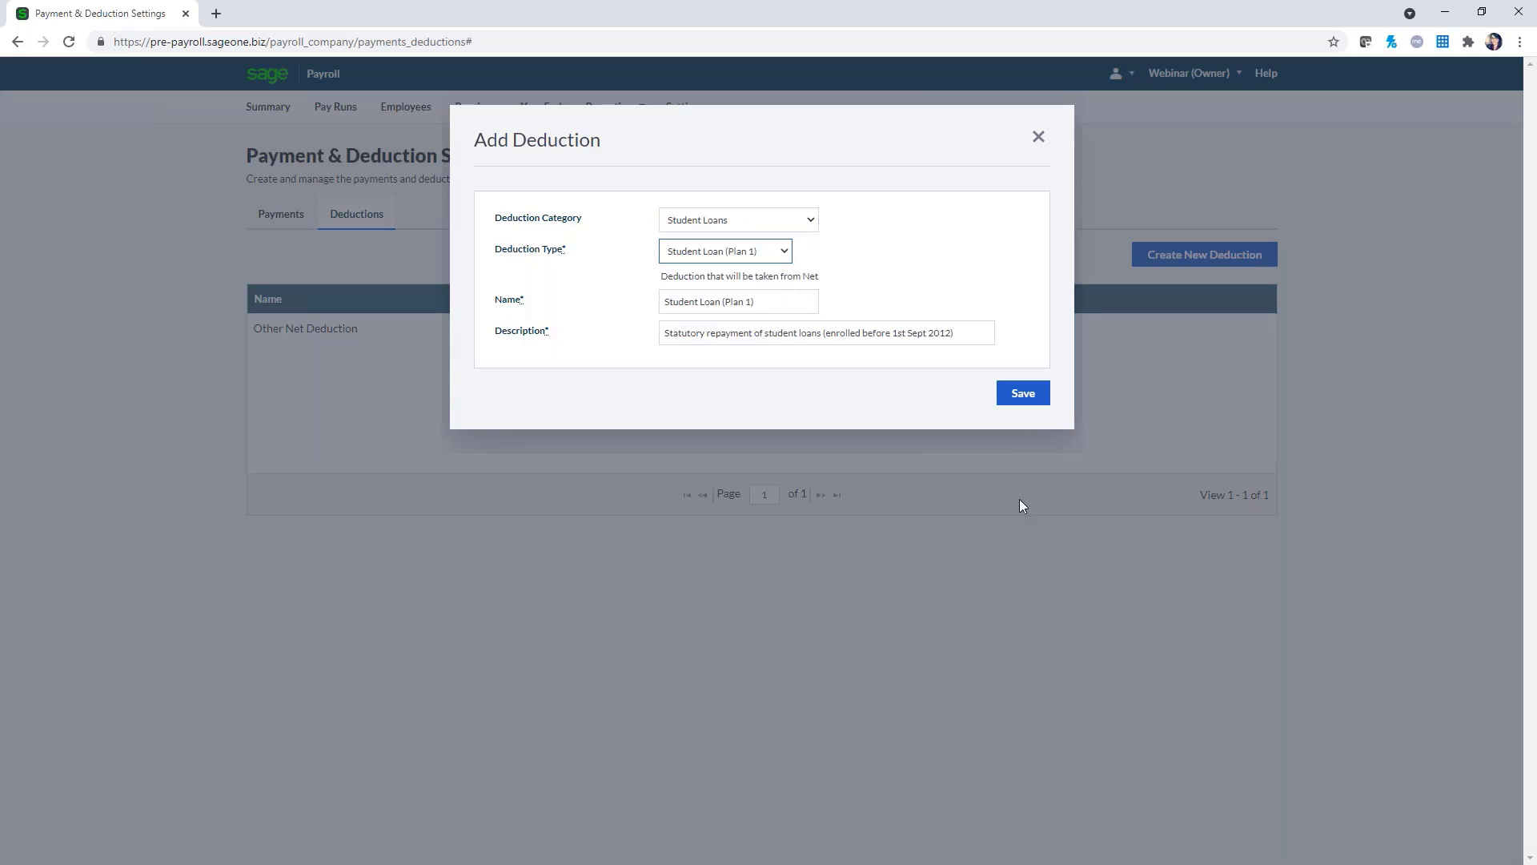
pyautogui.click(1011, 396)
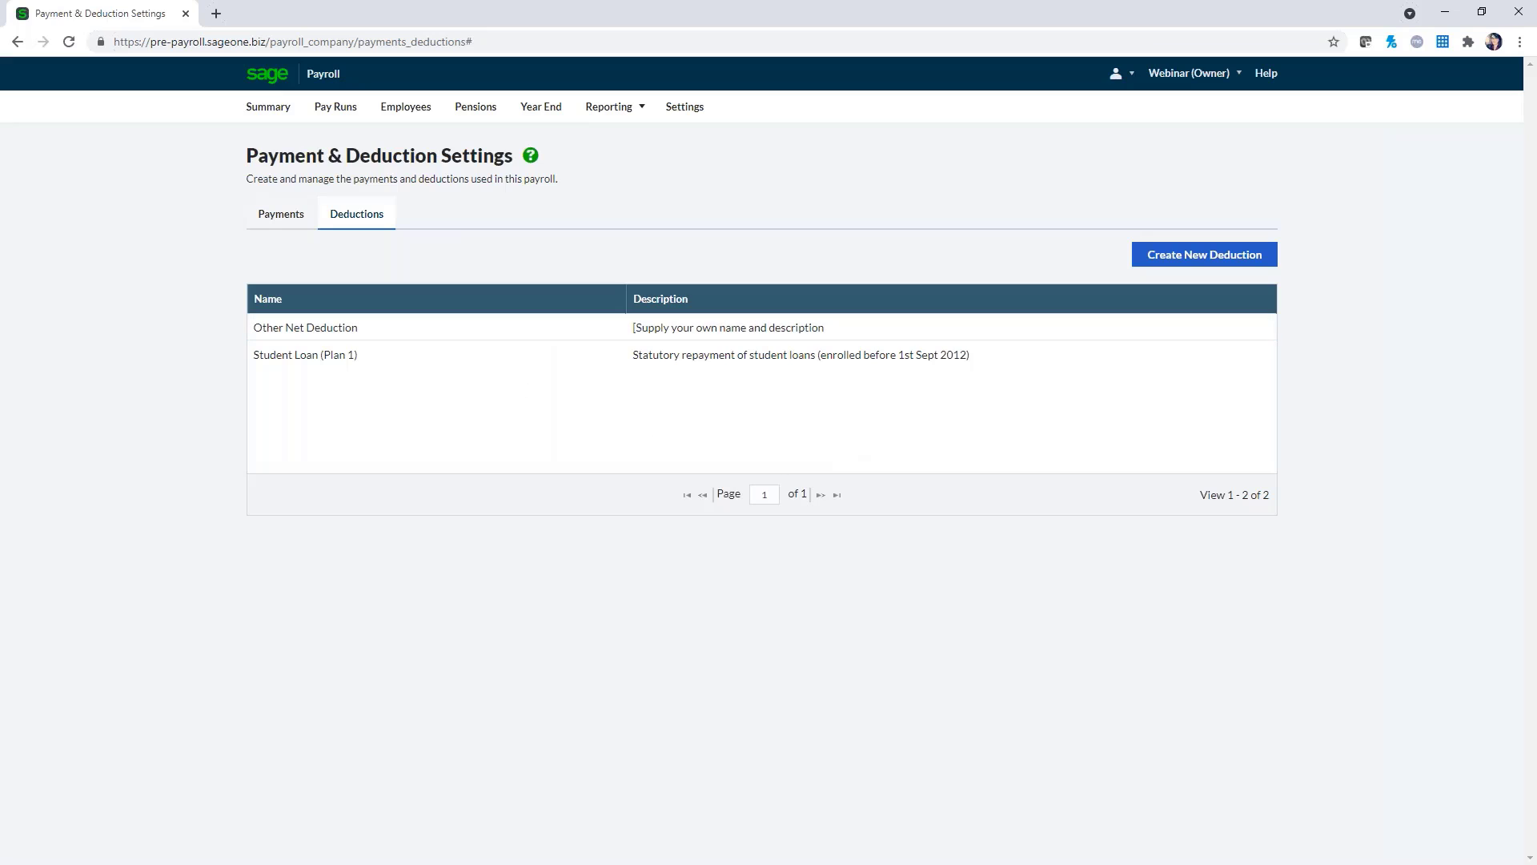
pyautogui.click(268, 106)
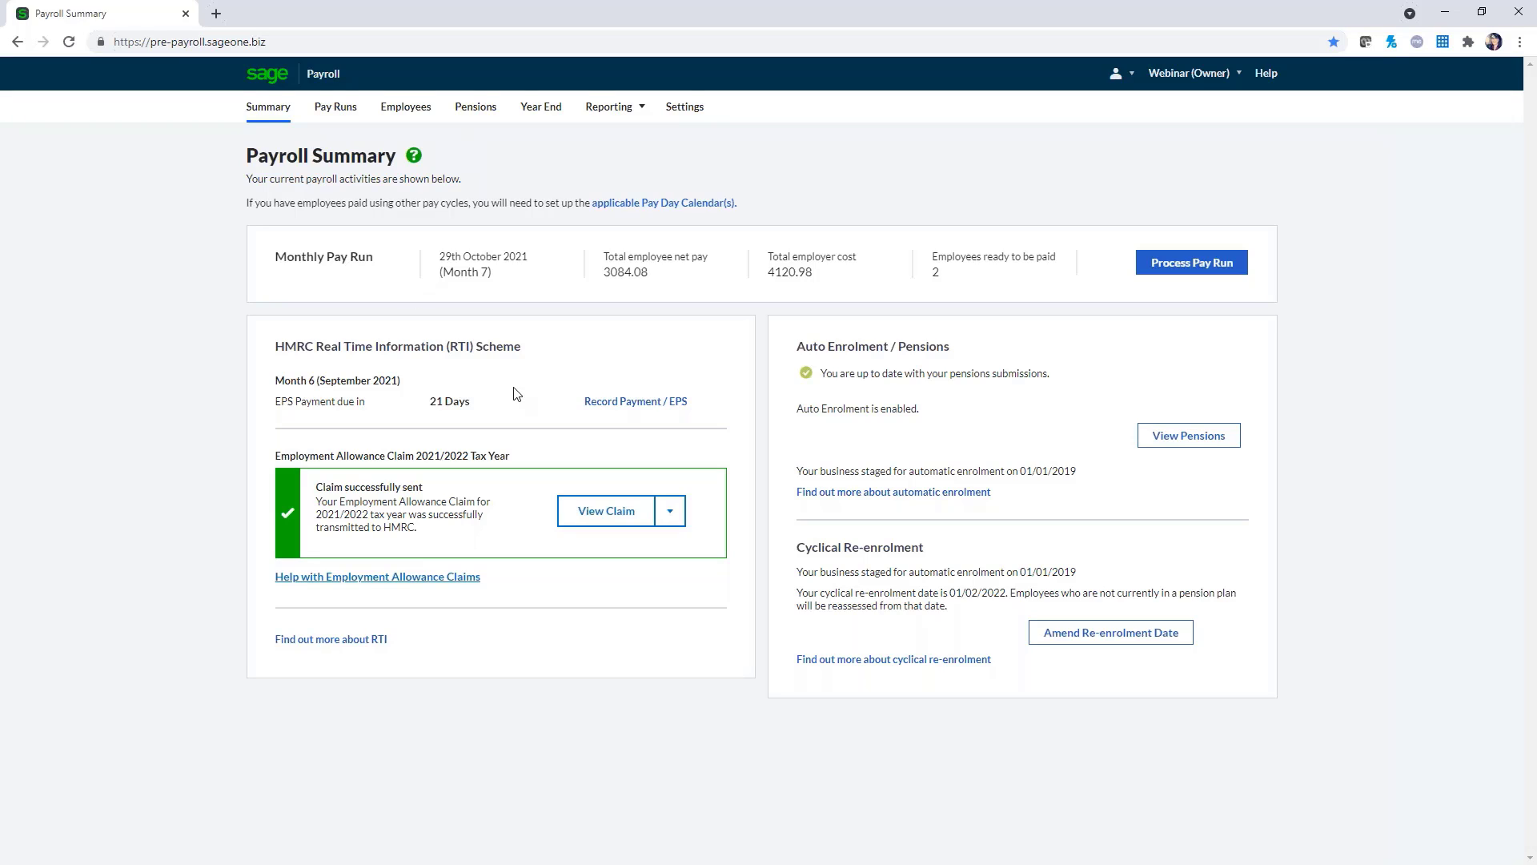
# Review the NEST Corporation pension without changes, then list the available pension providers
pyautogui.click(476, 108)
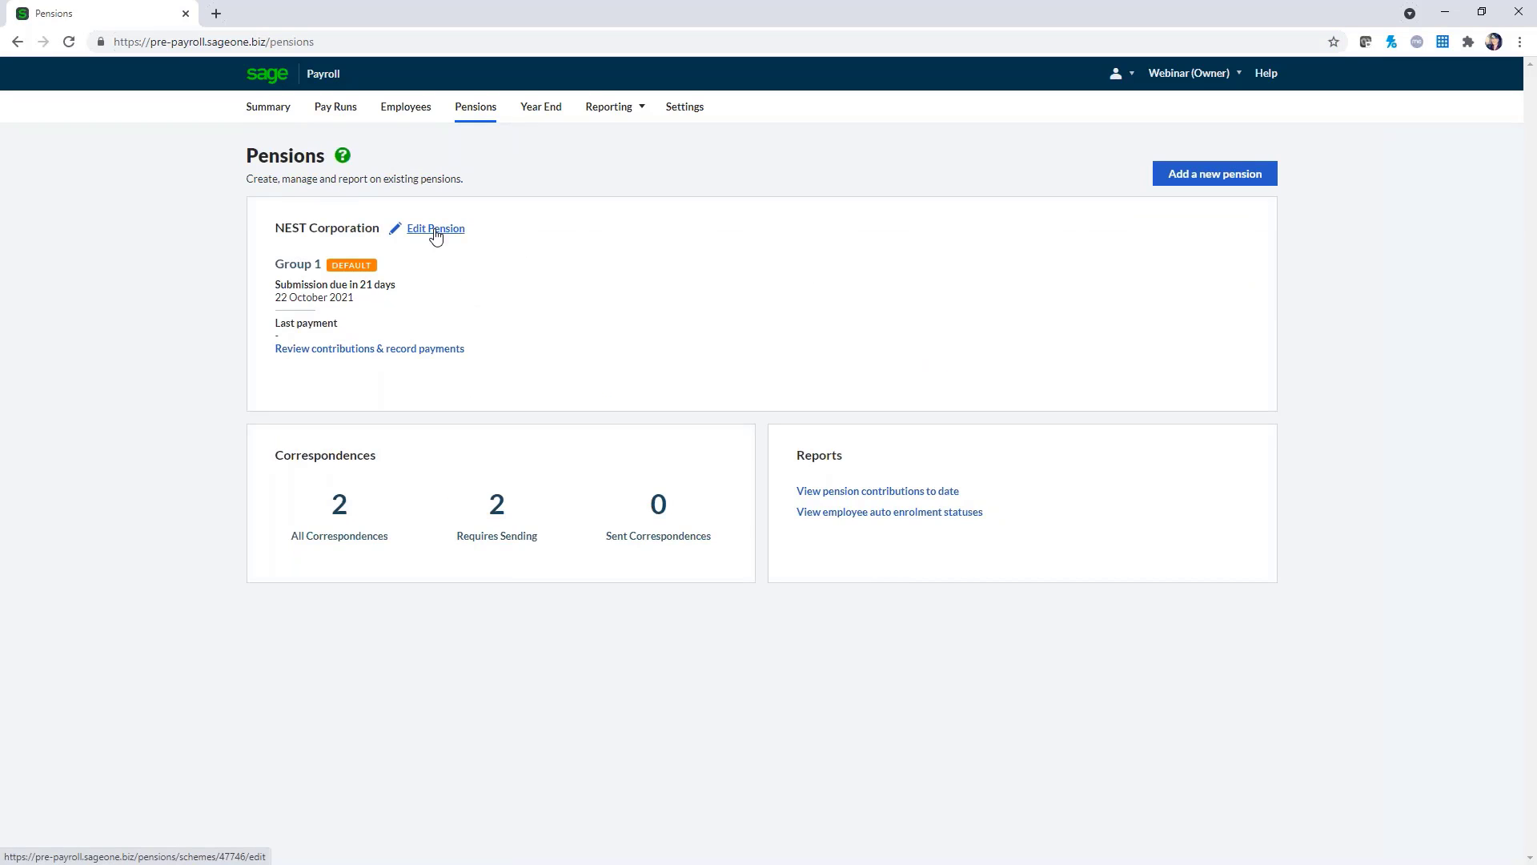
pyautogui.click(436, 231)
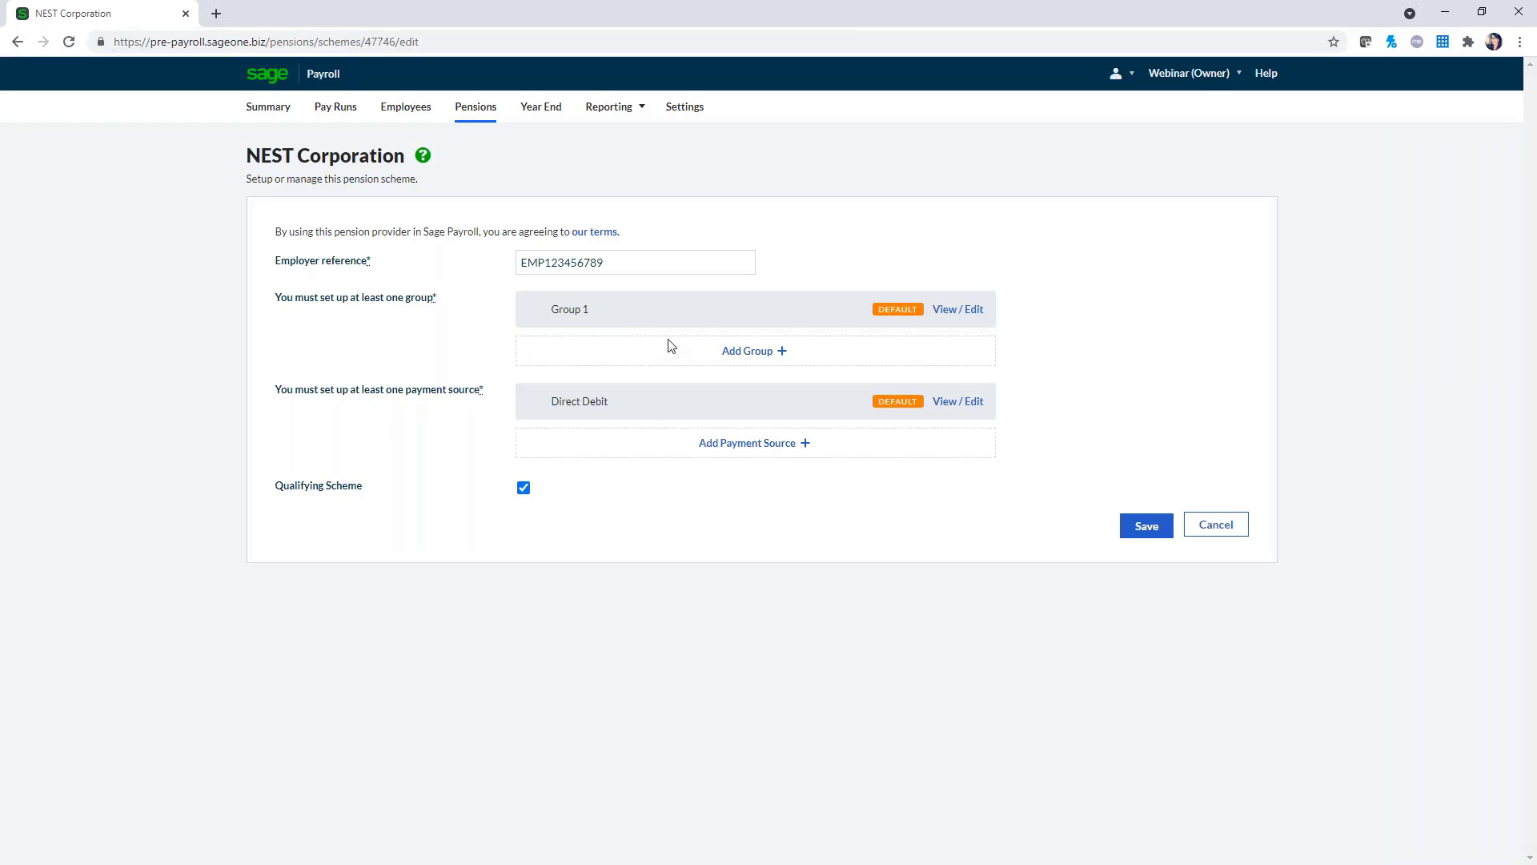
pyautogui.click(1168, 537)
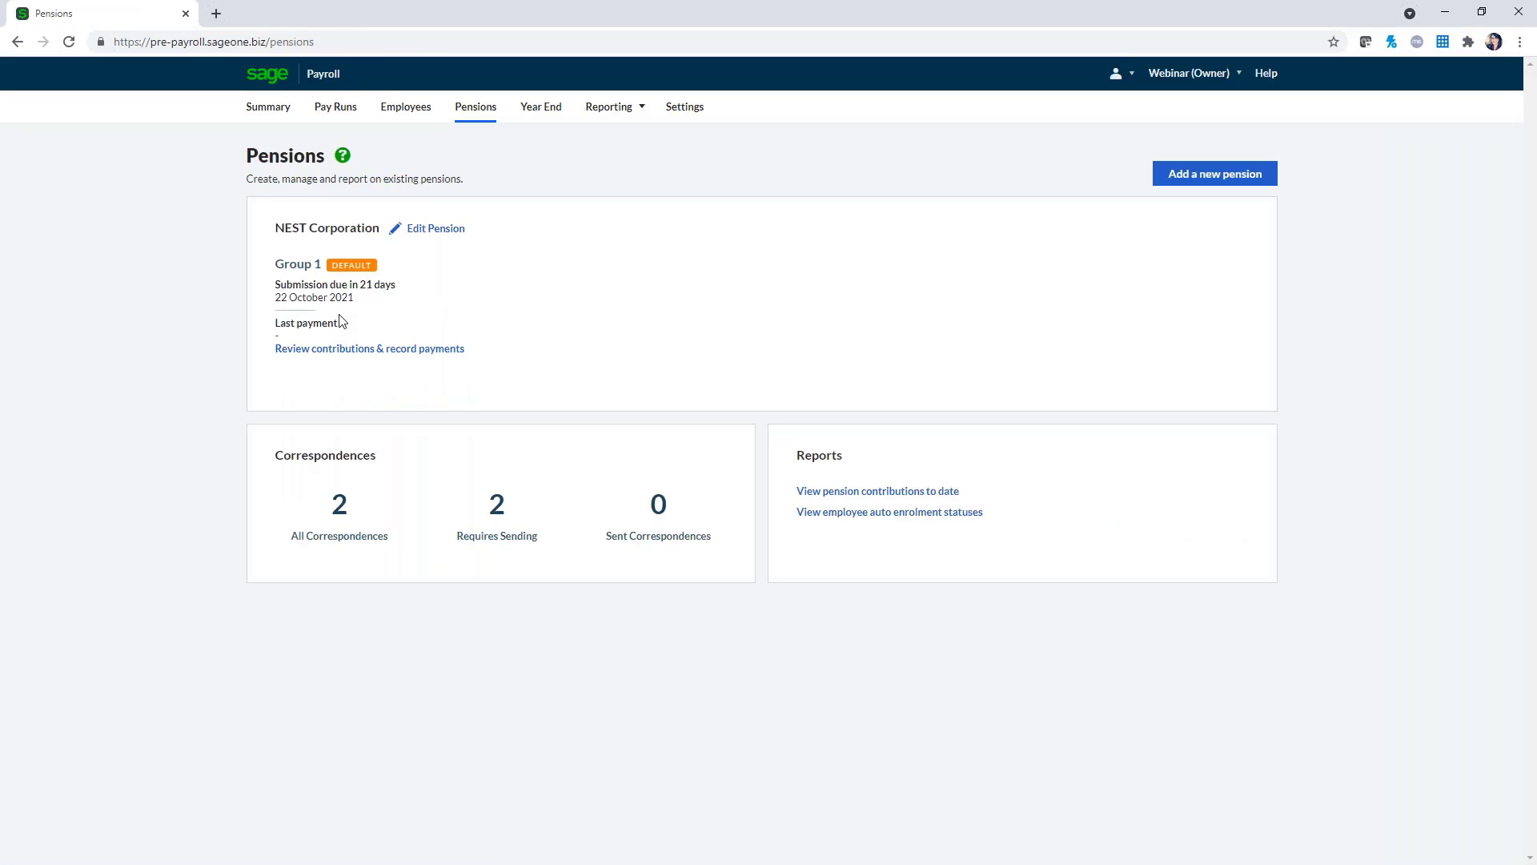
pyautogui.click(1228, 178)
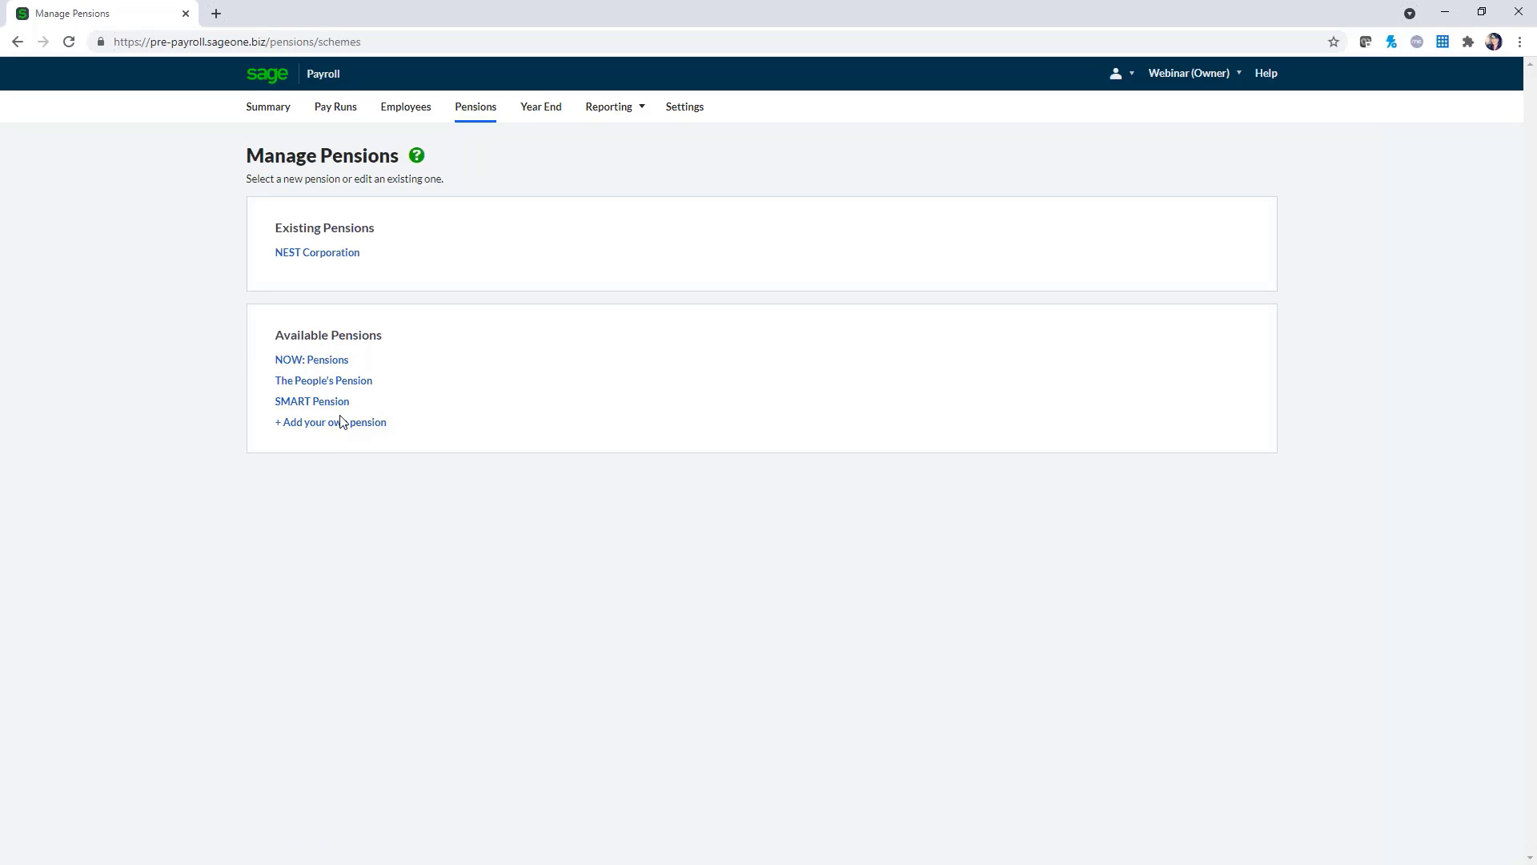
# Go back to the Payroll Summary showing pensions up to date and auto enrolment enabled
pyautogui.click(268, 112)
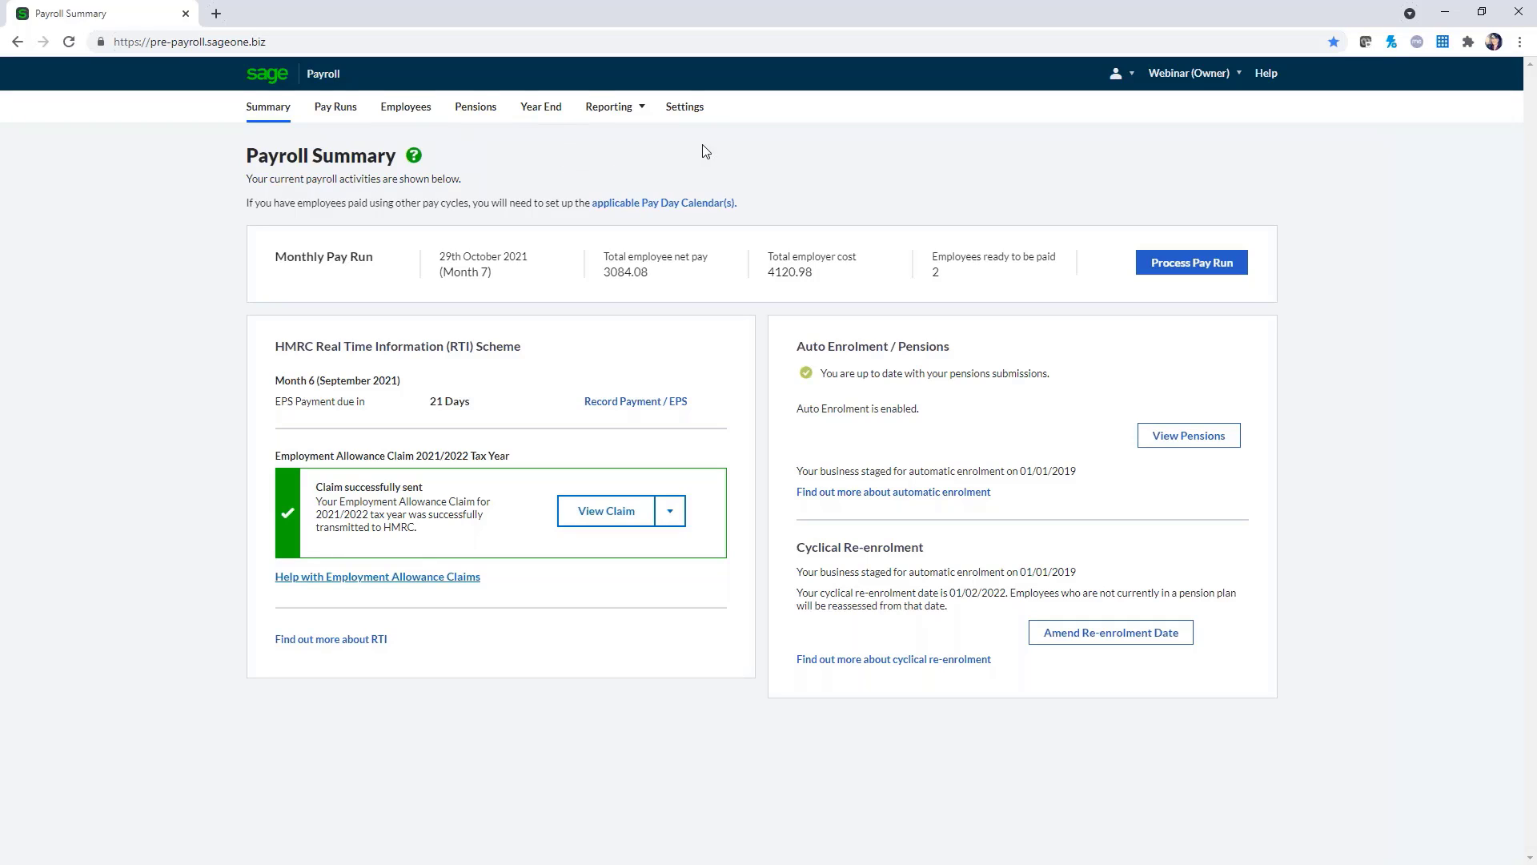
pyautogui.click(686, 110)
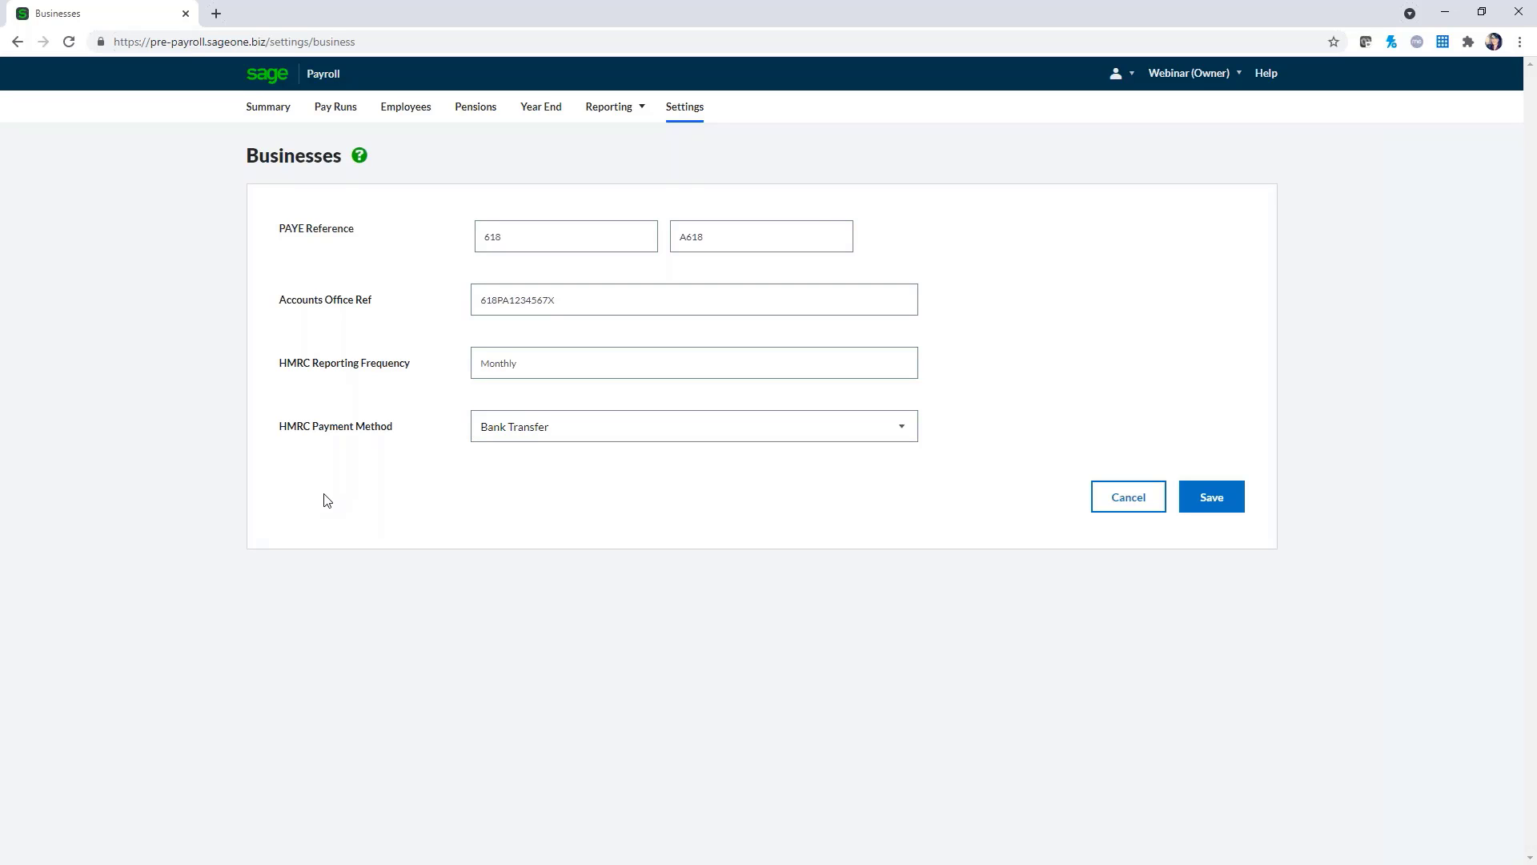
pyautogui.click(274, 112)
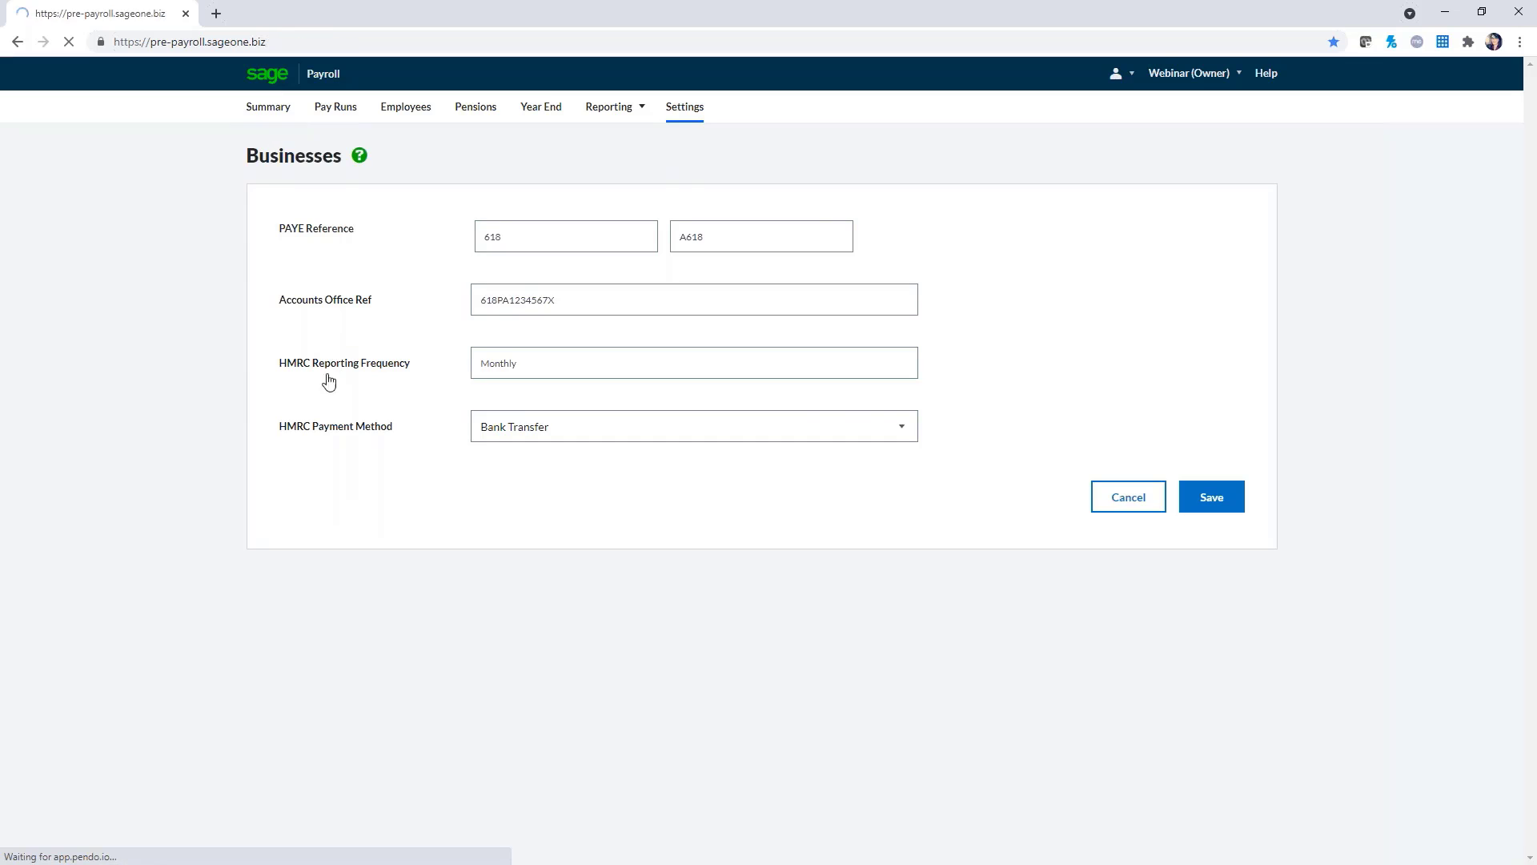
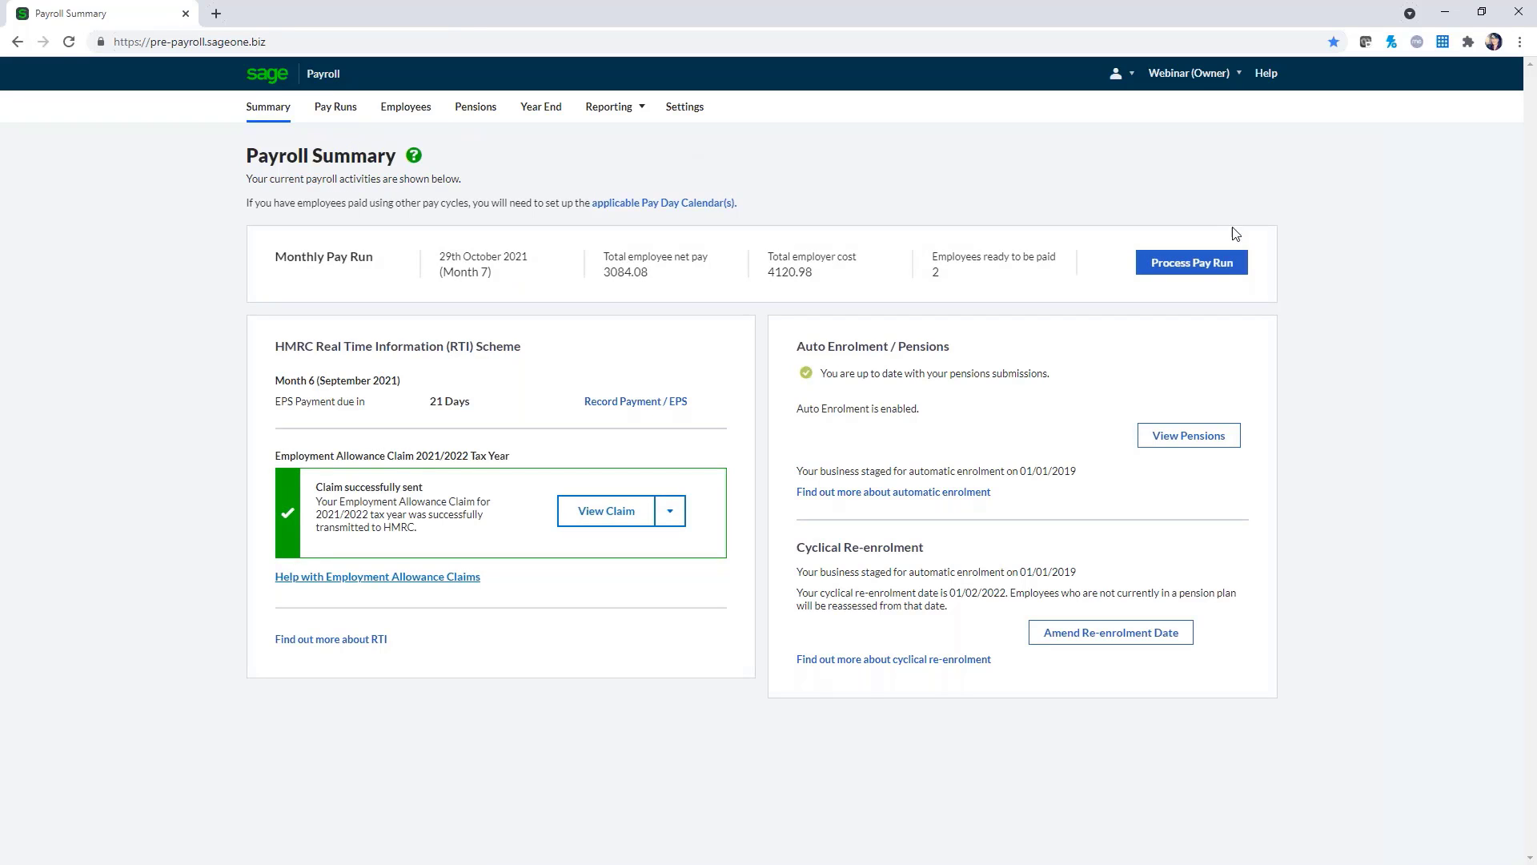
# Start the Month 7 pay run and keep 29 October 2021 as its pay date
pyautogui.click(1228, 276)
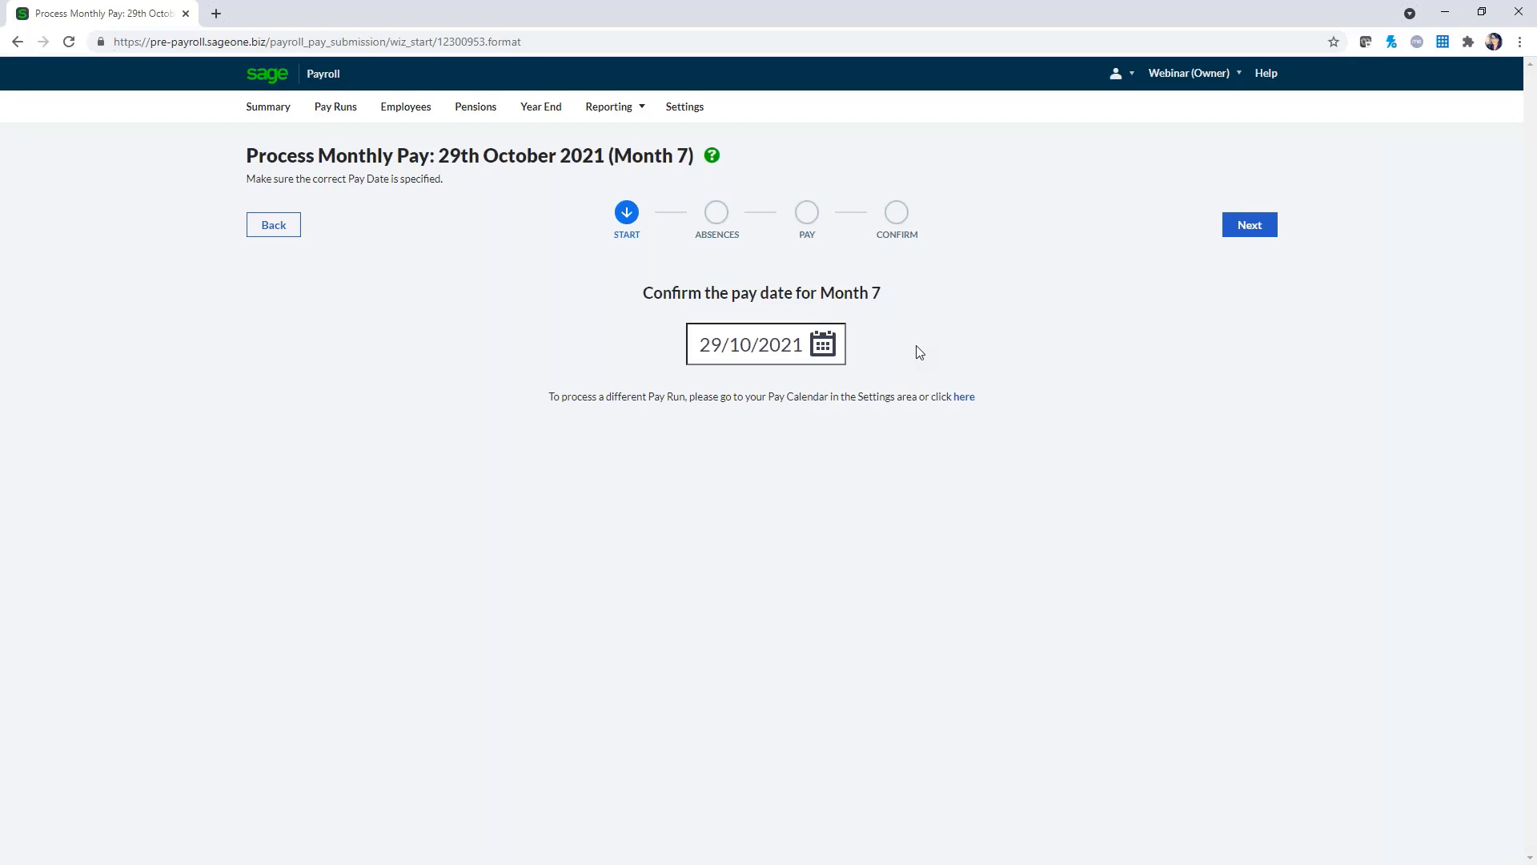
pyautogui.click(828, 350)
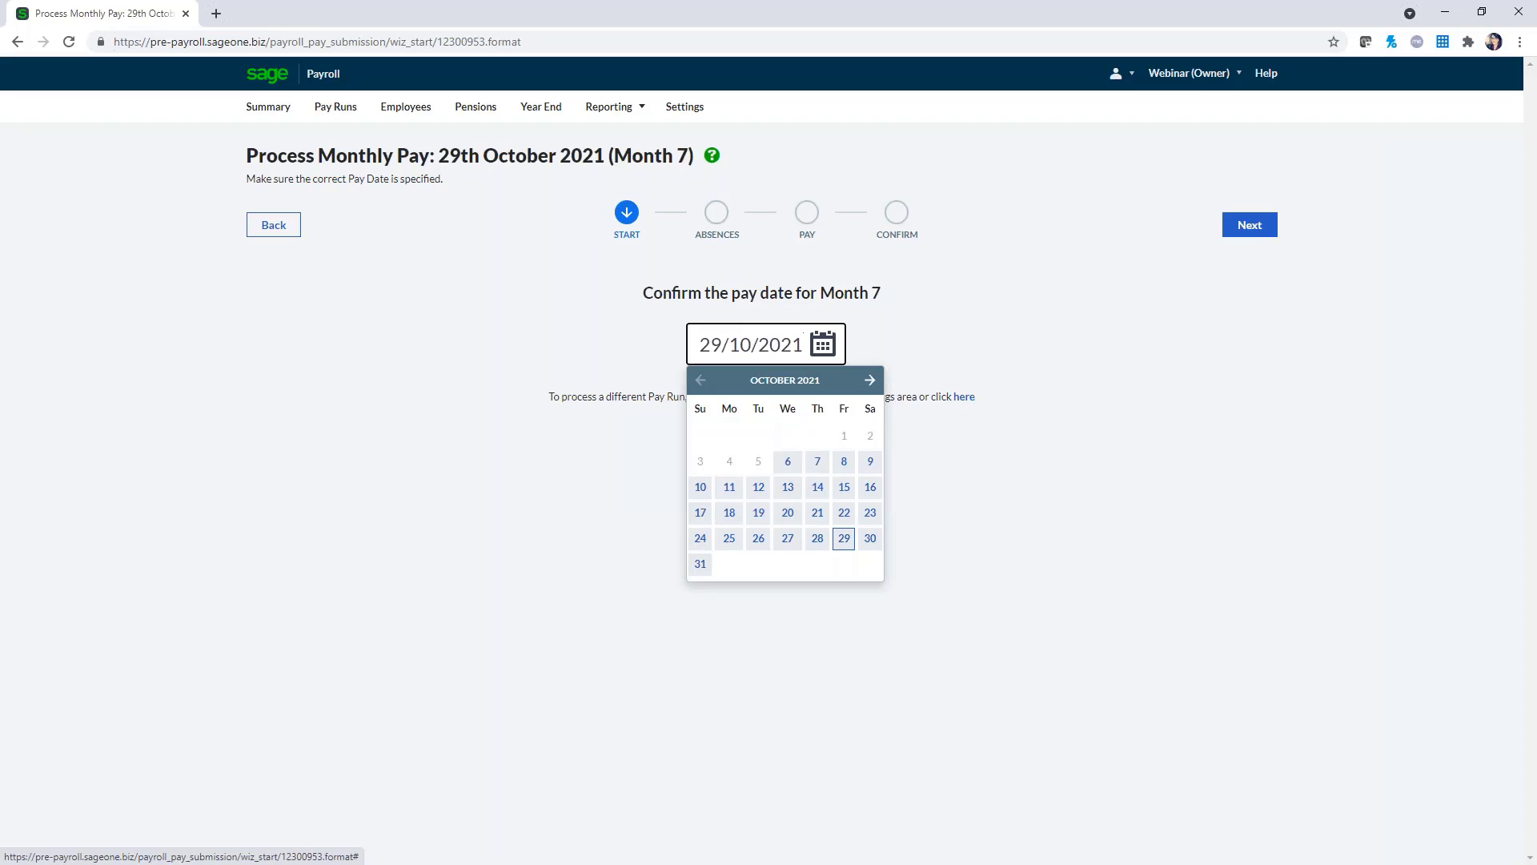
pyautogui.click(870, 380)
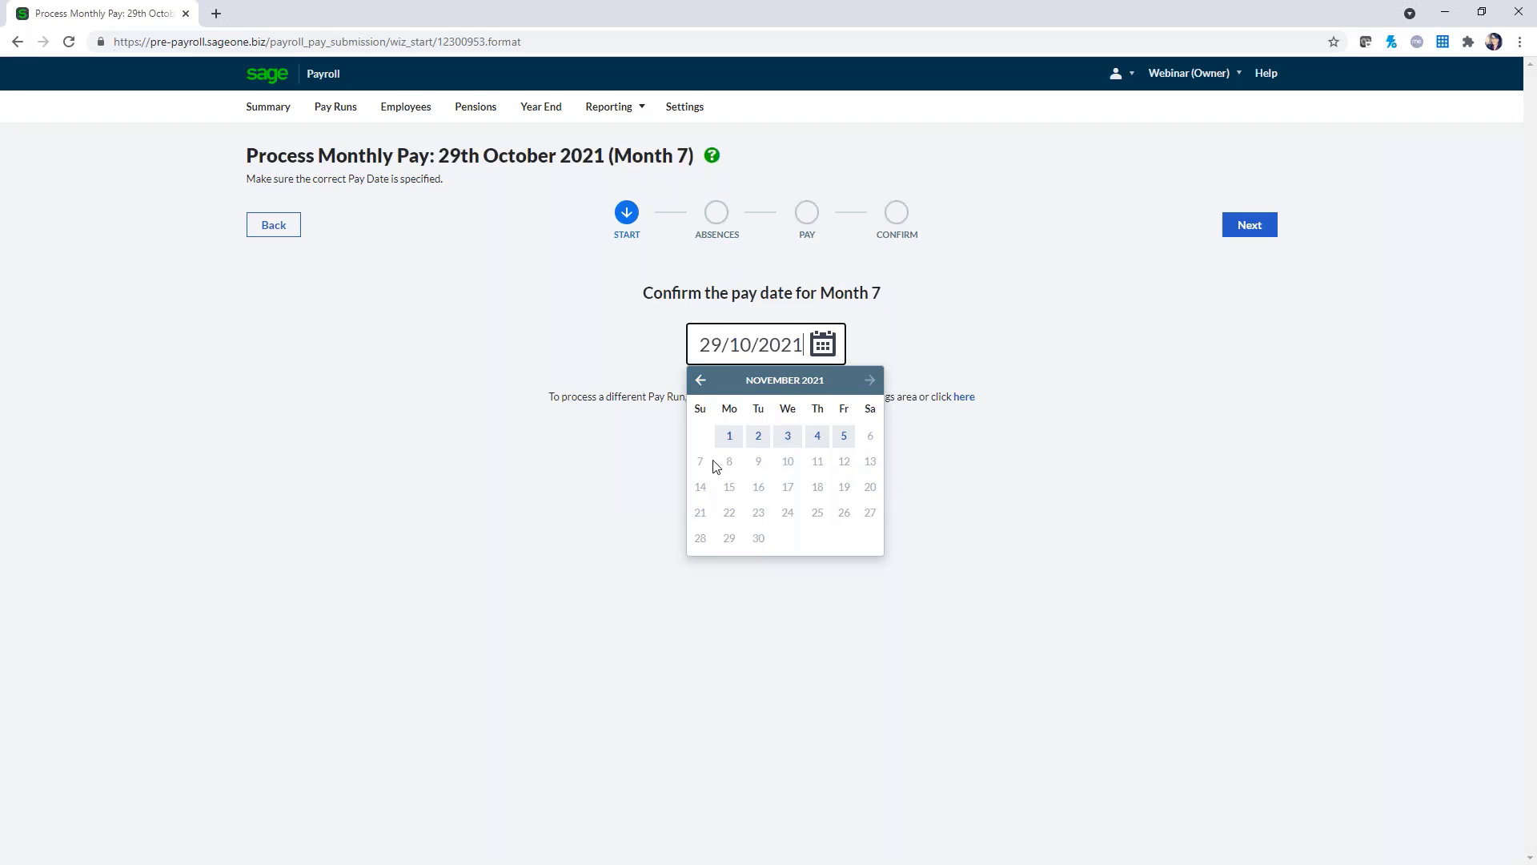
pyautogui.click(700, 379)
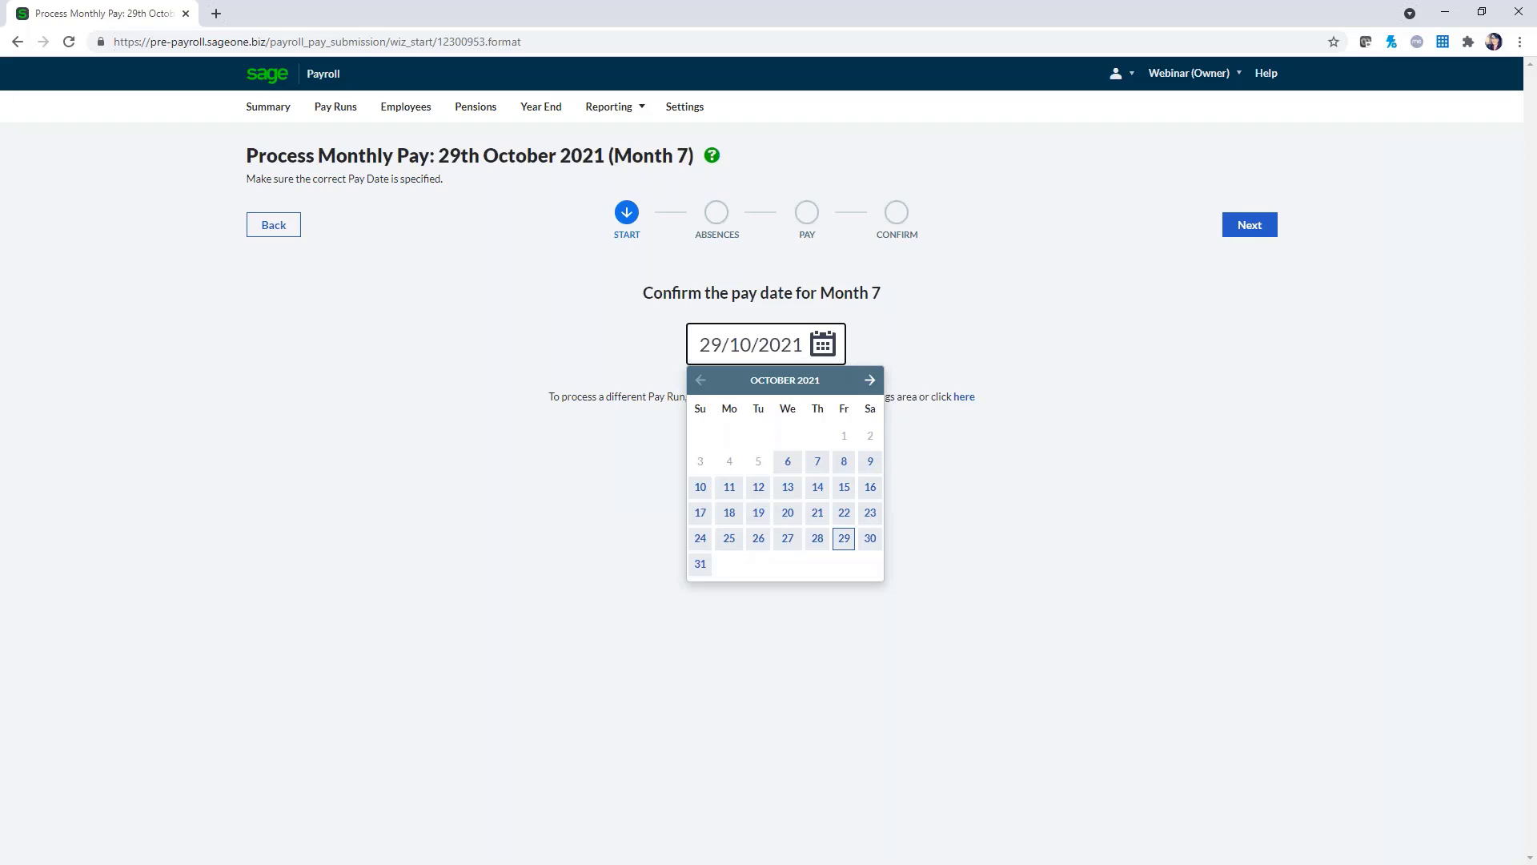
pyautogui.click(844, 538)
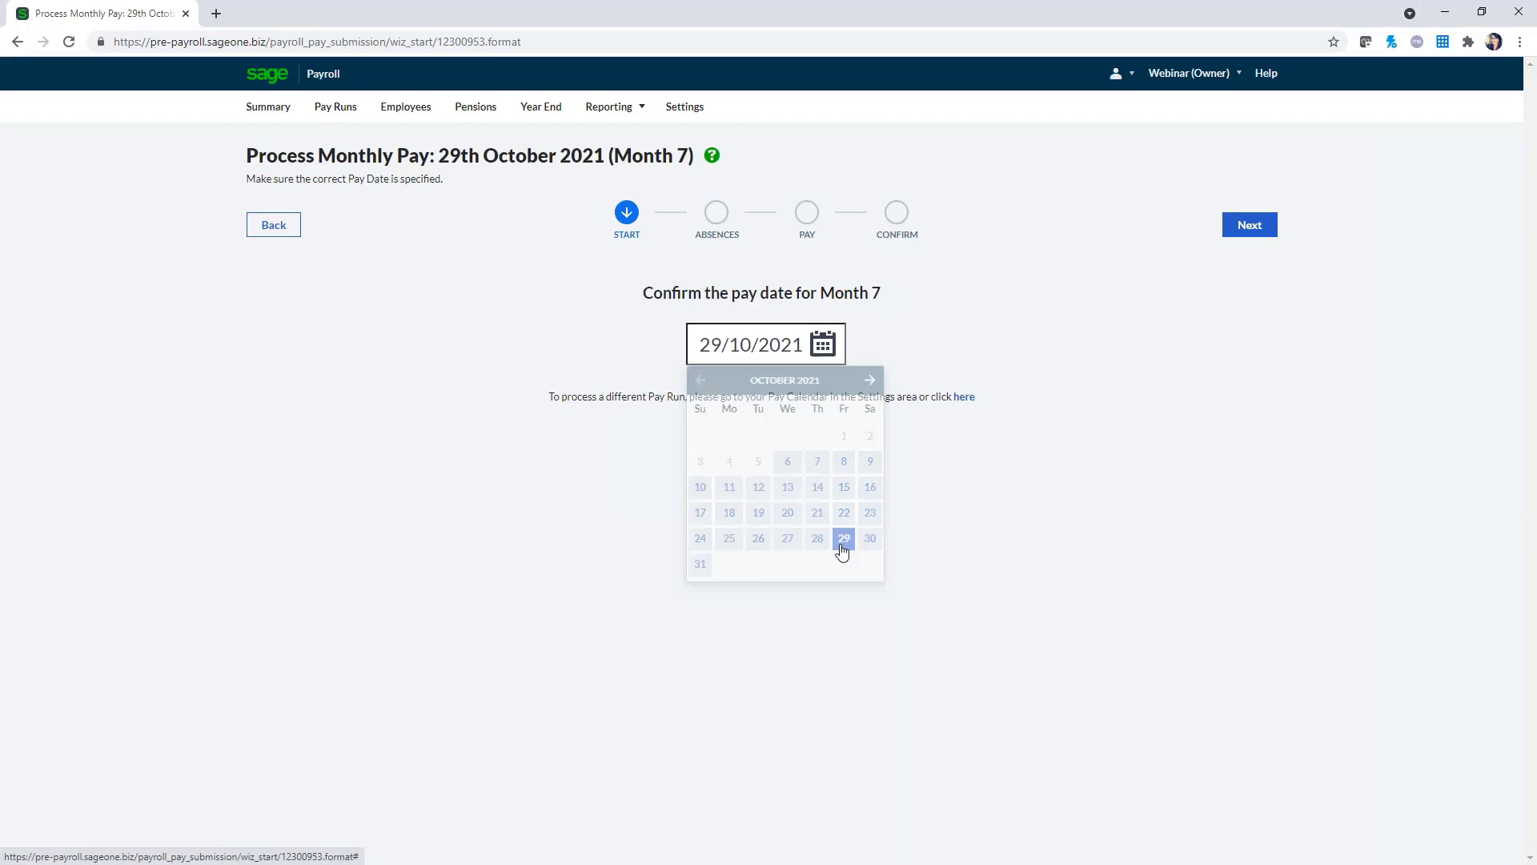
# Continue to Absences, select Employee Two, and open then discard a Maternity leave form
pyautogui.click(1265, 231)
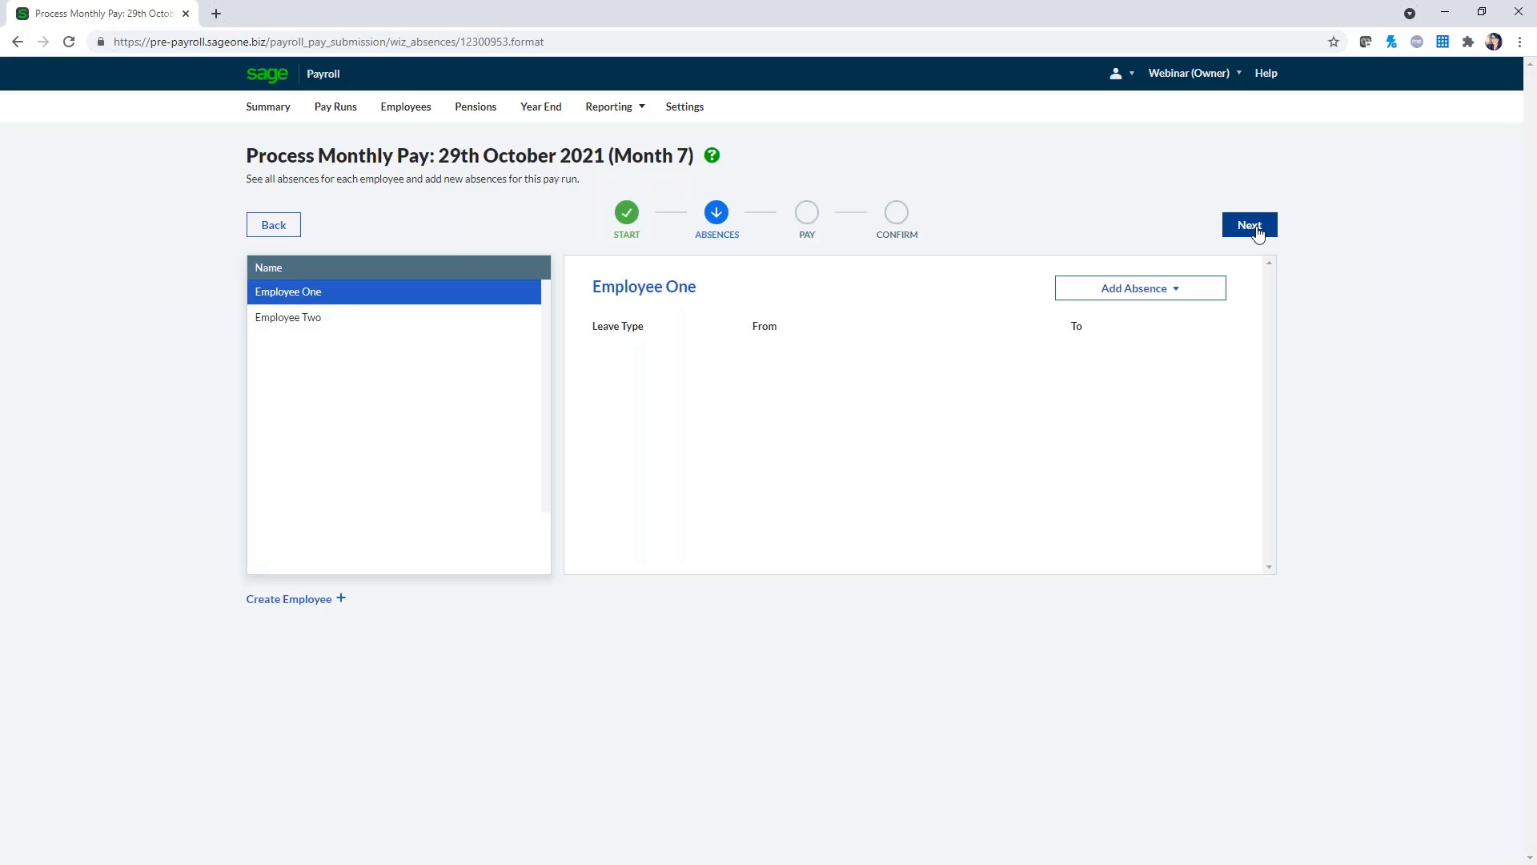
pyautogui.click(295, 325)
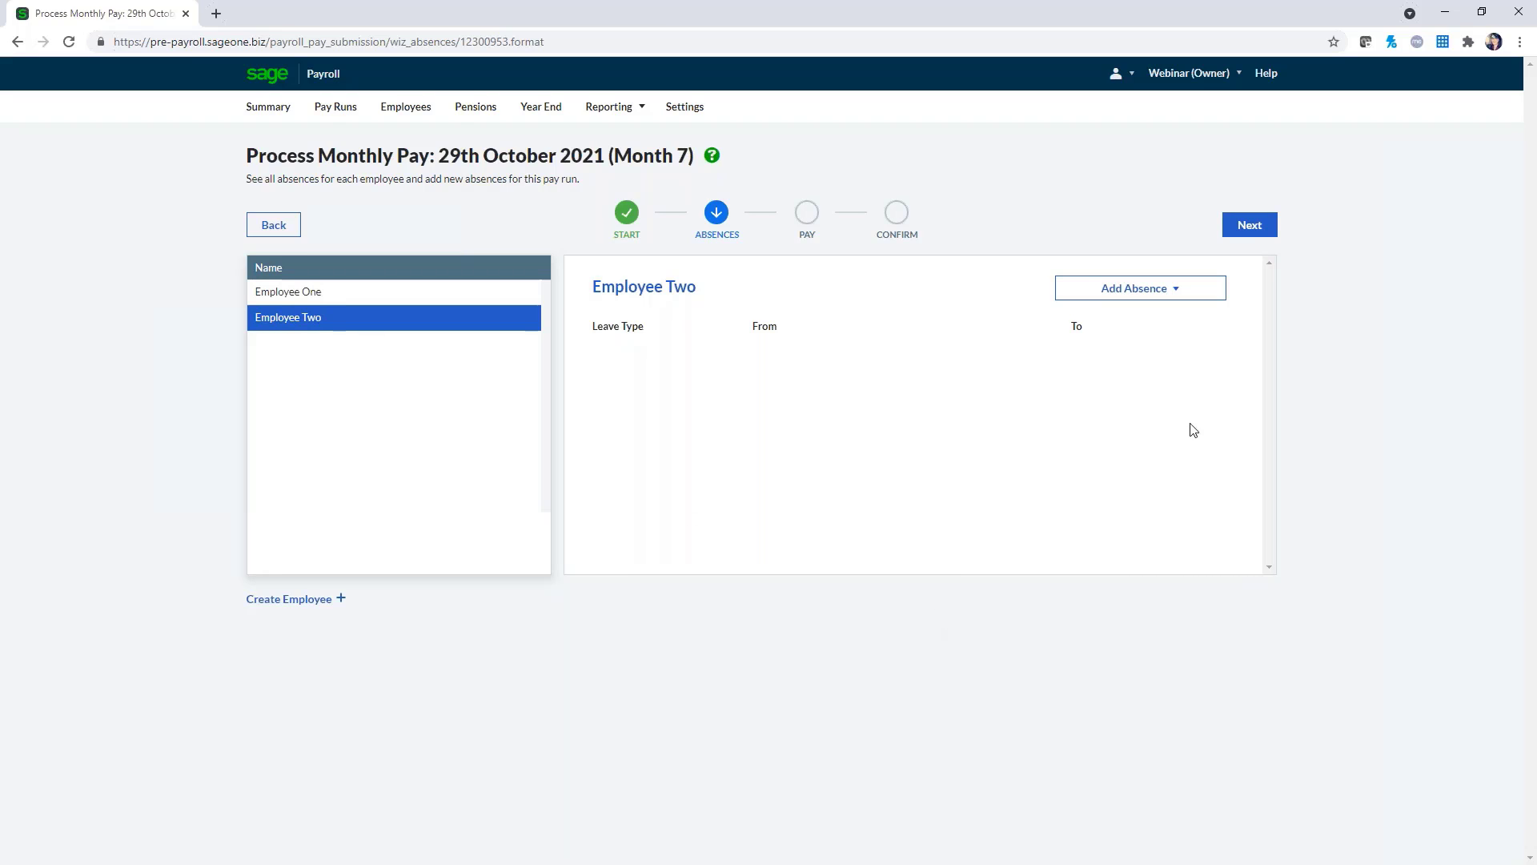
pyautogui.click(1181, 296)
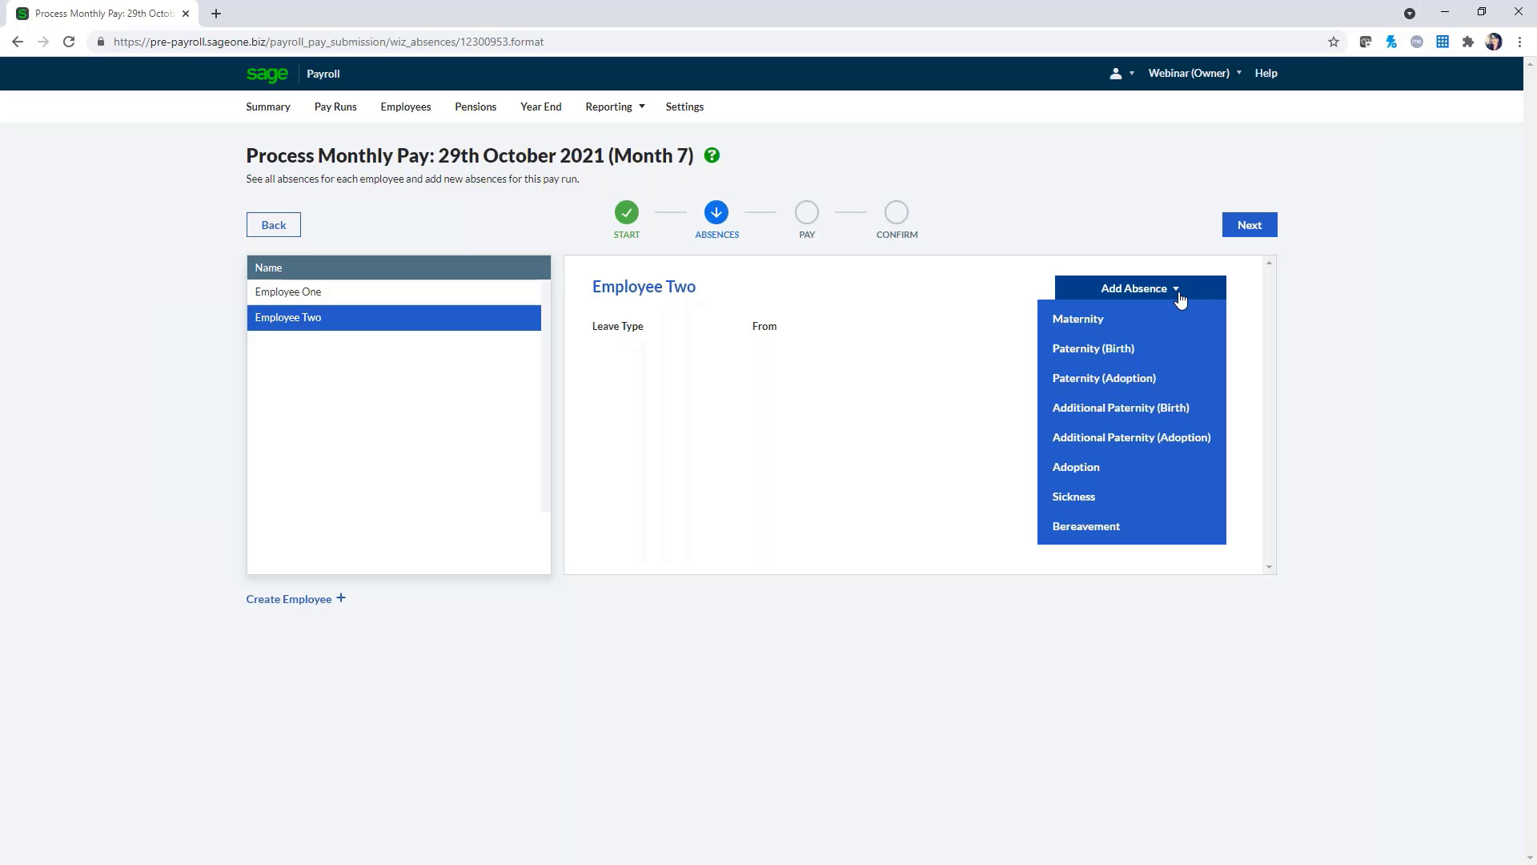
pyautogui.click(1125, 320)
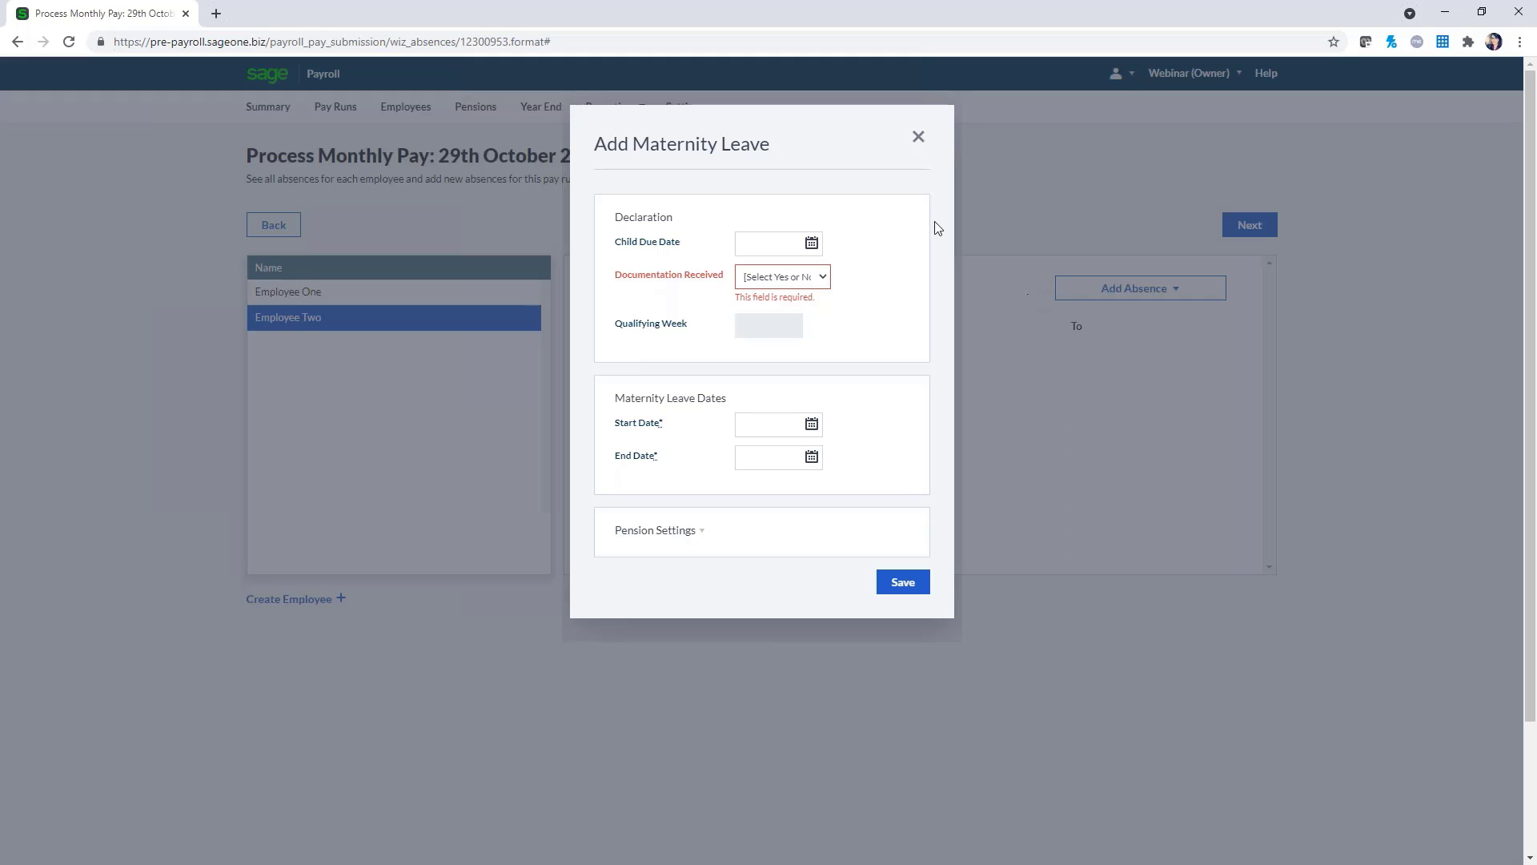
pyautogui.click(918, 138)
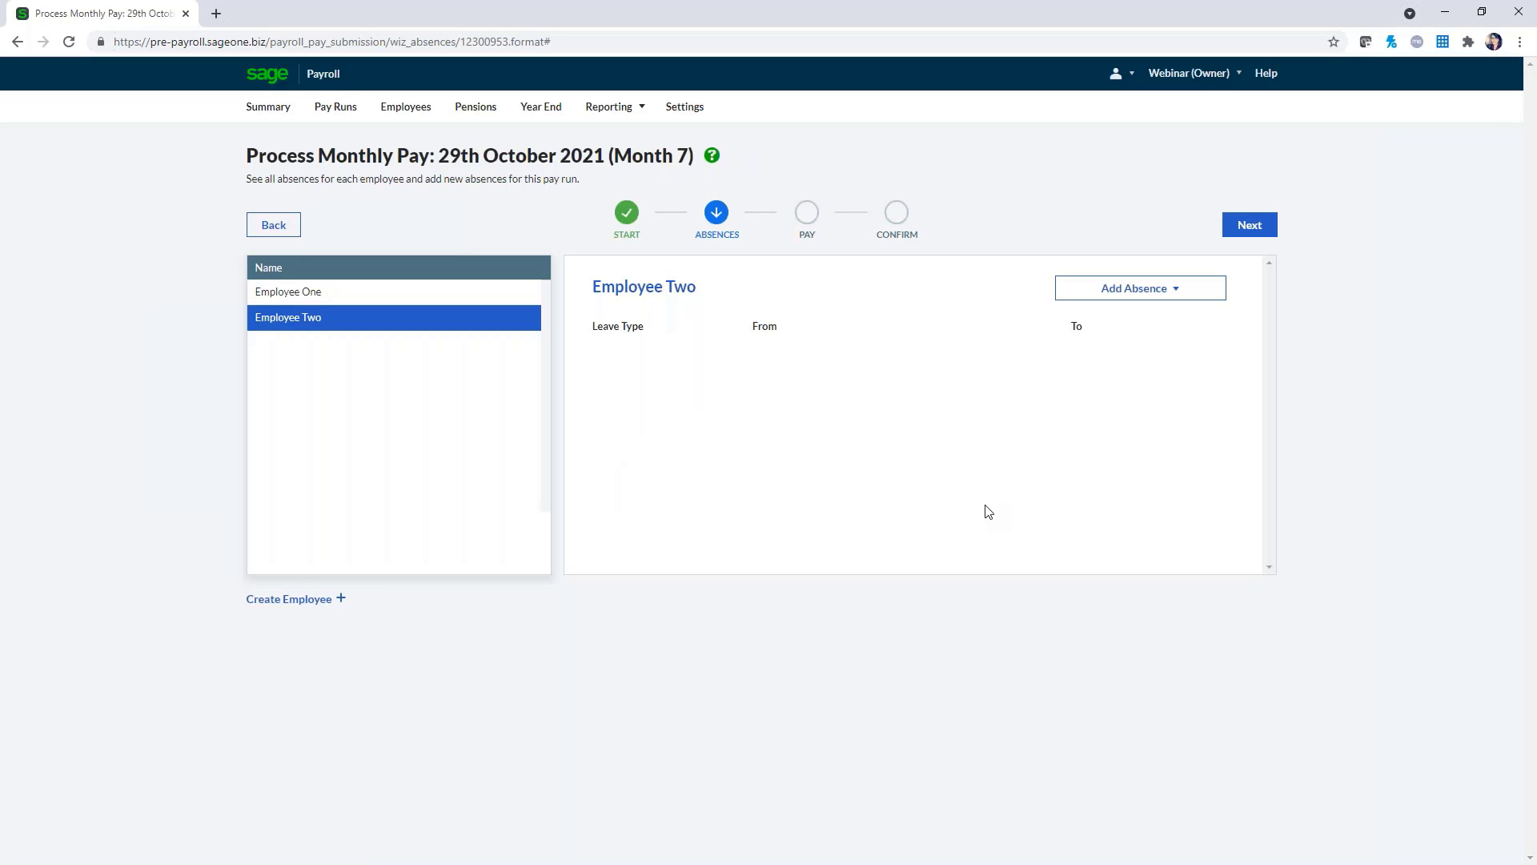
# Read the help on recording absences, close it, and list Employee Two's leave types
pyautogui.click(711, 156)
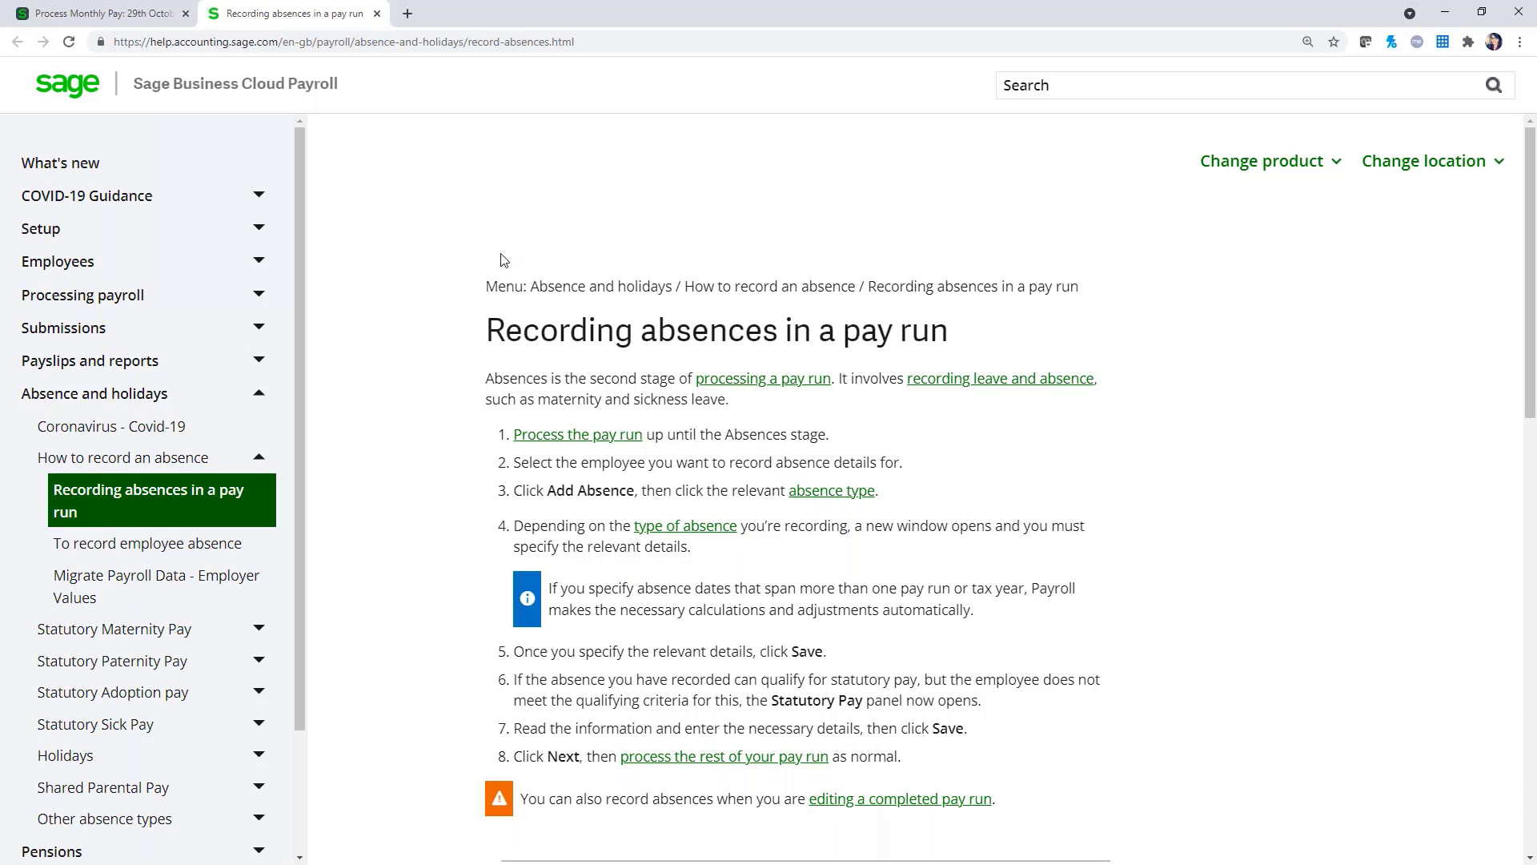
pyautogui.click(376, 14)
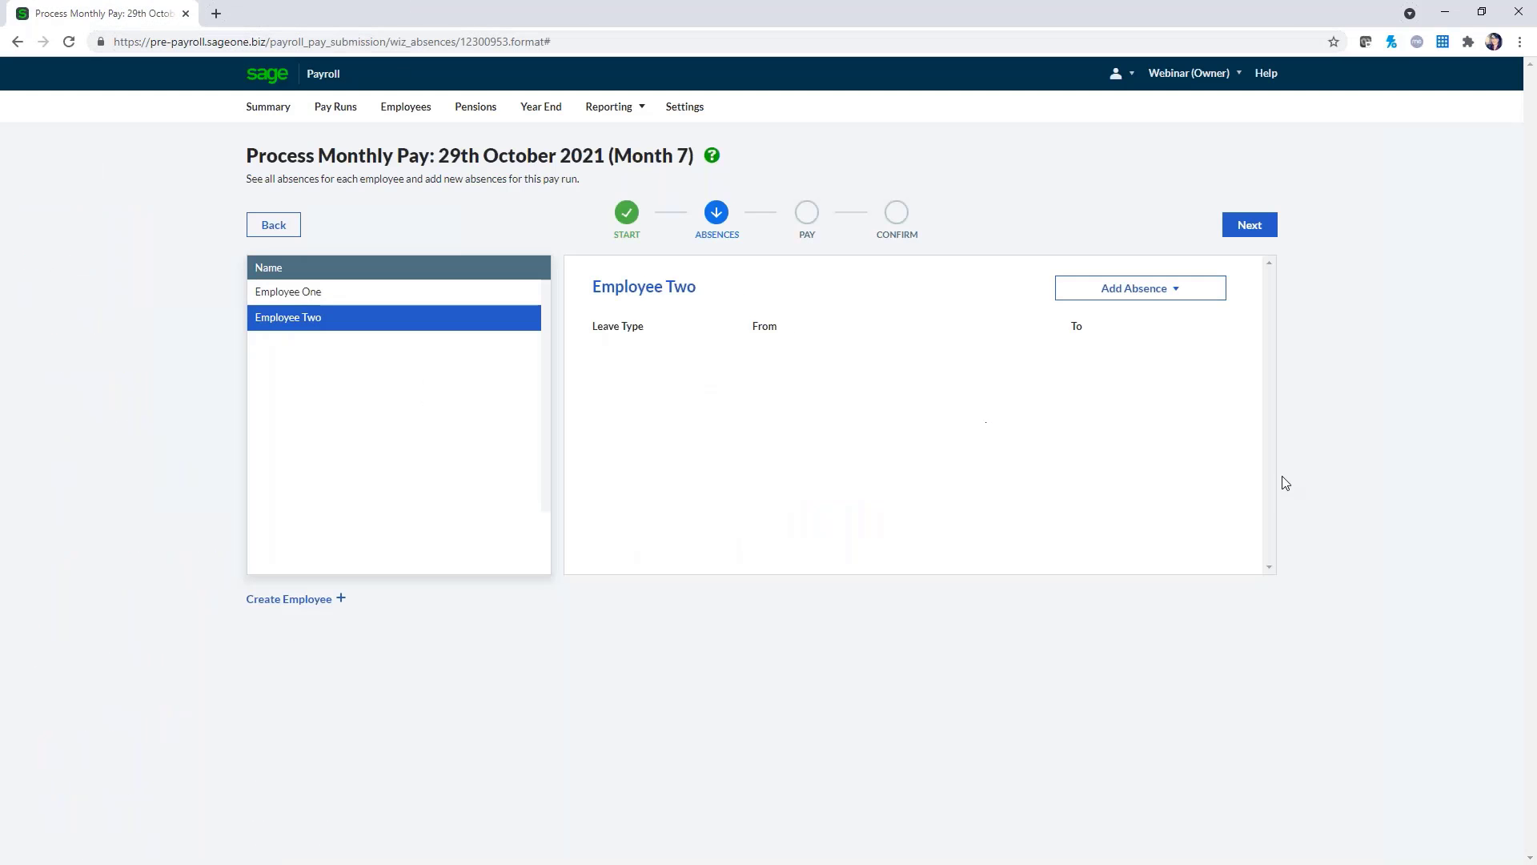
pyautogui.click(1171, 290)
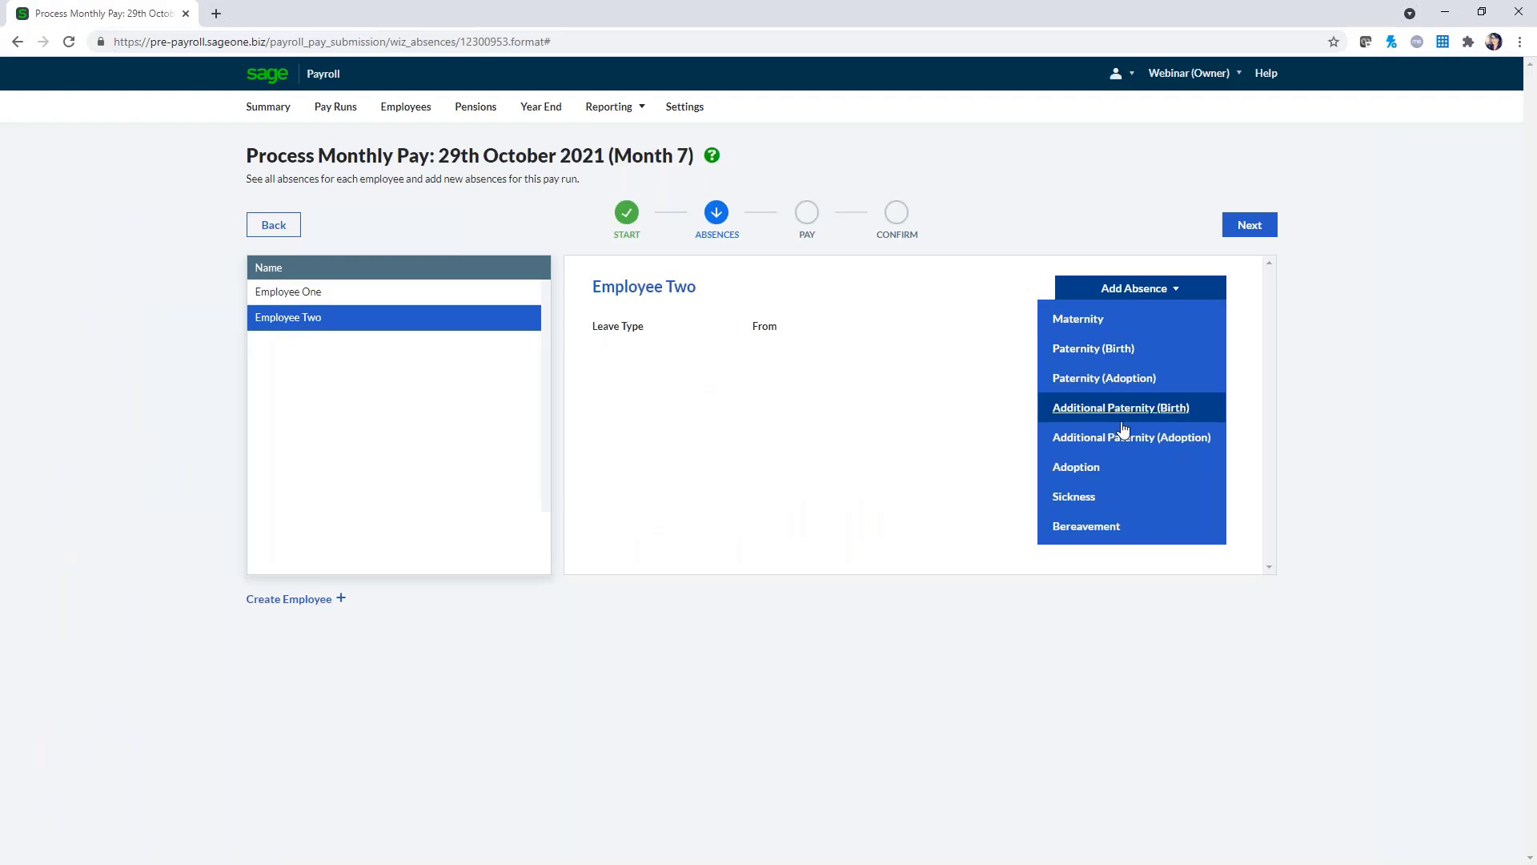
# Trial Employee Two's Sickness leave (documentation Yes, 17/10–30/10/2021) unsaved, then select Employee One
pyautogui.click(1091, 505)
pyautogui.click(815, 244)
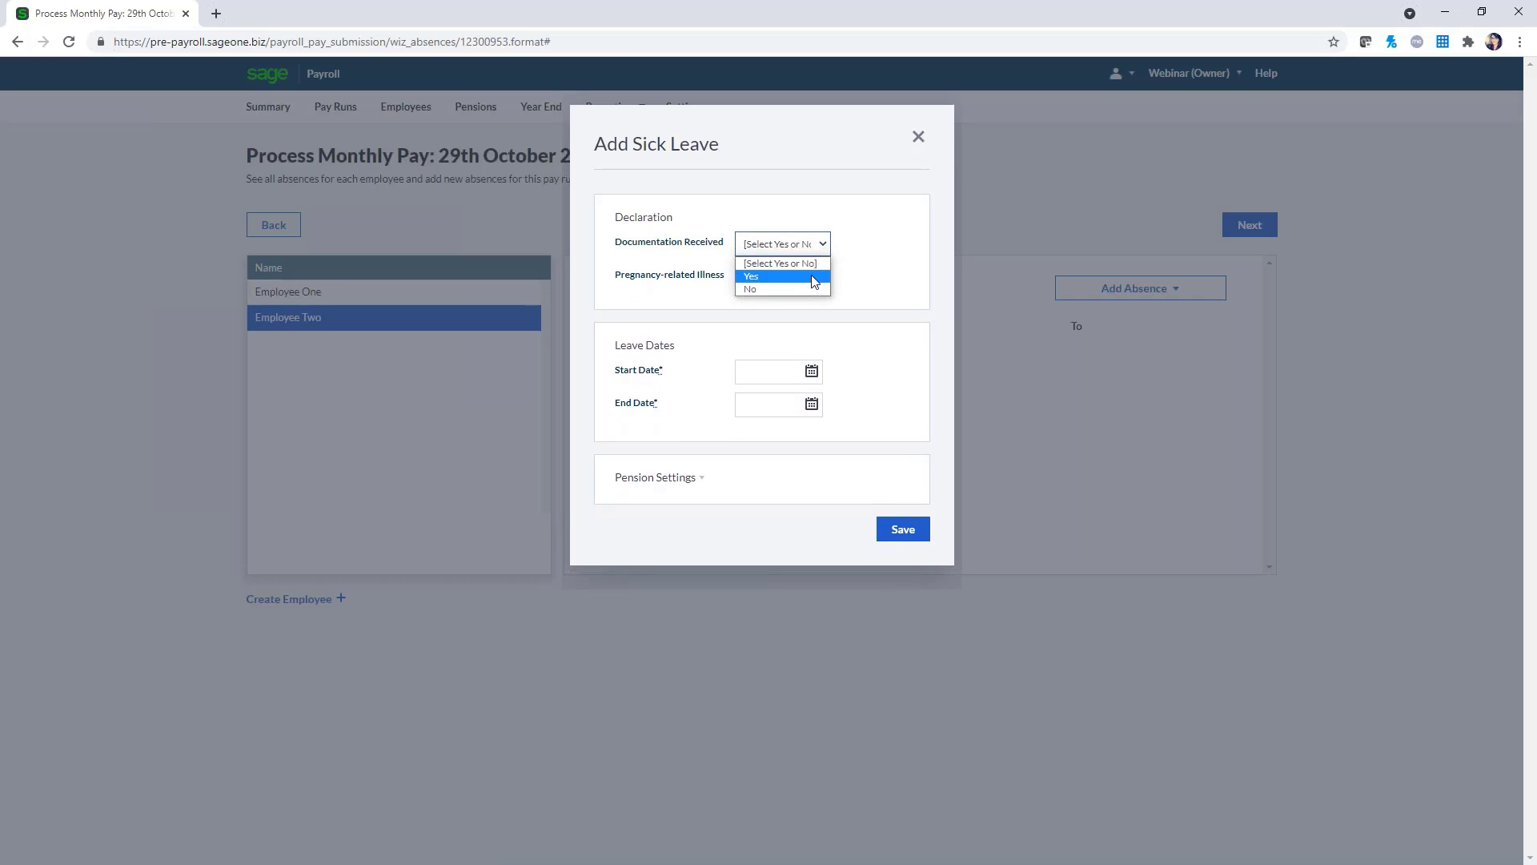
pyautogui.click(814, 278)
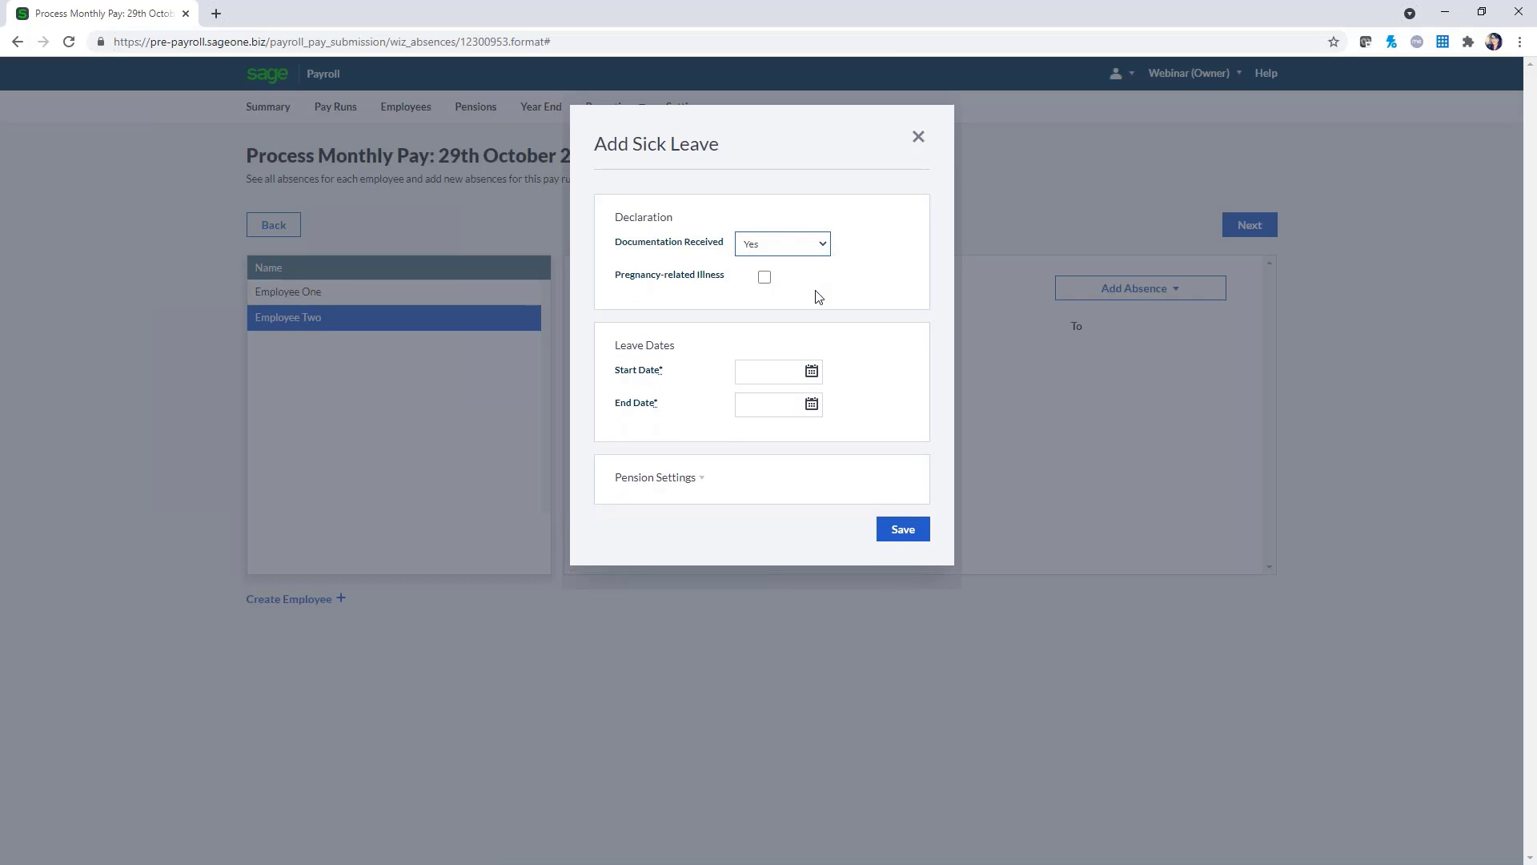
pyautogui.click(814, 373)
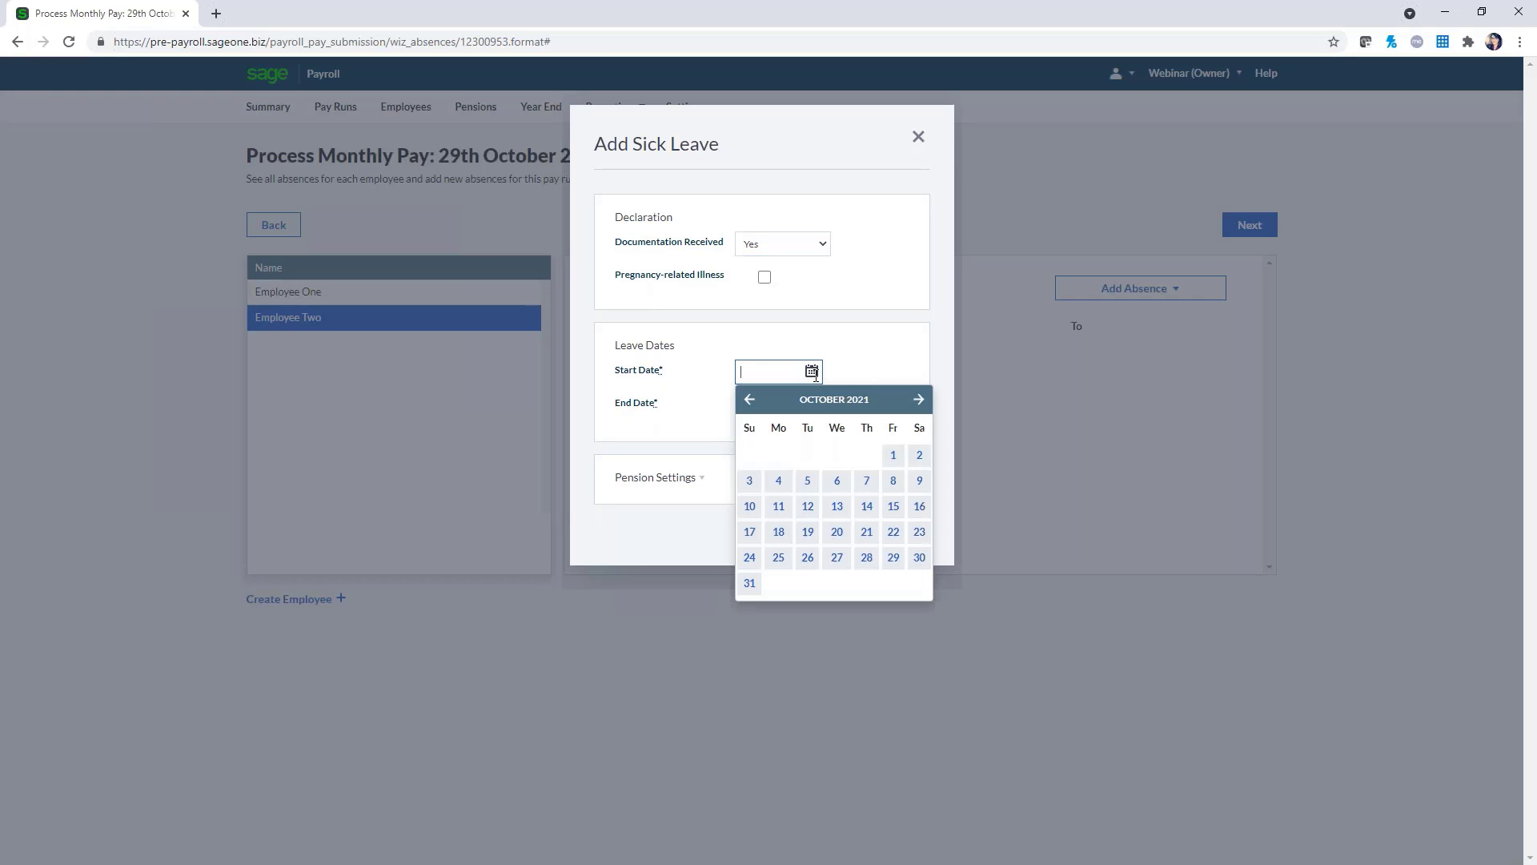
pyautogui.click(749, 532)
pyautogui.click(811, 403)
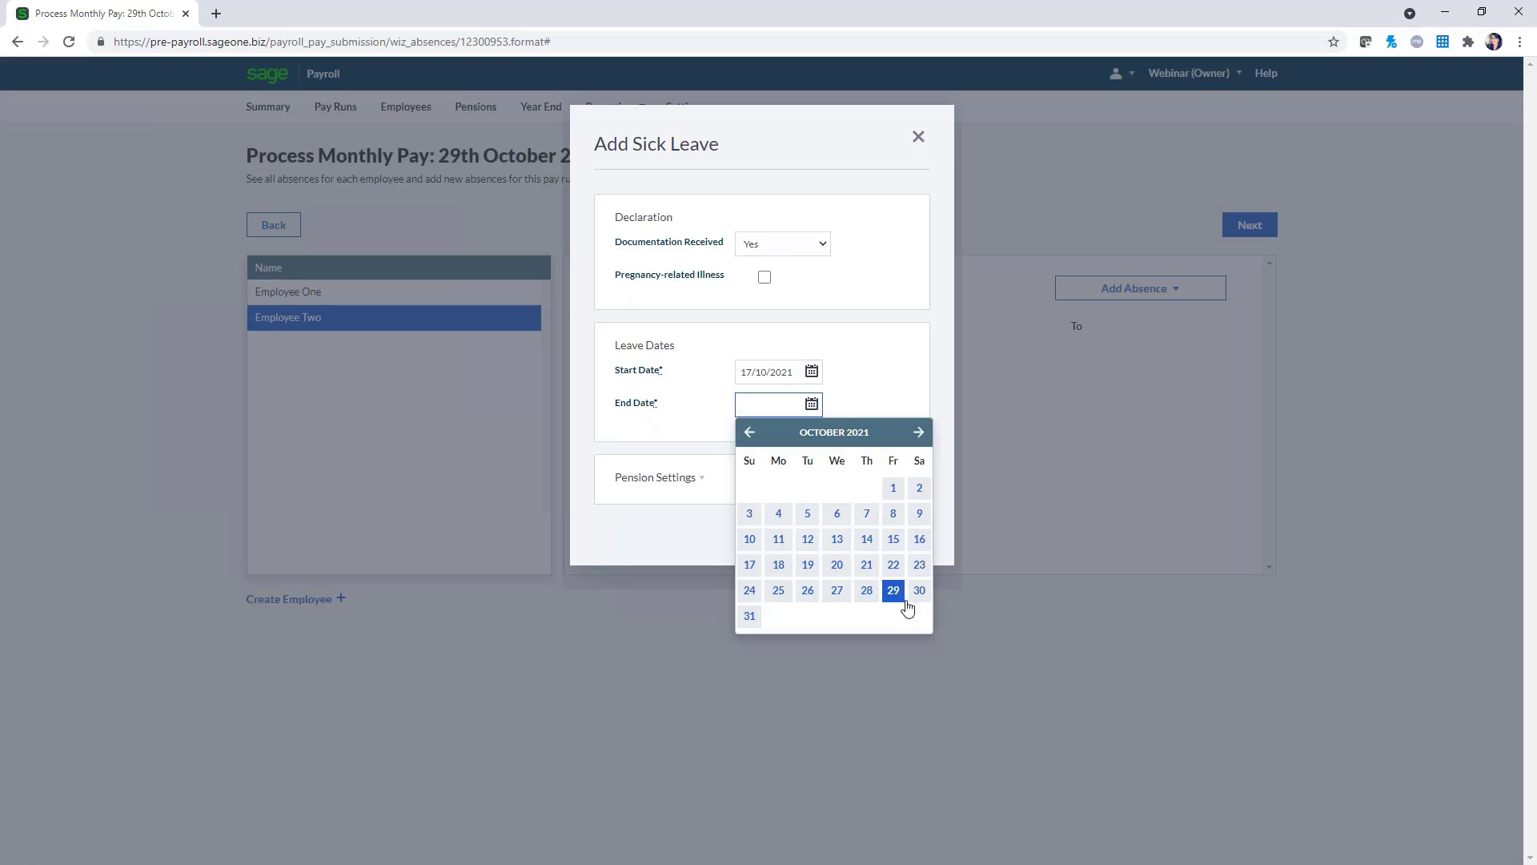
pyautogui.click(917, 593)
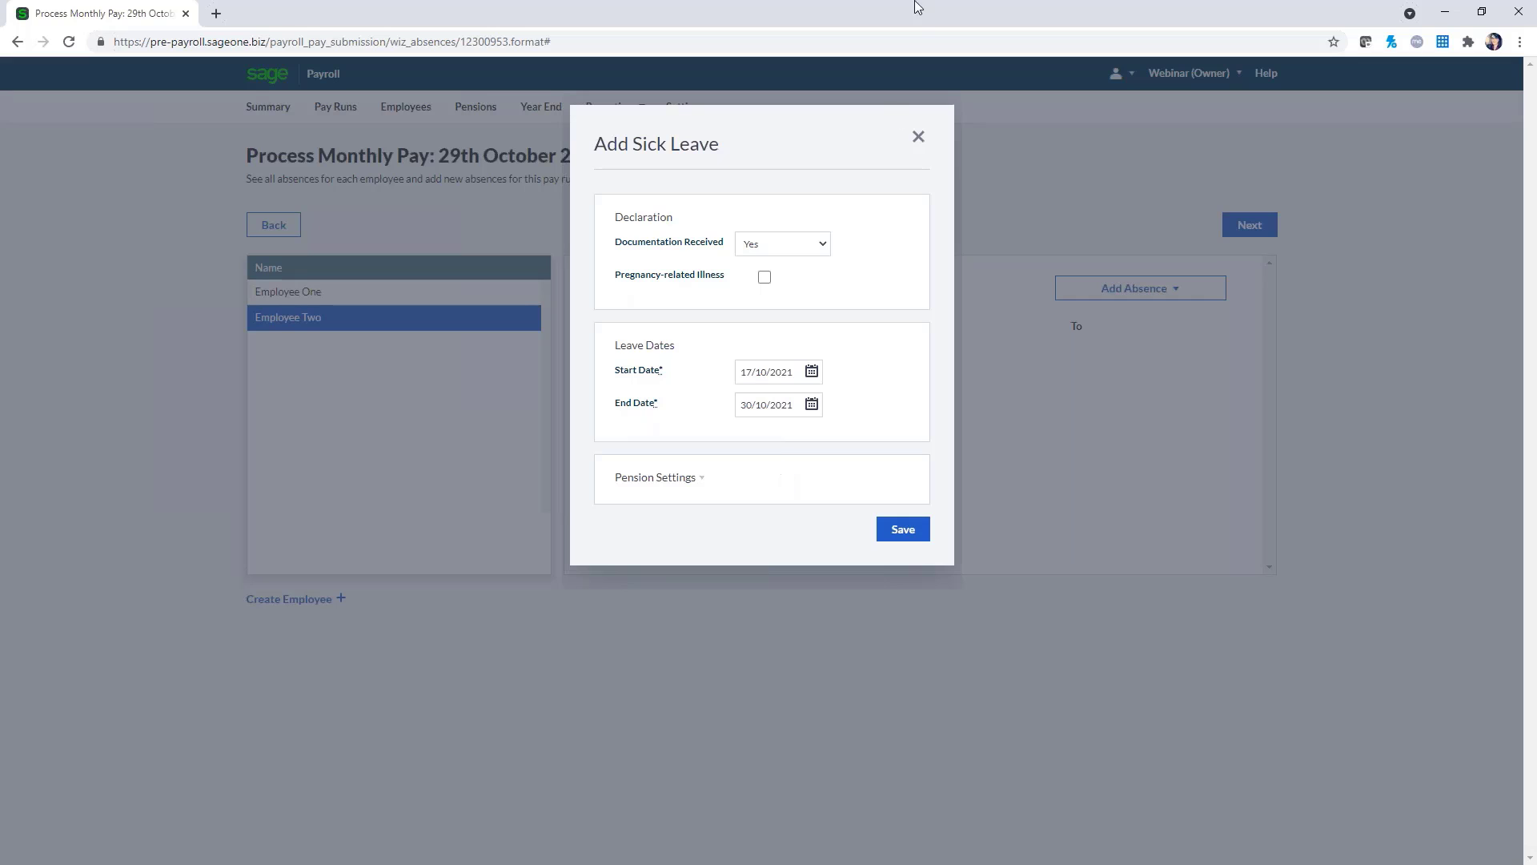
pyautogui.click(918, 138)
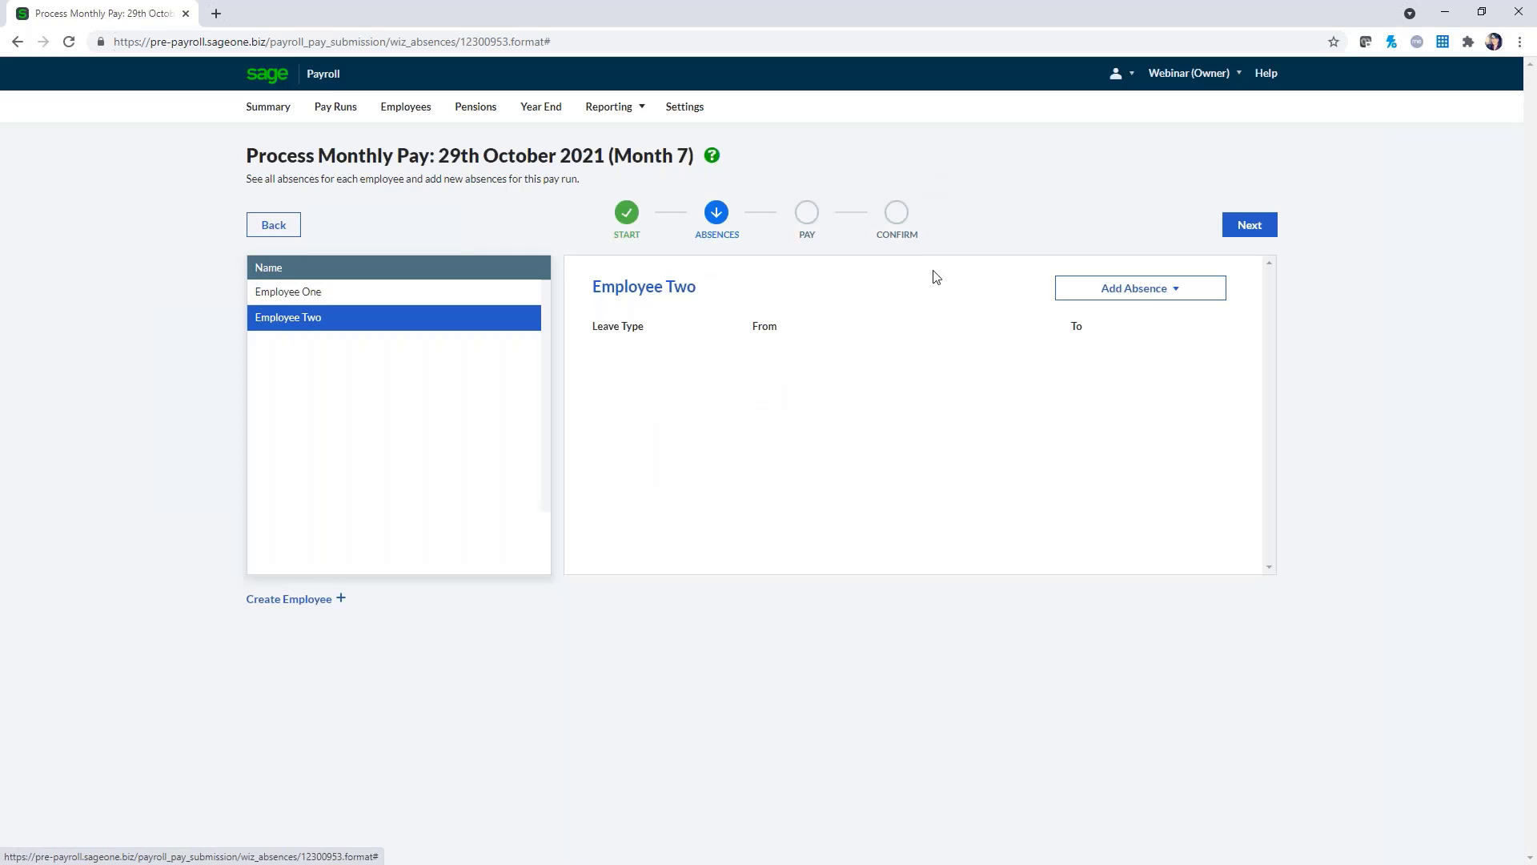
pyautogui.click(353, 293)
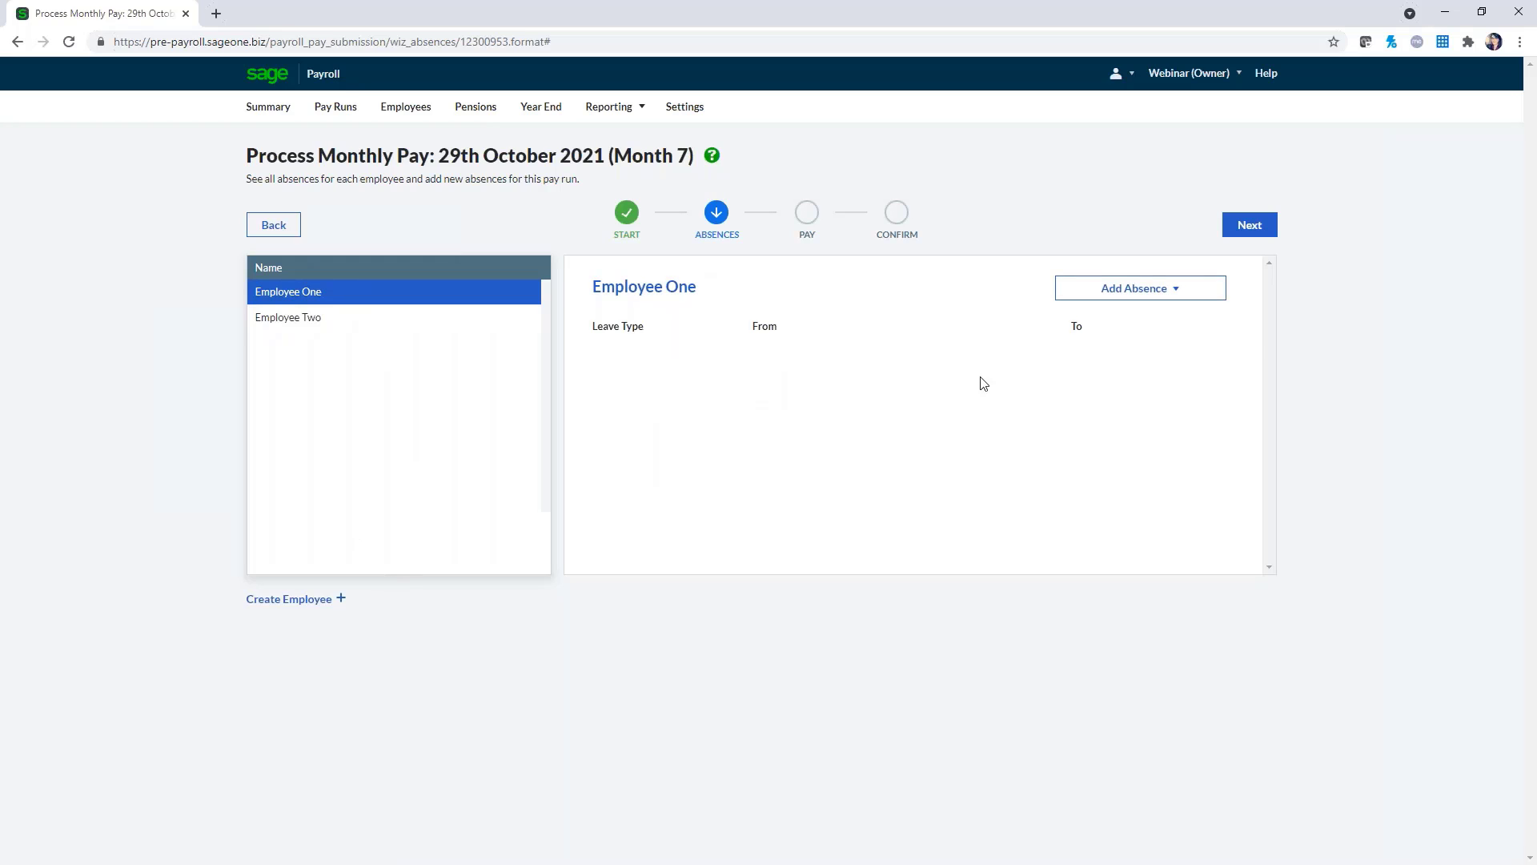
# On the Pay step, give Employee One 10 overtime hours at a rate of 15.00
pyautogui.click(1249, 226)
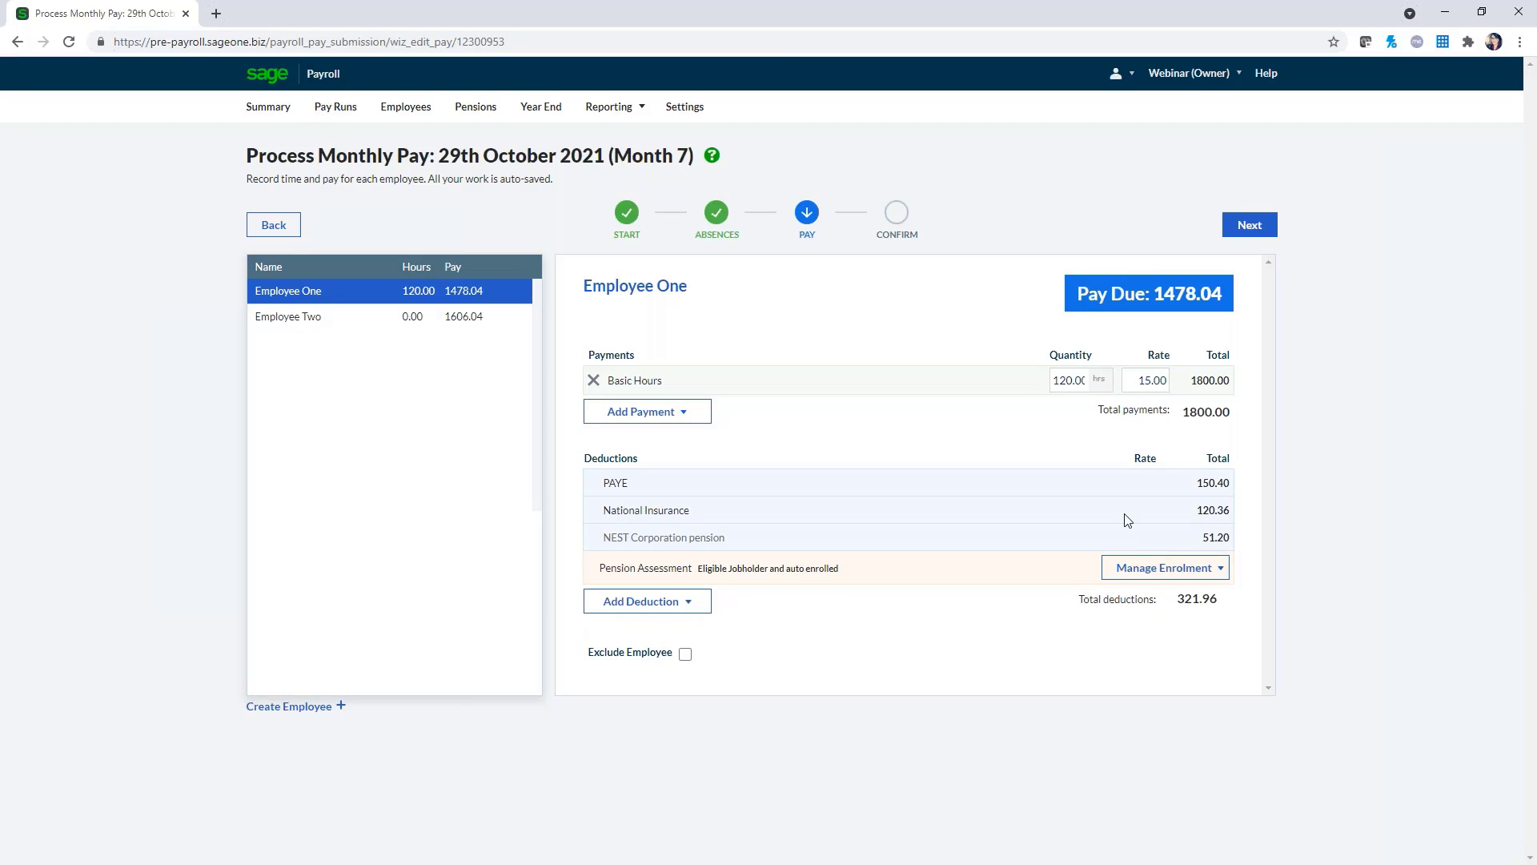
pyautogui.click(710, 412)
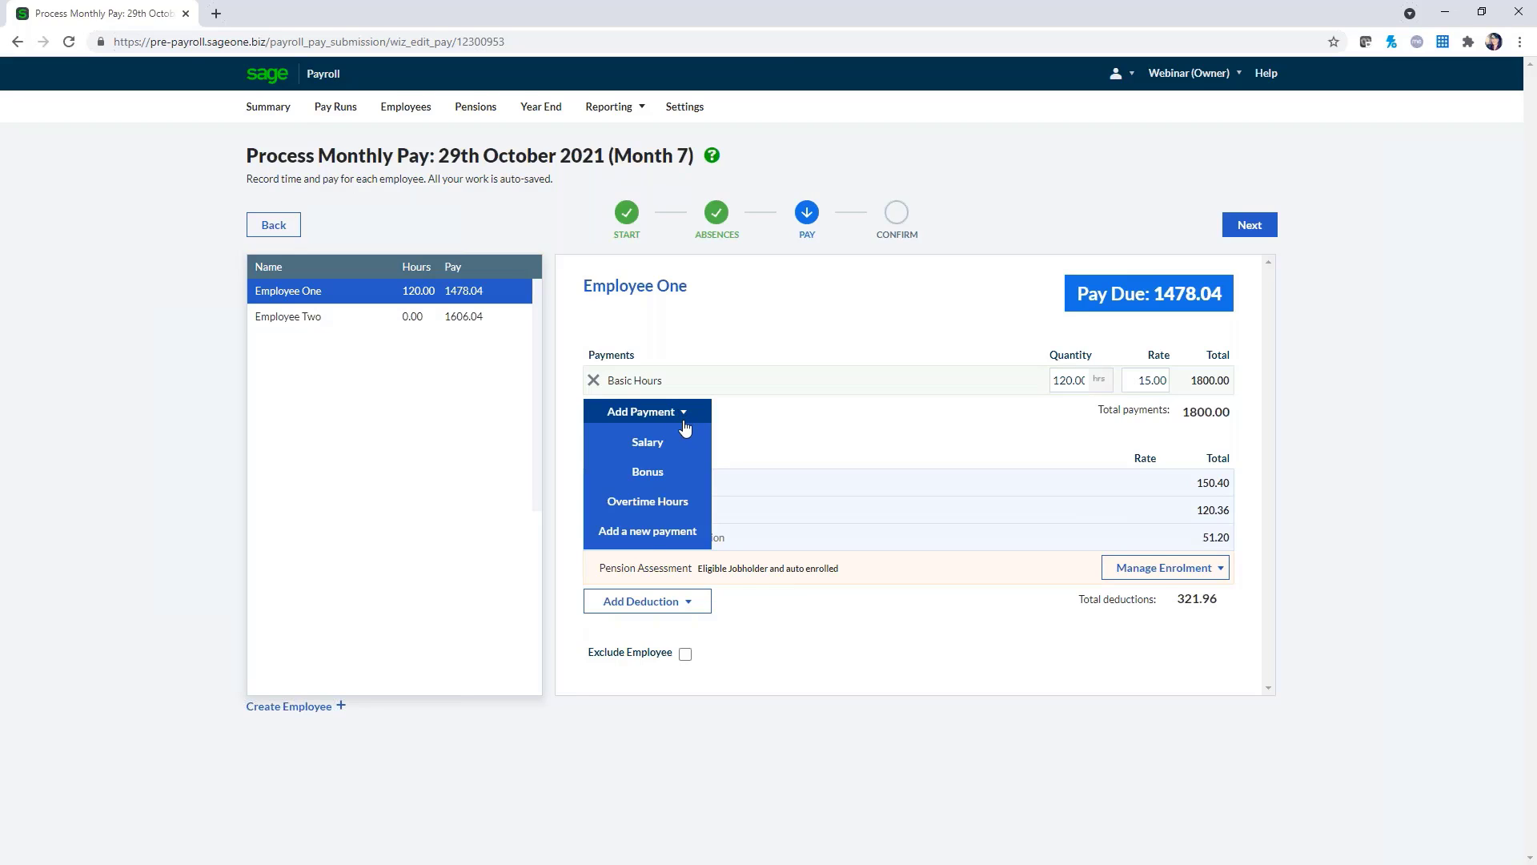
pyautogui.click(686, 503)
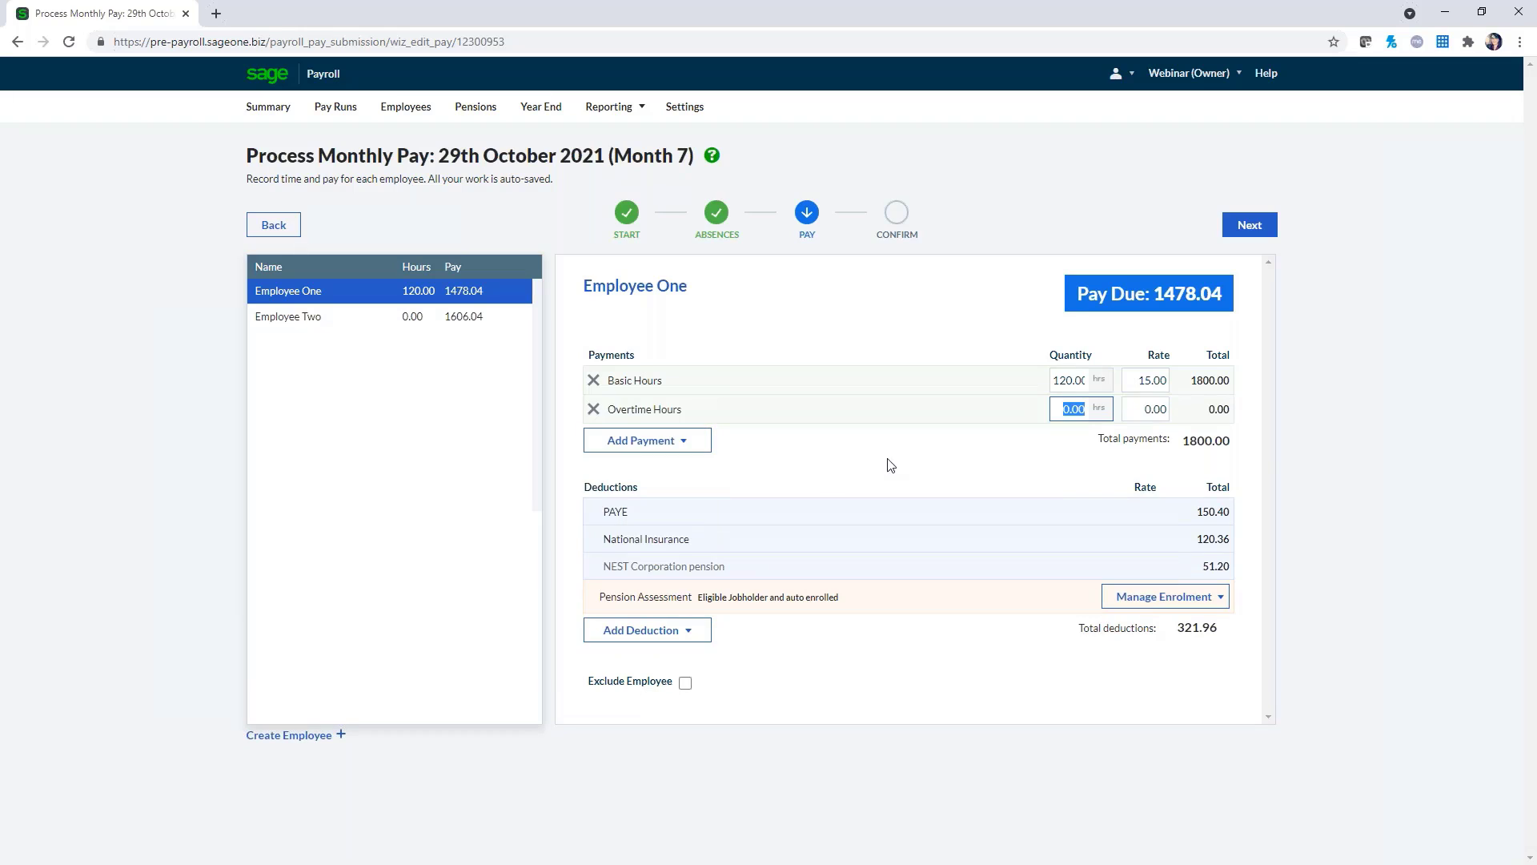
pyautogui.click(1066, 409)
pyautogui.moveTo(1066, 409); pyautogui.dragTo(1096, 408)
pyautogui.write('10')
pyautogui.click(1133, 414)
pyautogui.write('15')
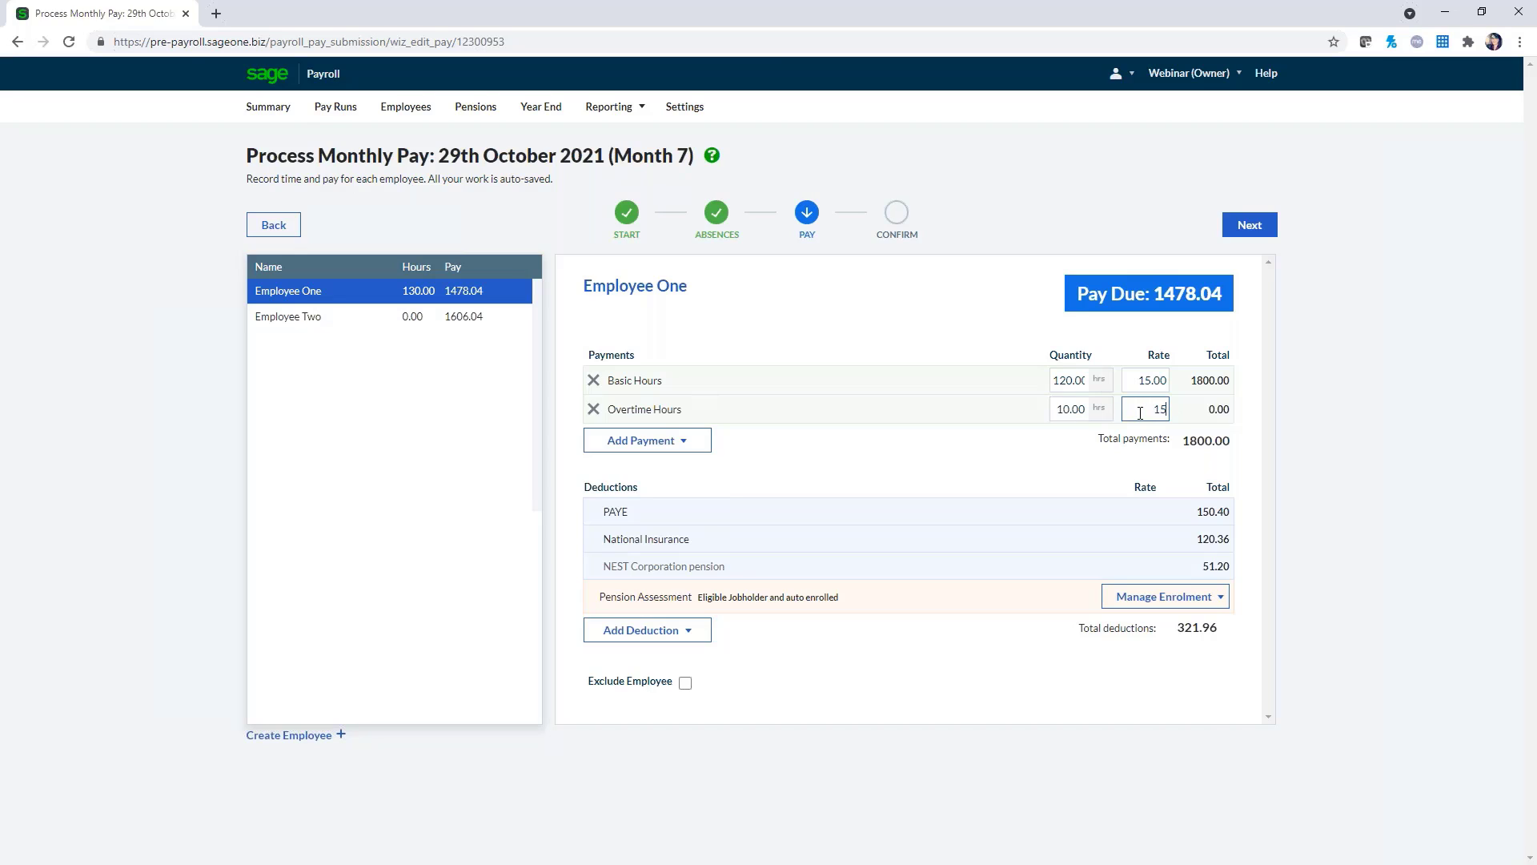
pyautogui.click(1101, 475)
pyautogui.click(681, 446)
# Add a 50.00 Other Net Deduction to Employee One's pay
pyautogui.moveTo(666, 637)
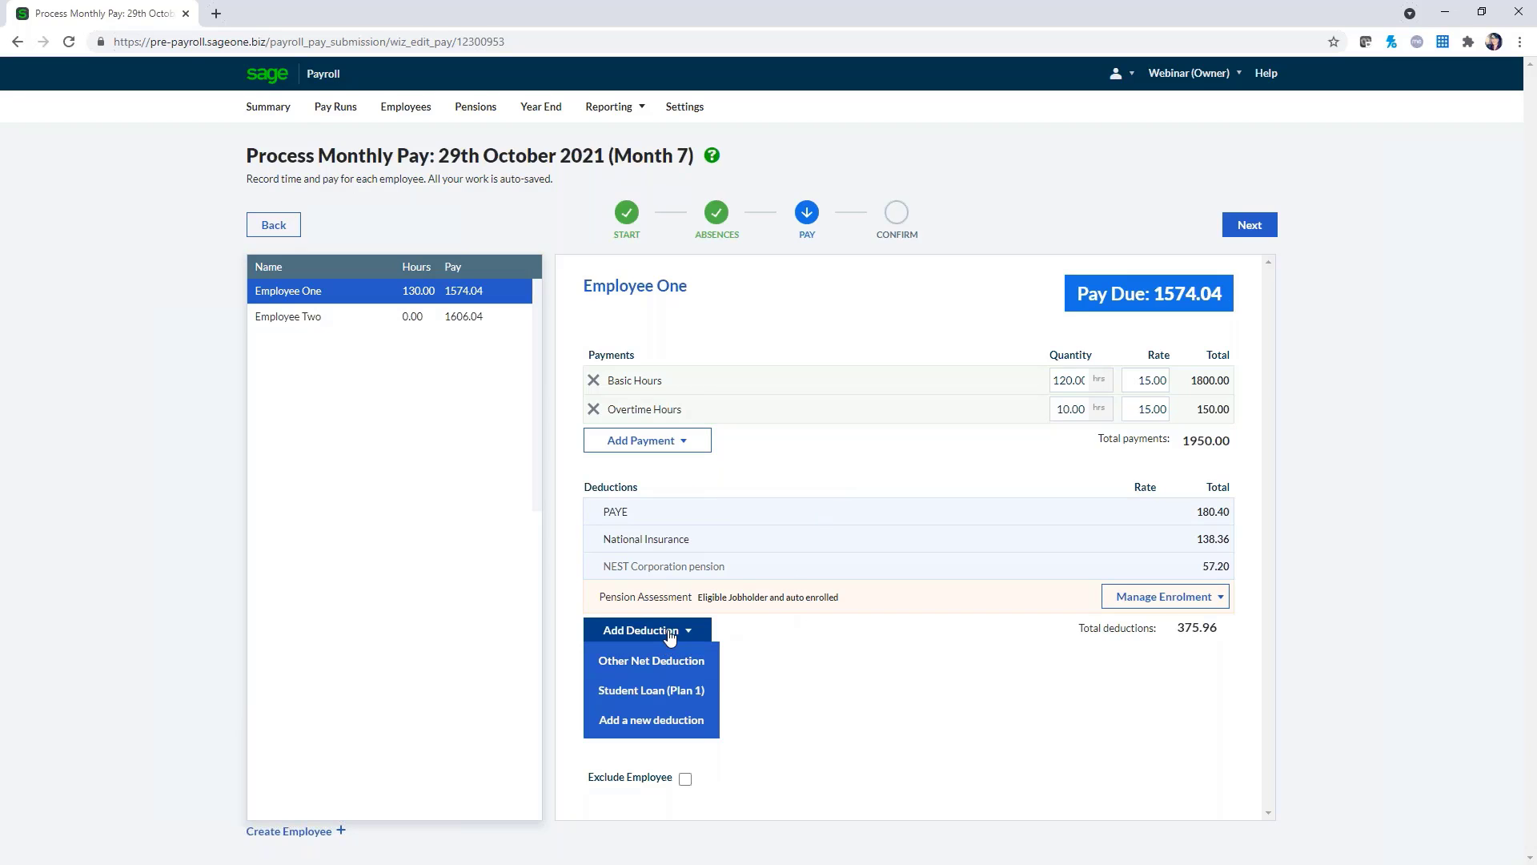
pyautogui.click(671, 658)
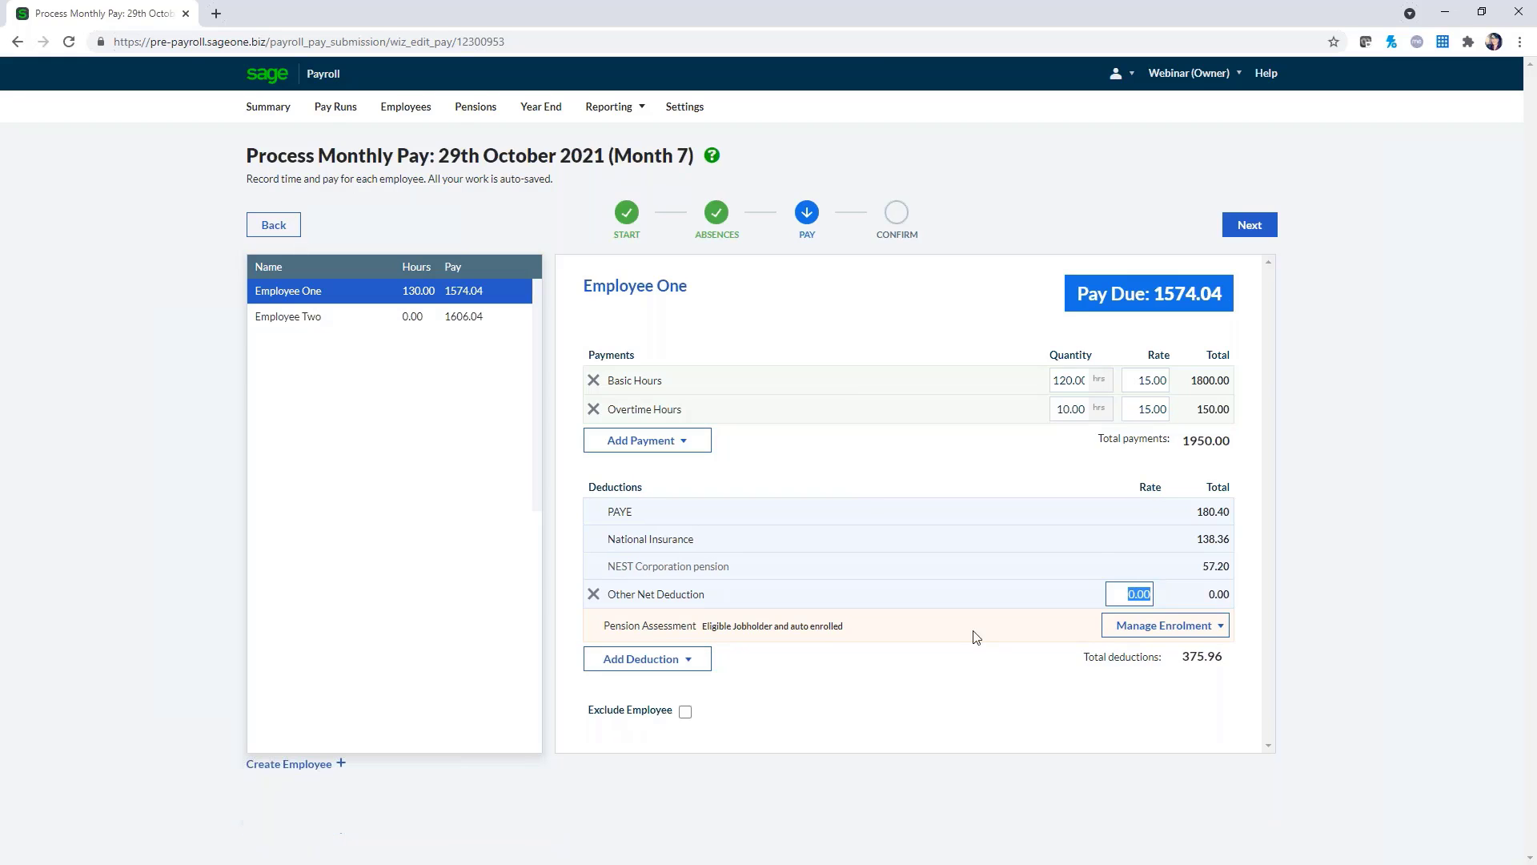
pyautogui.write('50')
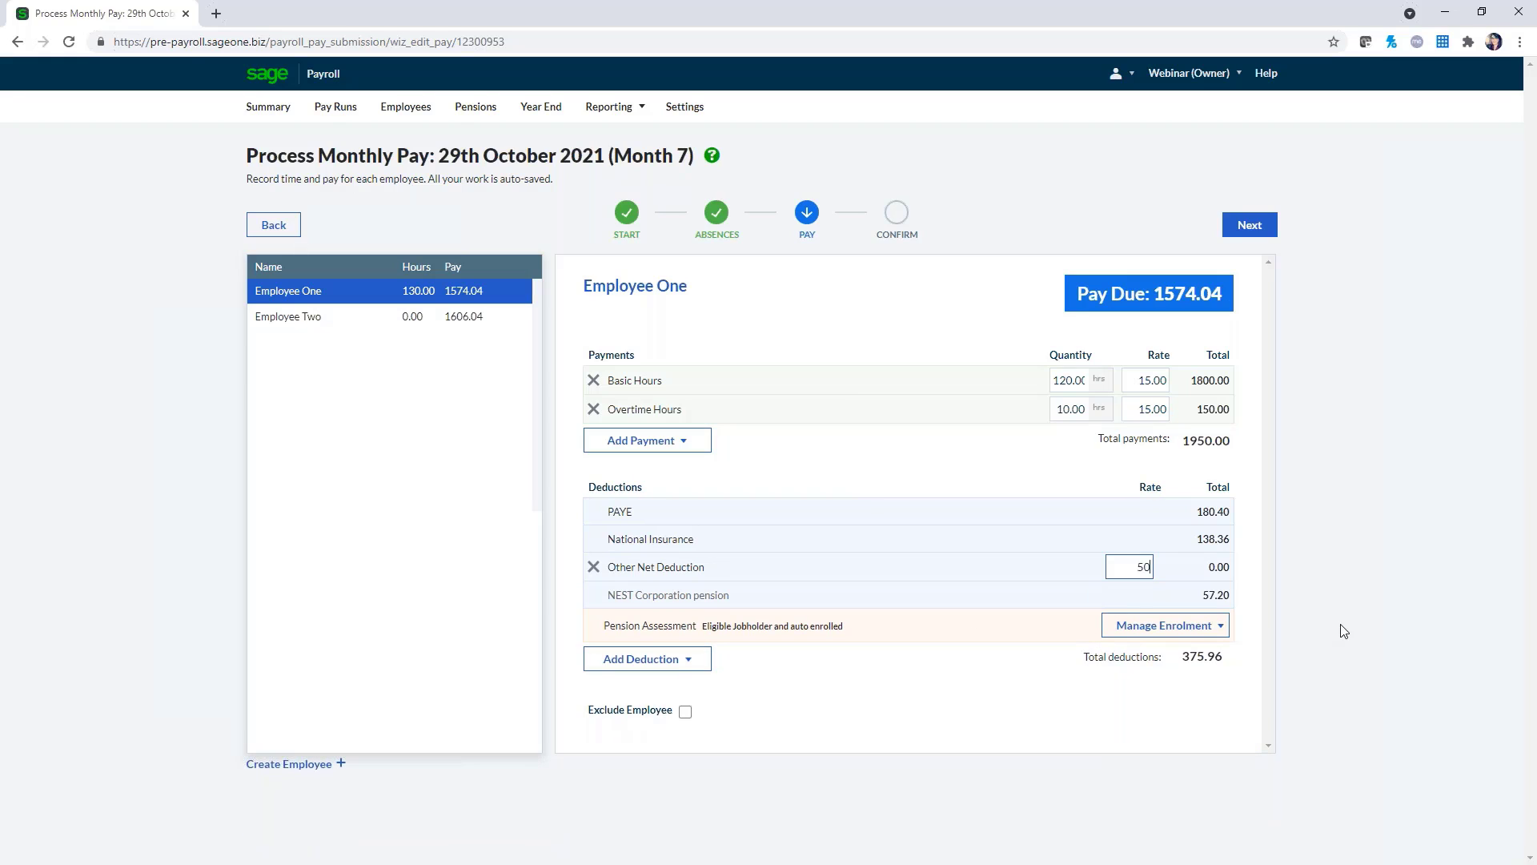
pyautogui.click(1113, 703)
pyautogui.click(1220, 631)
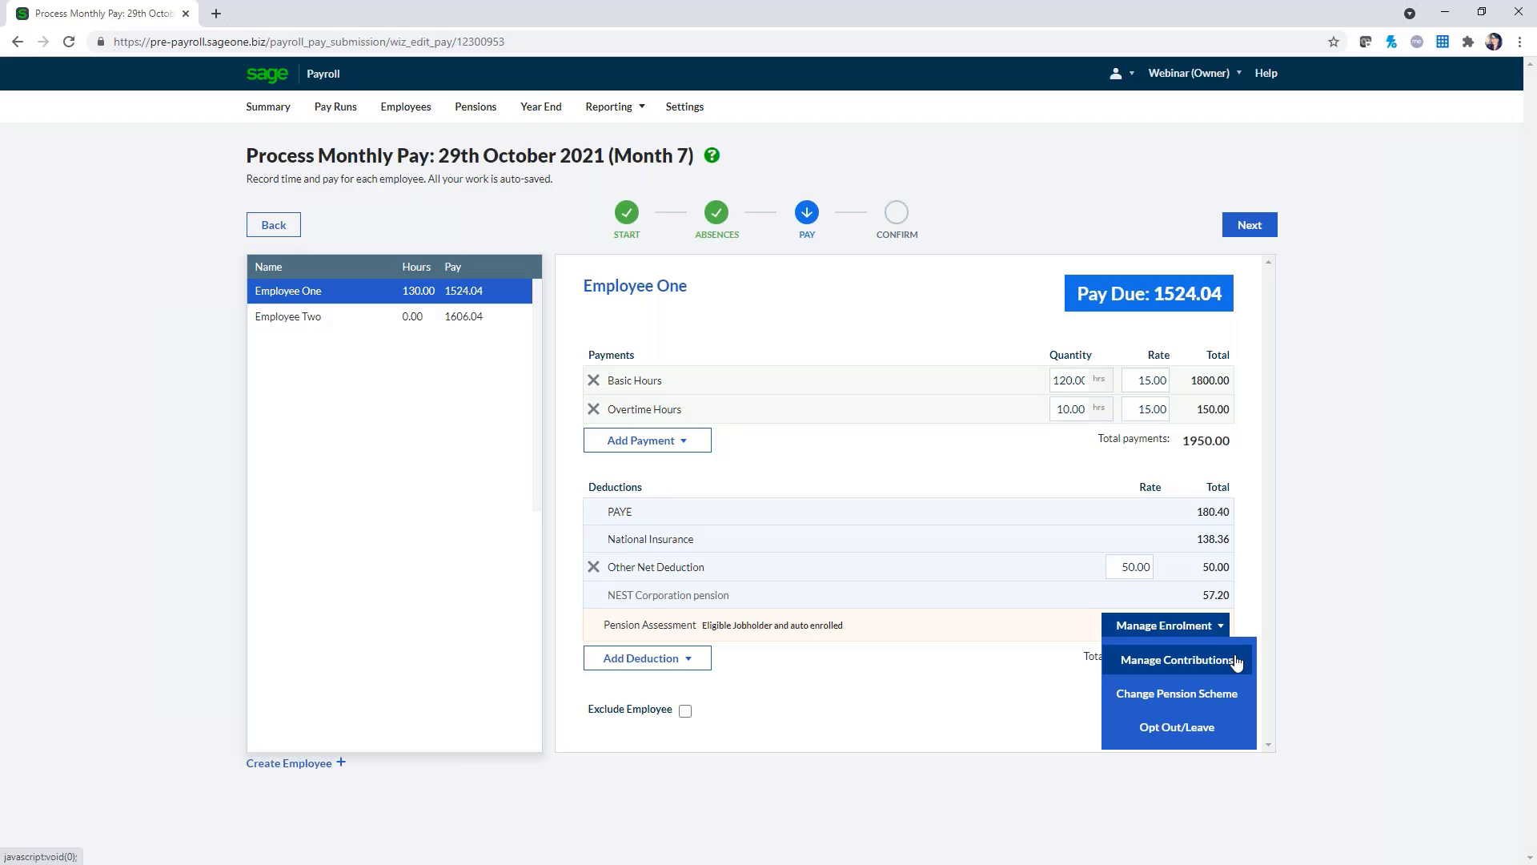
pyautogui.click(1237, 661)
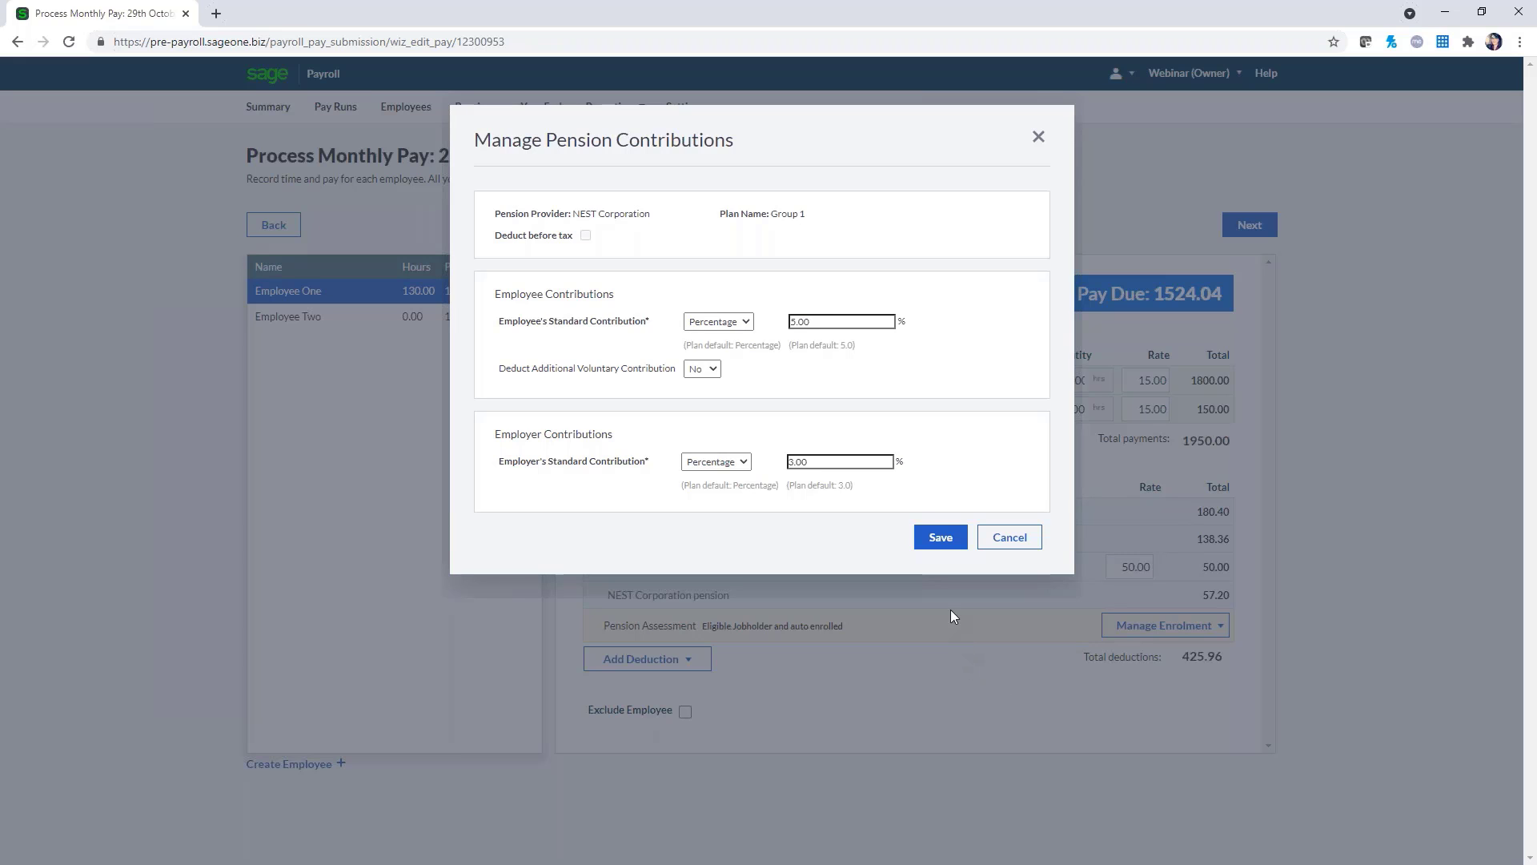
pyautogui.click(1038, 138)
pyautogui.click(1222, 627)
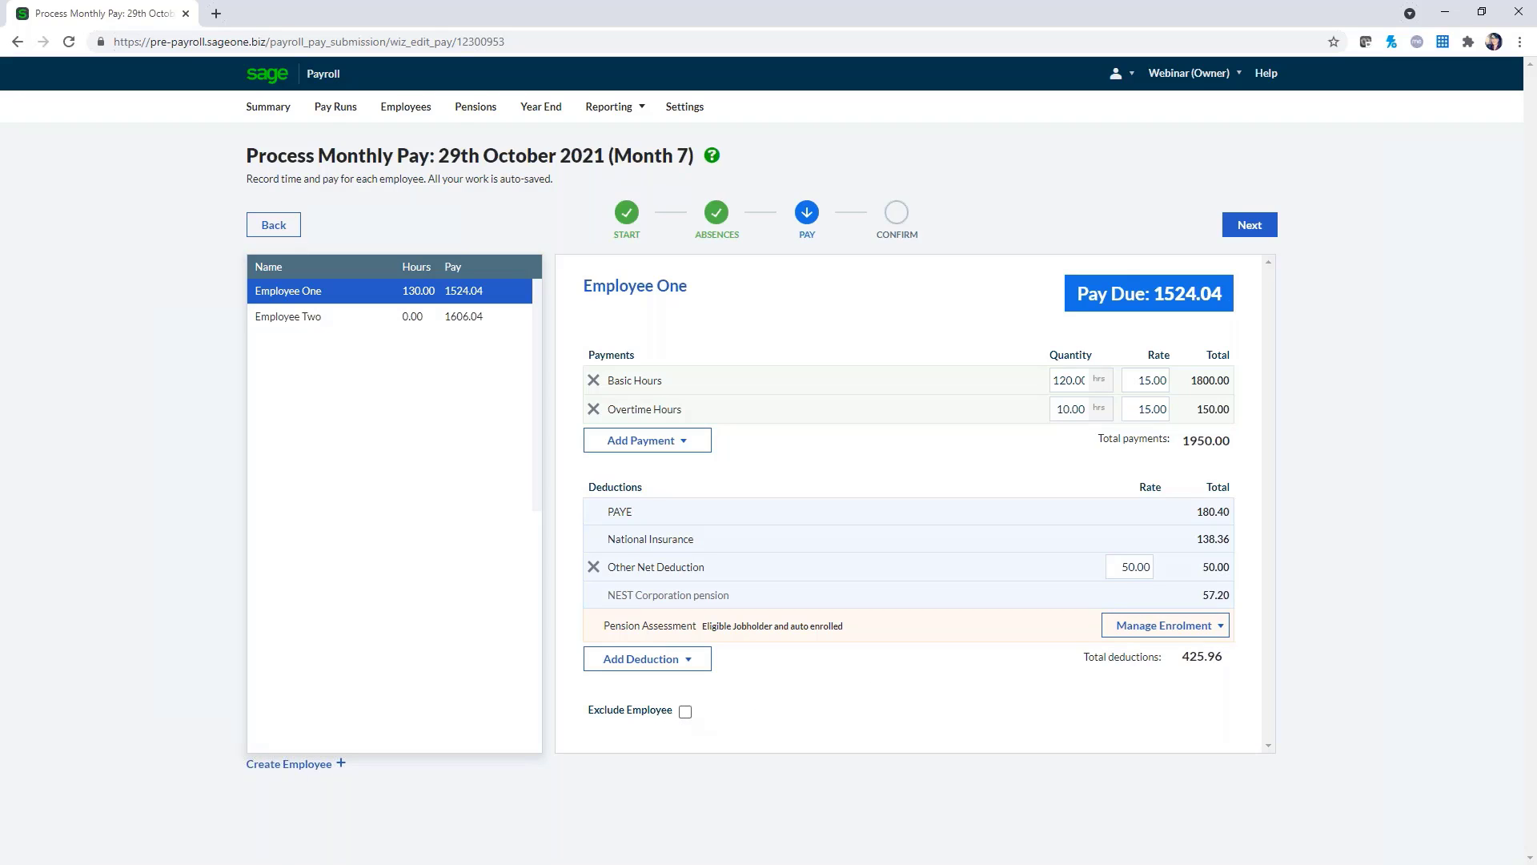
# Exclude and re-include Employee One to reset pay to 1478.04, then show Employee Two's pay
pyautogui.click(686, 711)
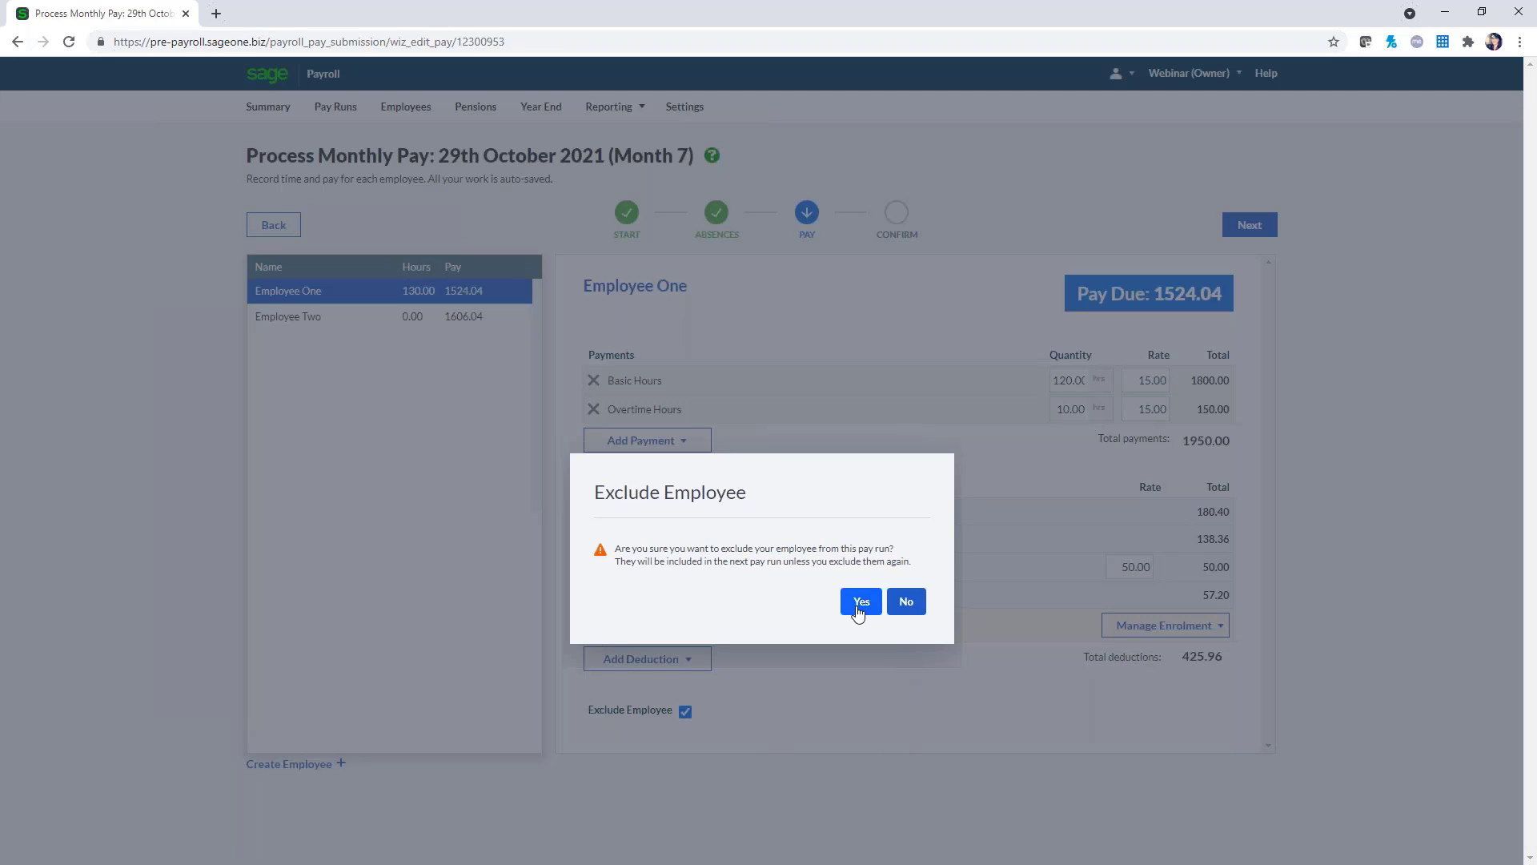
pyautogui.click(858, 613)
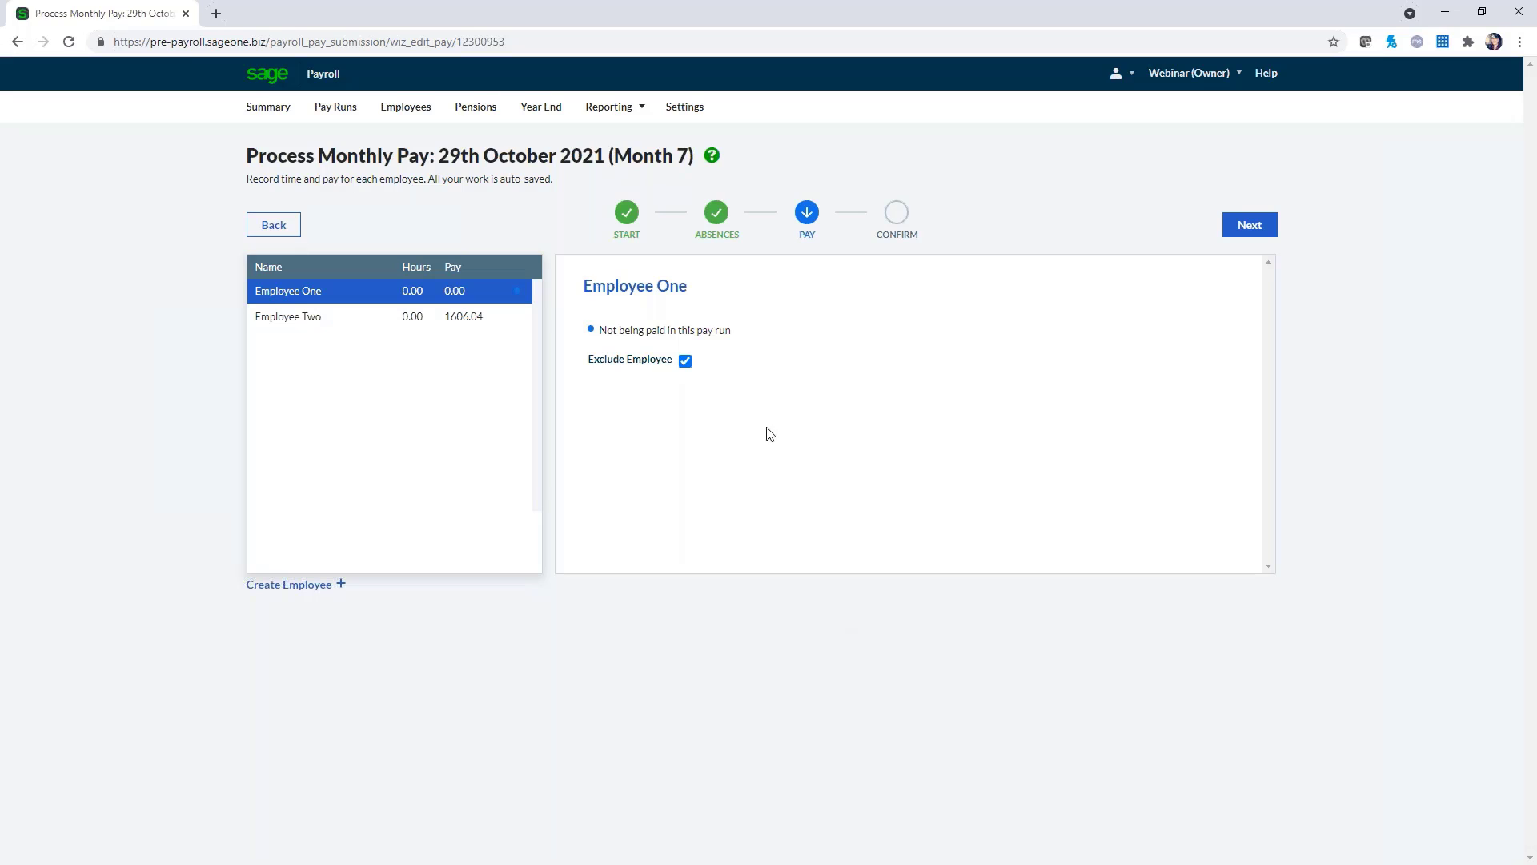
pyautogui.click(685, 361)
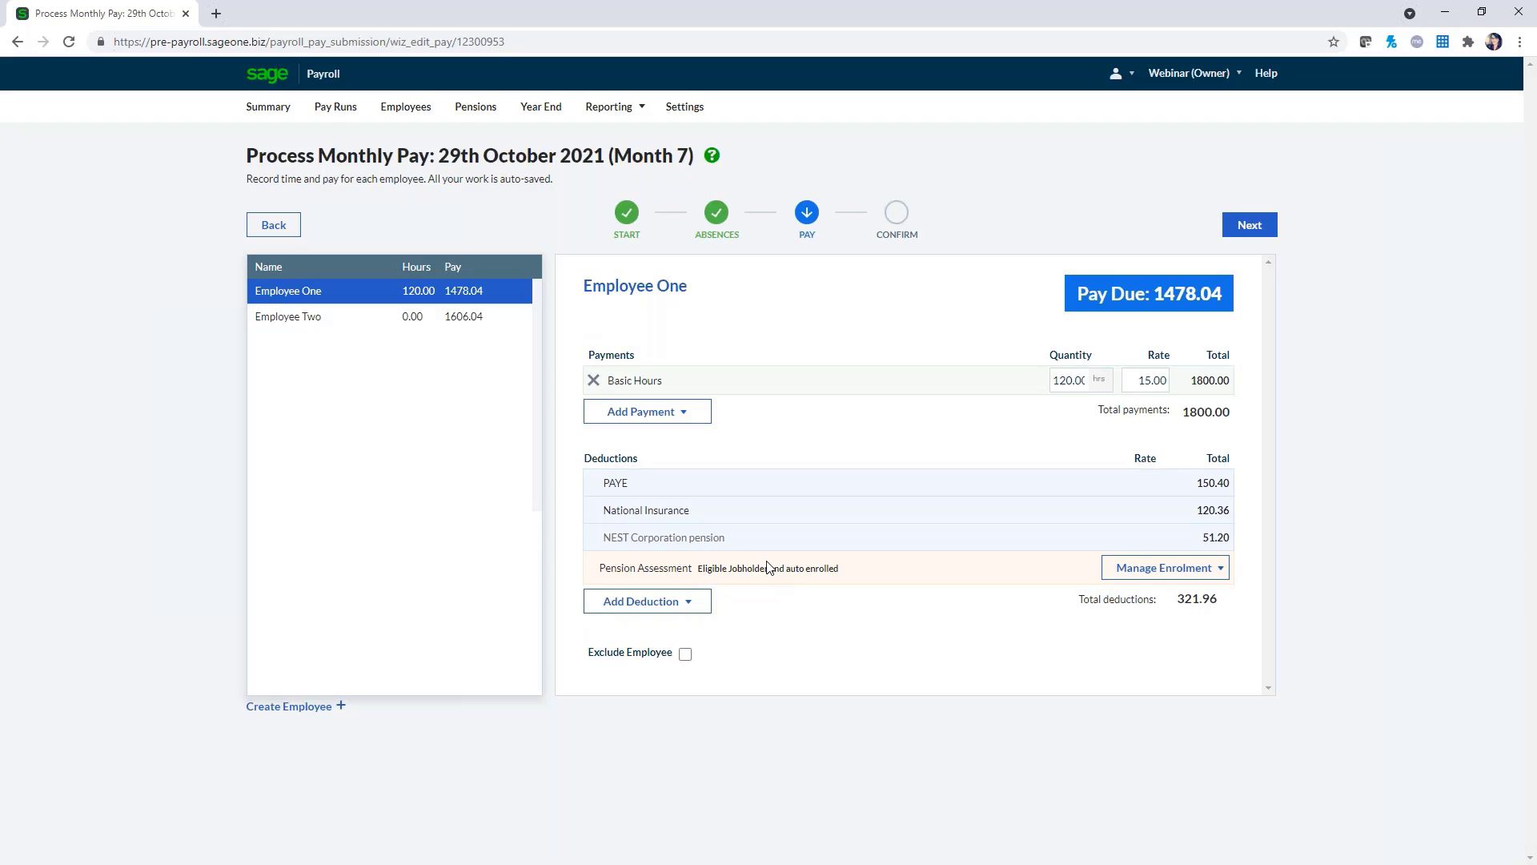
pyautogui.click(342, 322)
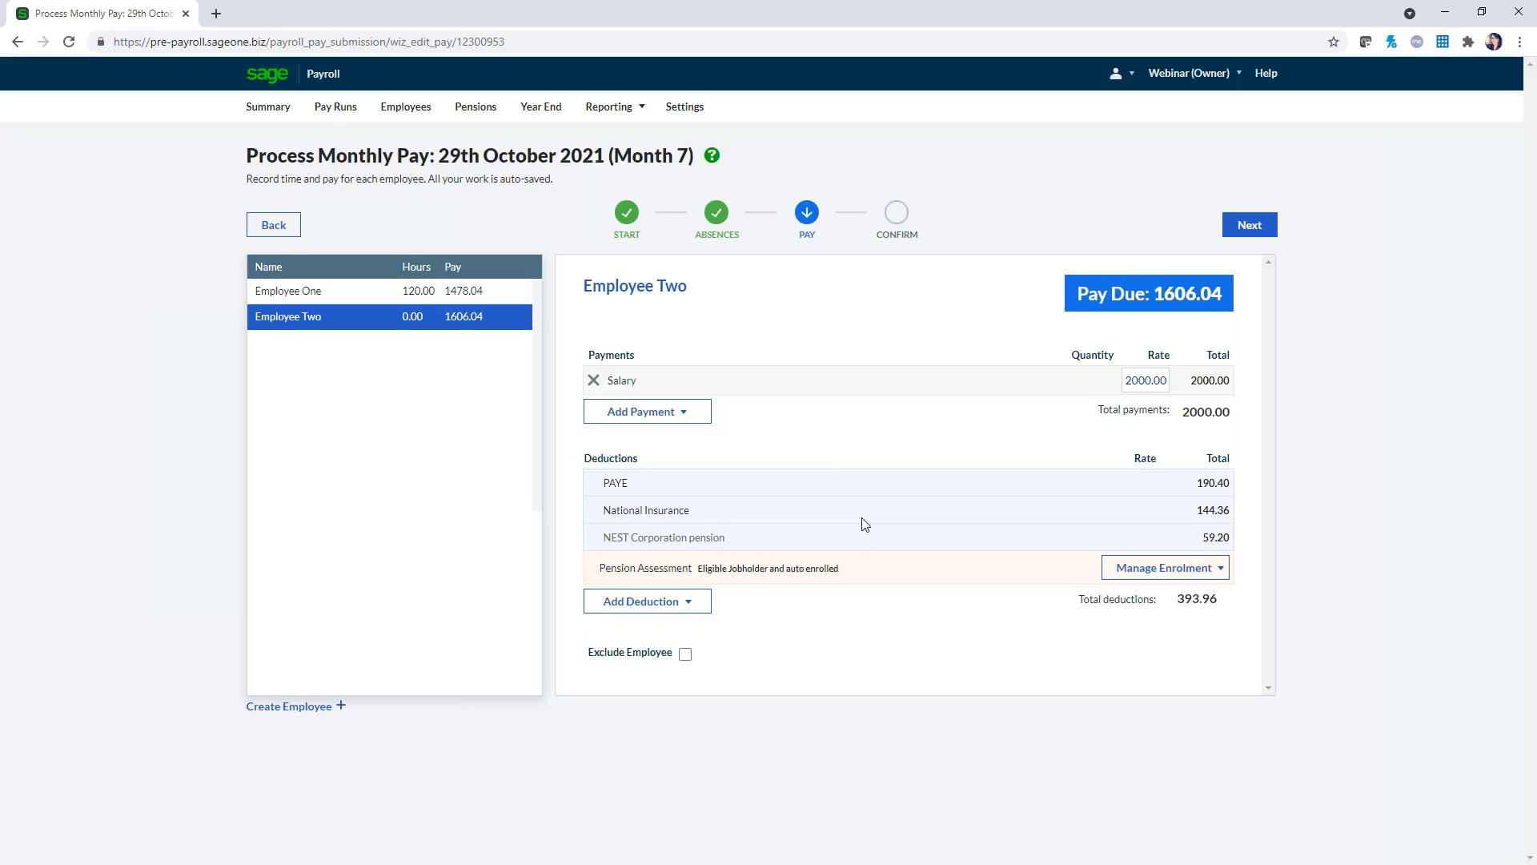
# Add a 500.00 Bonus payment line to Employee Two's pay
pyautogui.click(1218, 570)
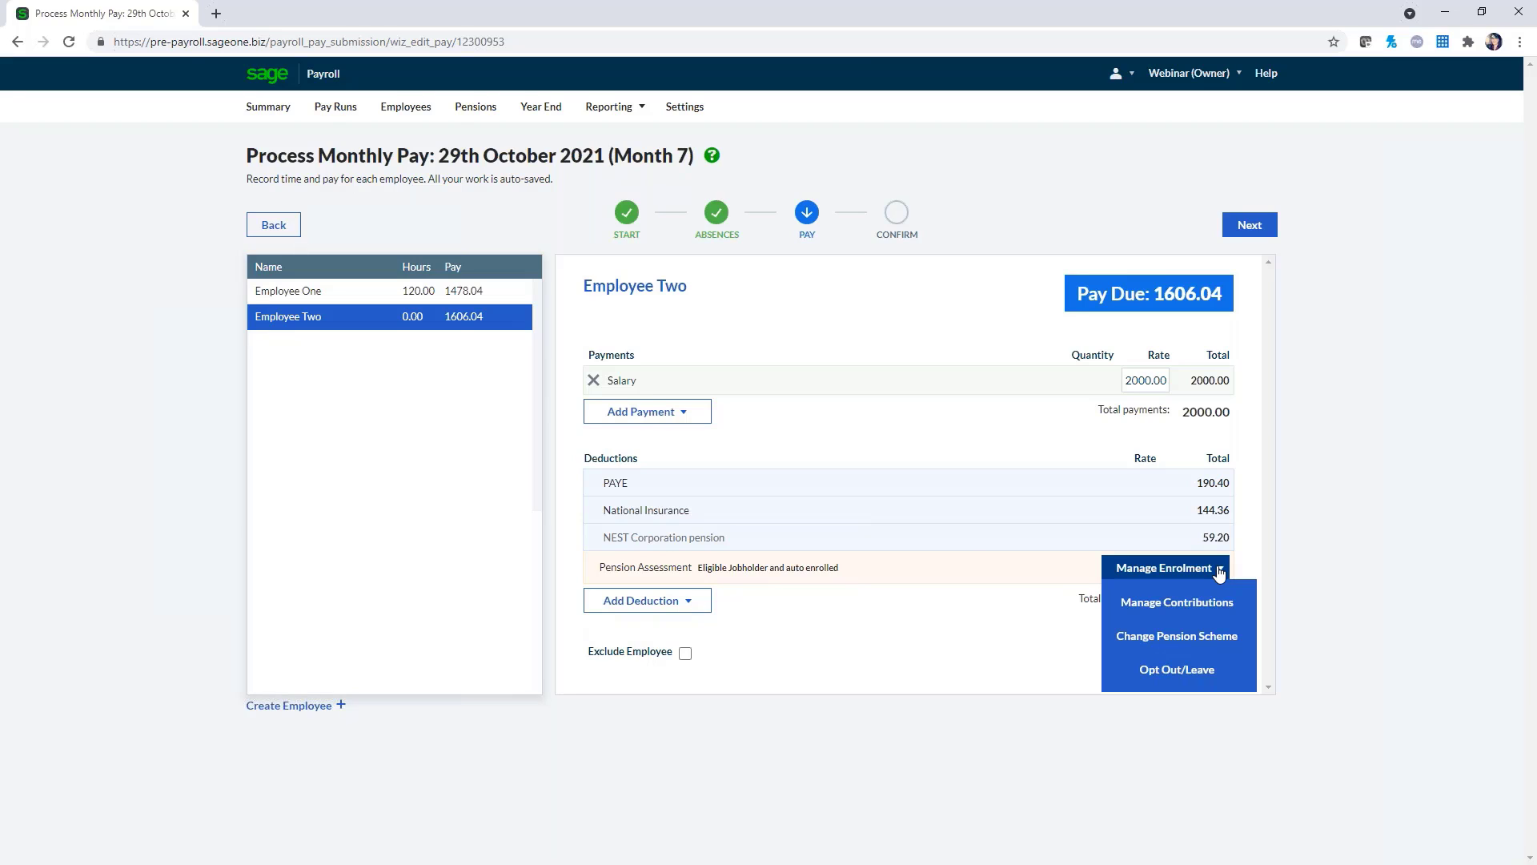
pyautogui.click(662, 410)
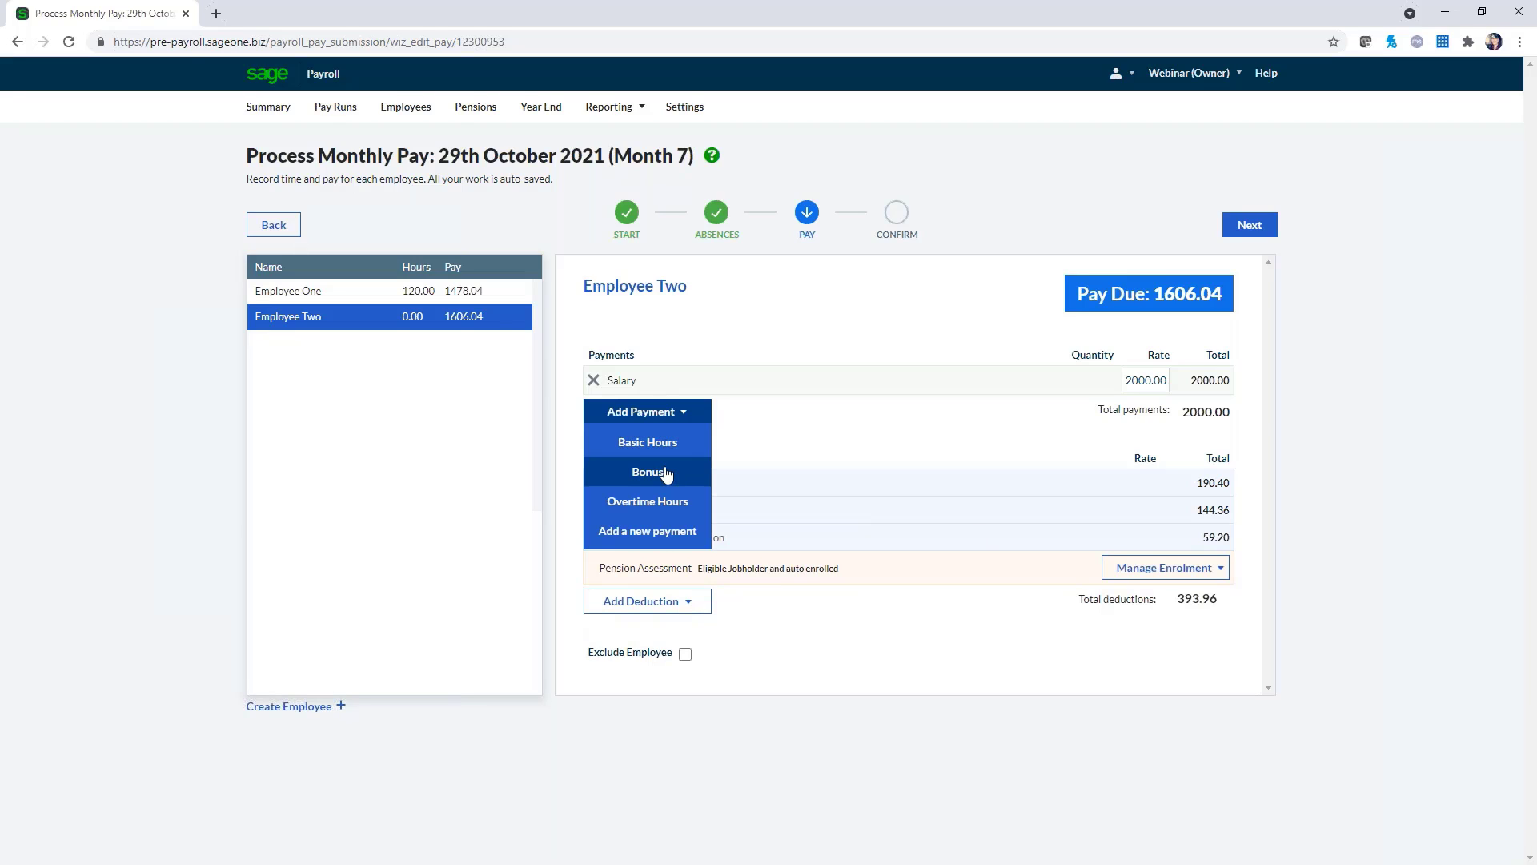
pyautogui.click(666, 473)
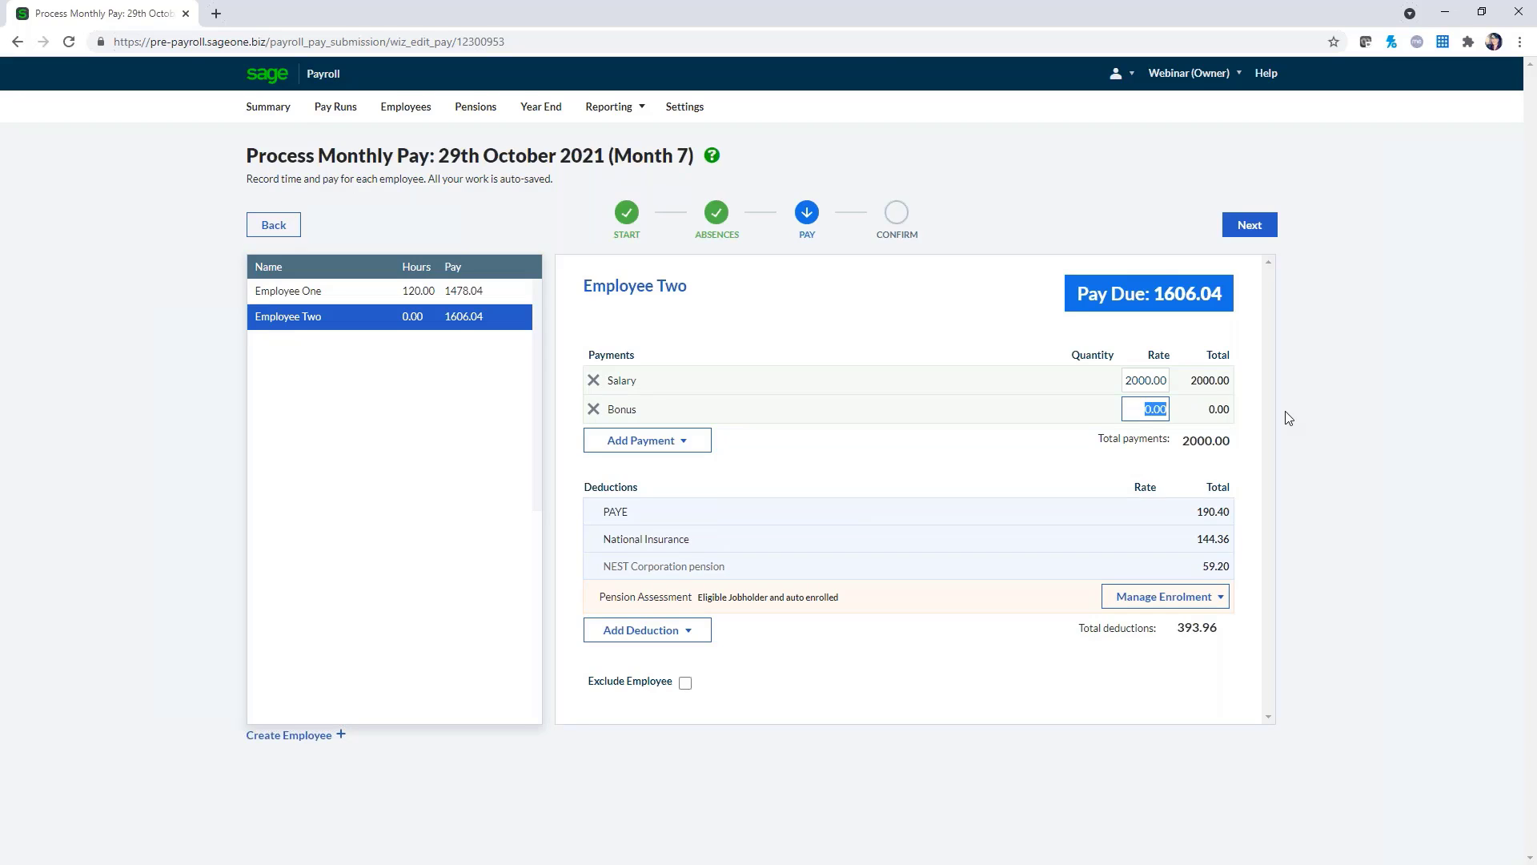
pyautogui.write('500')
pyautogui.click(997, 467)
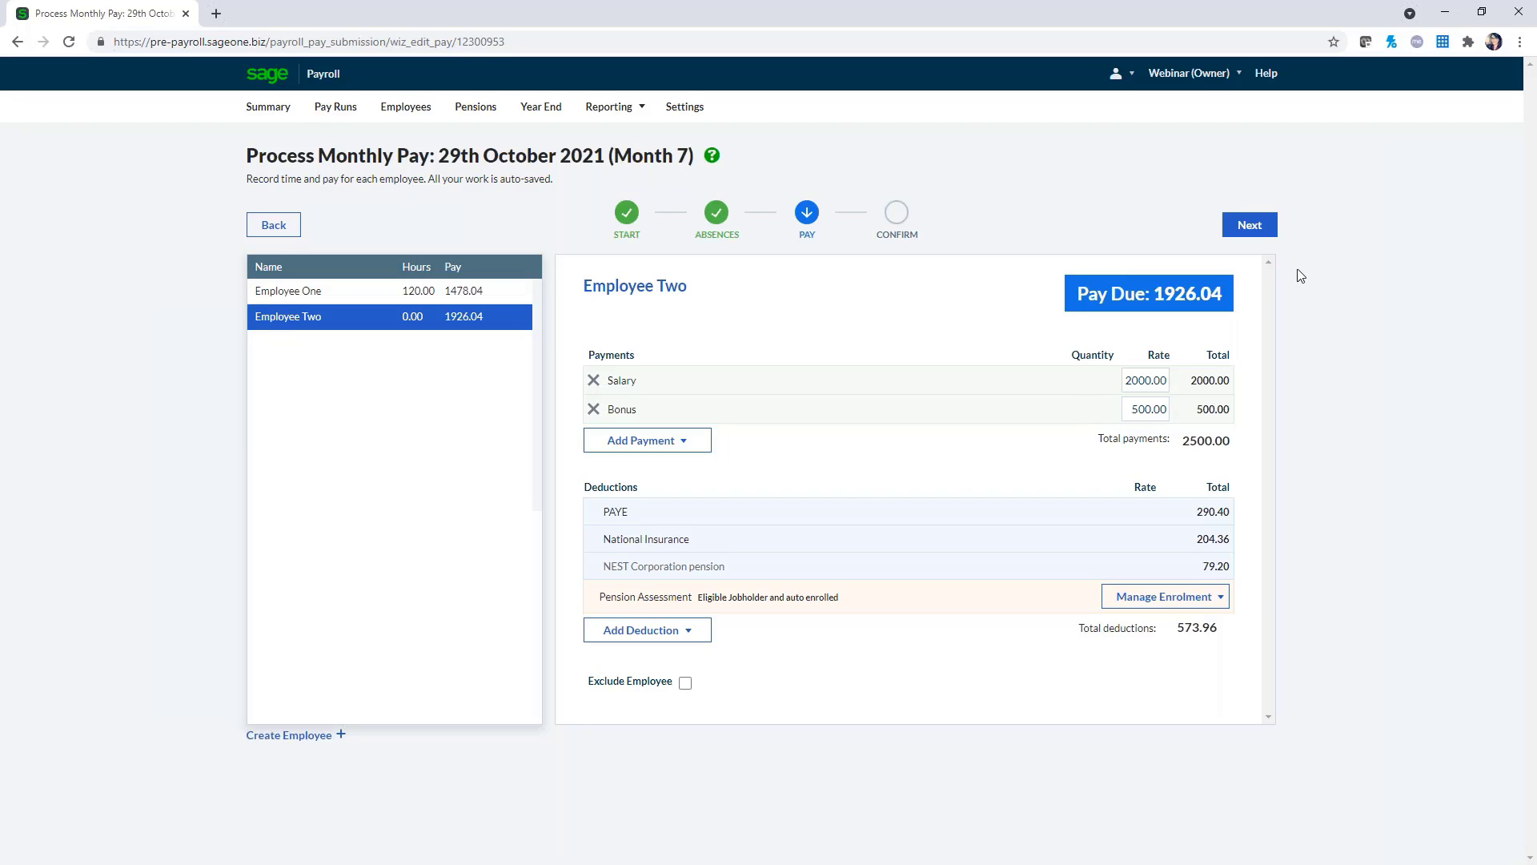
# Go to the Confirm step: 2 employees, total cost £4787.78, net pay £3404.08
pyautogui.click(1263, 232)
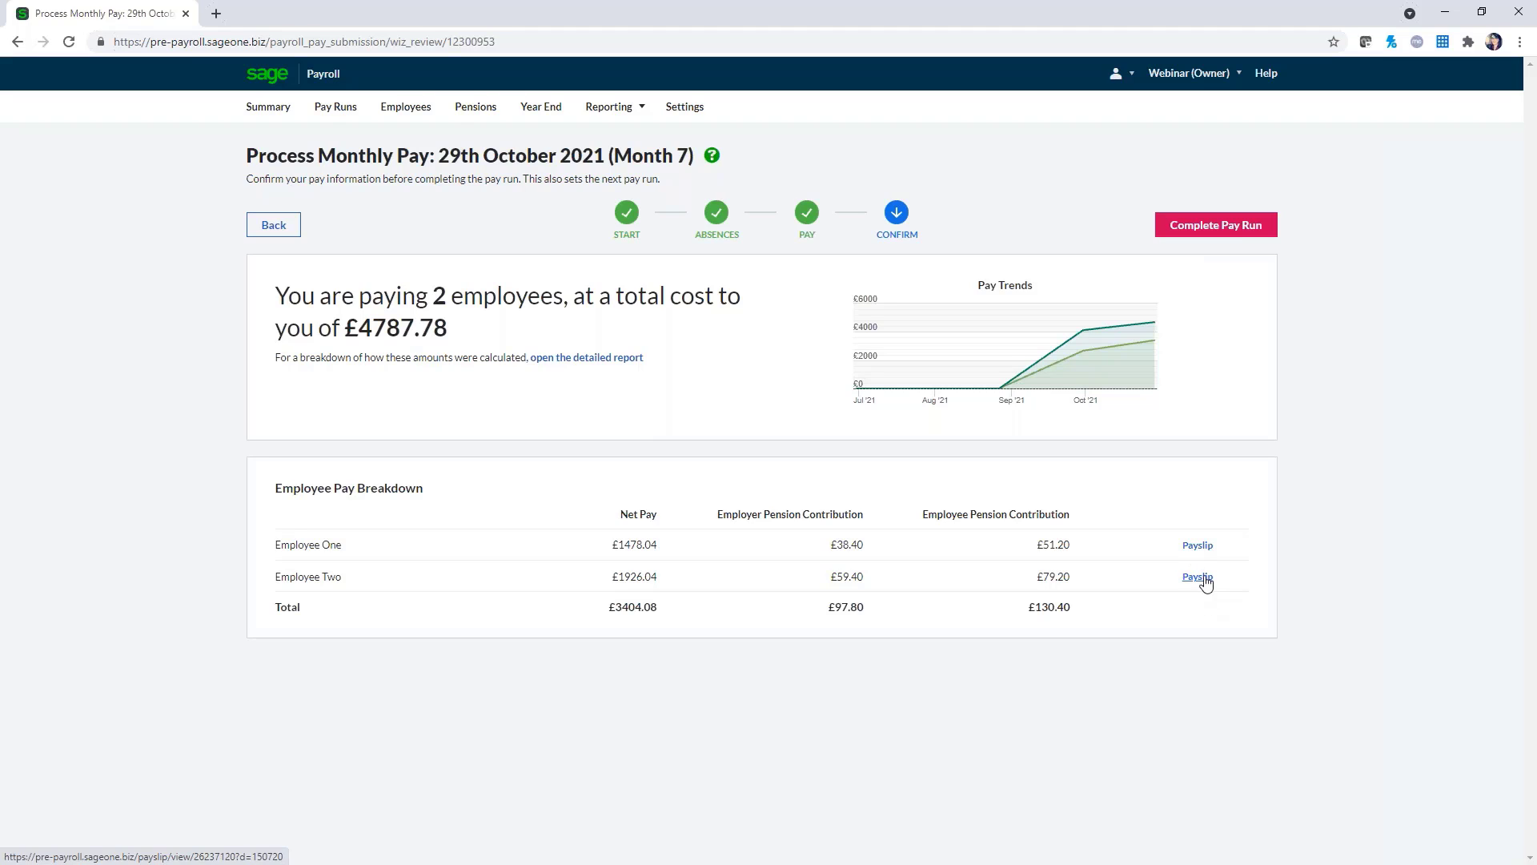
pyautogui.click(1199, 547)
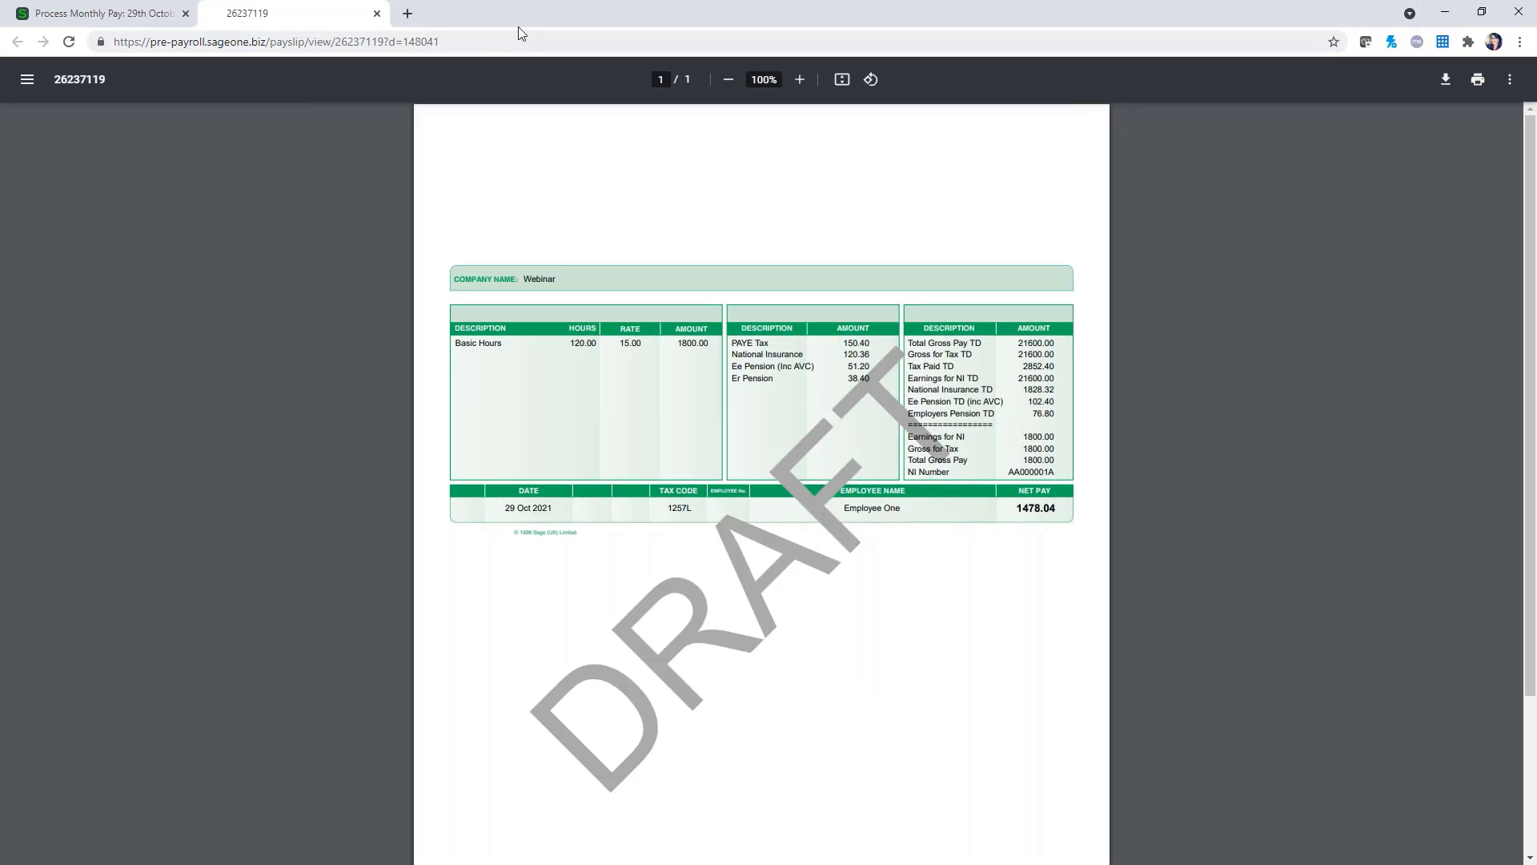
pyautogui.click(378, 14)
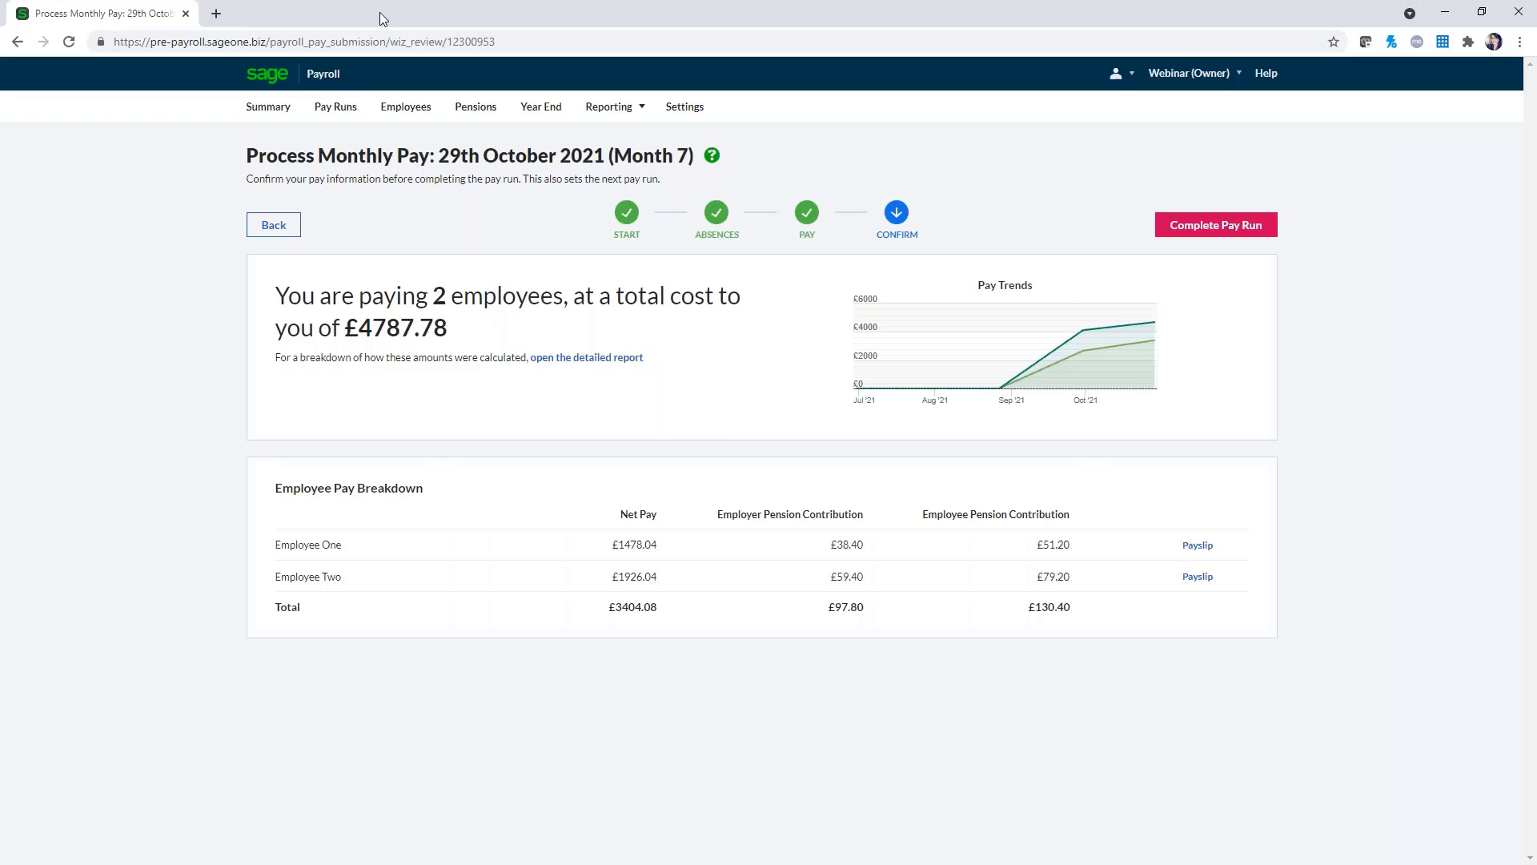
pyautogui.click(594, 359)
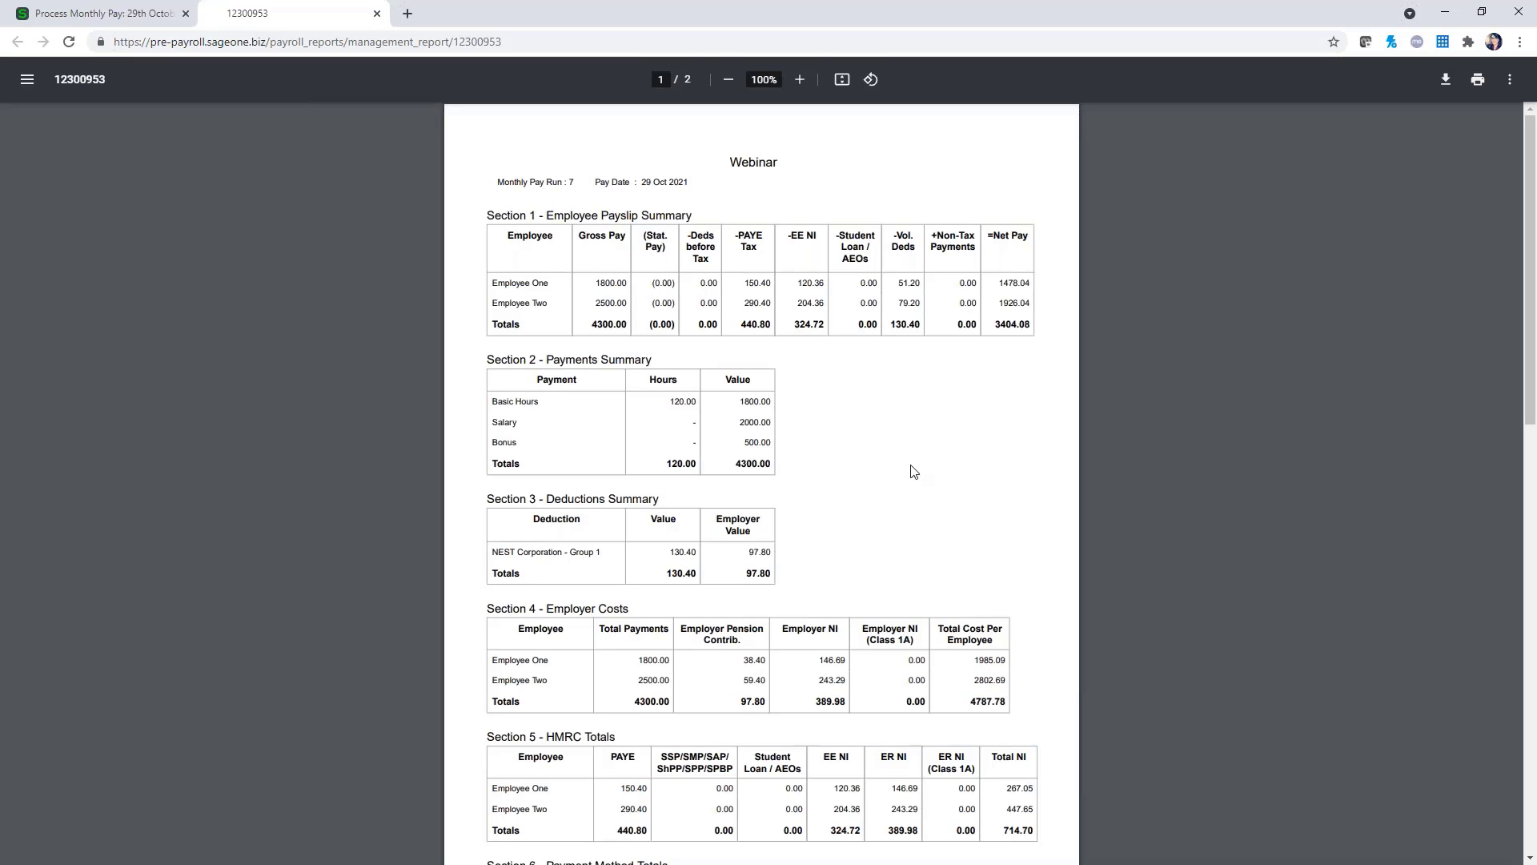
pyautogui.scroll(-5, 909, 473)
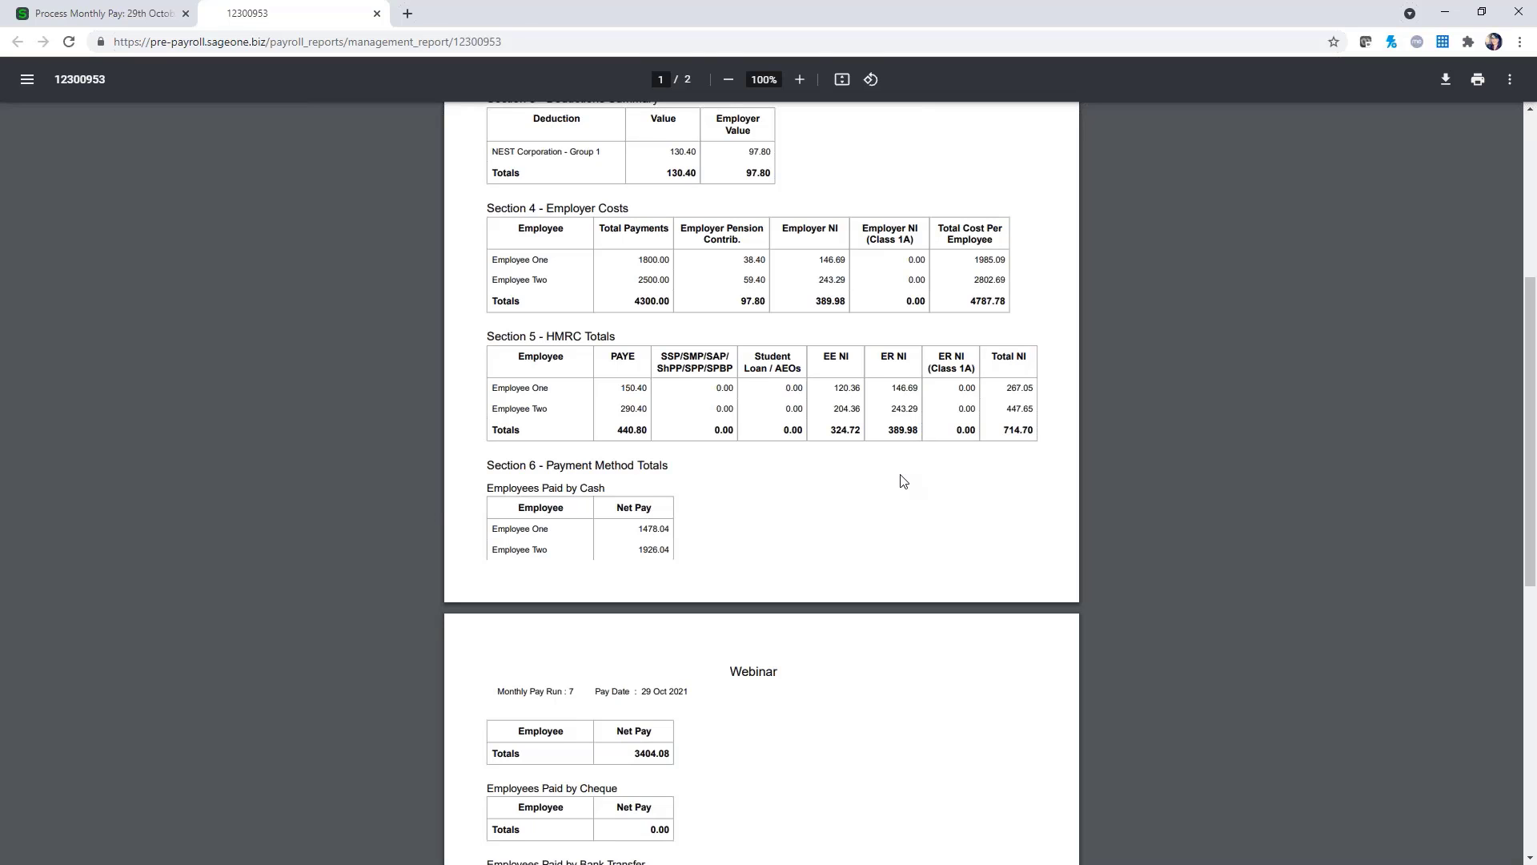
pyautogui.scroll(-3, 782, 539)
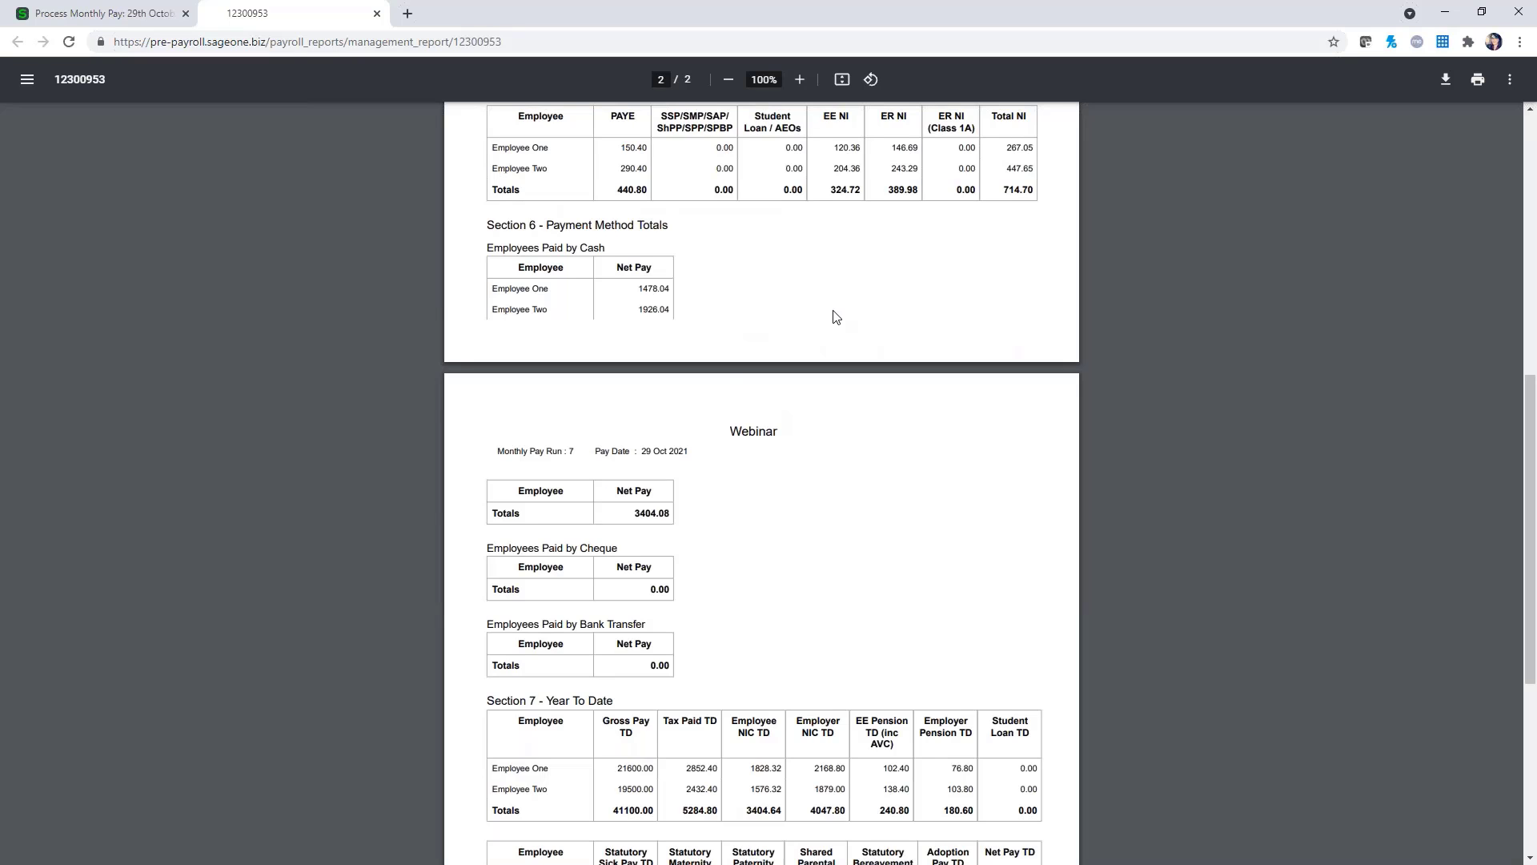
pyautogui.scroll(-4, 832, 314)
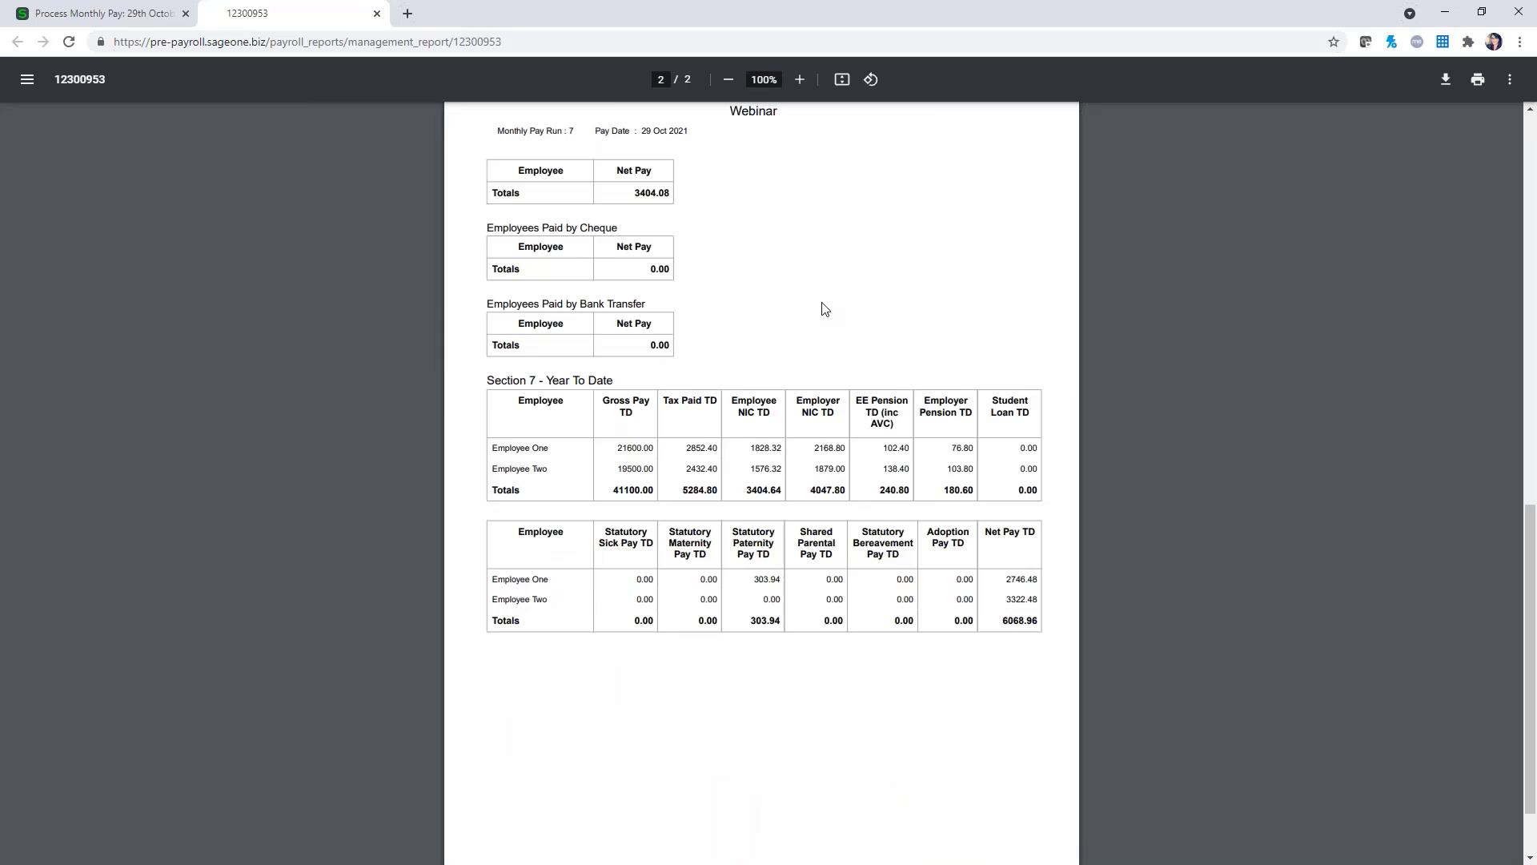
pyautogui.click(378, 14)
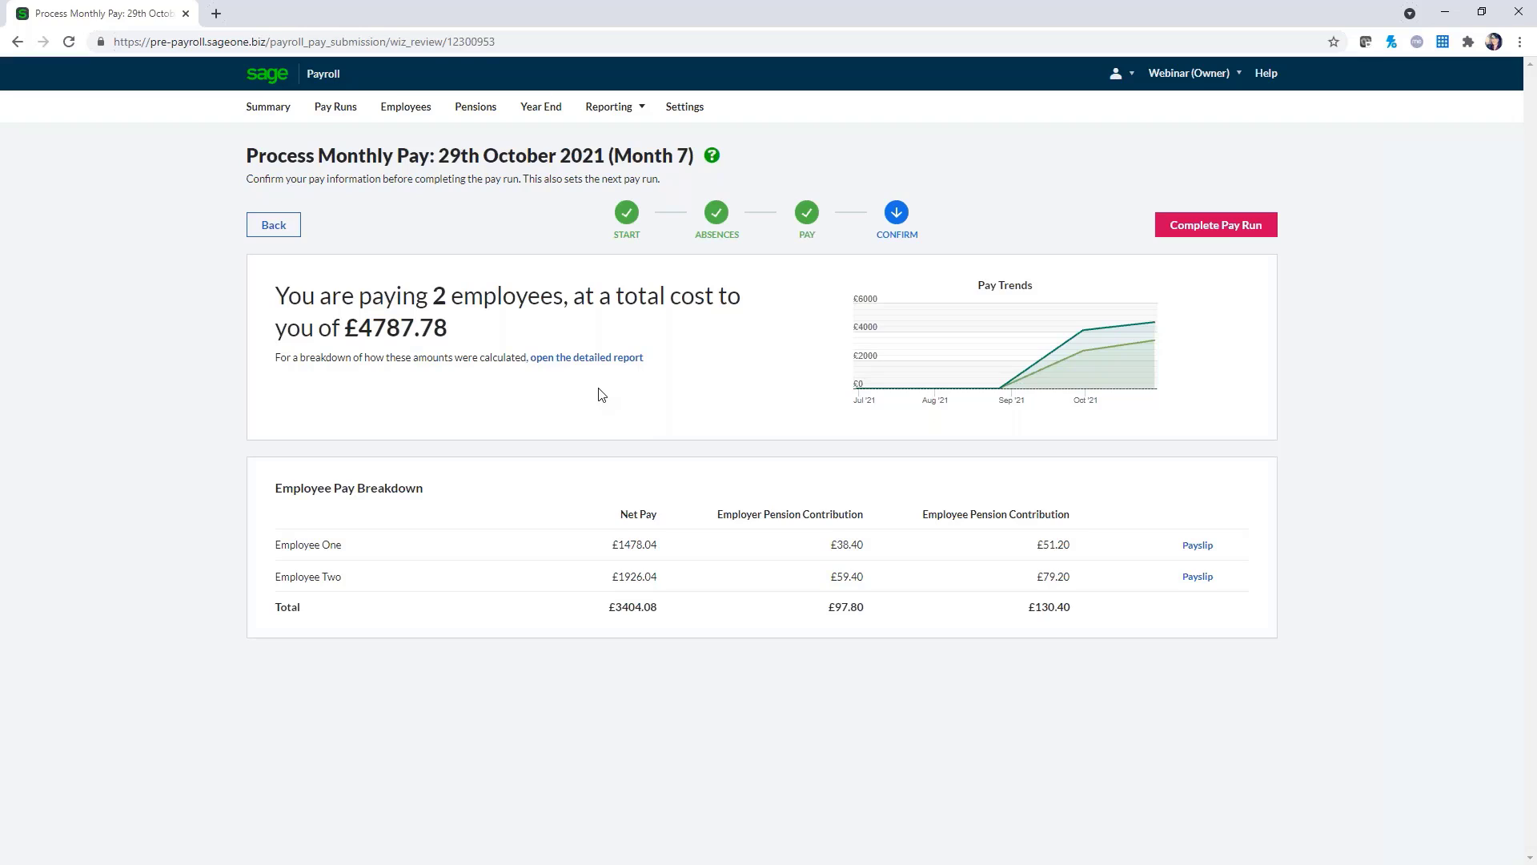
# Choose Complete Pay Run to bring up the Confirm Pay Values dialog before the FPS goes to HMRC
pyautogui.click(1213, 226)
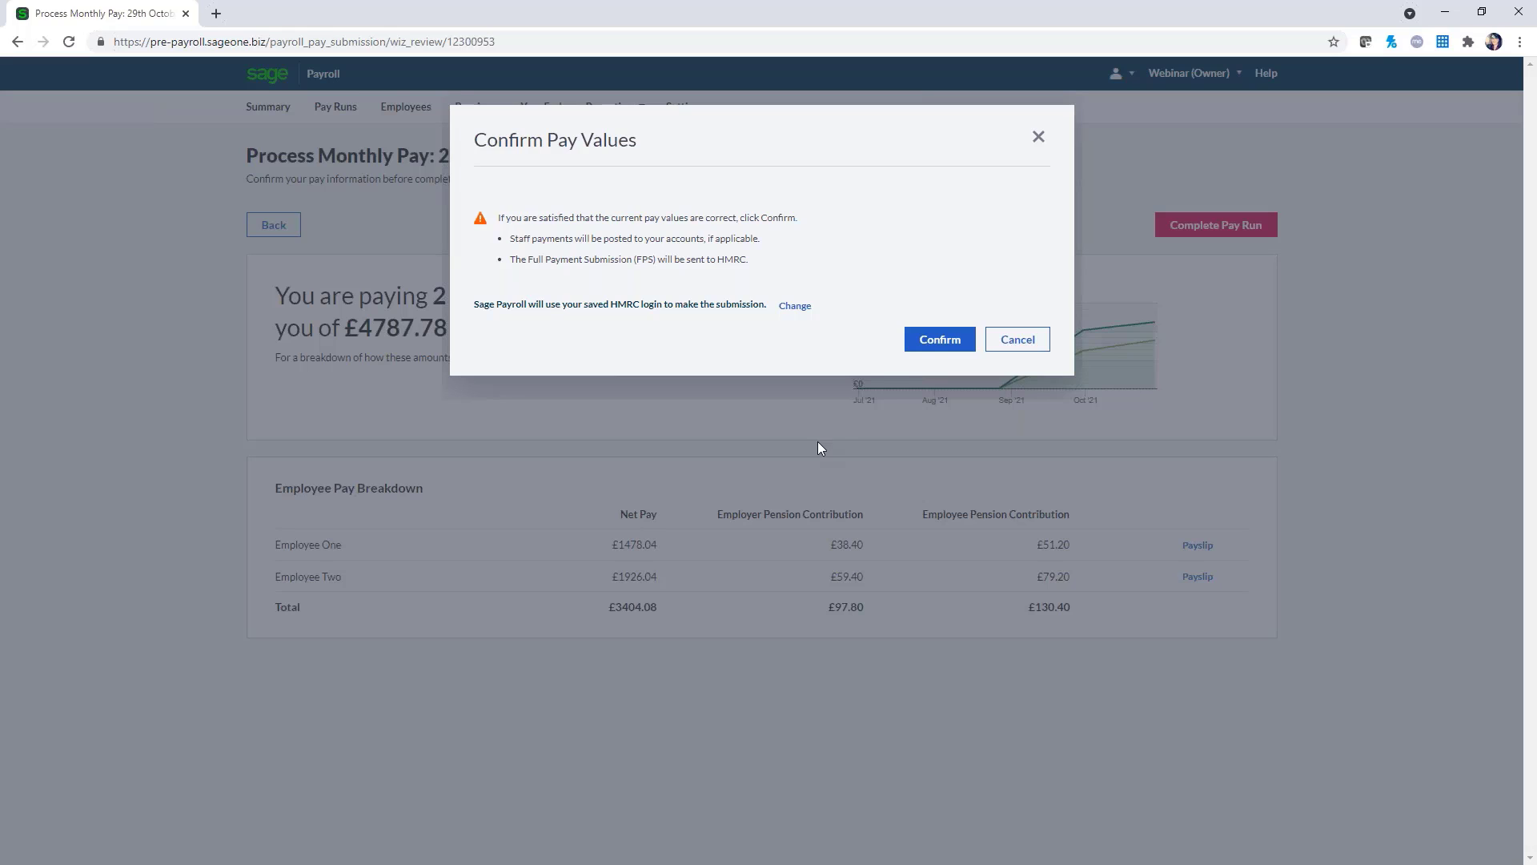
# Confirm the Month 7 pay values and verify the FPS successfully sent message
pyautogui.click(939, 341)
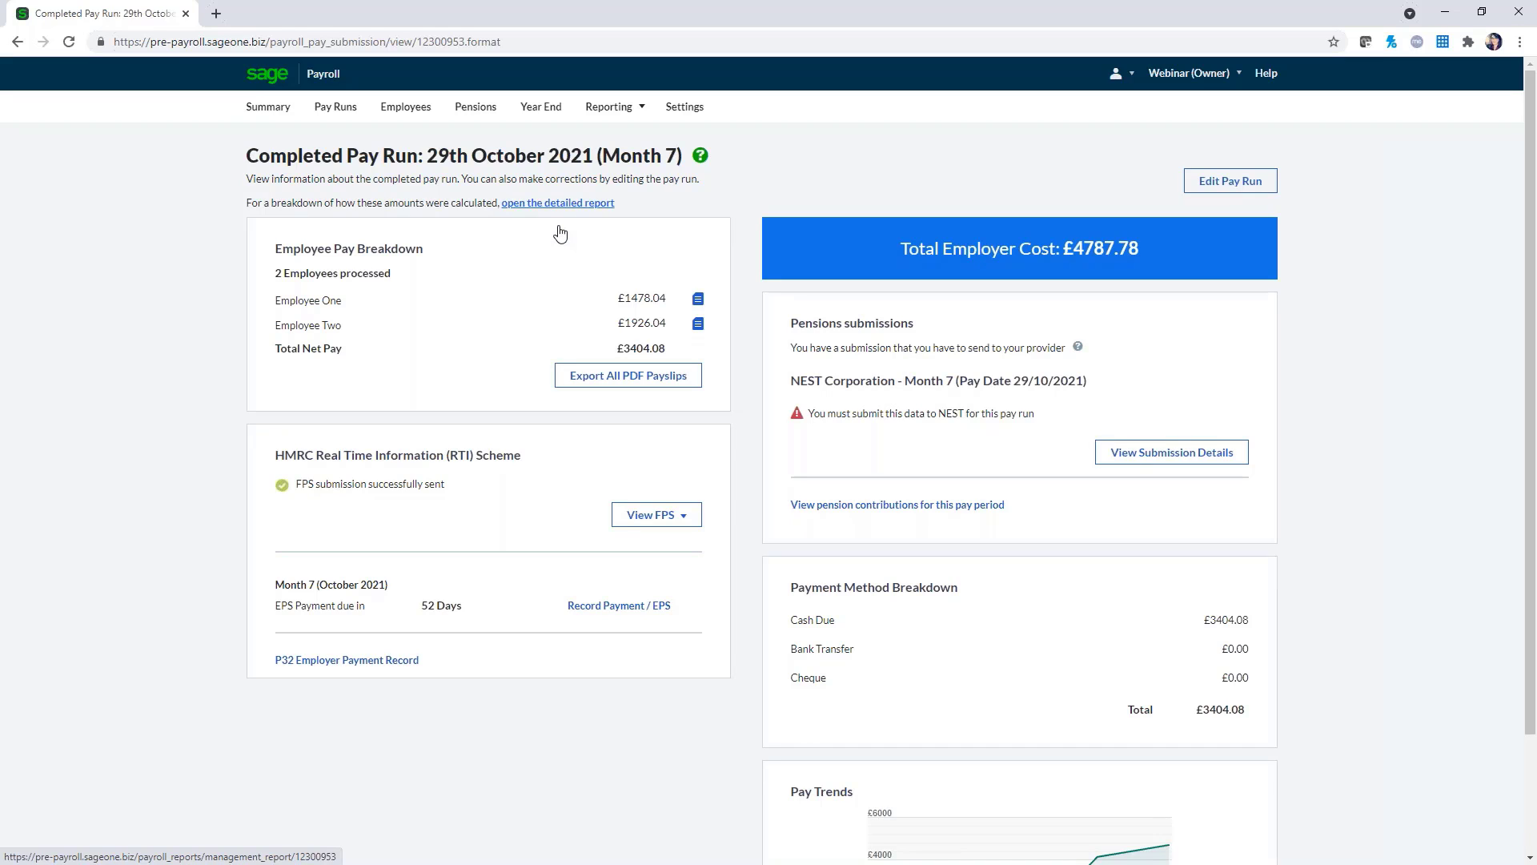
pyautogui.moveTo(275, 486); pyautogui.dragTo(446, 487)
pyautogui.click(464, 516)
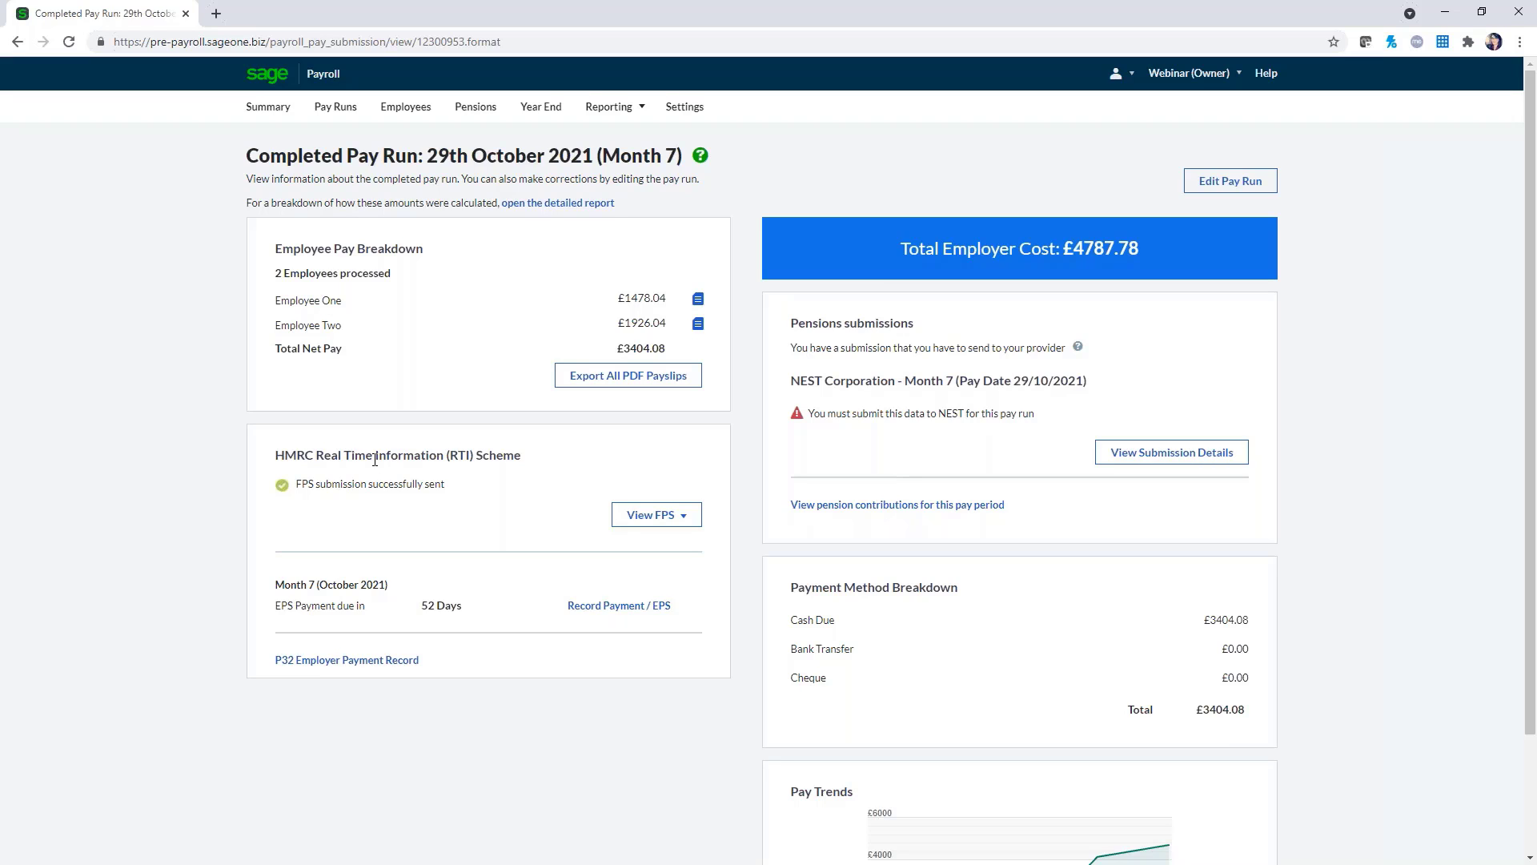
pyautogui.click(587, 379)
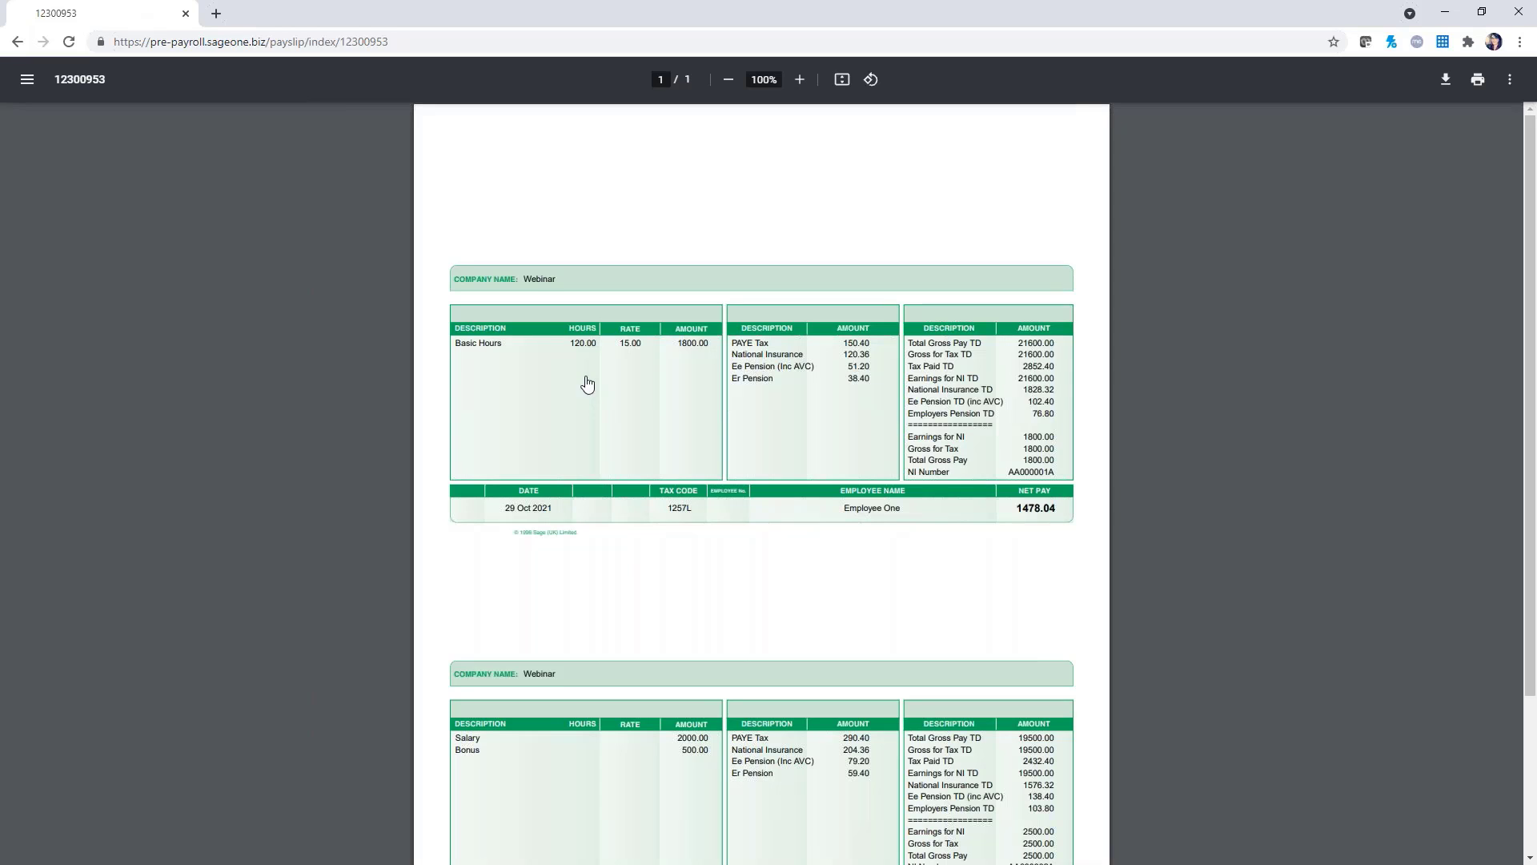
pyautogui.scroll(-1, 587, 385)
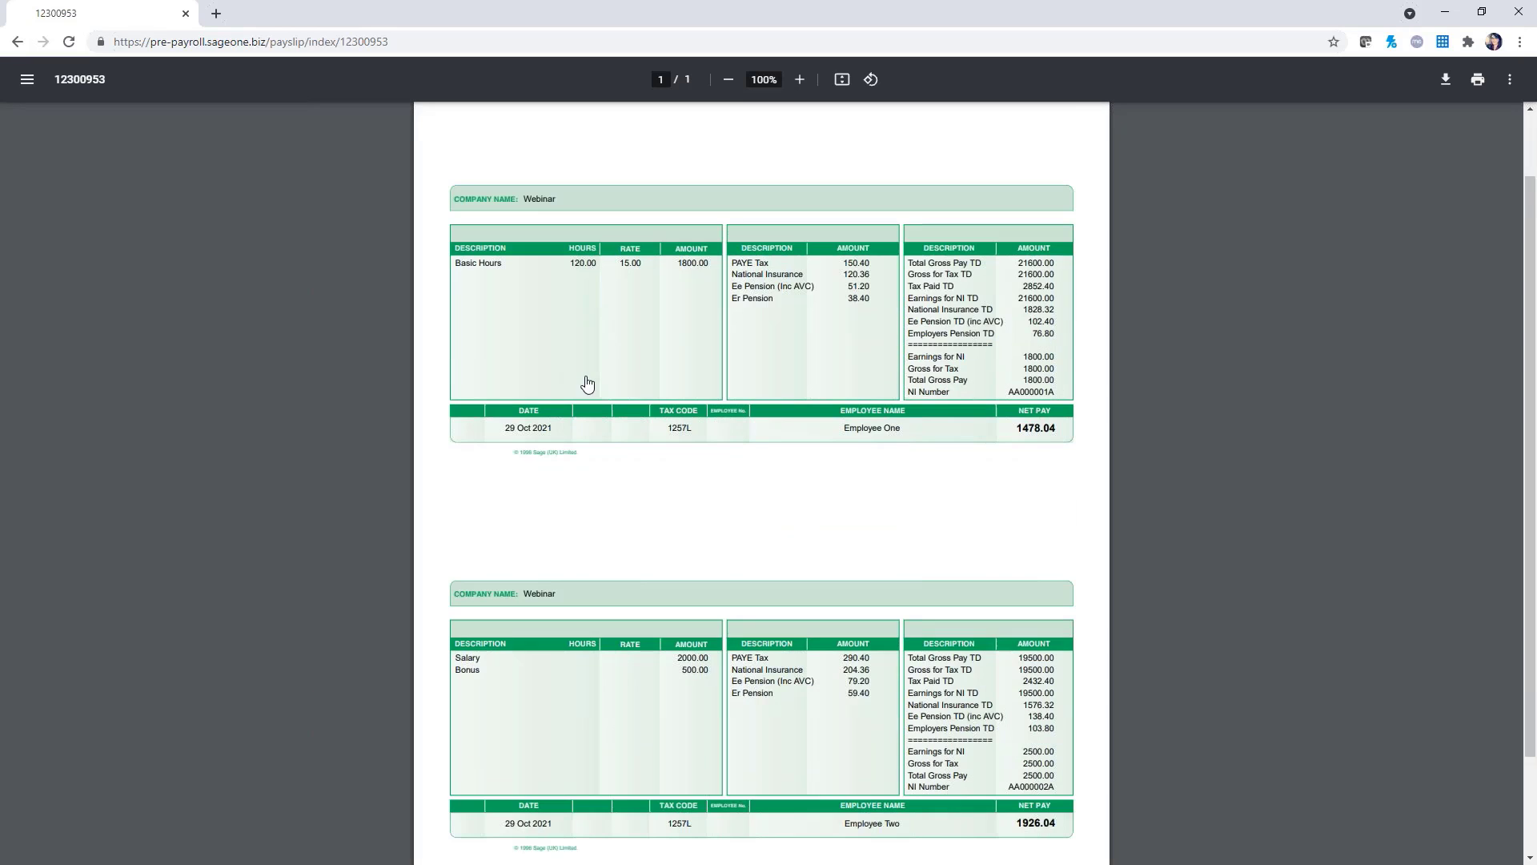
pyautogui.click(17, 41)
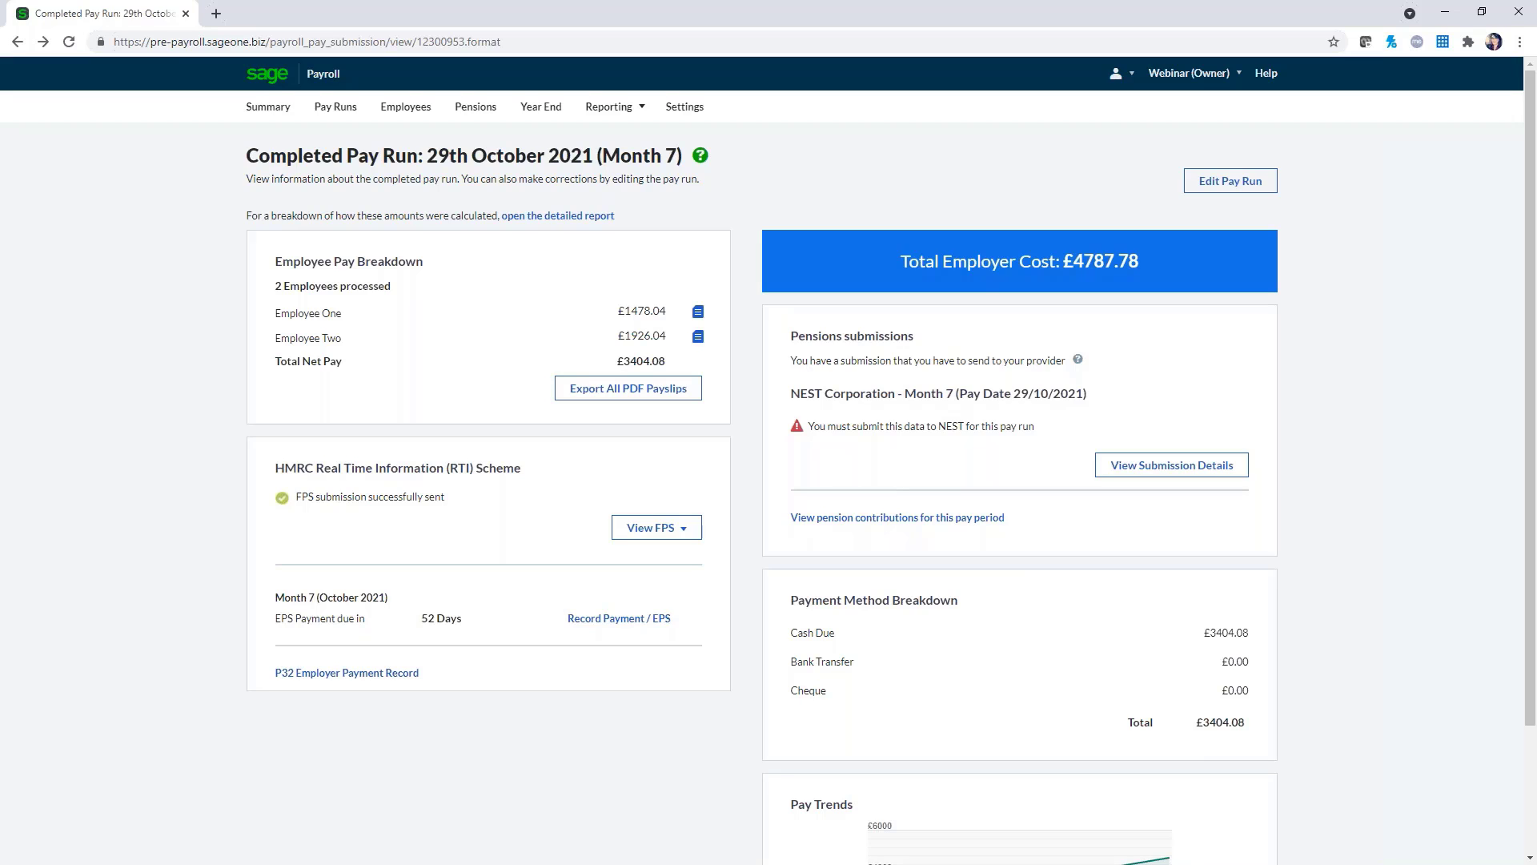
# Open Employee One's record from the employee list for editing
pyautogui.click(401, 111)
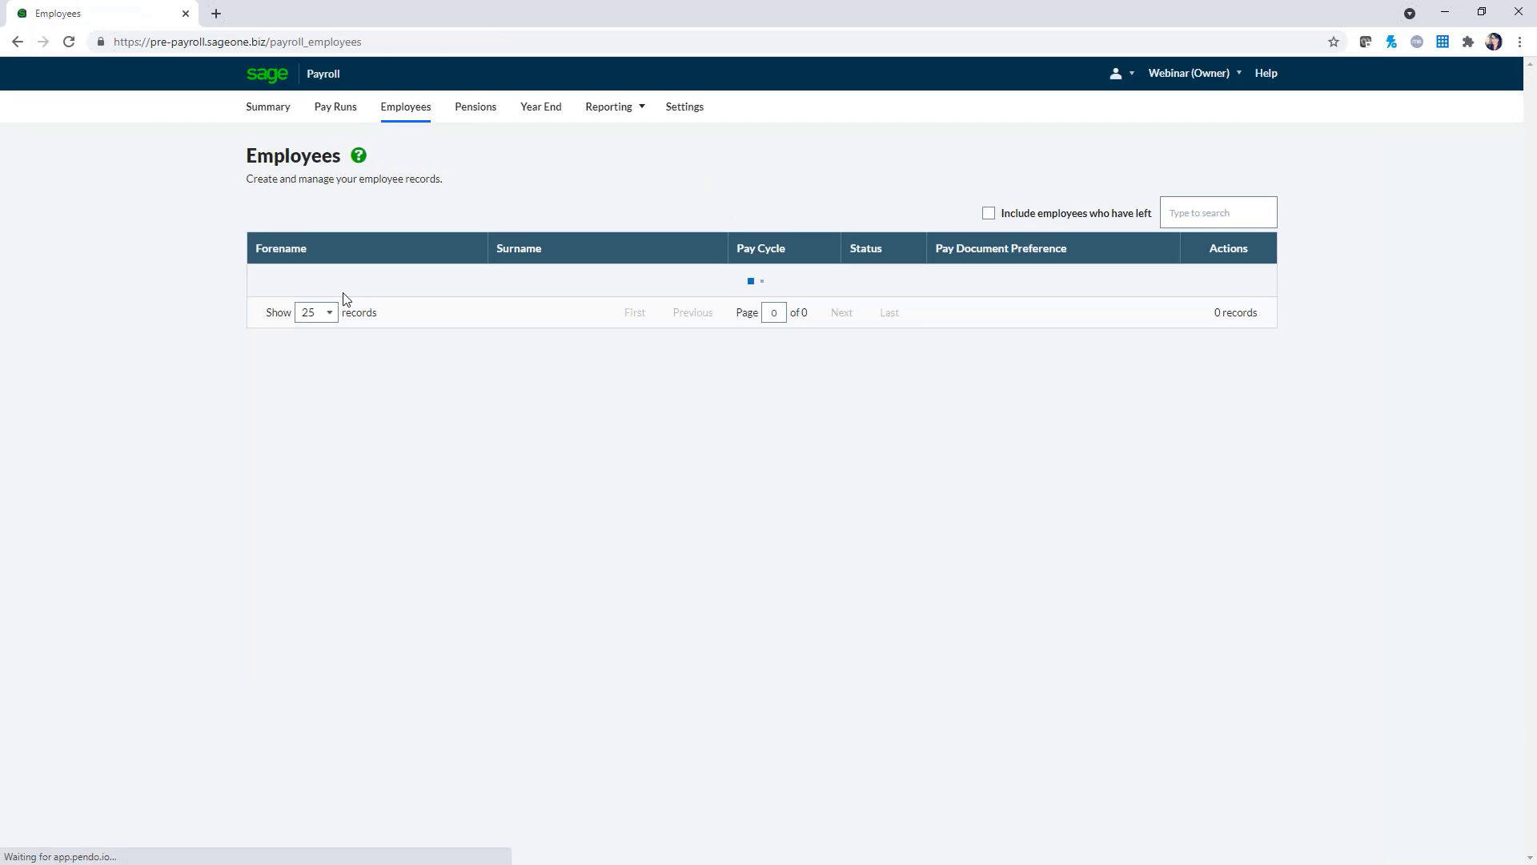
pyautogui.click(452, 289)
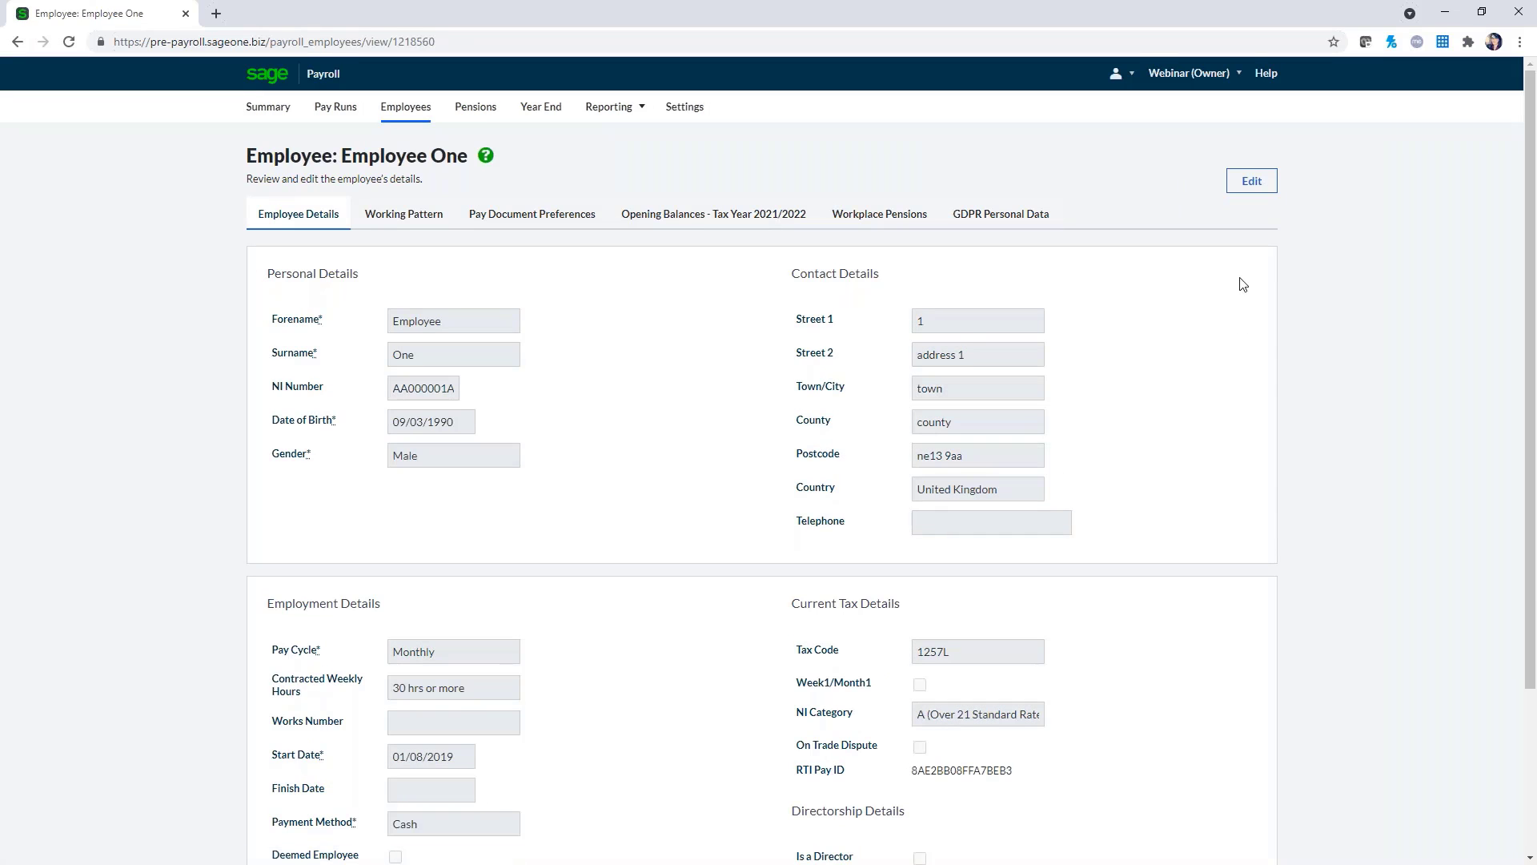
pyautogui.click(1252, 181)
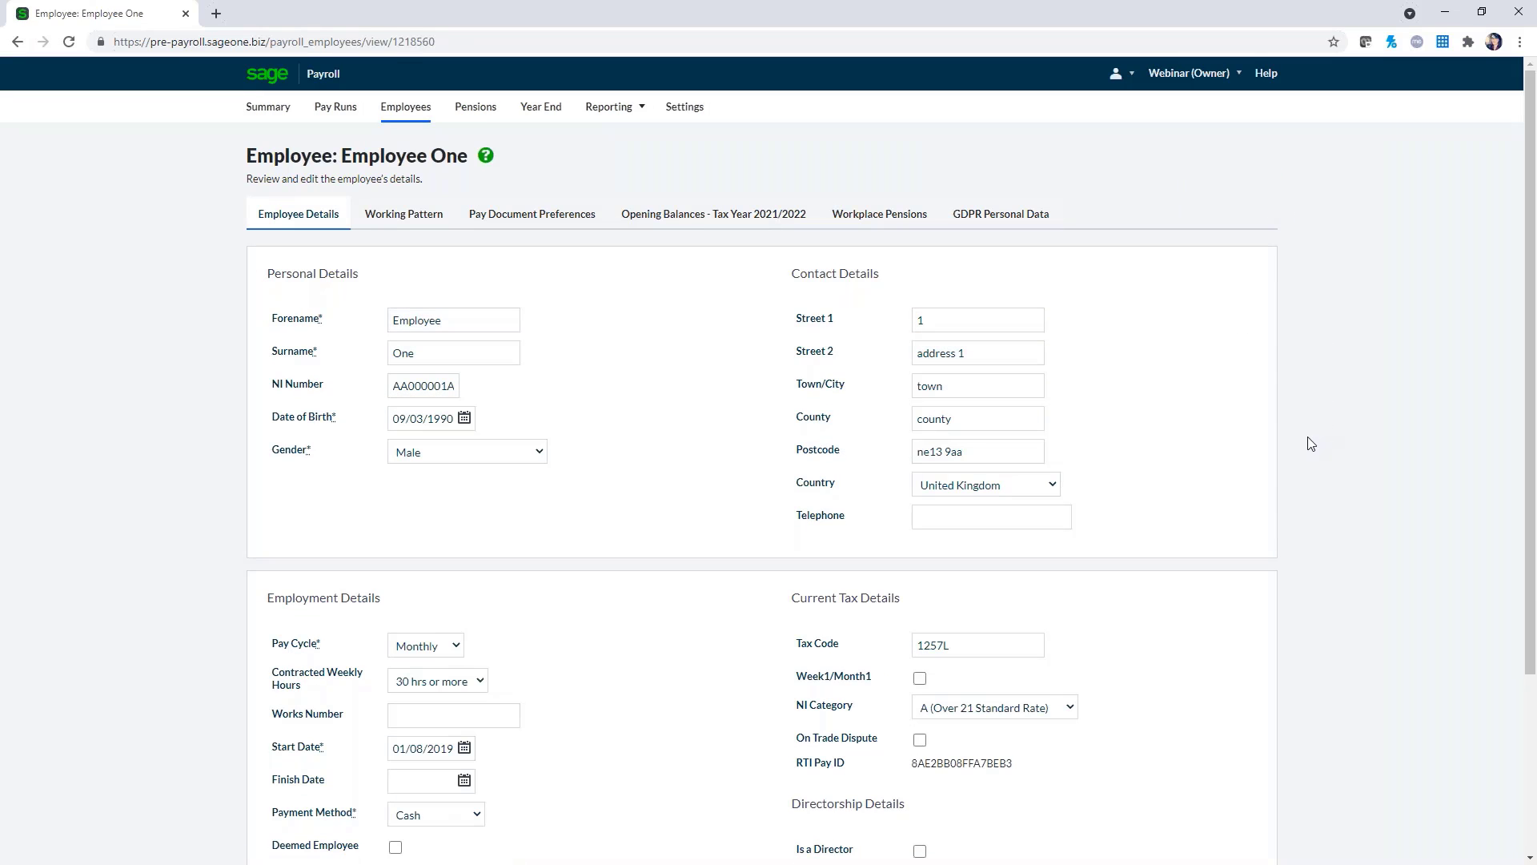
# Set pay document delivery to Email with the employee's e-mail address and a payslip password, then save
pyautogui.click(526, 224)
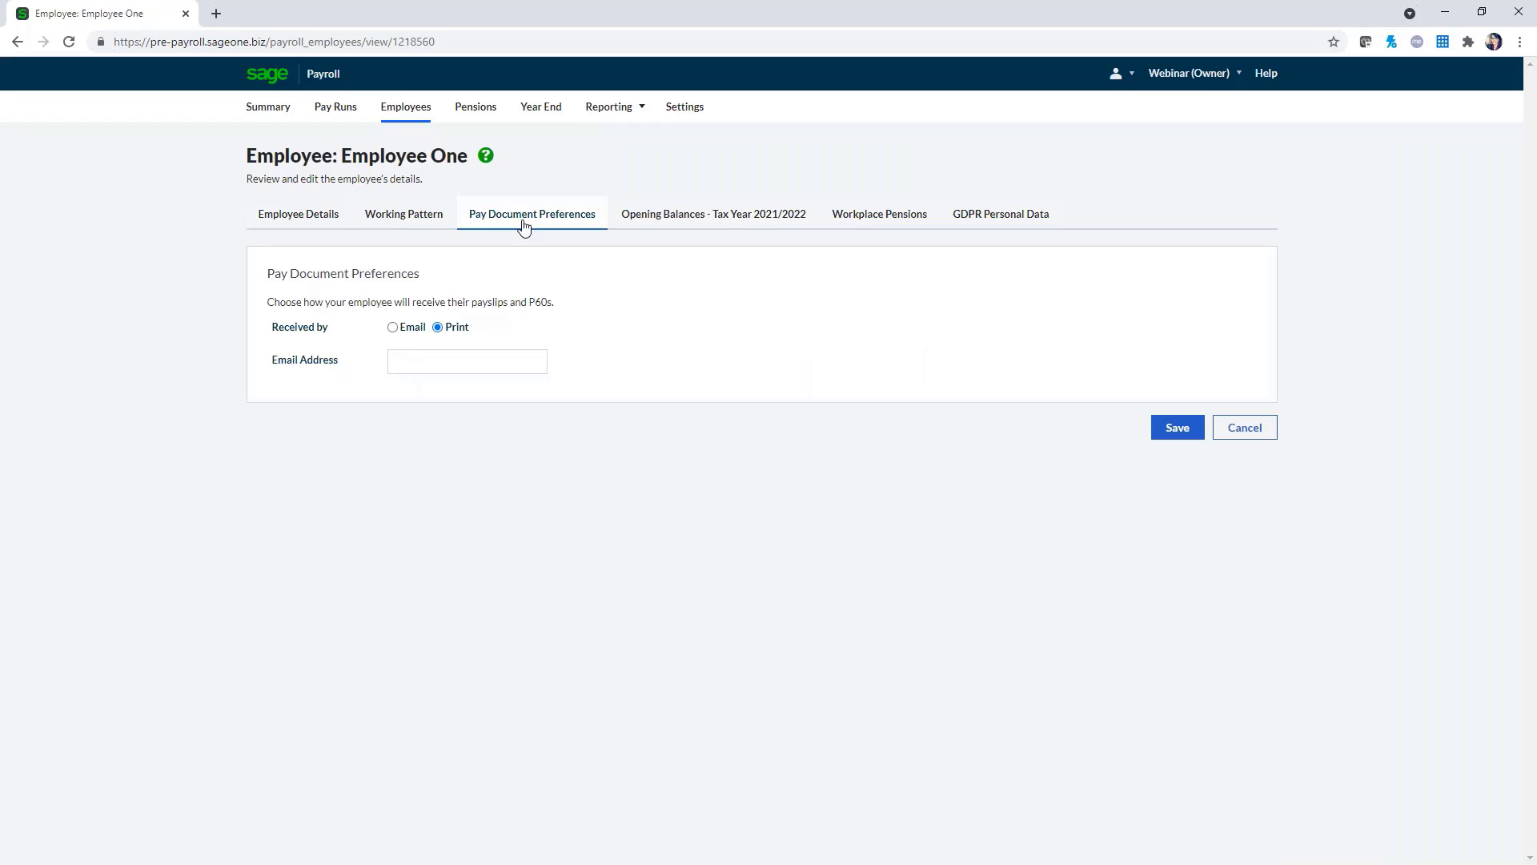
pyautogui.click(393, 327)
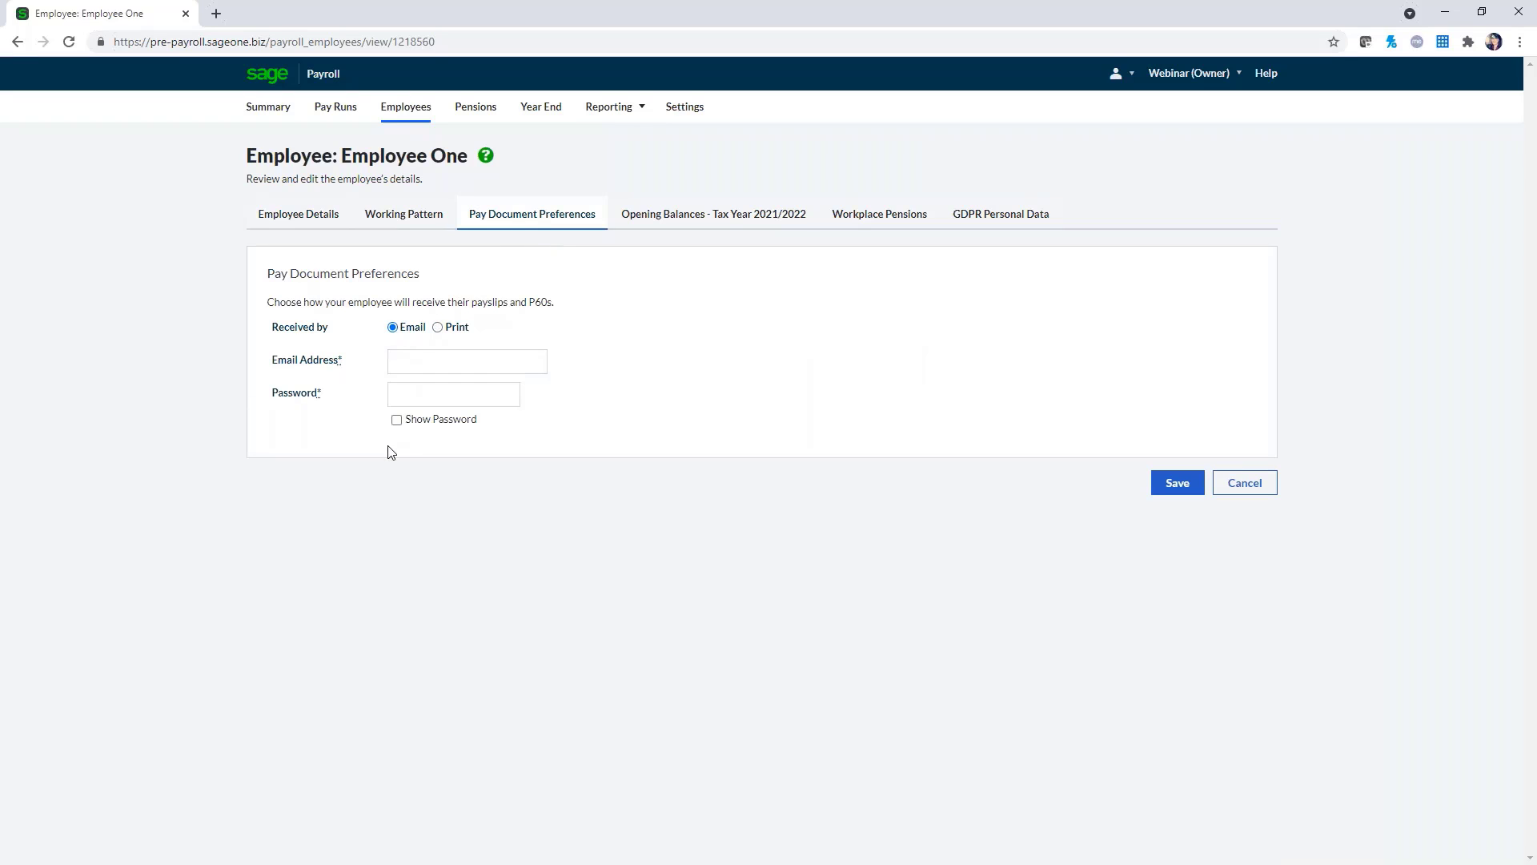
pyautogui.click(412, 368)
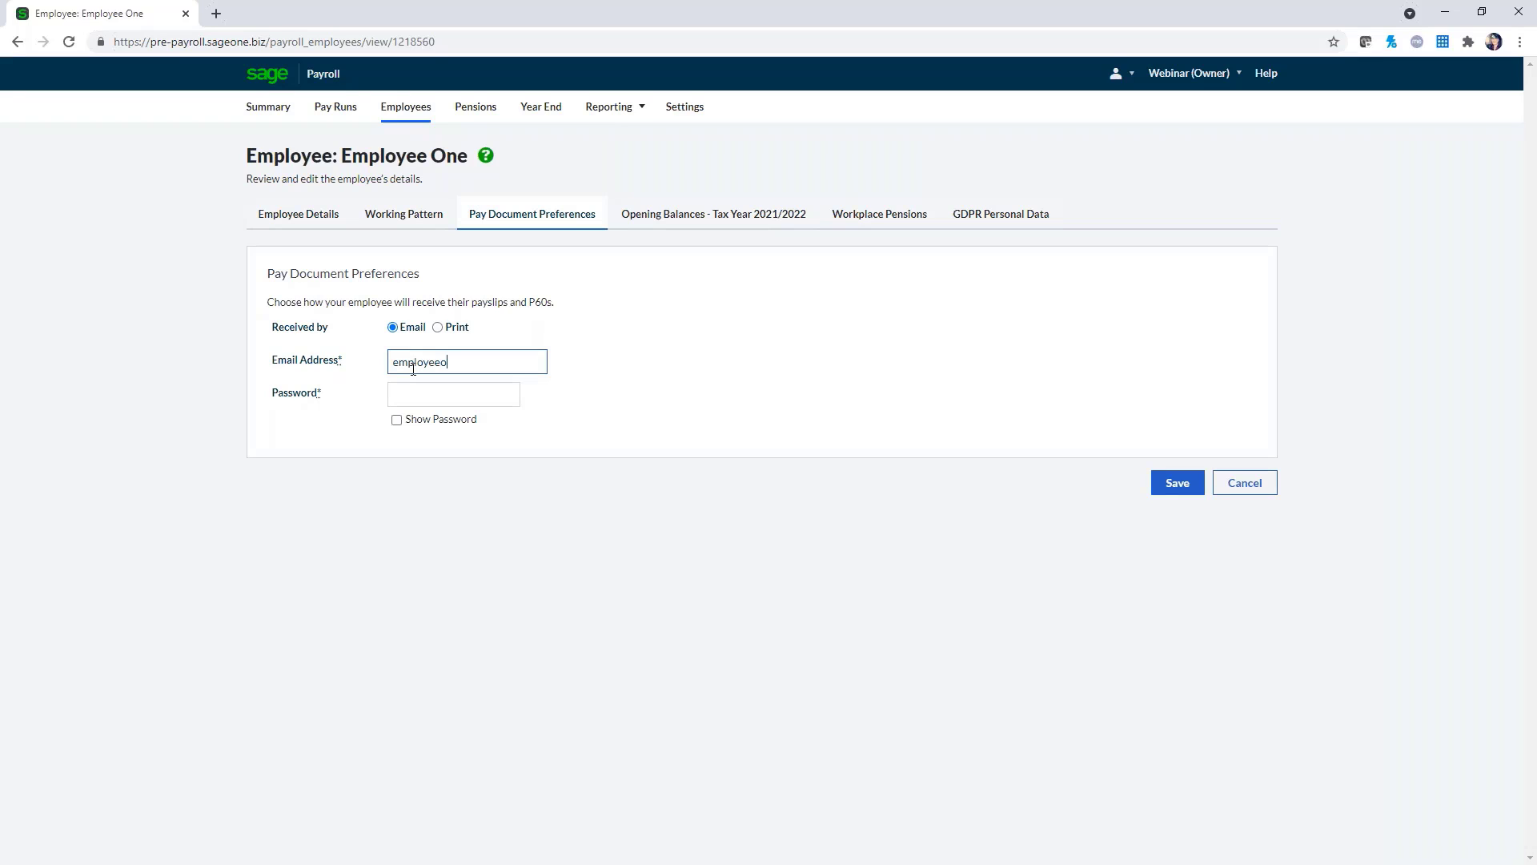
pyautogui.press('Tab')
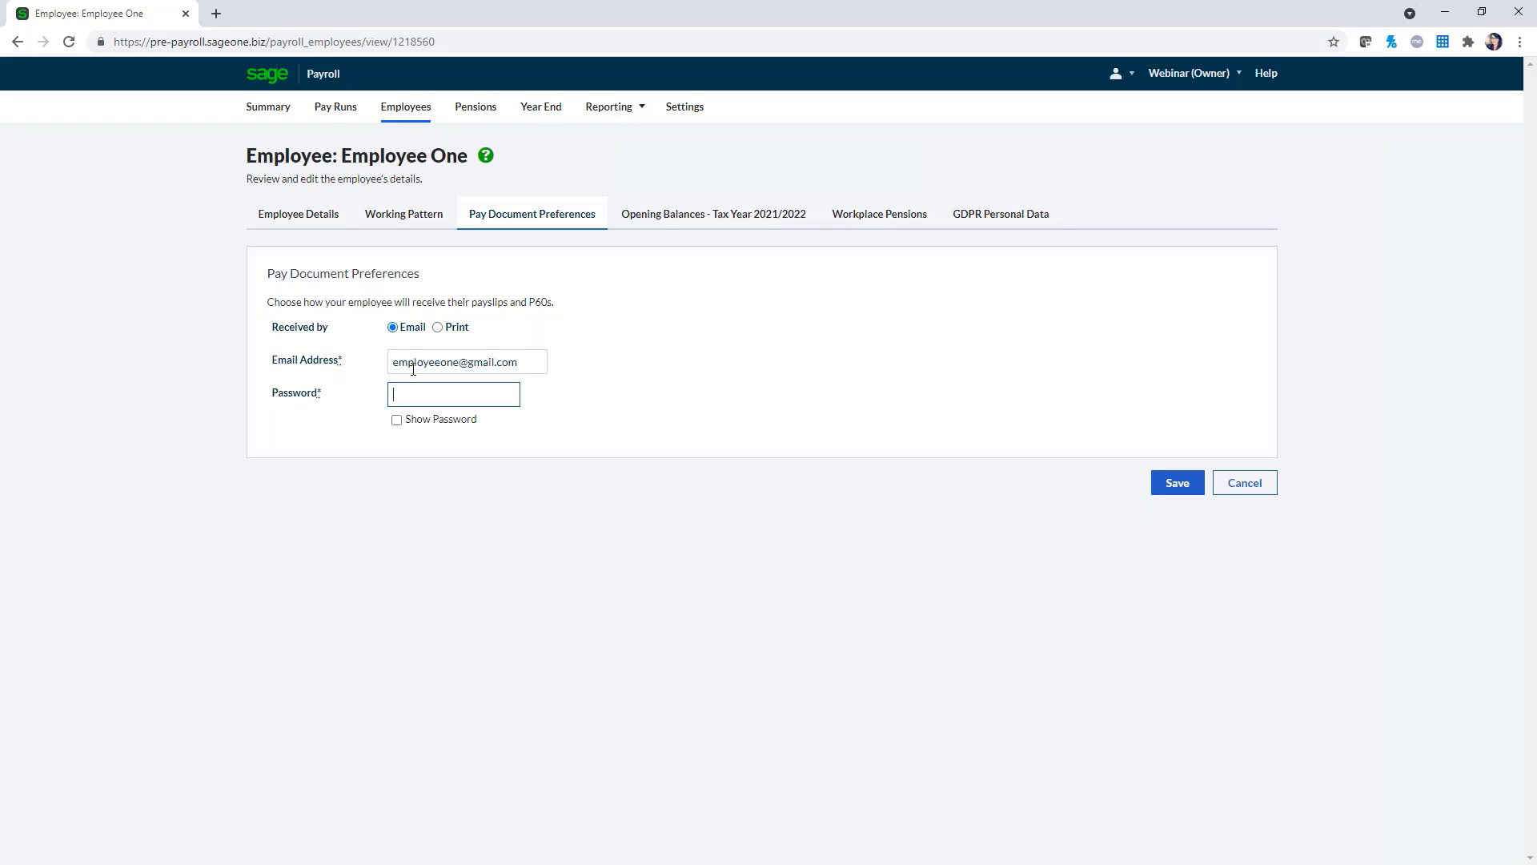
pyautogui.write('•••••••••')
pyautogui.click(1192, 484)
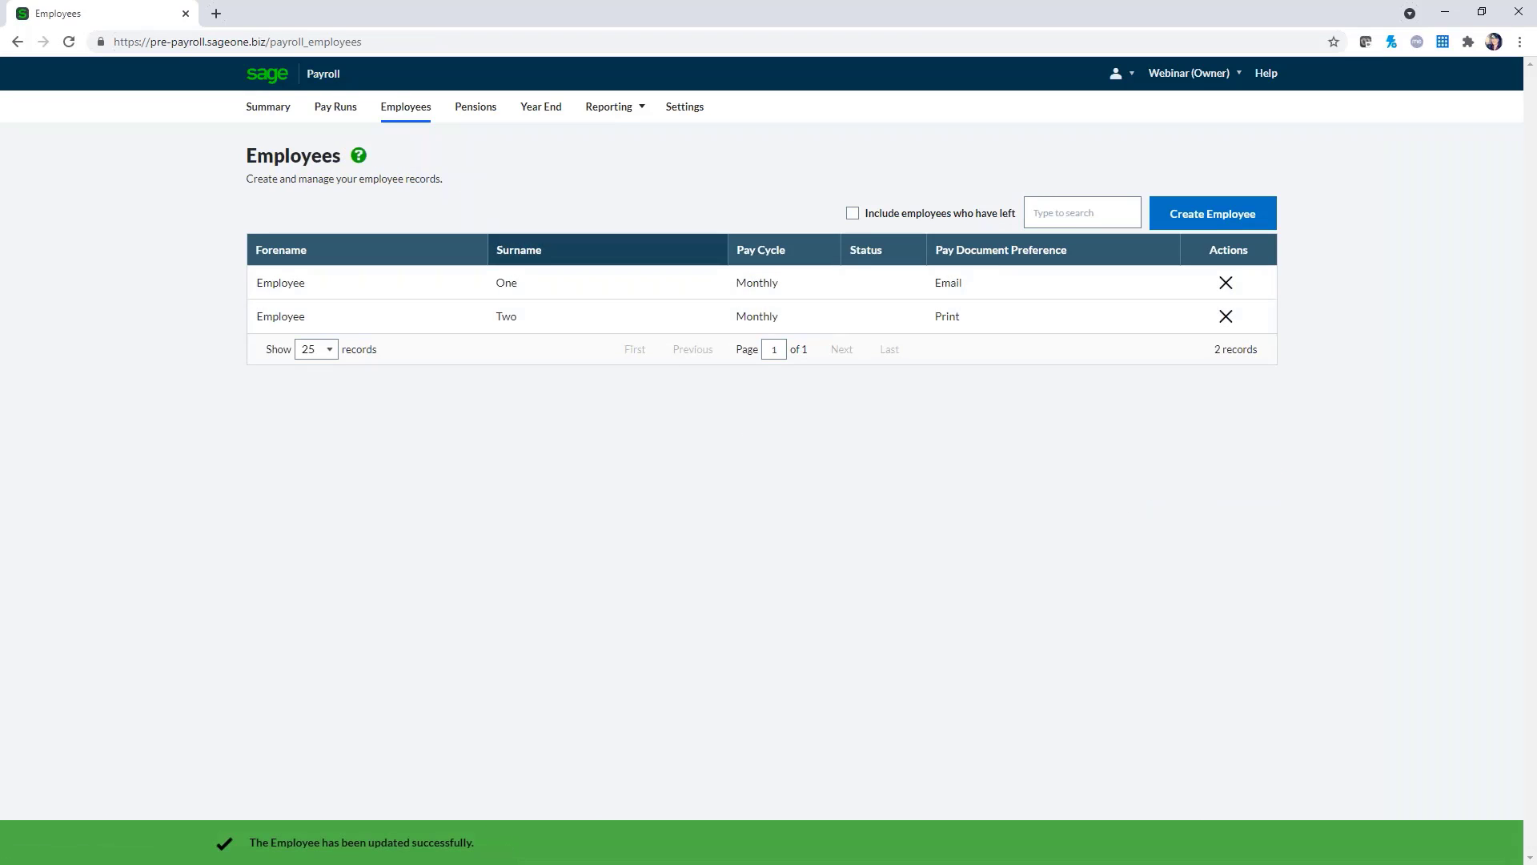
# Open the 29 Oct 2021 pay run and send Employee One's payslip email
pyautogui.click(351, 114)
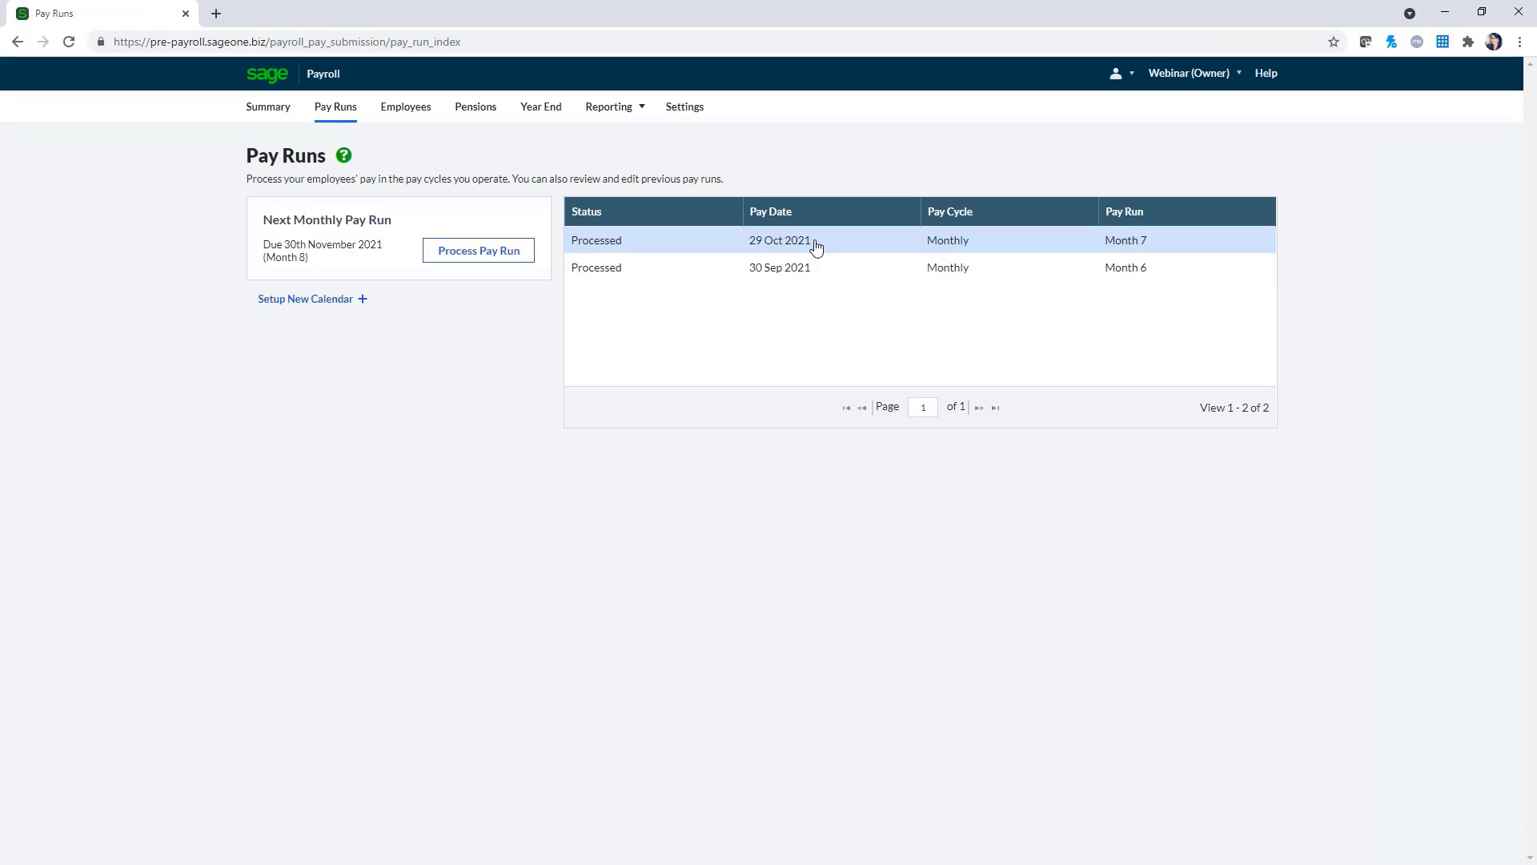
pyautogui.click(815, 244)
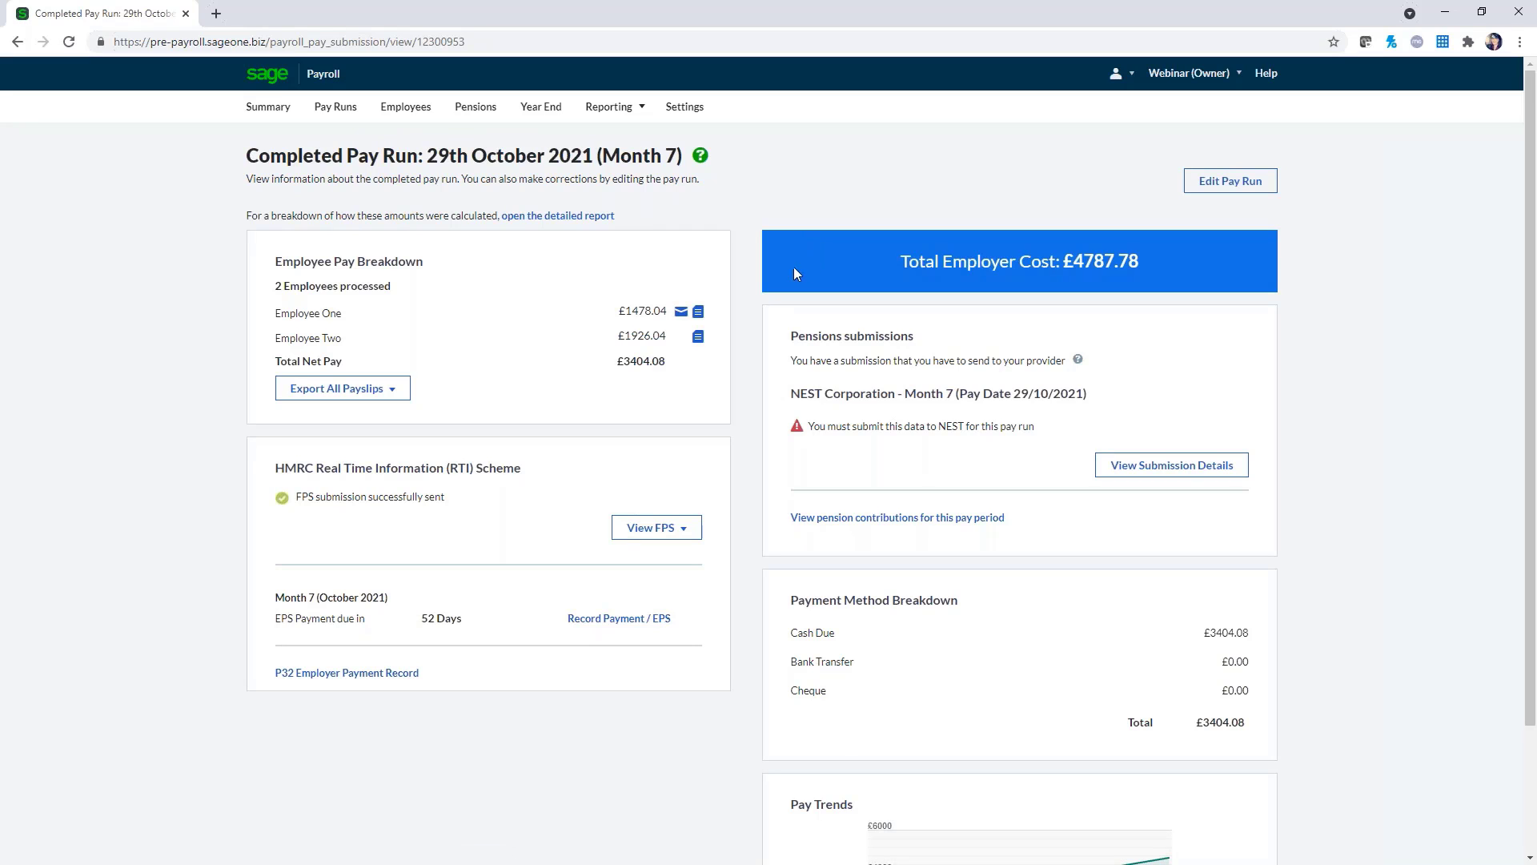
pyautogui.click(680, 317)
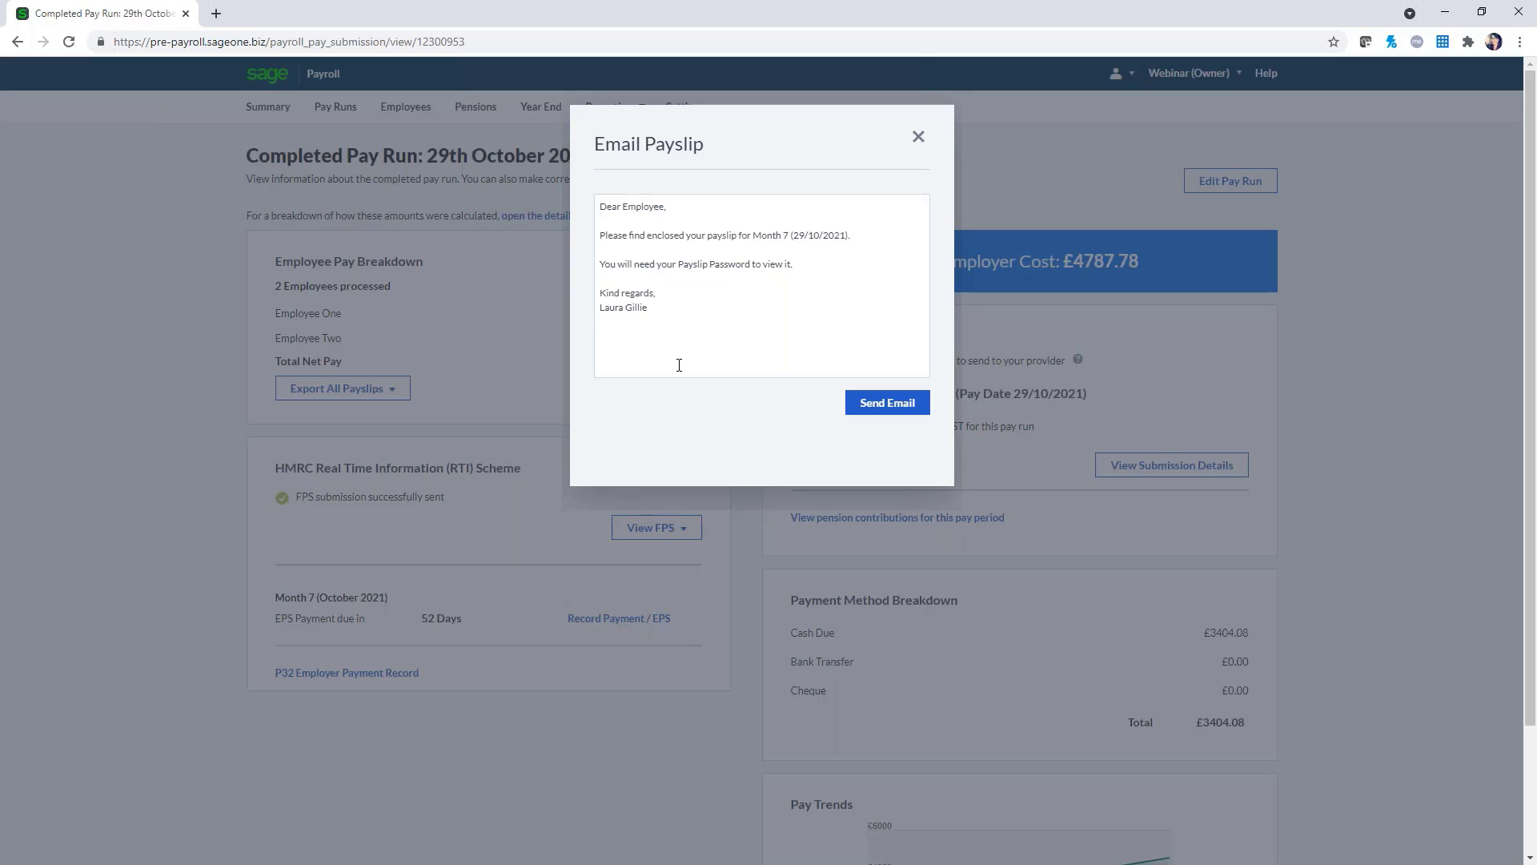
pyautogui.click(794, 264)
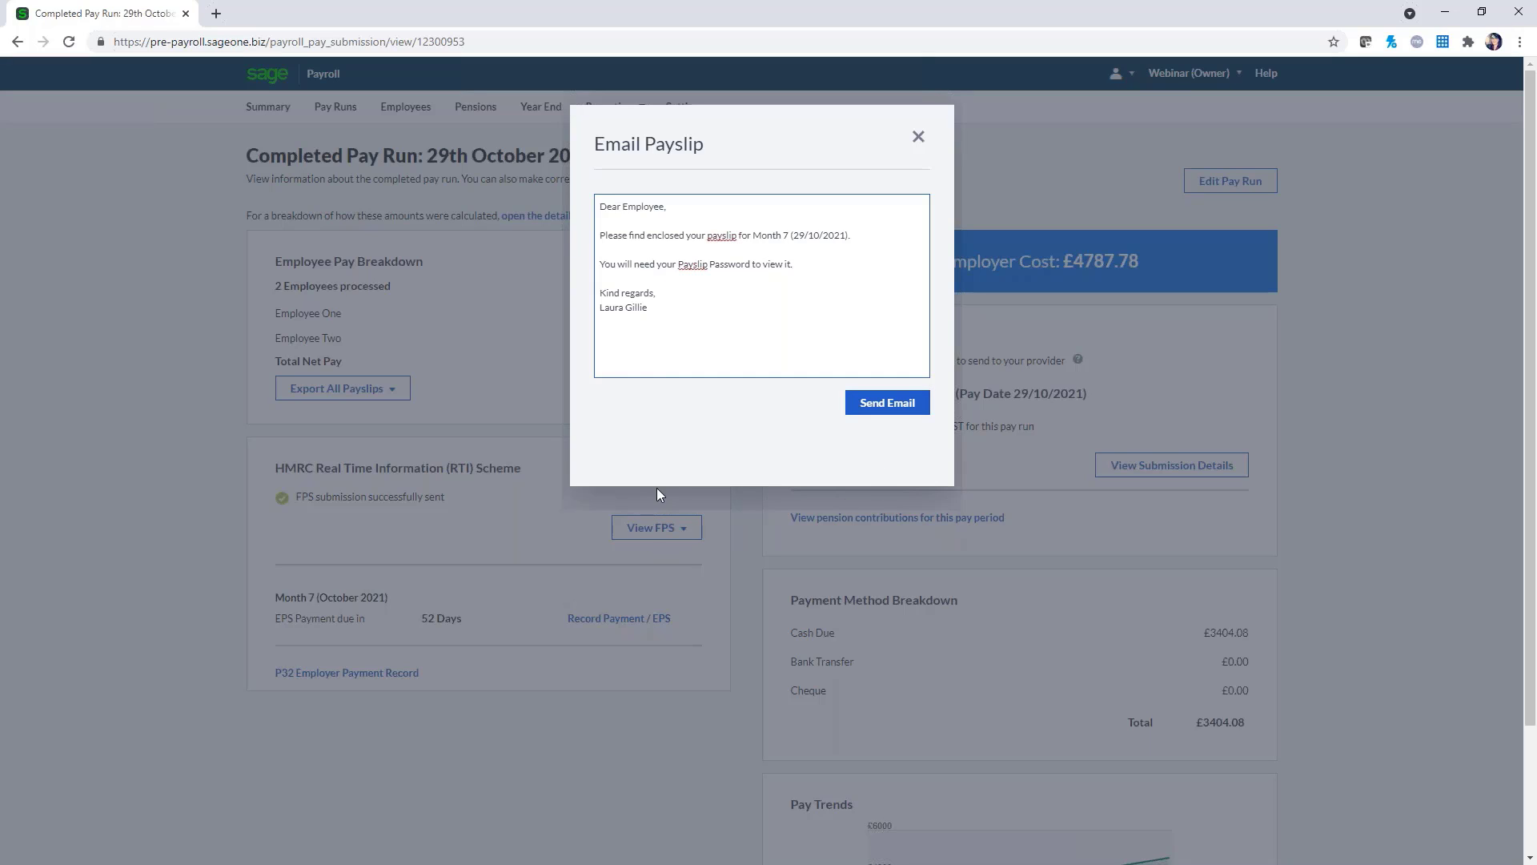
pyautogui.click(922, 139)
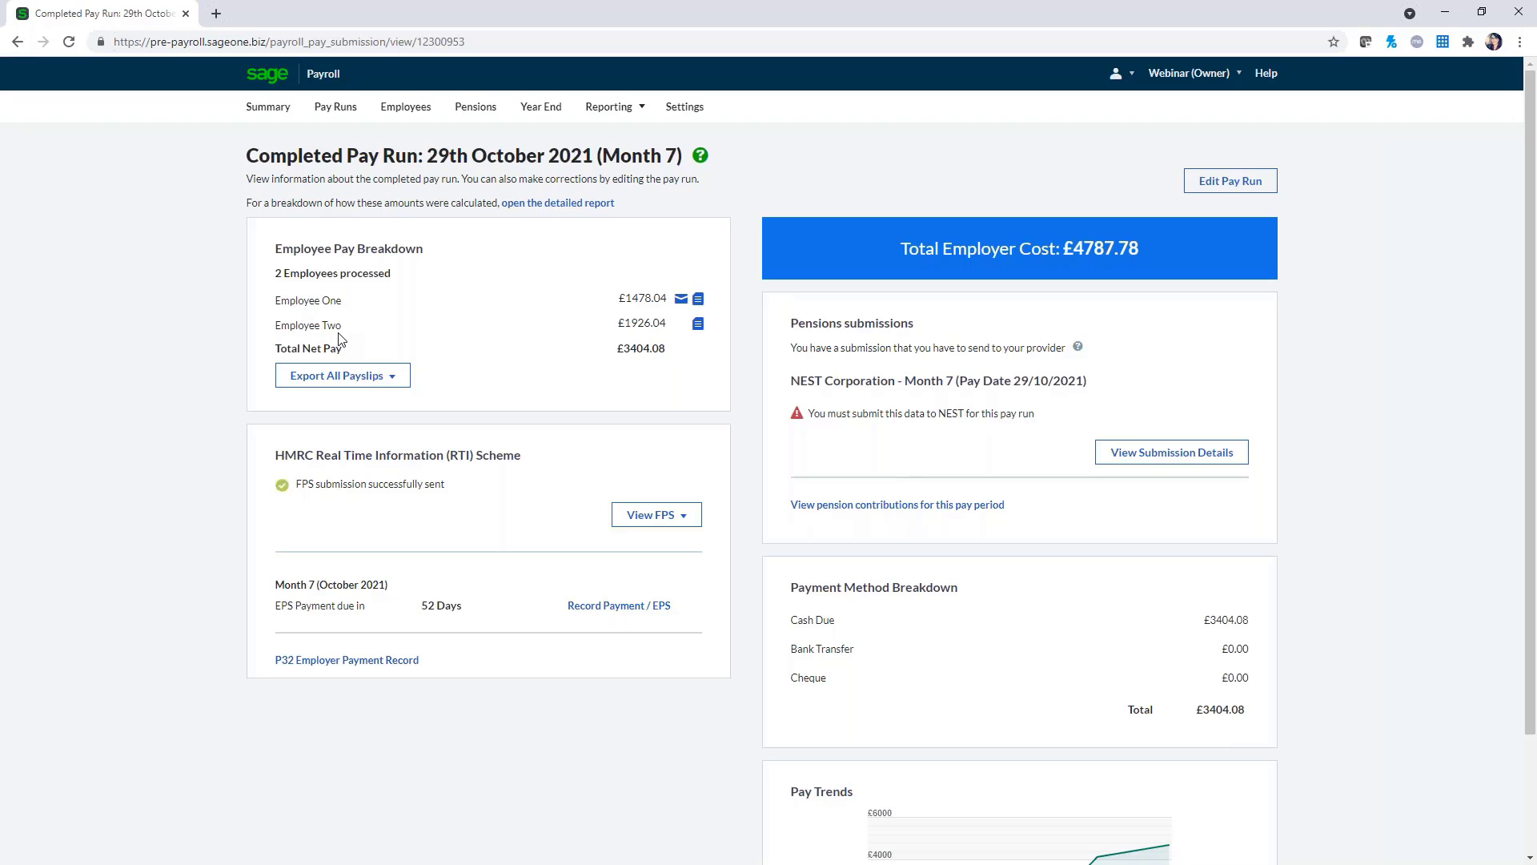
pyautogui.click(1171, 456)
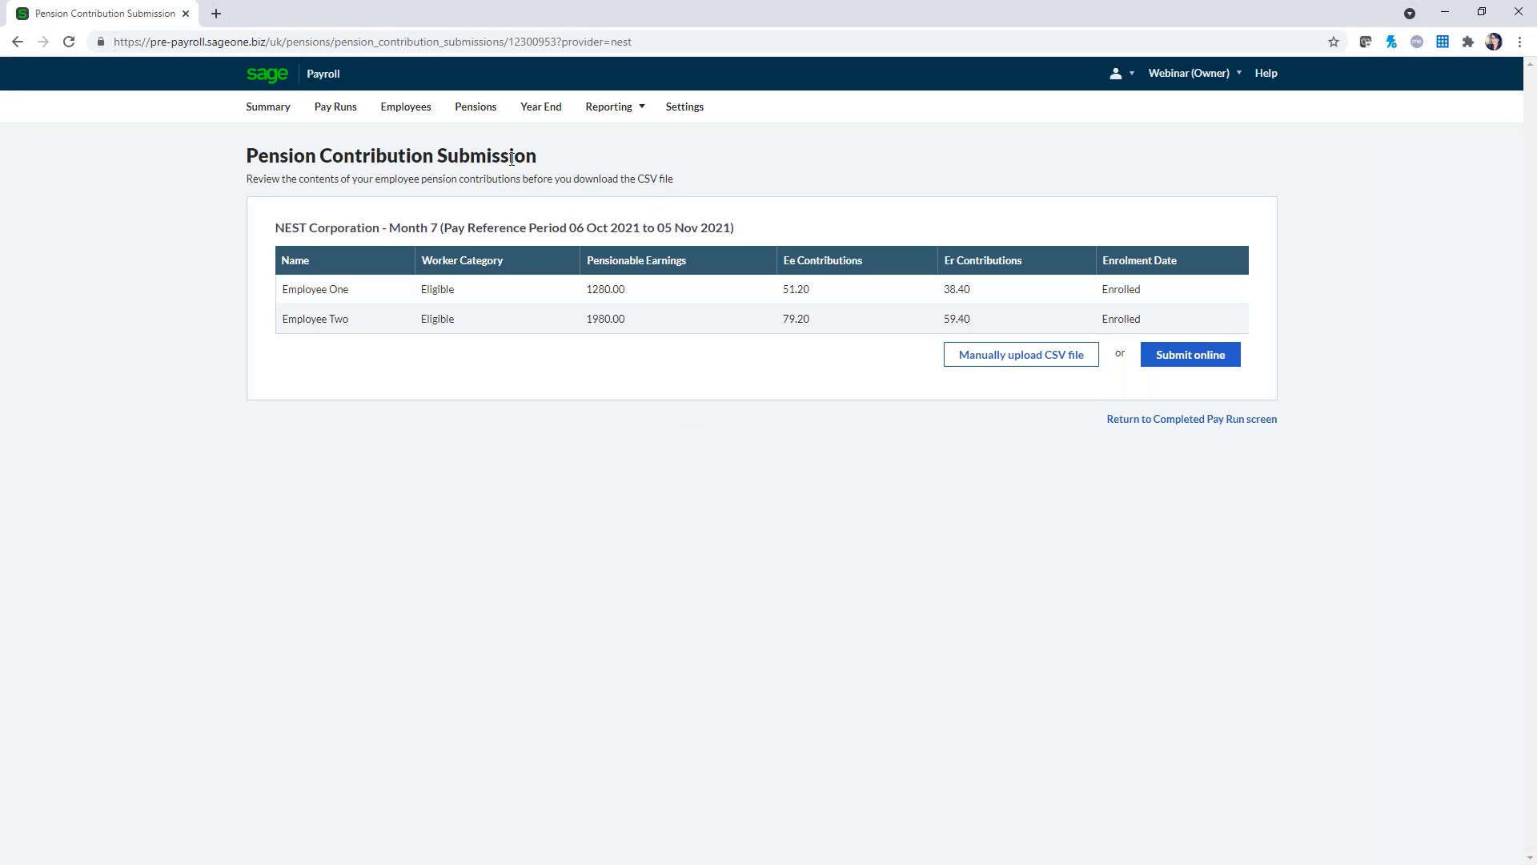
pyautogui.click(17, 42)
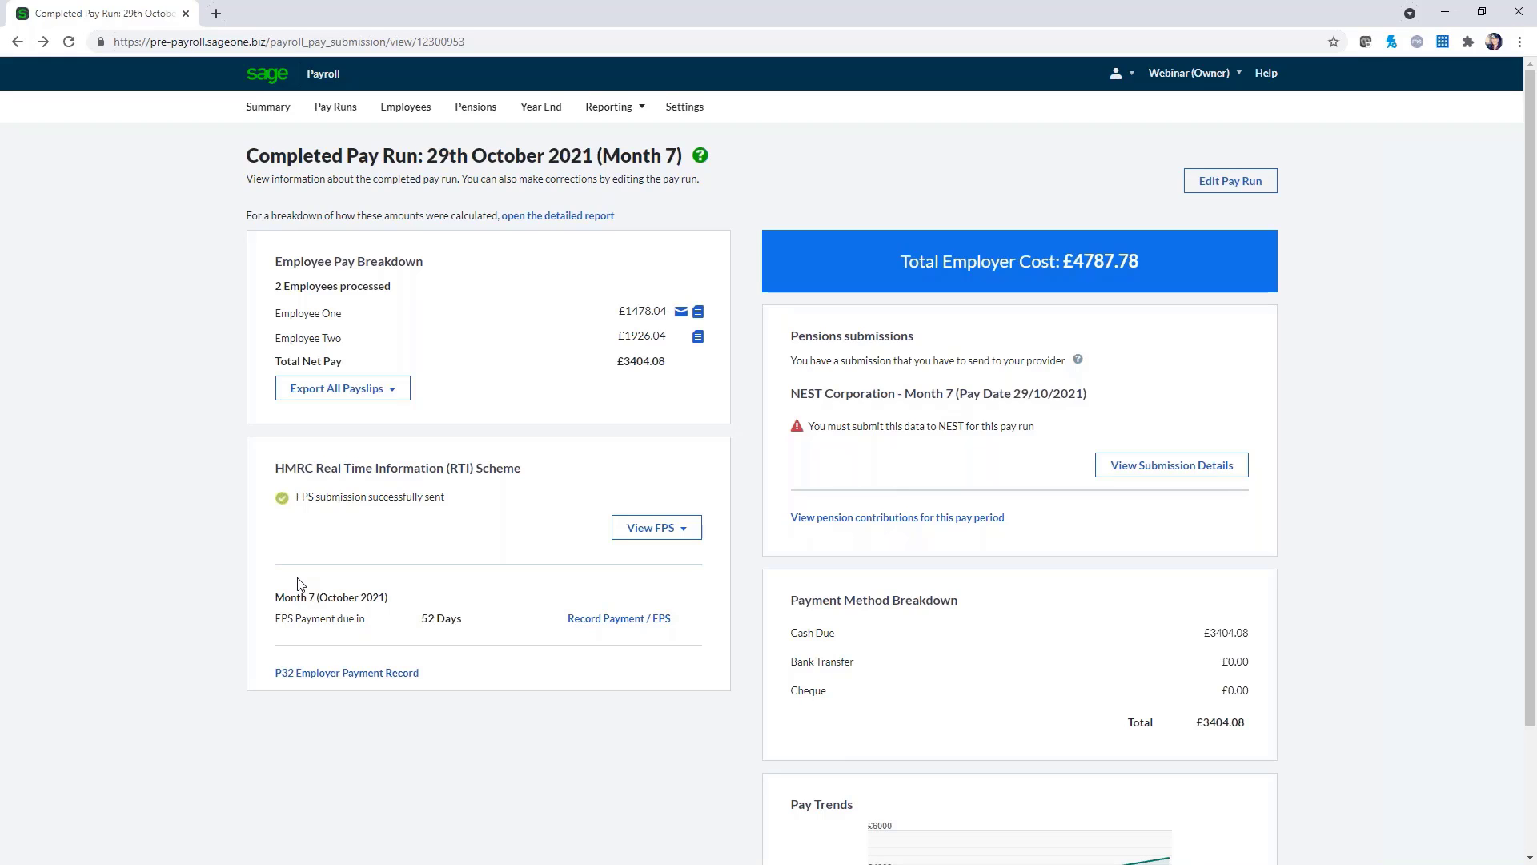
# Show the Payroll Summary with the 30th November 2021 Month 8 pay run next
pyautogui.scroll(-1, 300, 583)
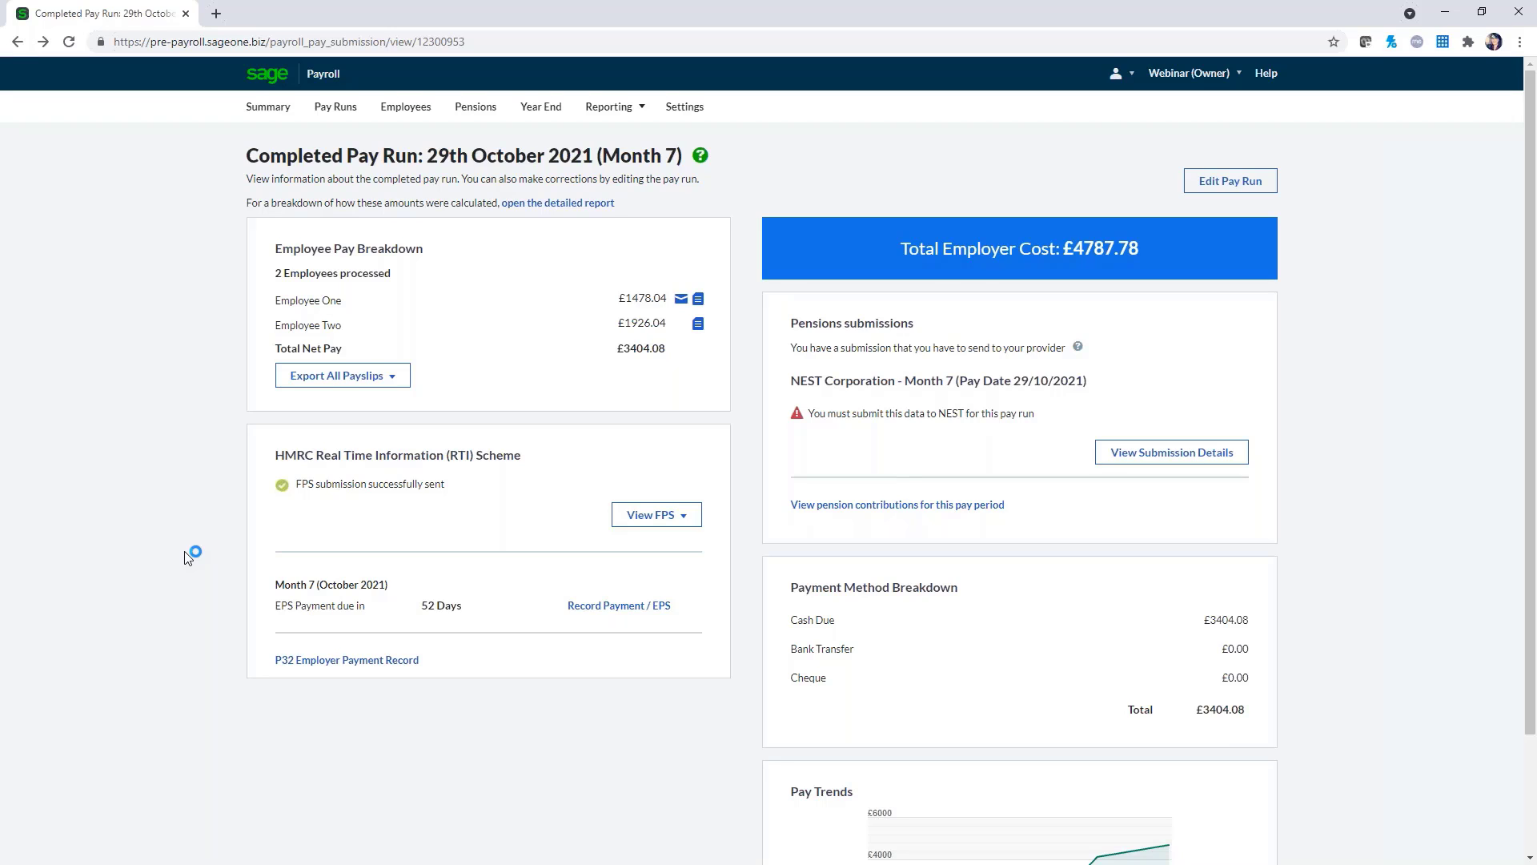
pyautogui.click(283, 118)
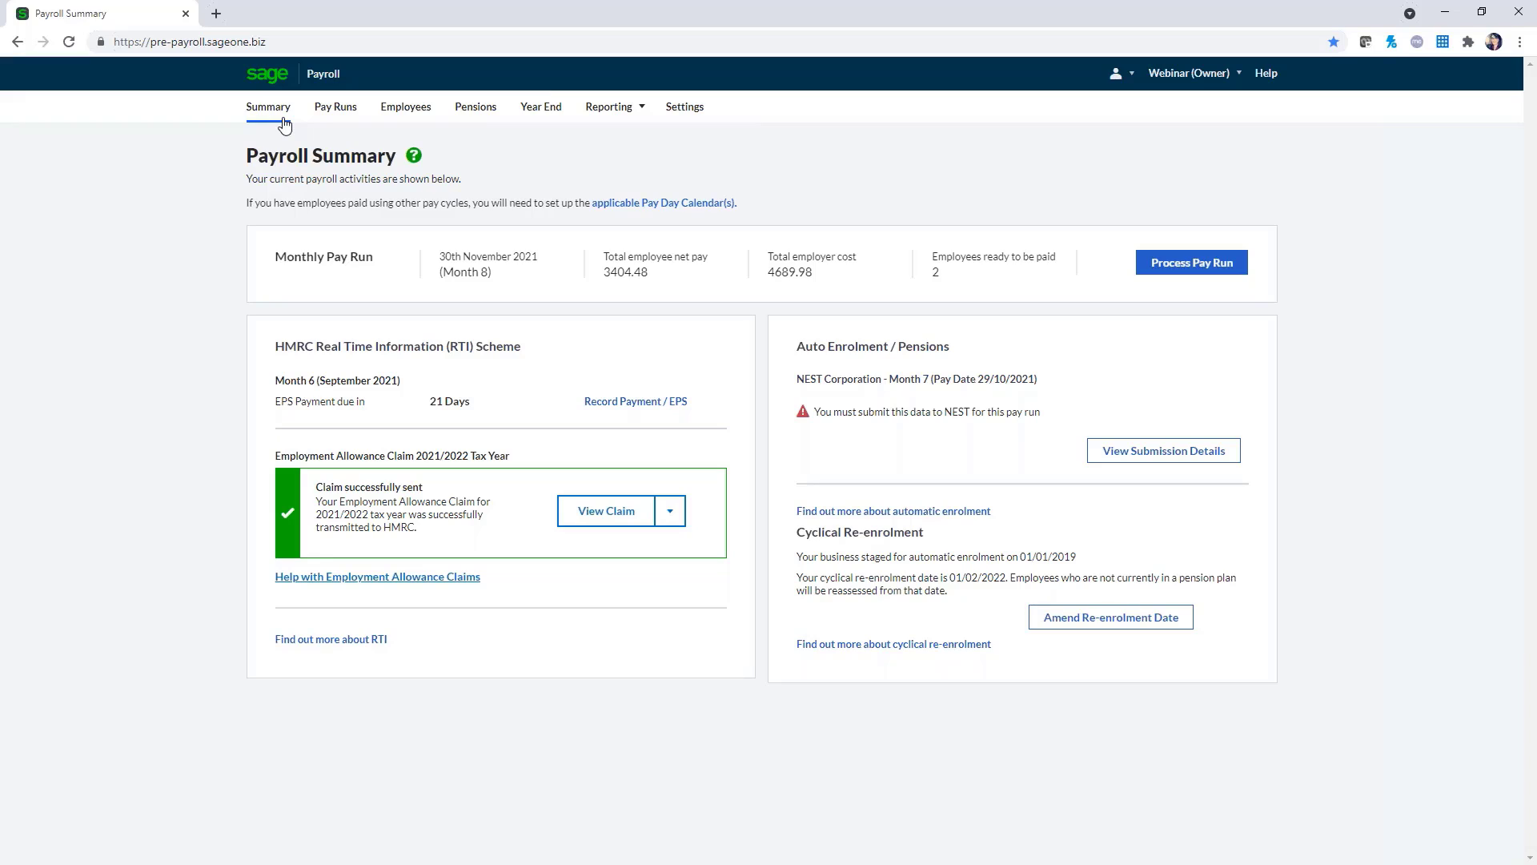
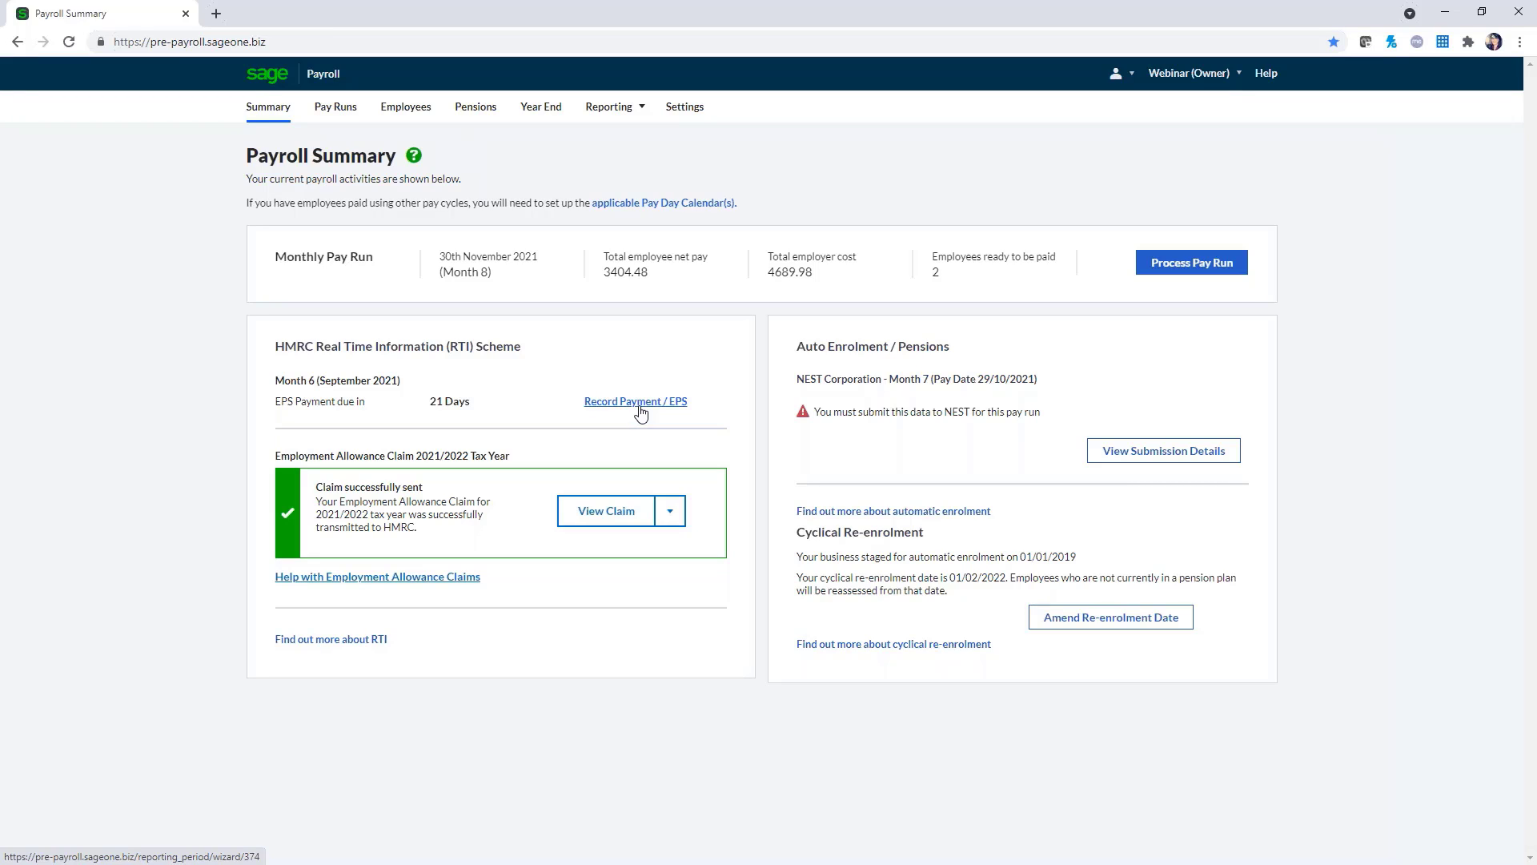
# Start the Month 6 Record Payment / EPS and set small employer's relief and NI Employment Allowance to Yes
pyautogui.click(640, 410)
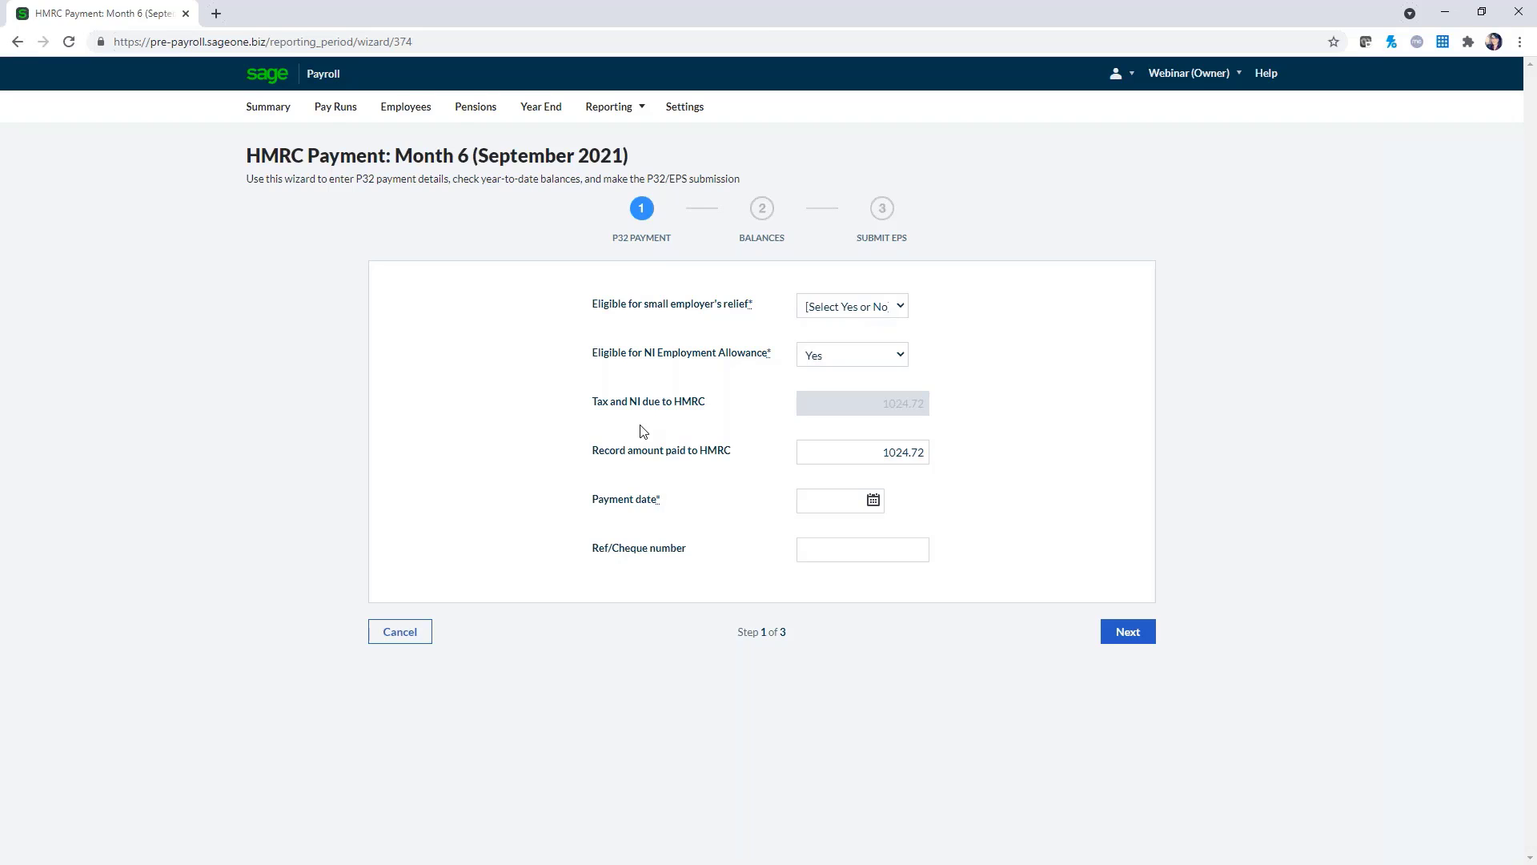
pyautogui.click(896, 312)
pyautogui.click(898, 345)
pyautogui.click(902, 306)
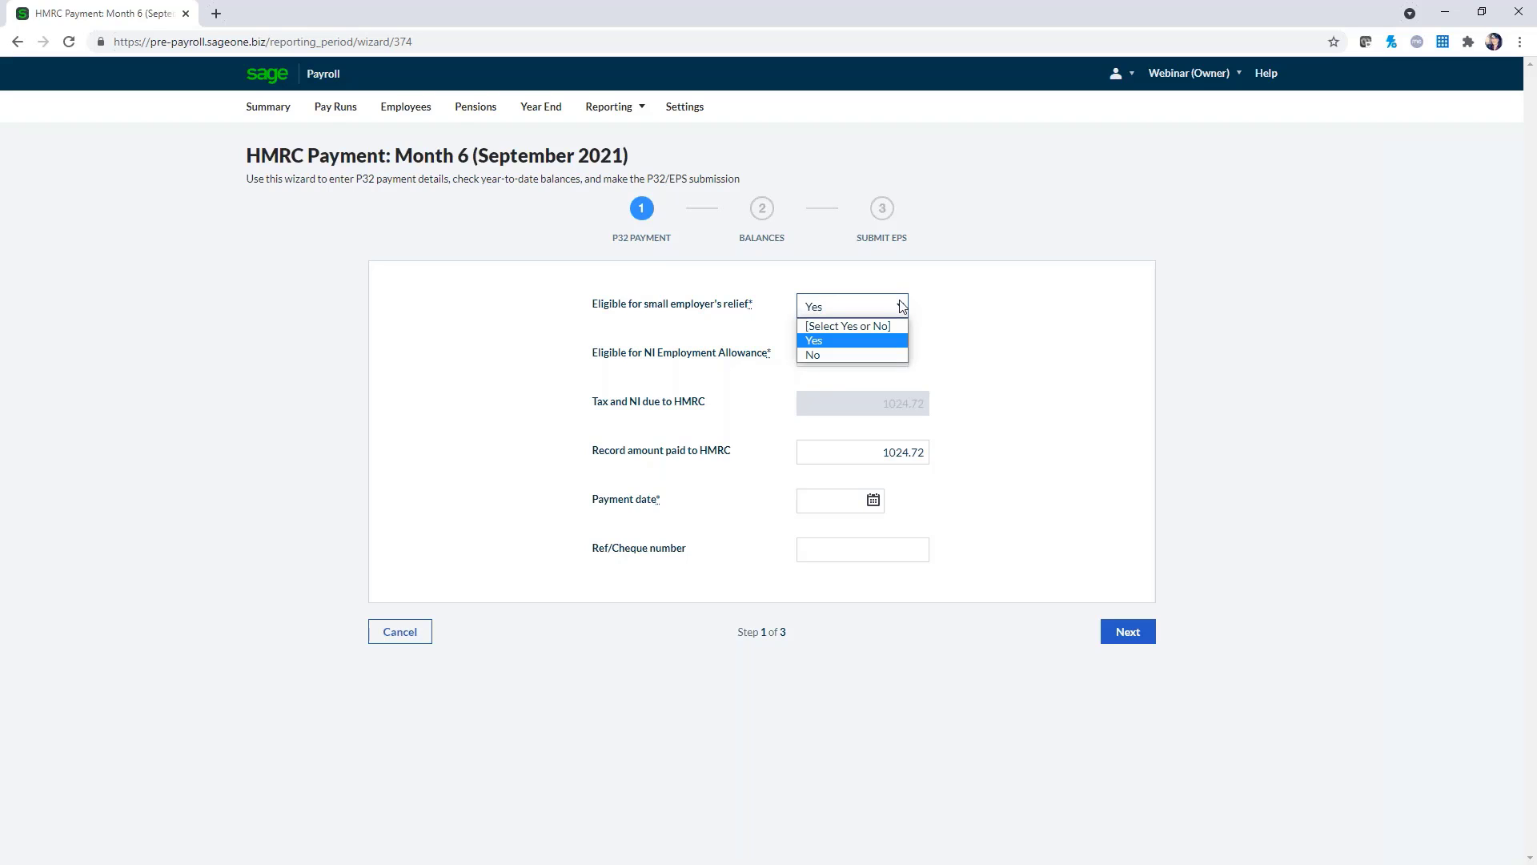
pyautogui.click(886, 354)
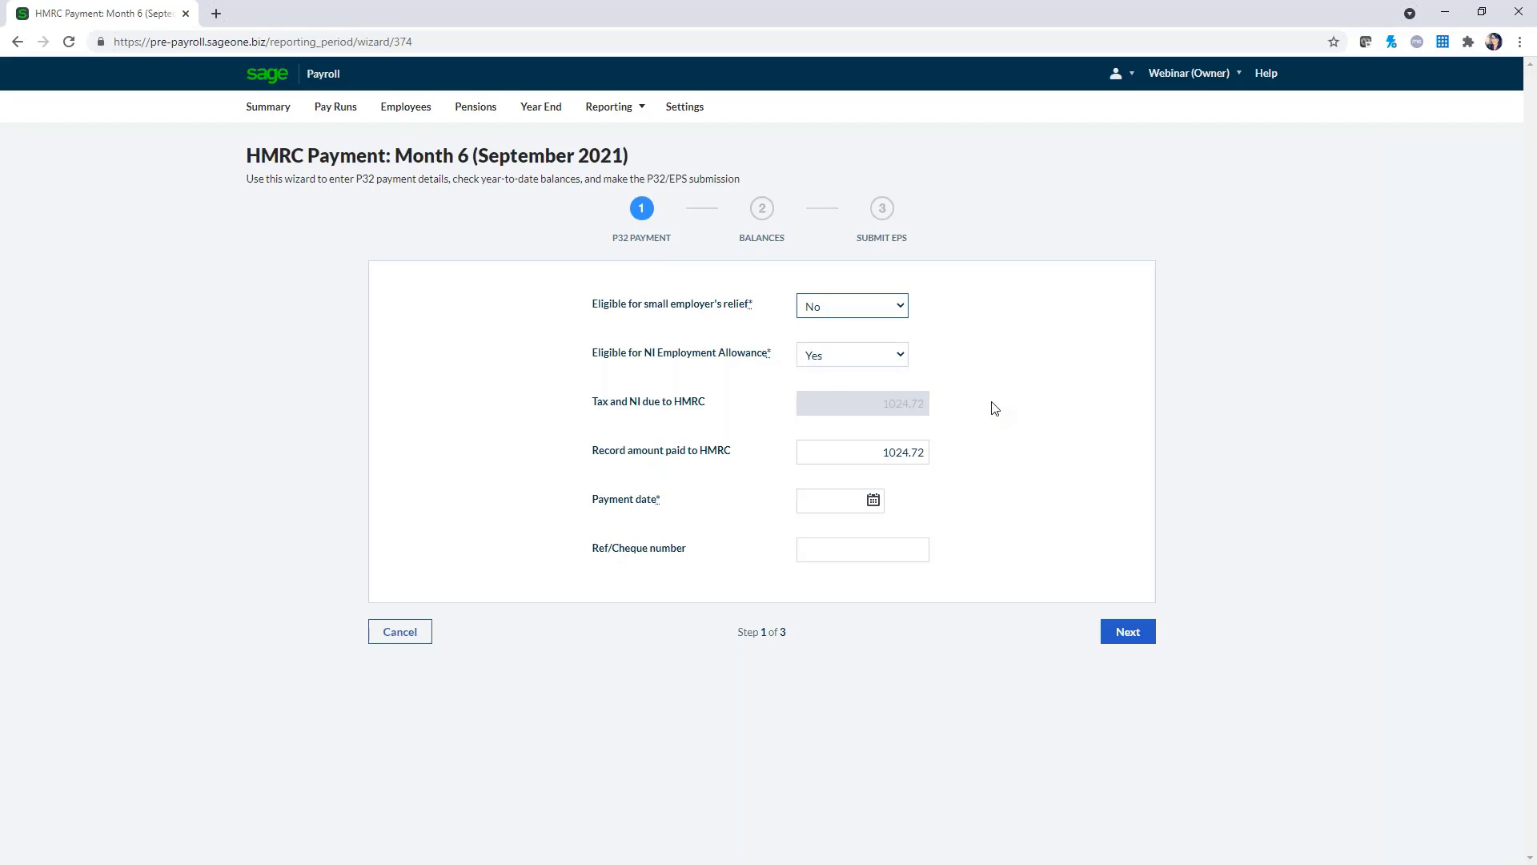
pyautogui.click(897, 309)
pyautogui.click(809, 339)
pyautogui.click(900, 358)
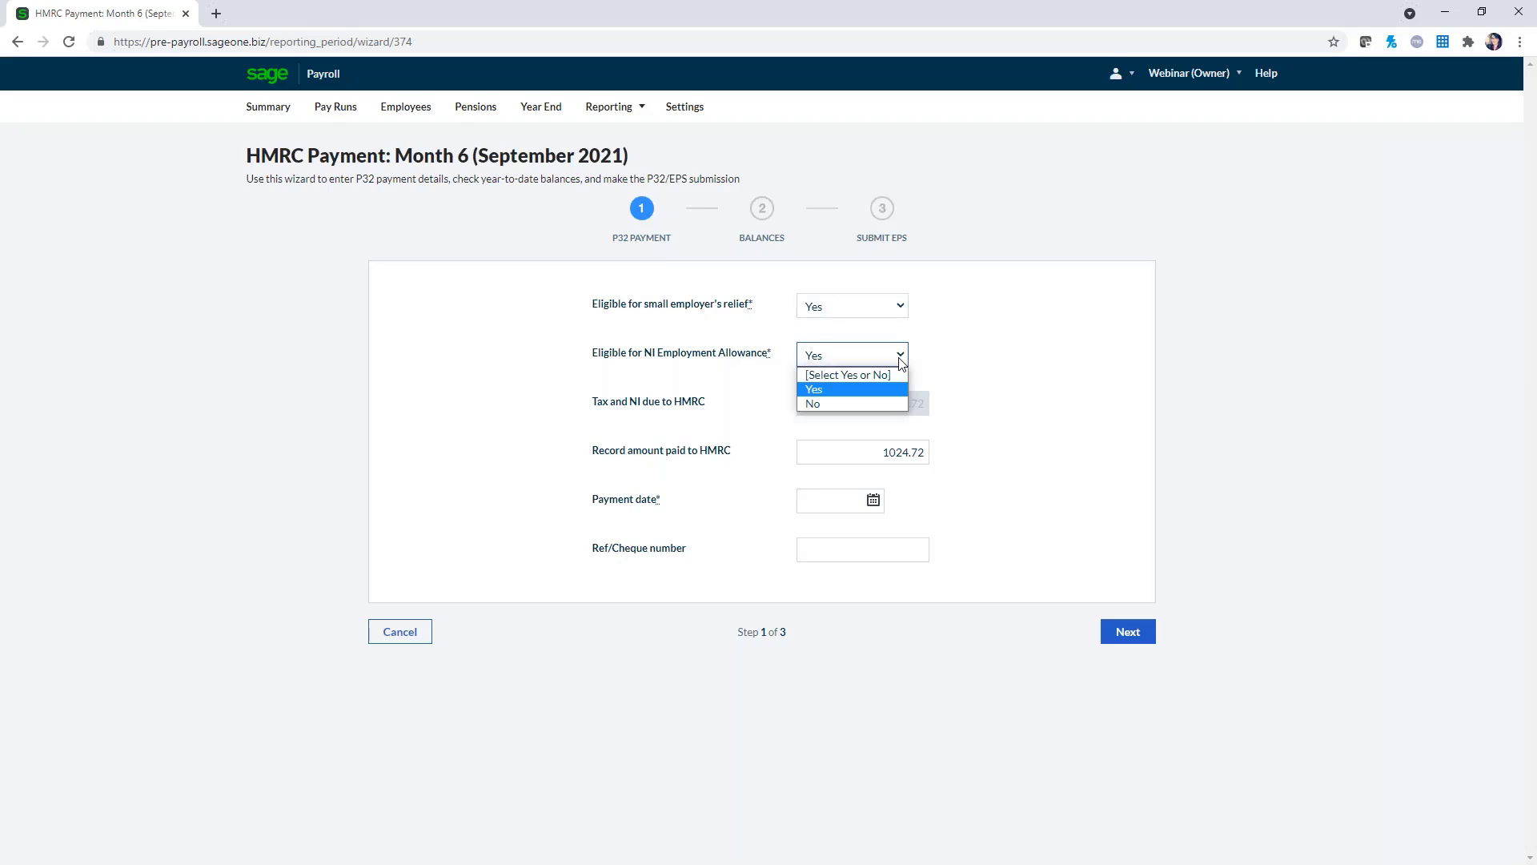
pyautogui.click(899, 358)
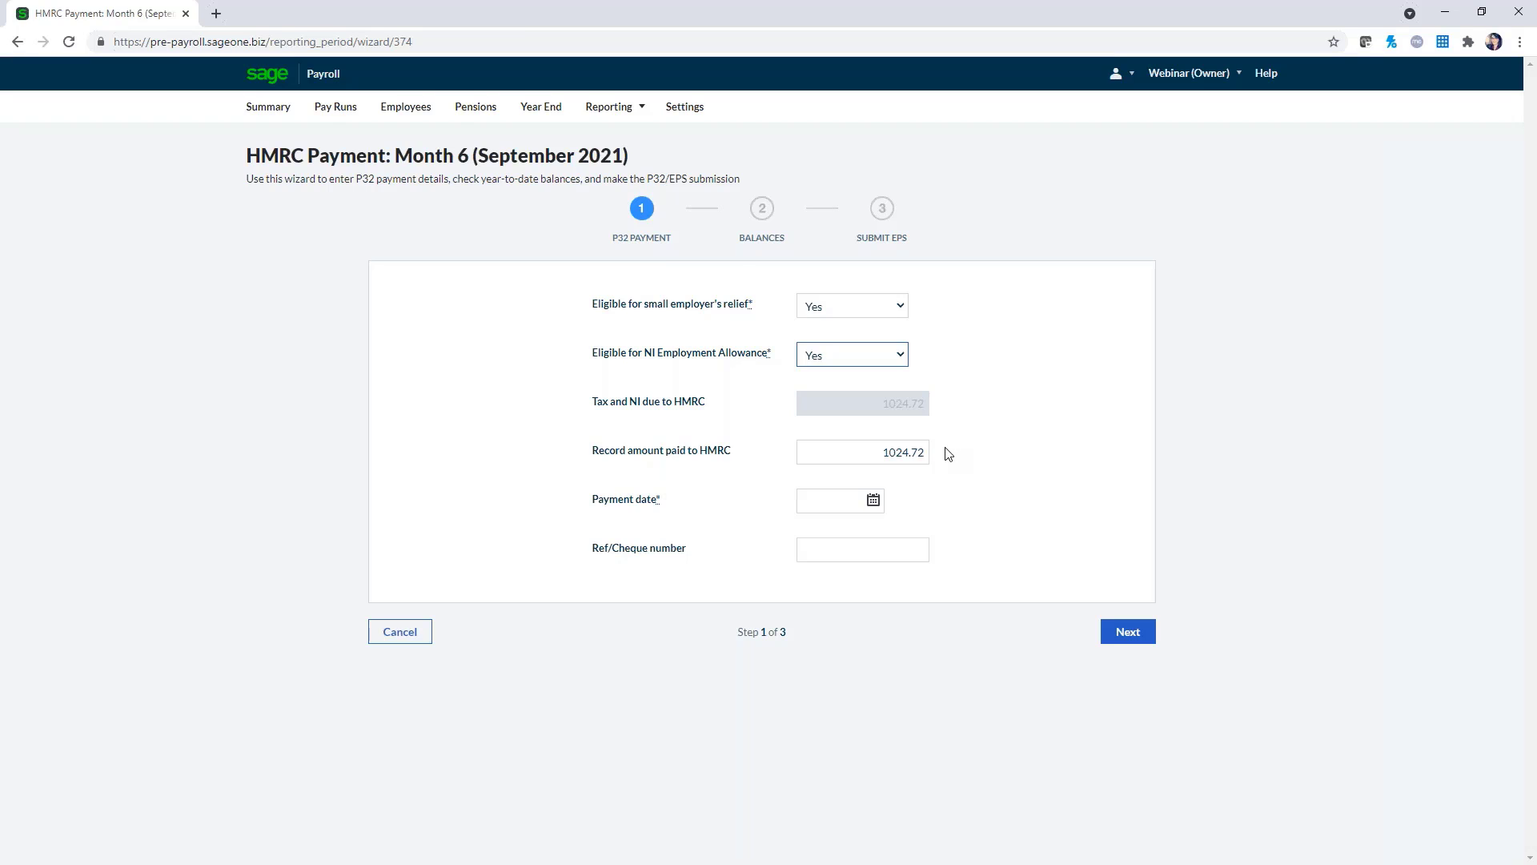
# Date the 1024.72 Month 6 P32 payment 20/10/2021 and continue to the Balances step
pyautogui.click(874, 500)
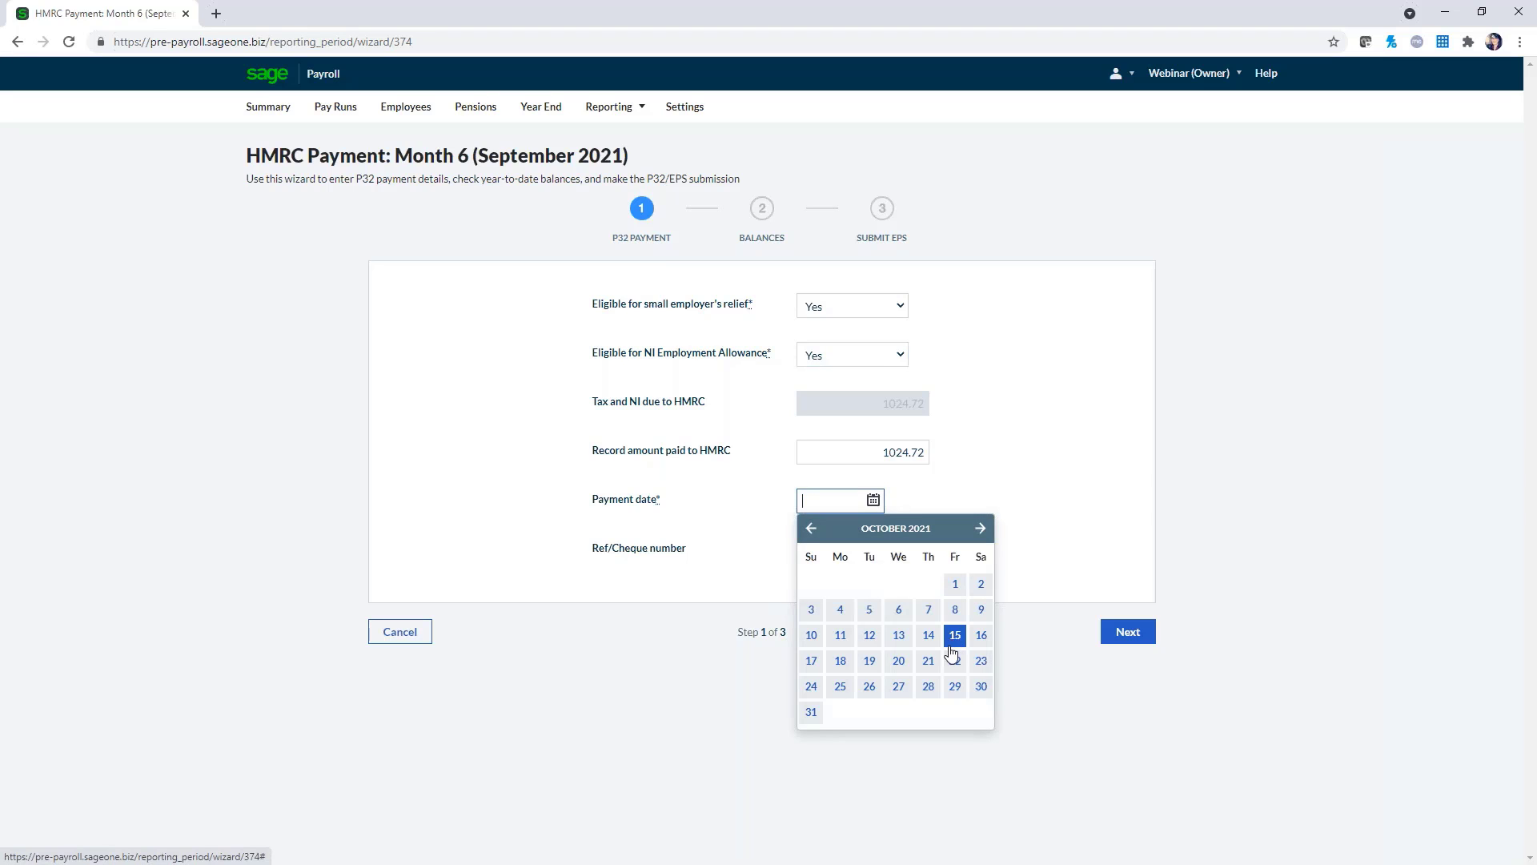
pyautogui.click(899, 662)
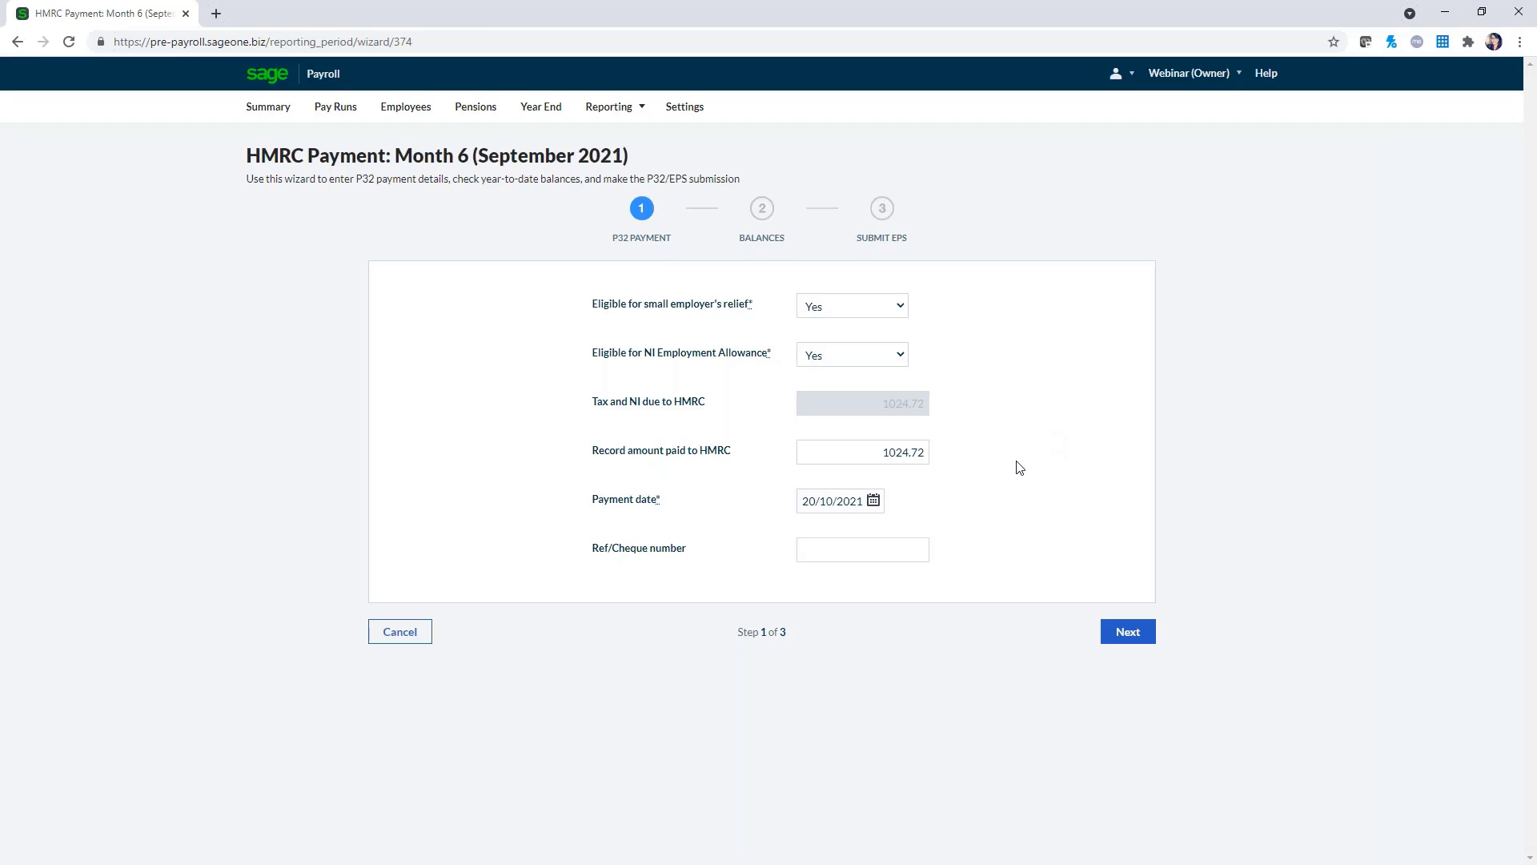
pyautogui.click(907, 545)
pyautogui.click(1129, 635)
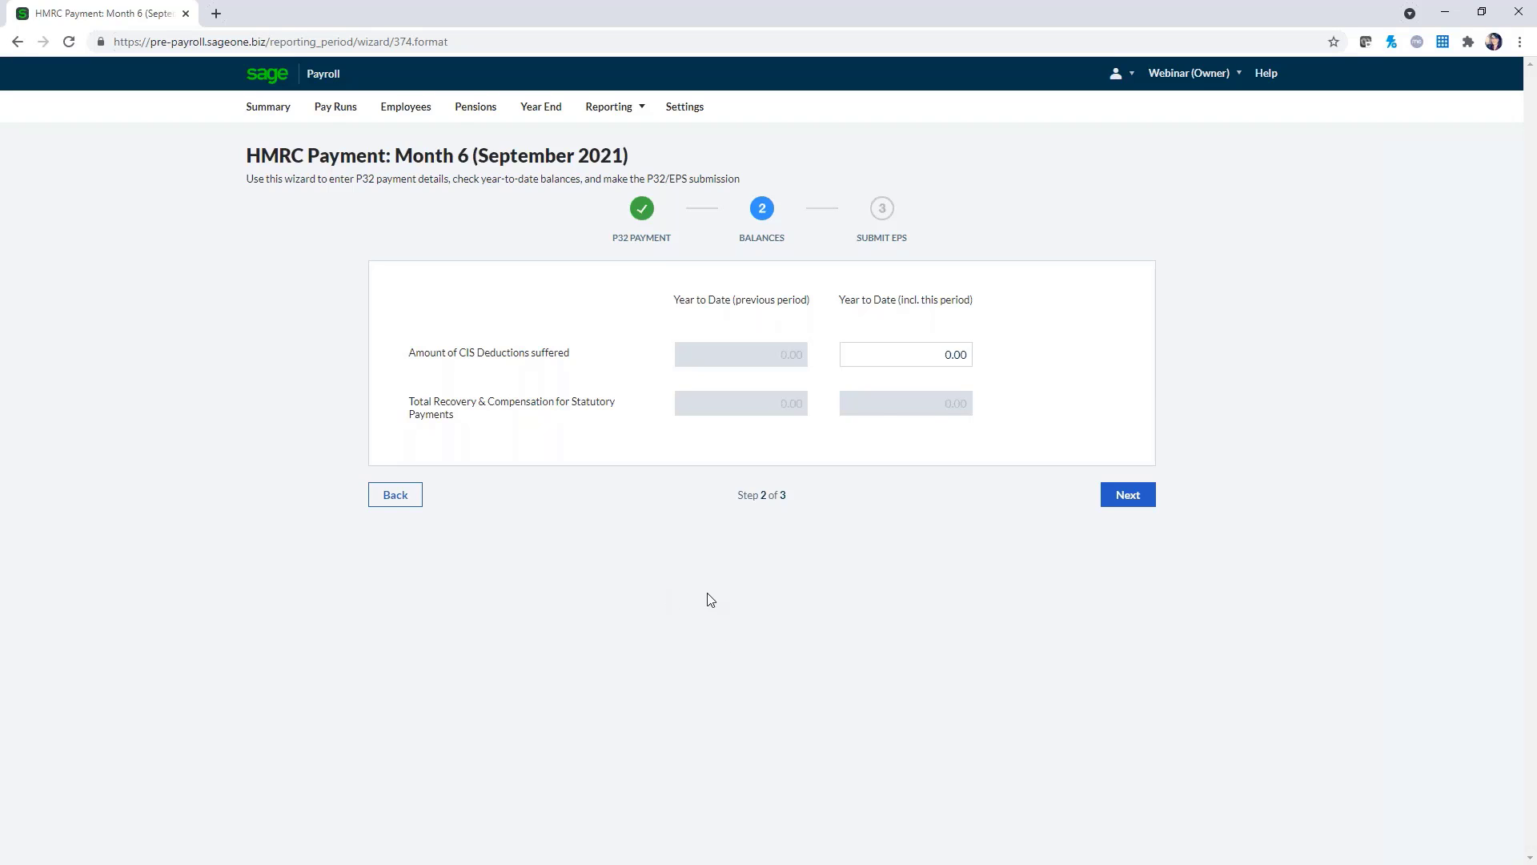
# Leave year-to-date CIS deductions at 0.00 and move on to Submit EPS
pyautogui.click(889, 357)
pyautogui.click(1130, 496)
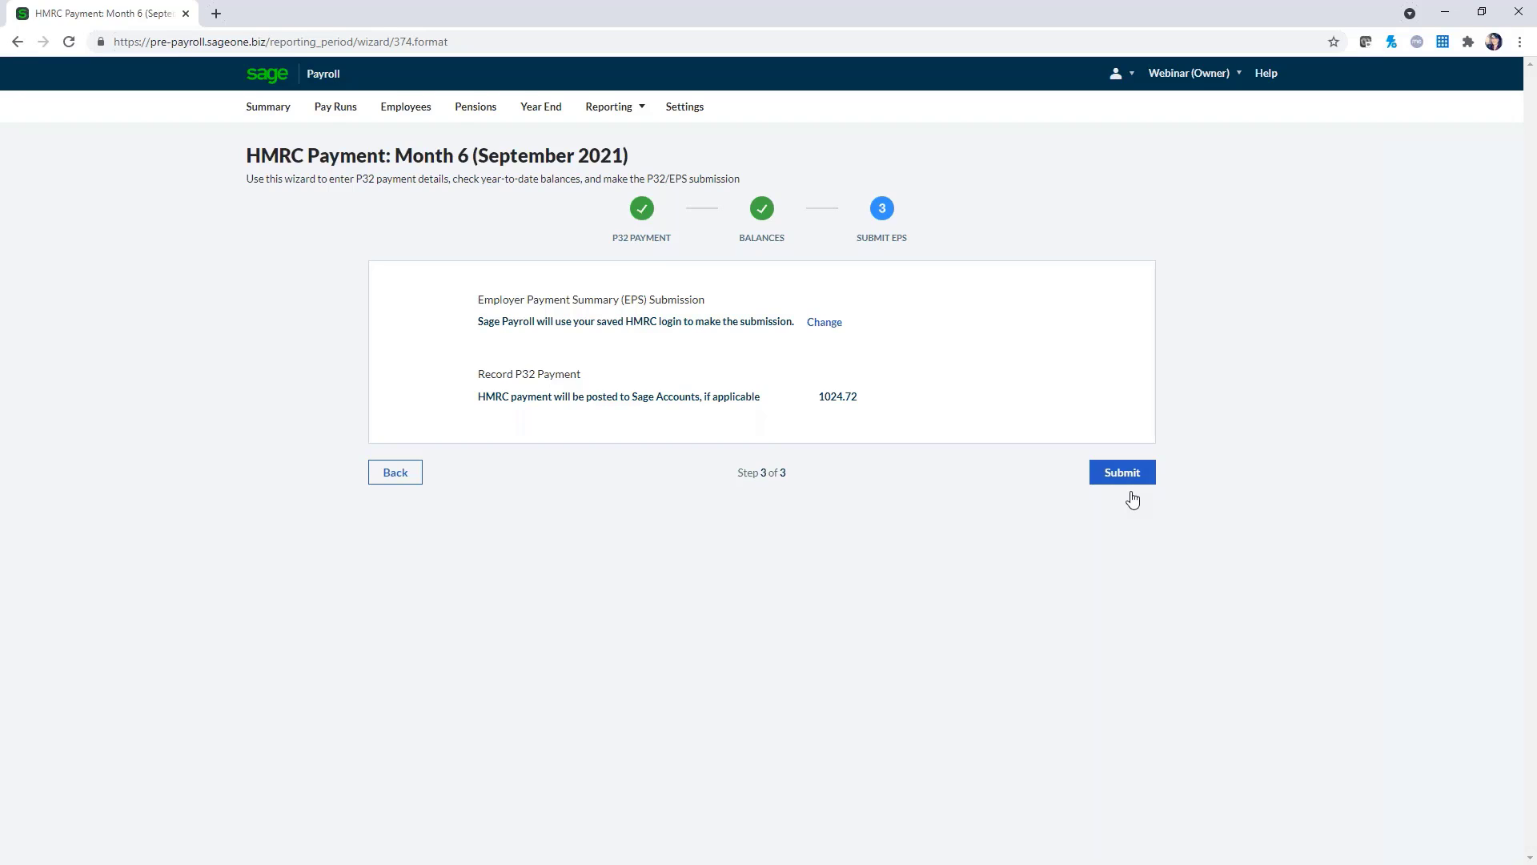
# Send the Month 6 EPS, then open the processed 29th October 2021 Month 7 pay run
pyautogui.click(1129, 477)
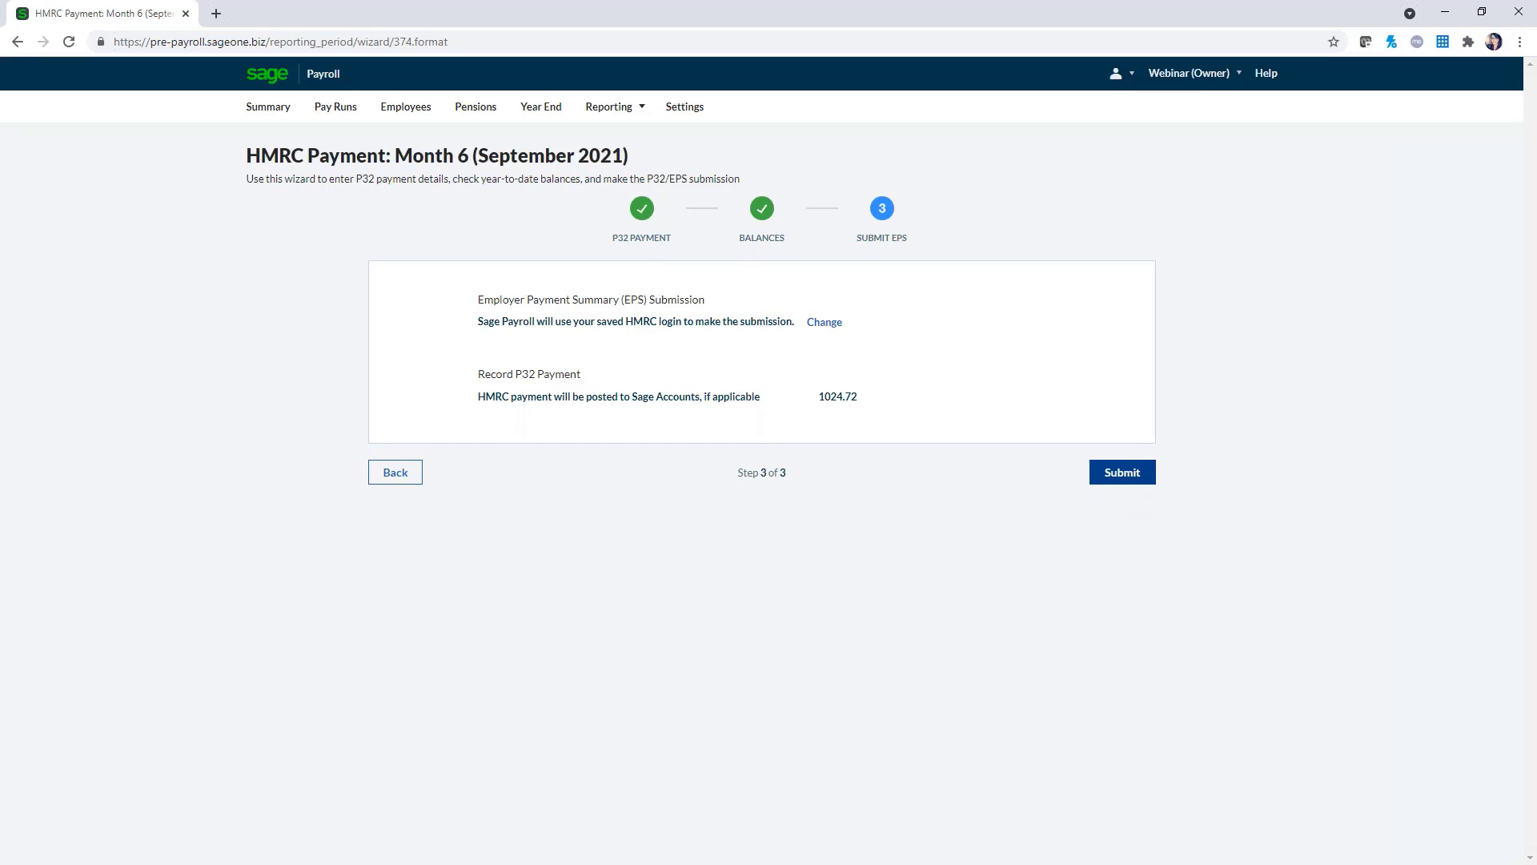
pyautogui.click(1130, 482)
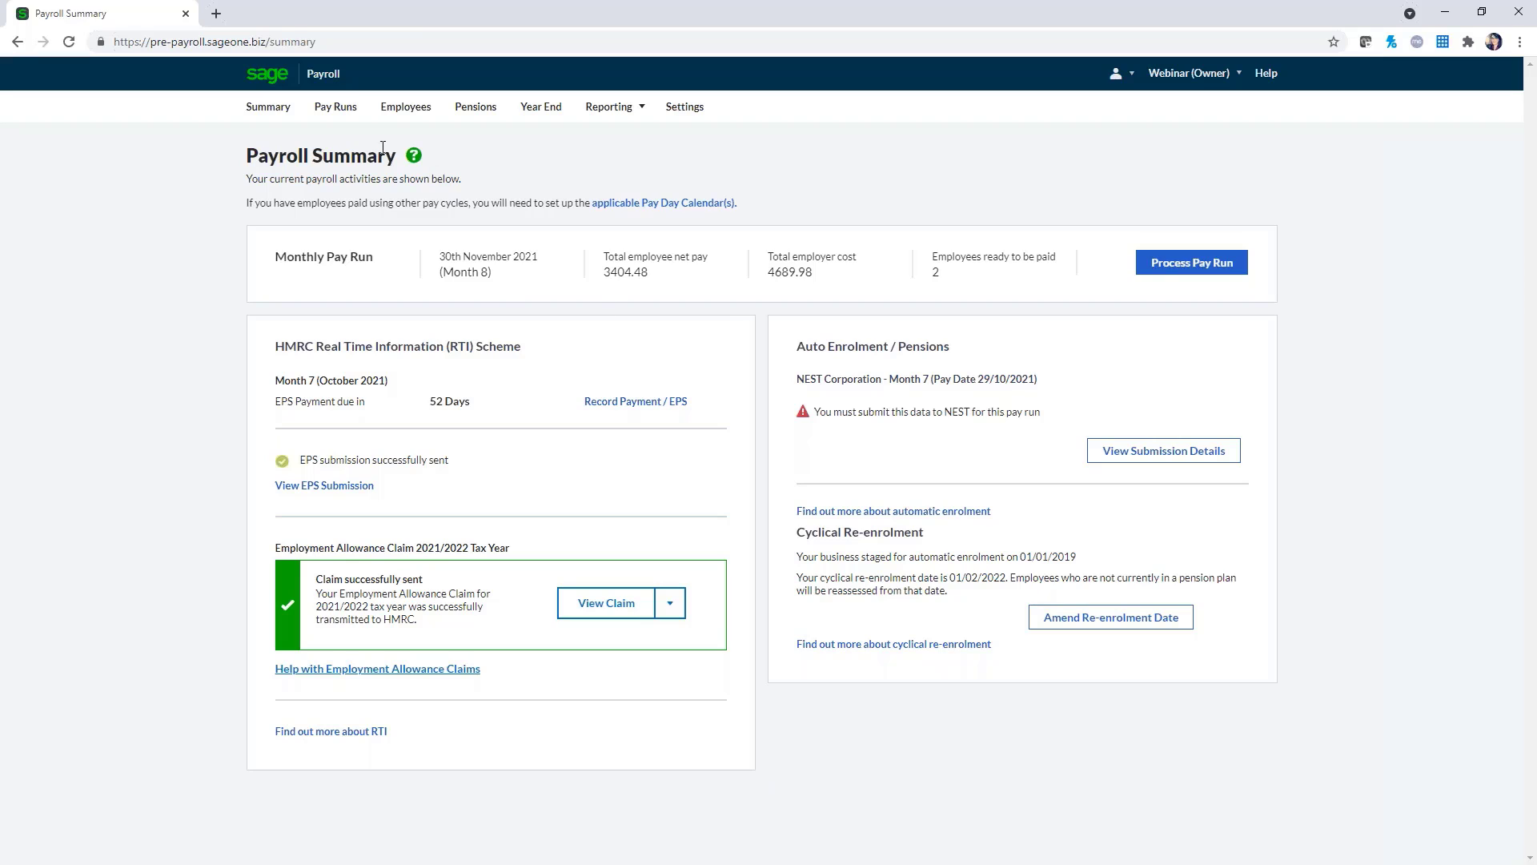
pyautogui.click(336, 112)
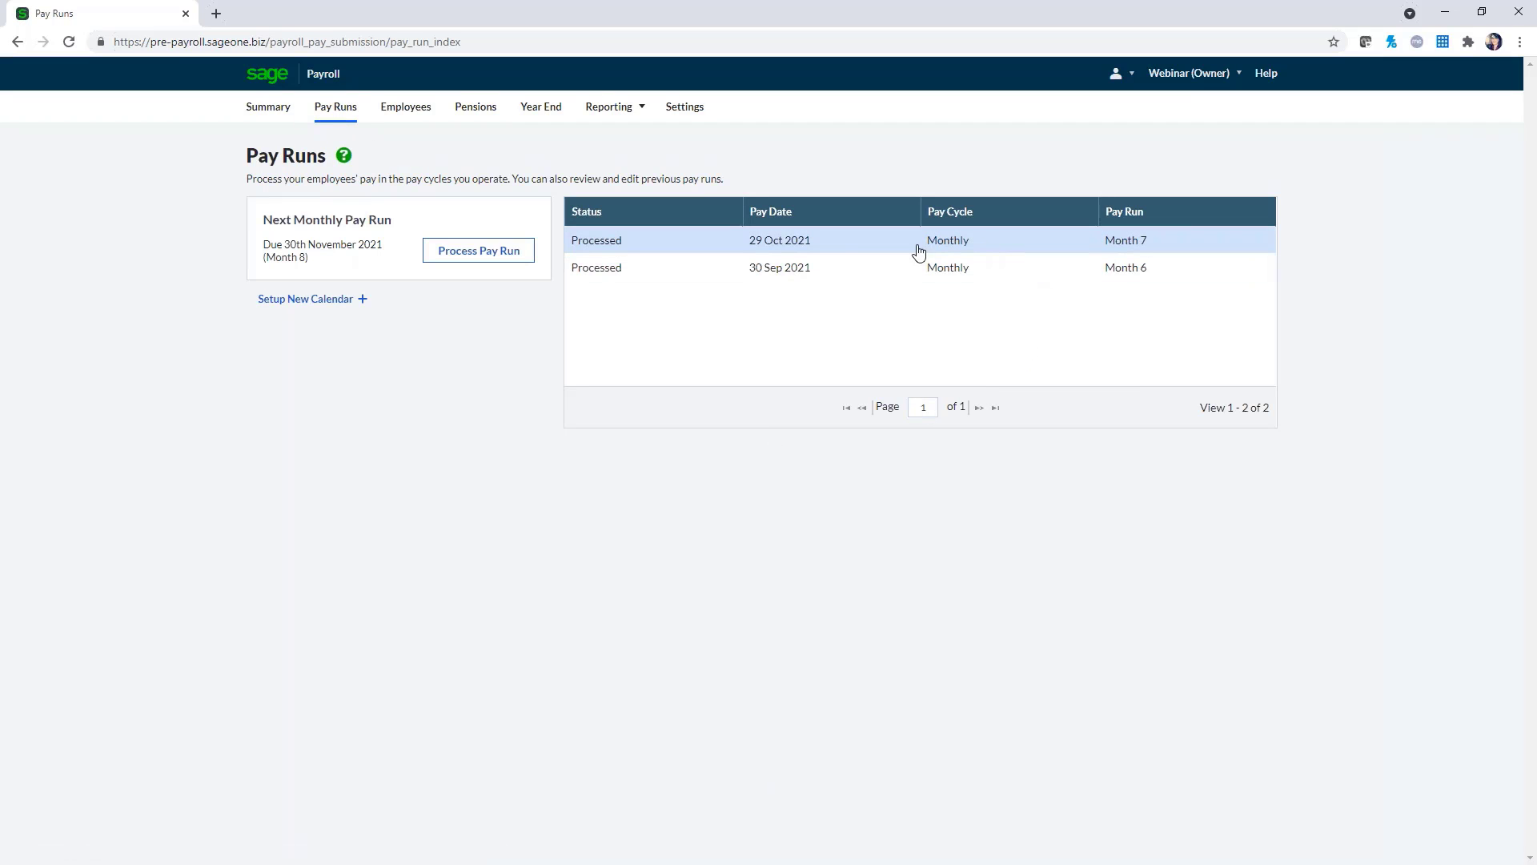
pyautogui.click(848, 247)
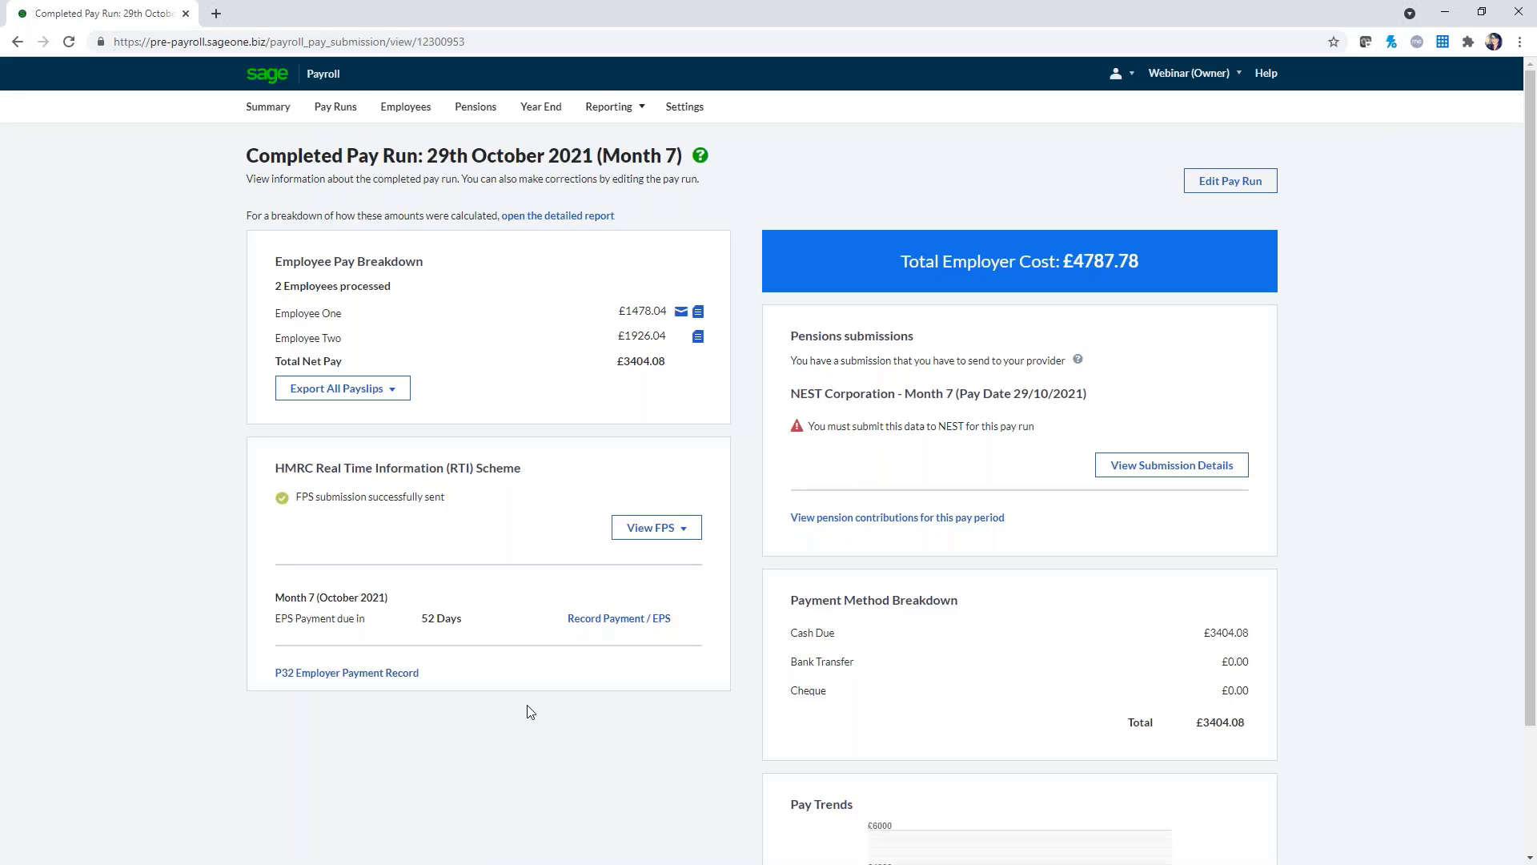
# View the Month 7 P32 Employer Payment Record and mark its 765.52 Revised Amount Due
pyautogui.click(346, 675)
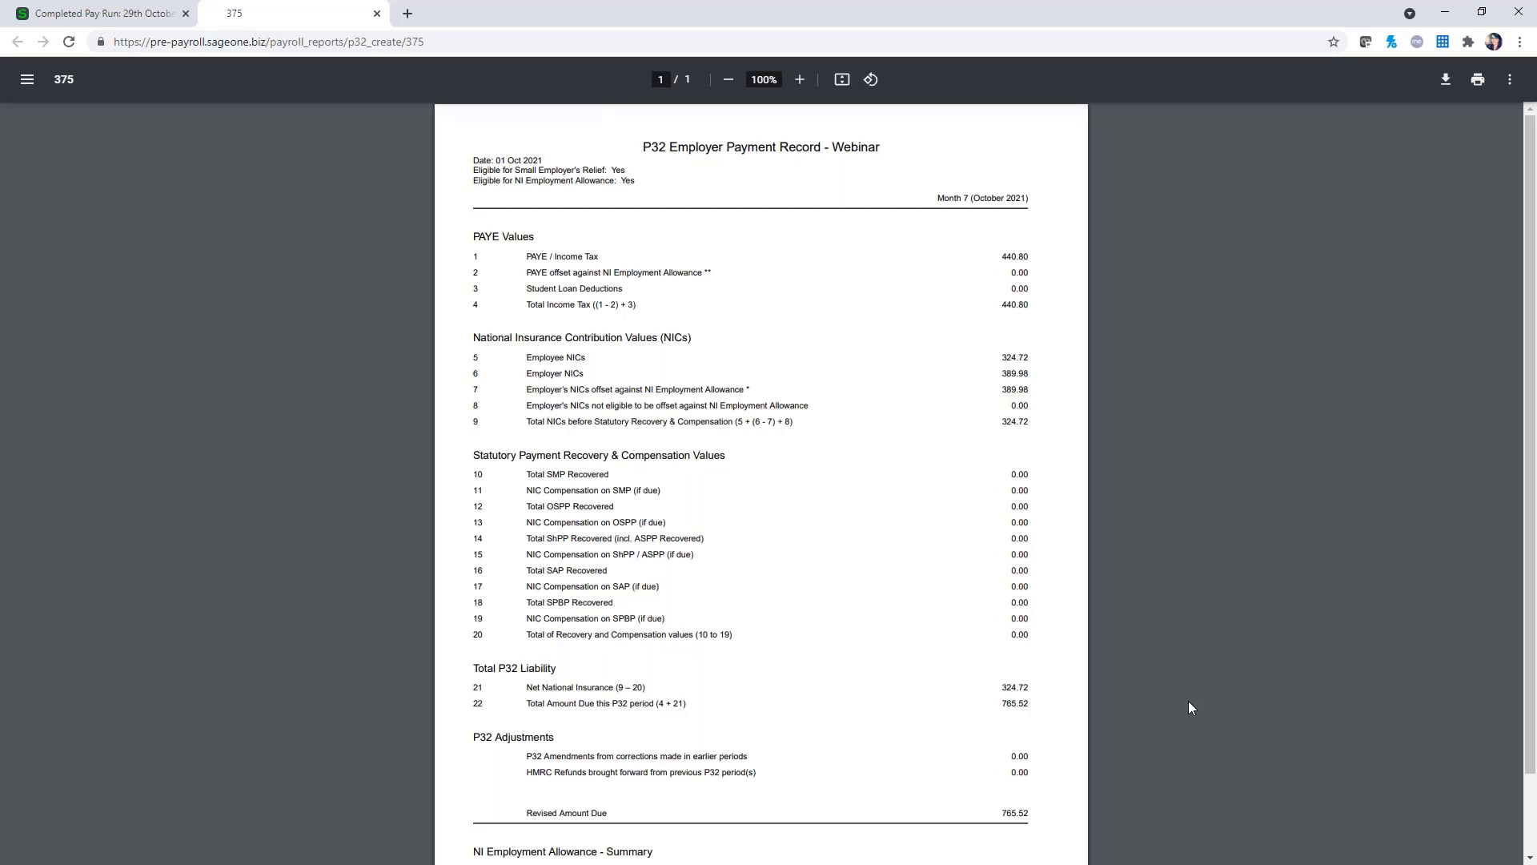
pyautogui.scroll(-1, 1081, 765)
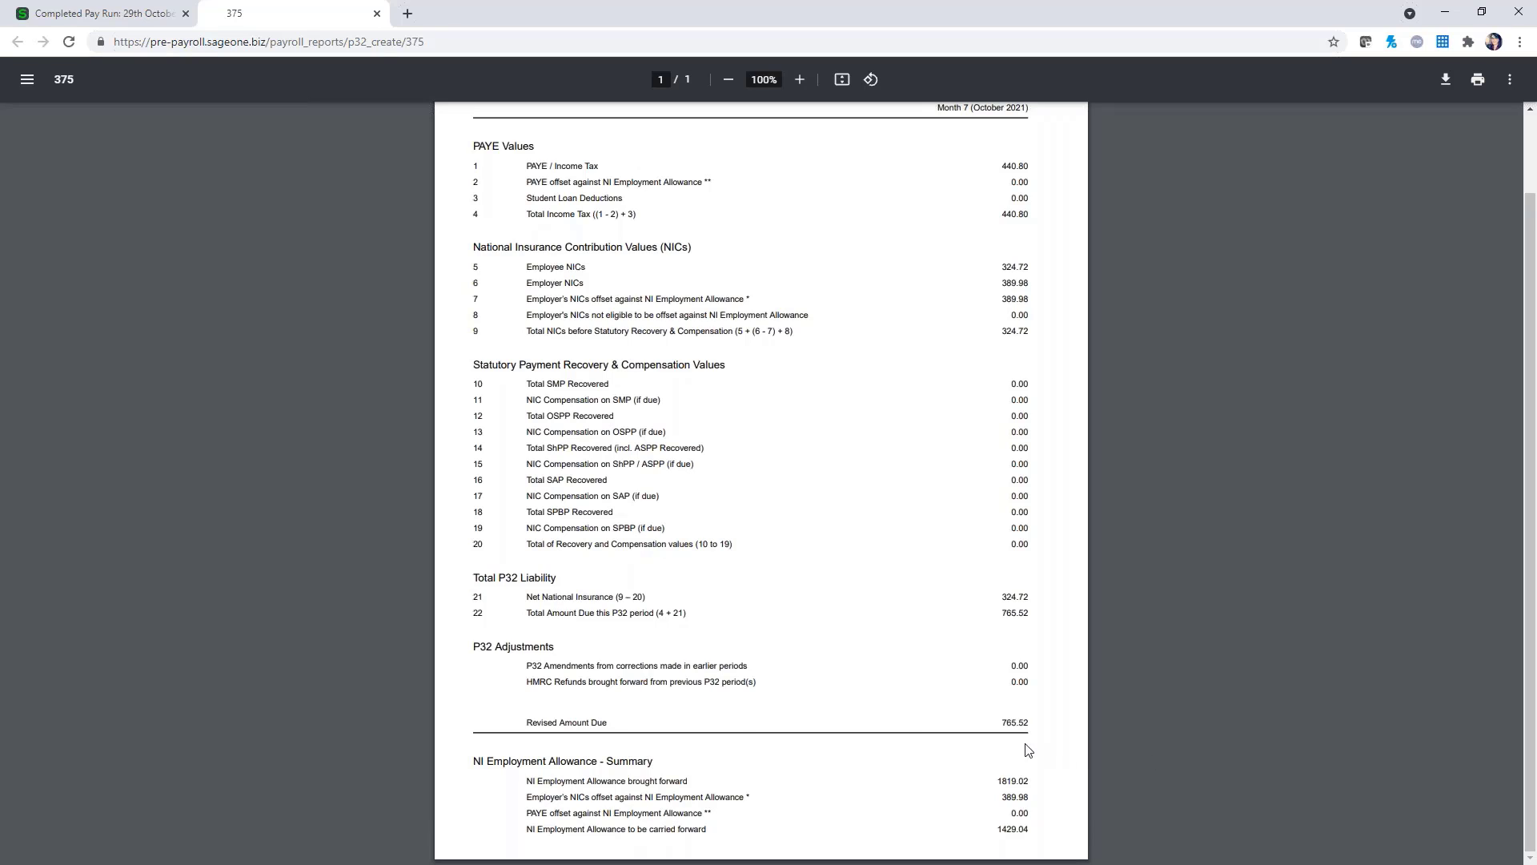
pyautogui.moveTo(522, 721); pyautogui.dragTo(1054, 727)
# Close the P32 report and reopen the completed Month 7 pay run from Pay Runs
pyautogui.click(377, 13)
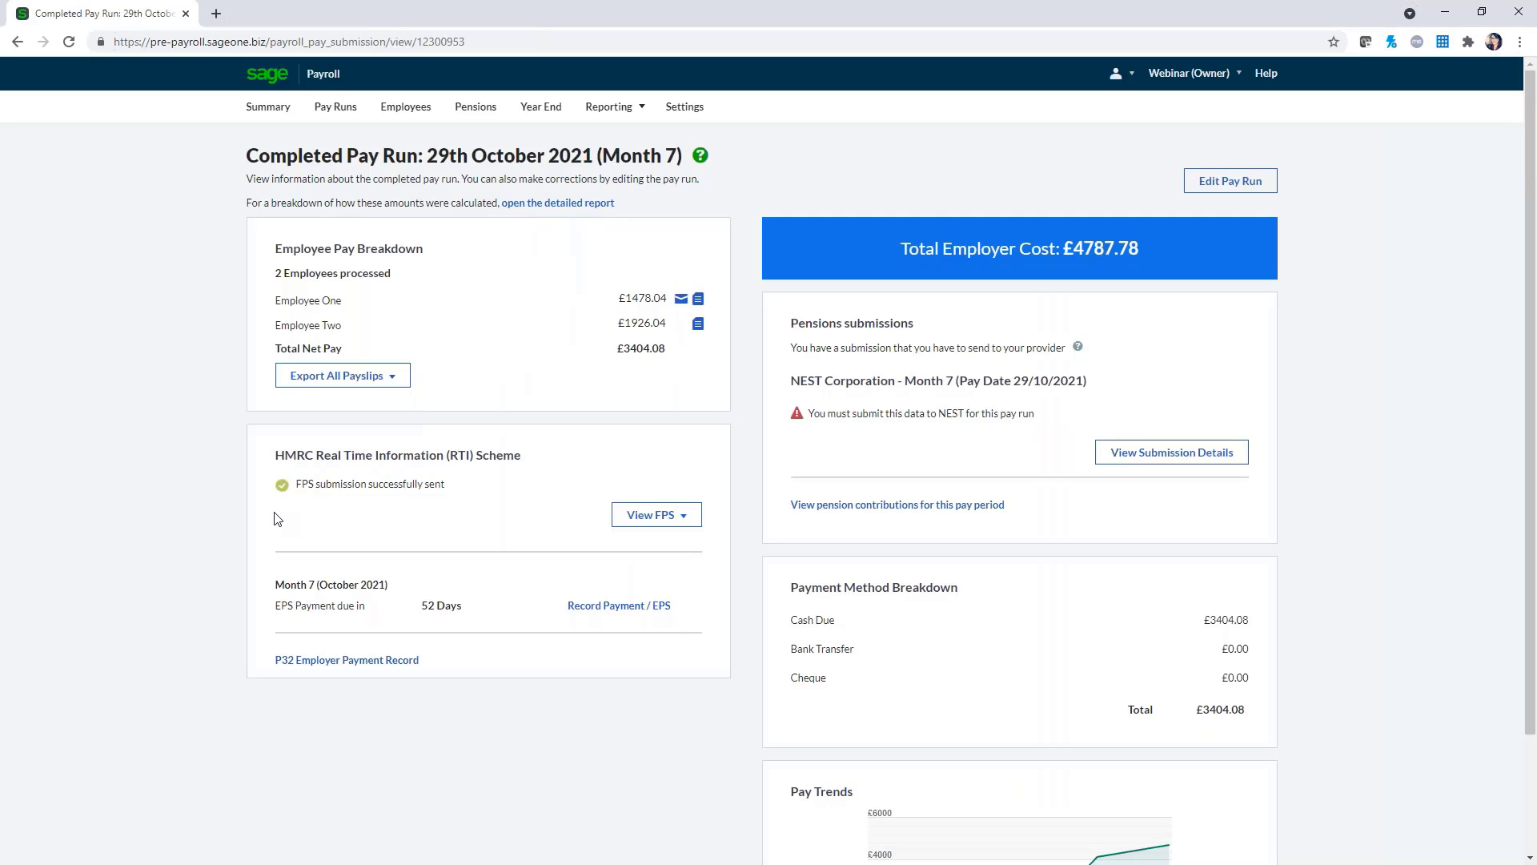
pyautogui.click(276, 109)
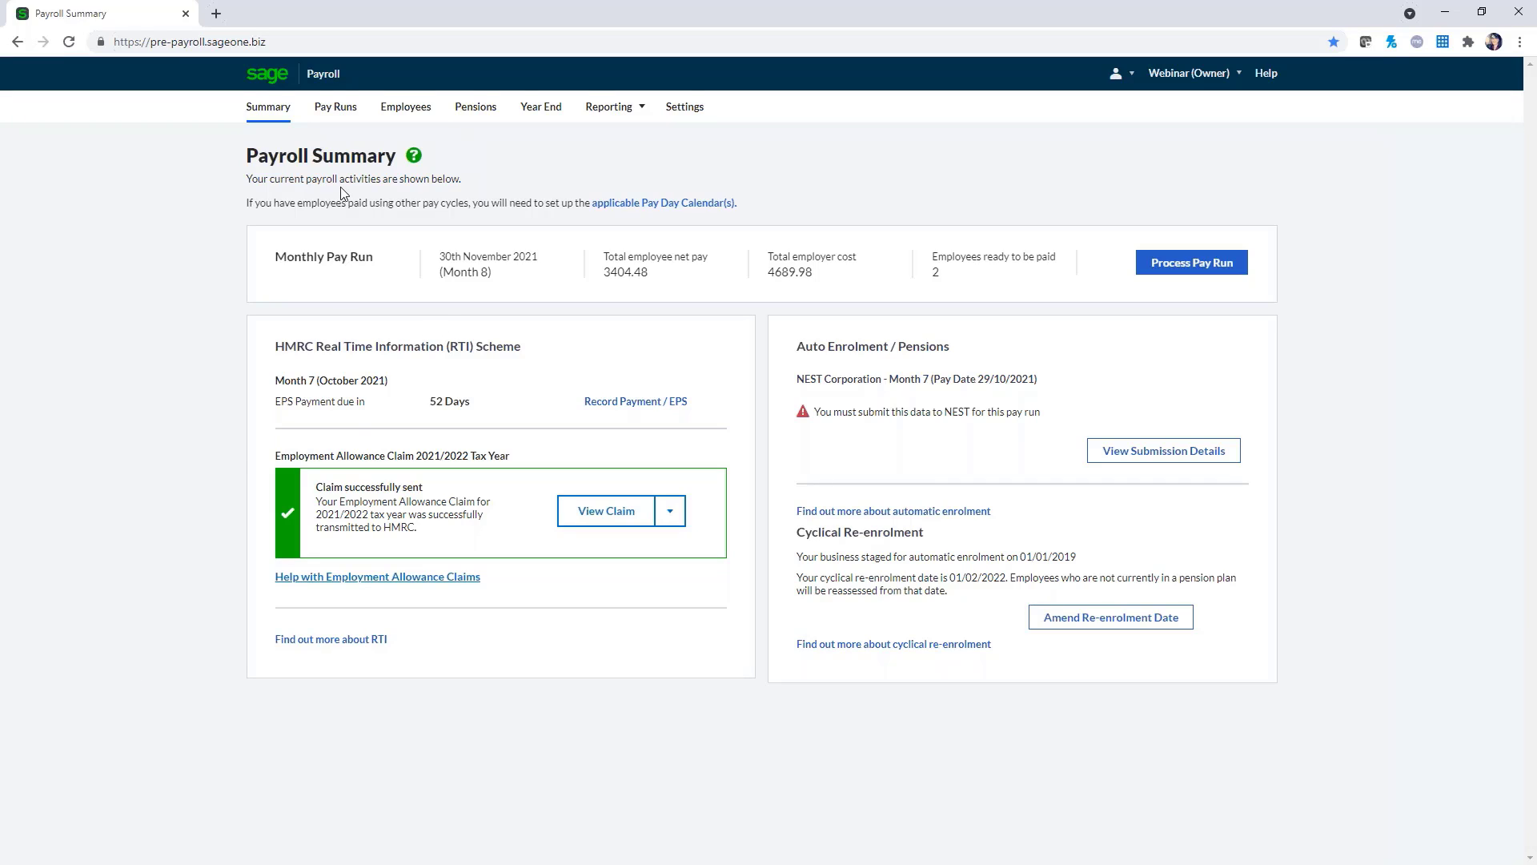
pyautogui.click(335, 113)
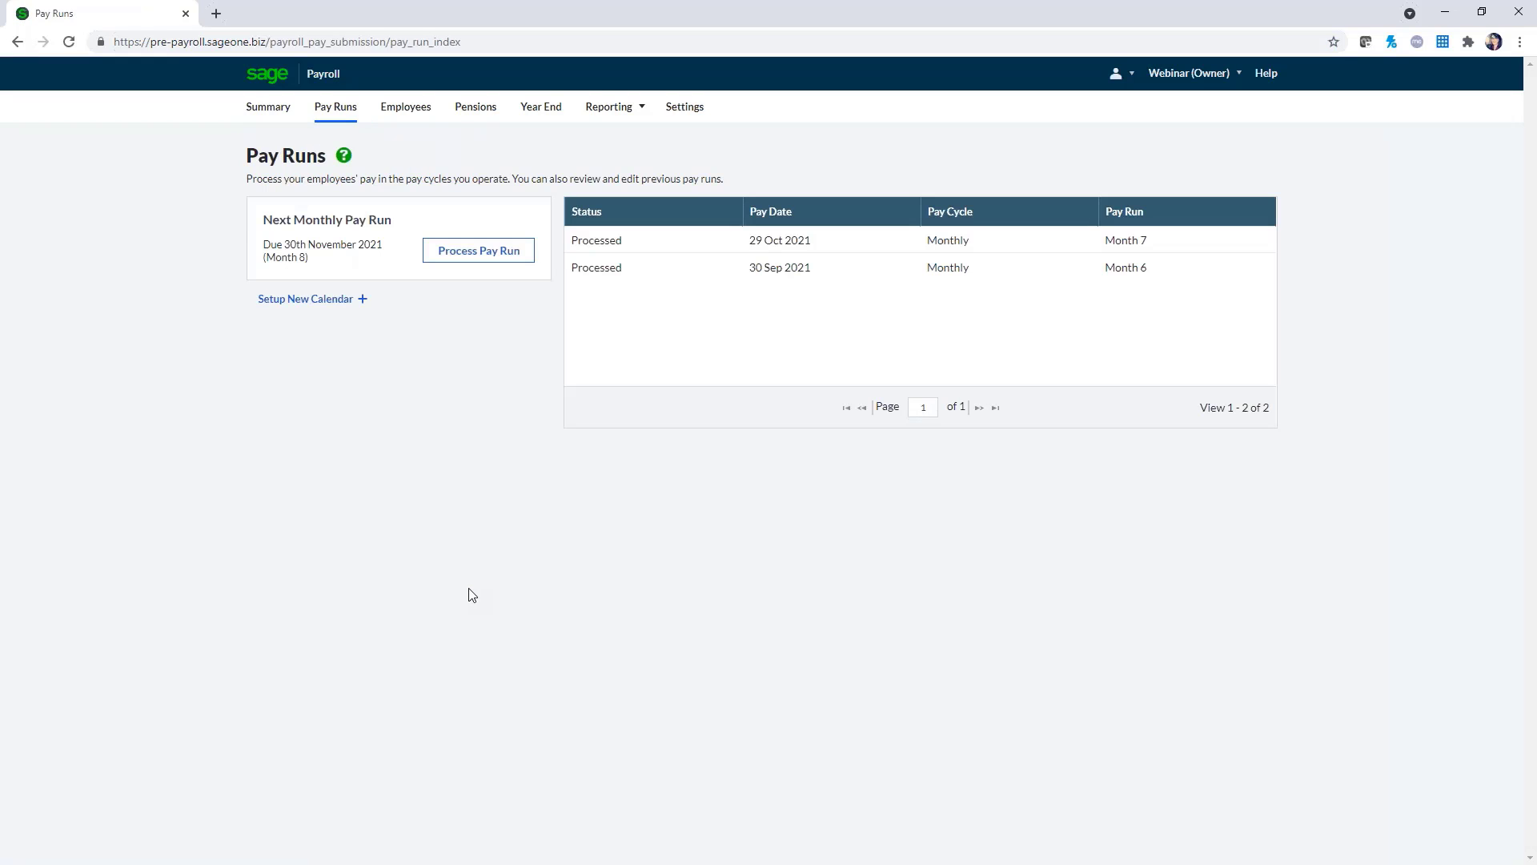
pyautogui.click(866, 252)
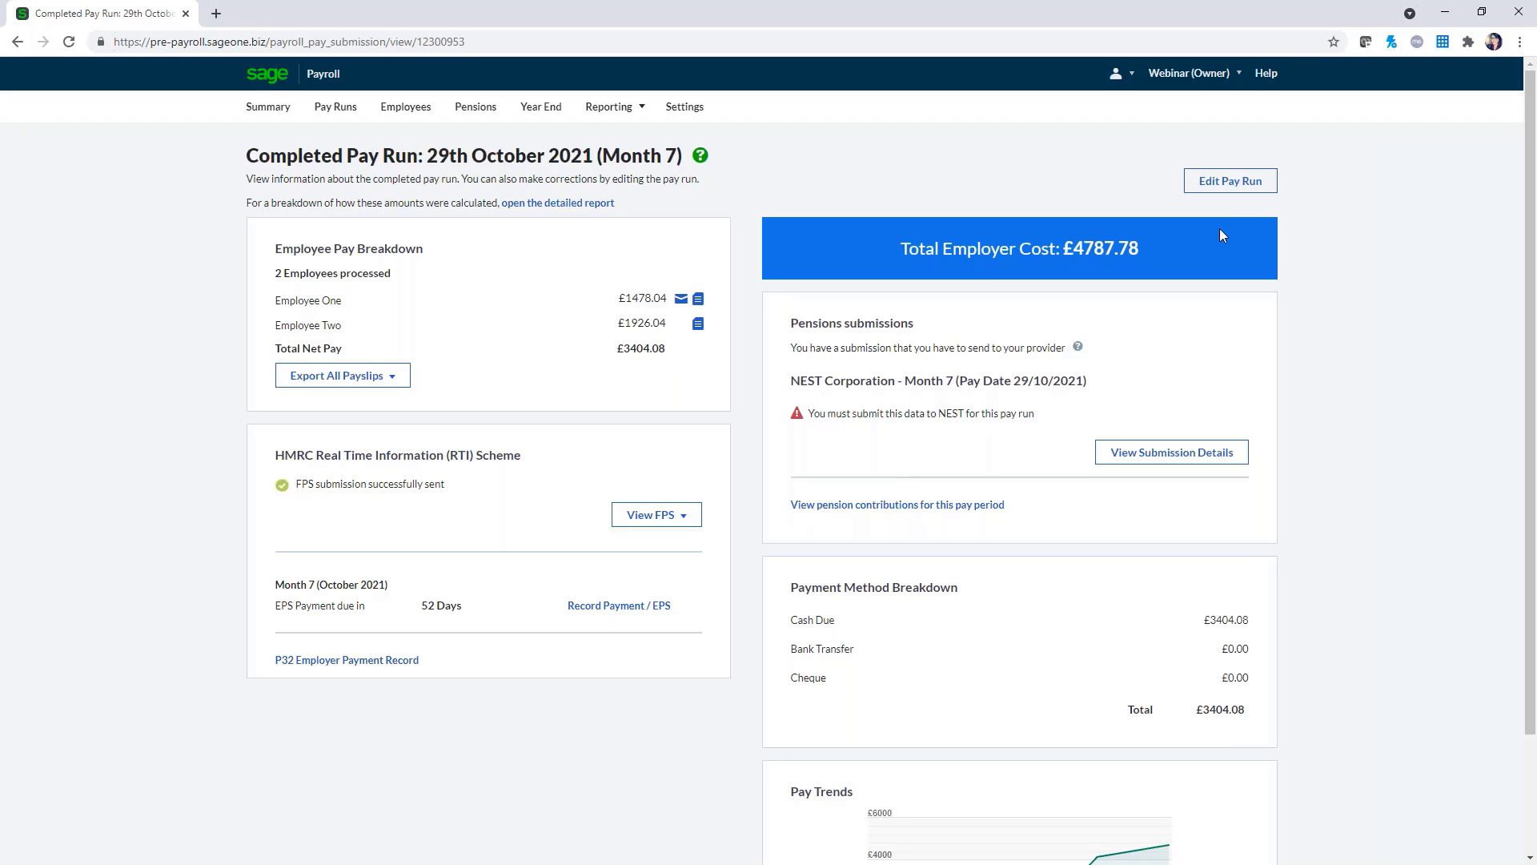
# Edit the completed Month 7 pay run to delete Employee Two's £500 Bonus payment
pyautogui.click(1223, 186)
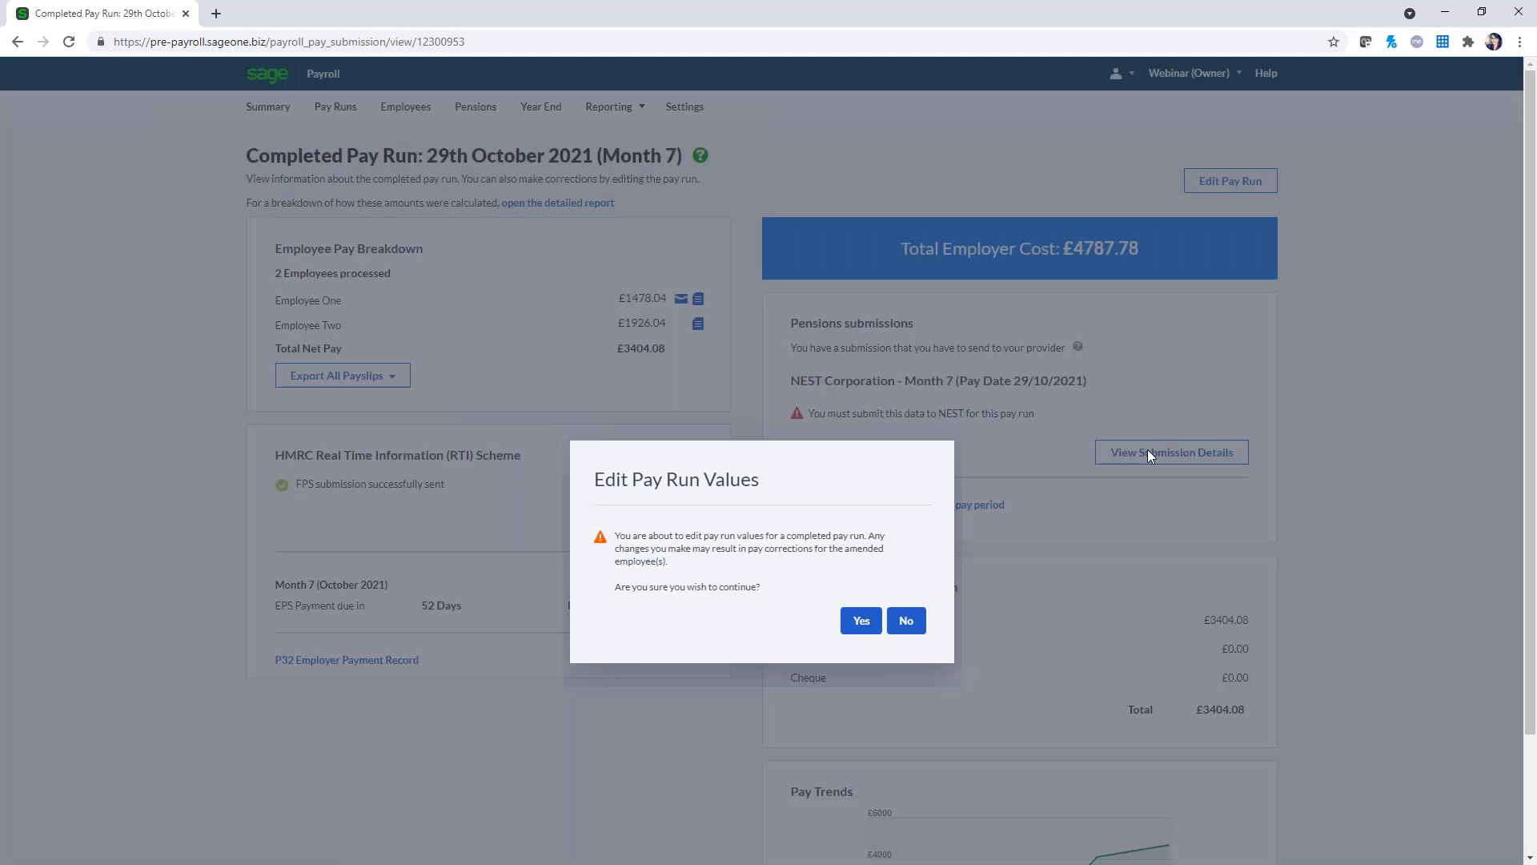
pyautogui.click(866, 628)
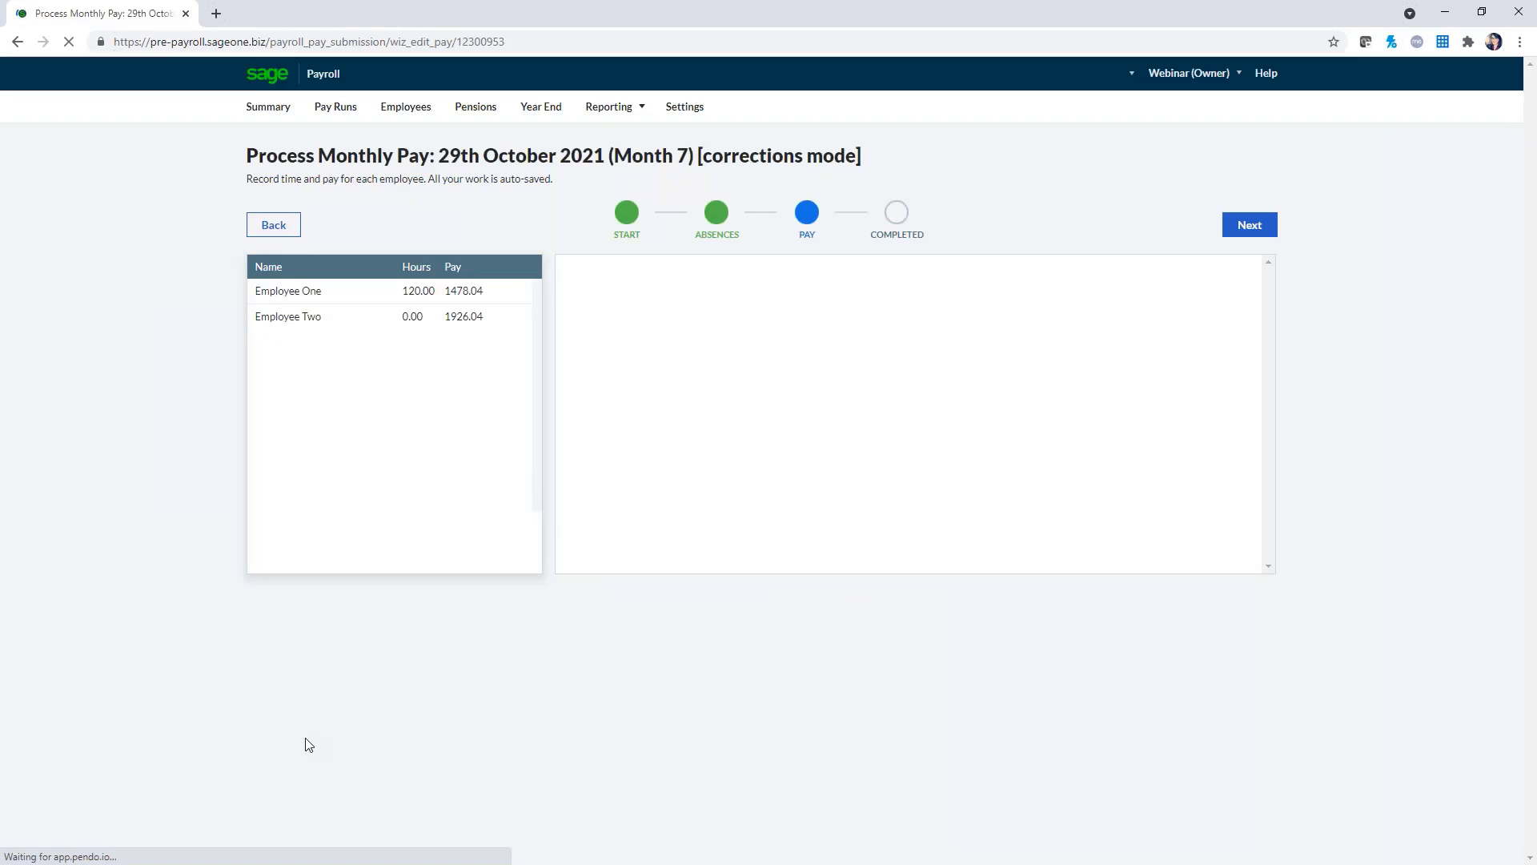
pyautogui.click(371, 319)
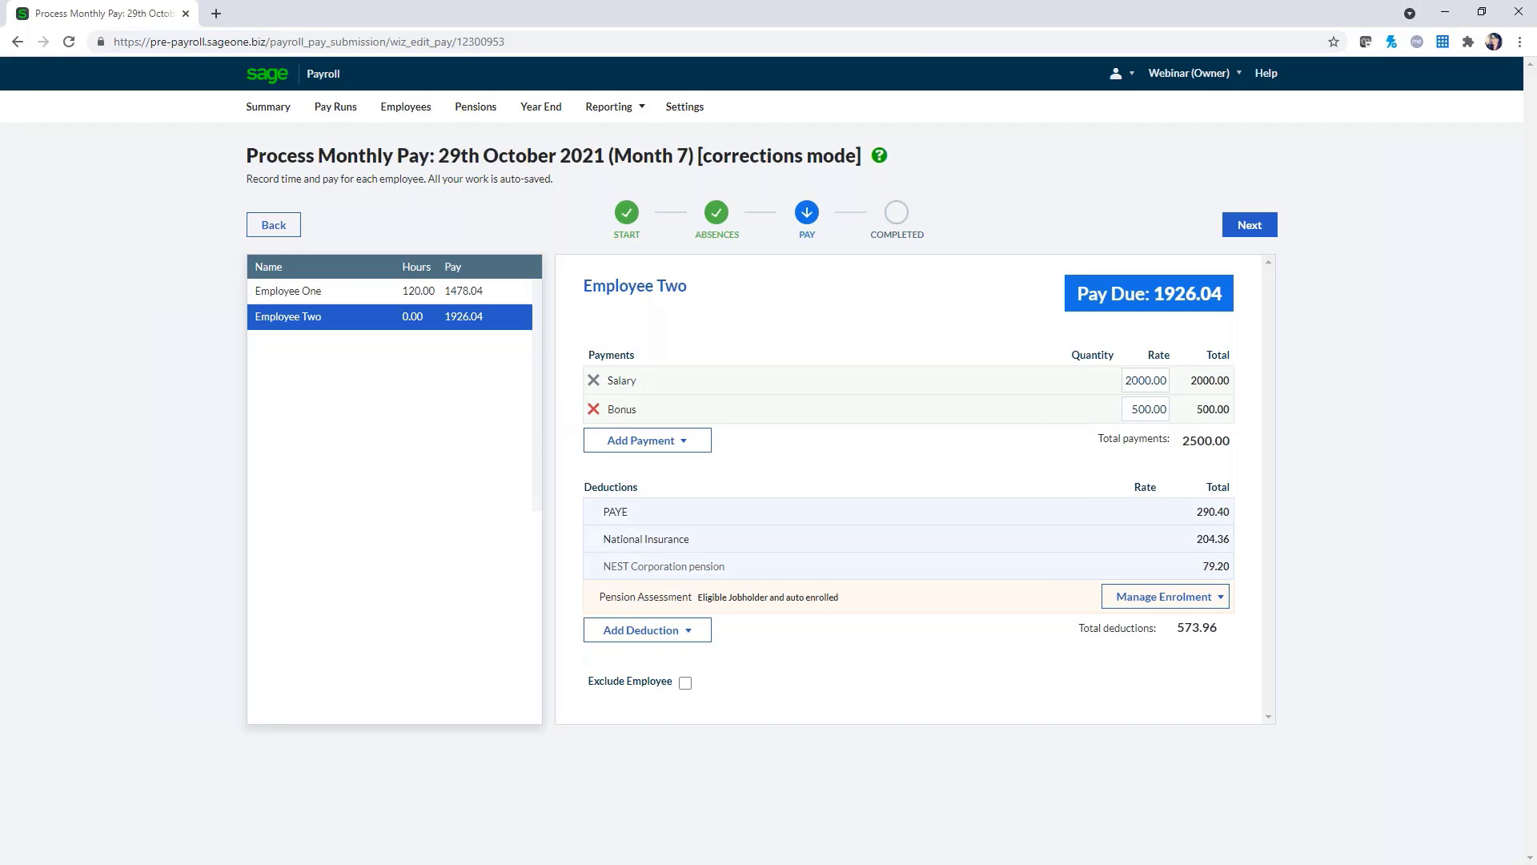
pyautogui.click(594, 409)
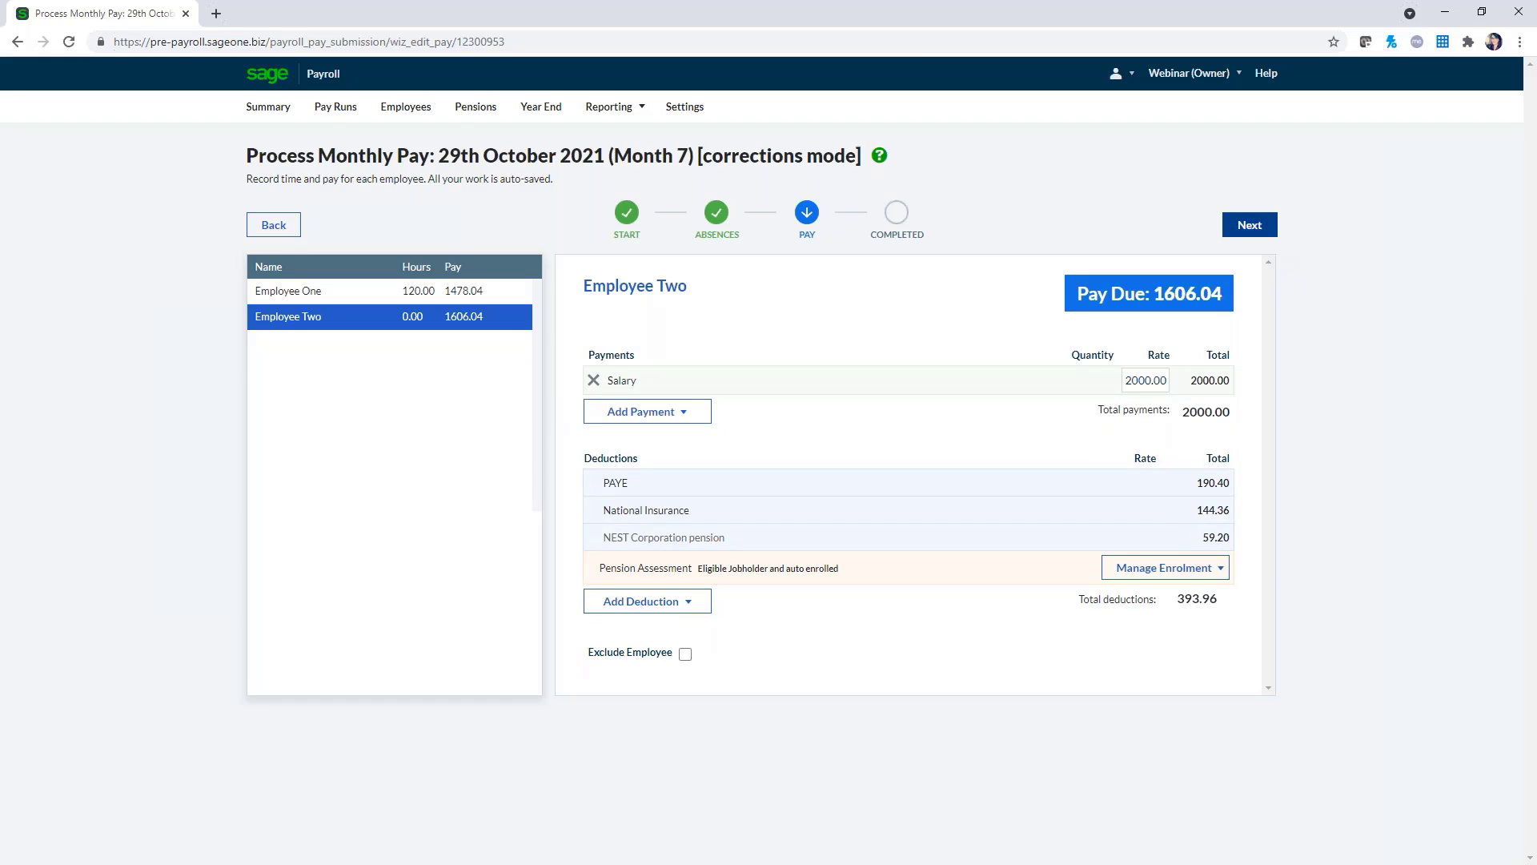
pyautogui.click(1250, 224)
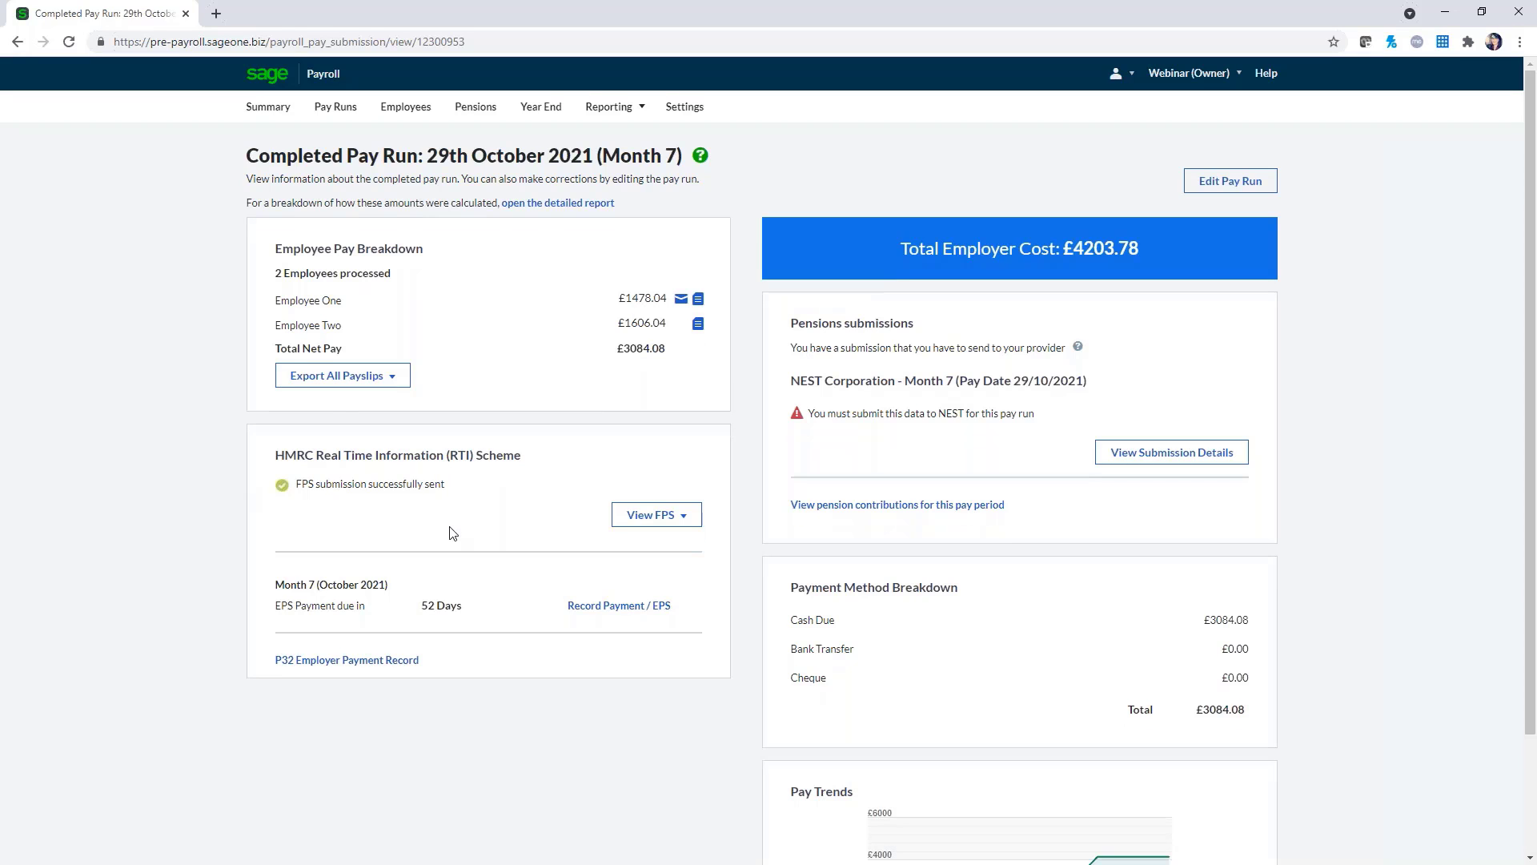
# Process the 30/11/2021 Month 8 pay run through to Employee Two's pay details
pyautogui.click(268, 107)
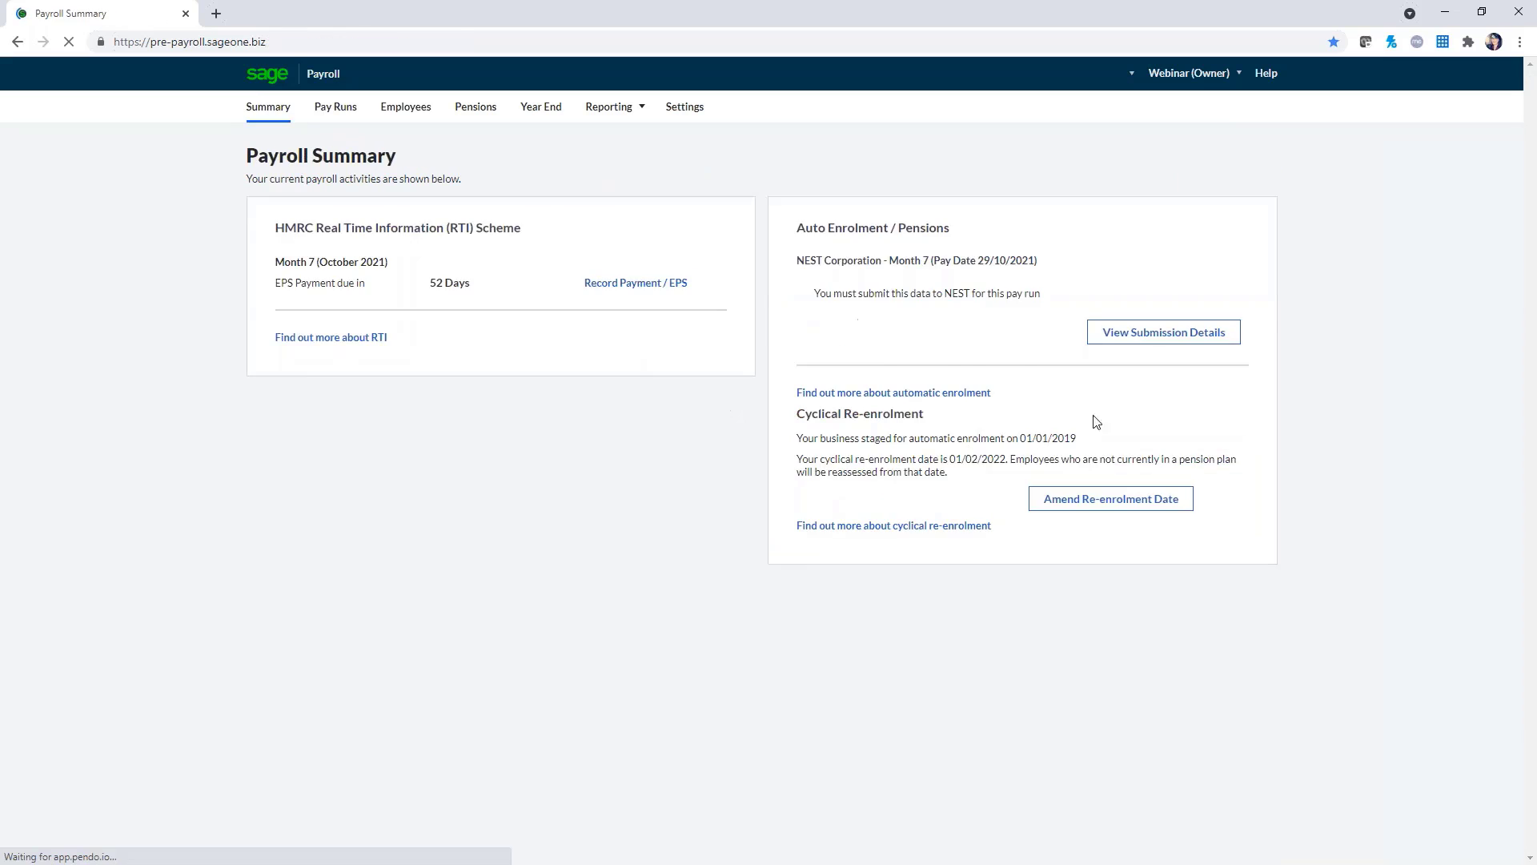
pyautogui.click(1192, 263)
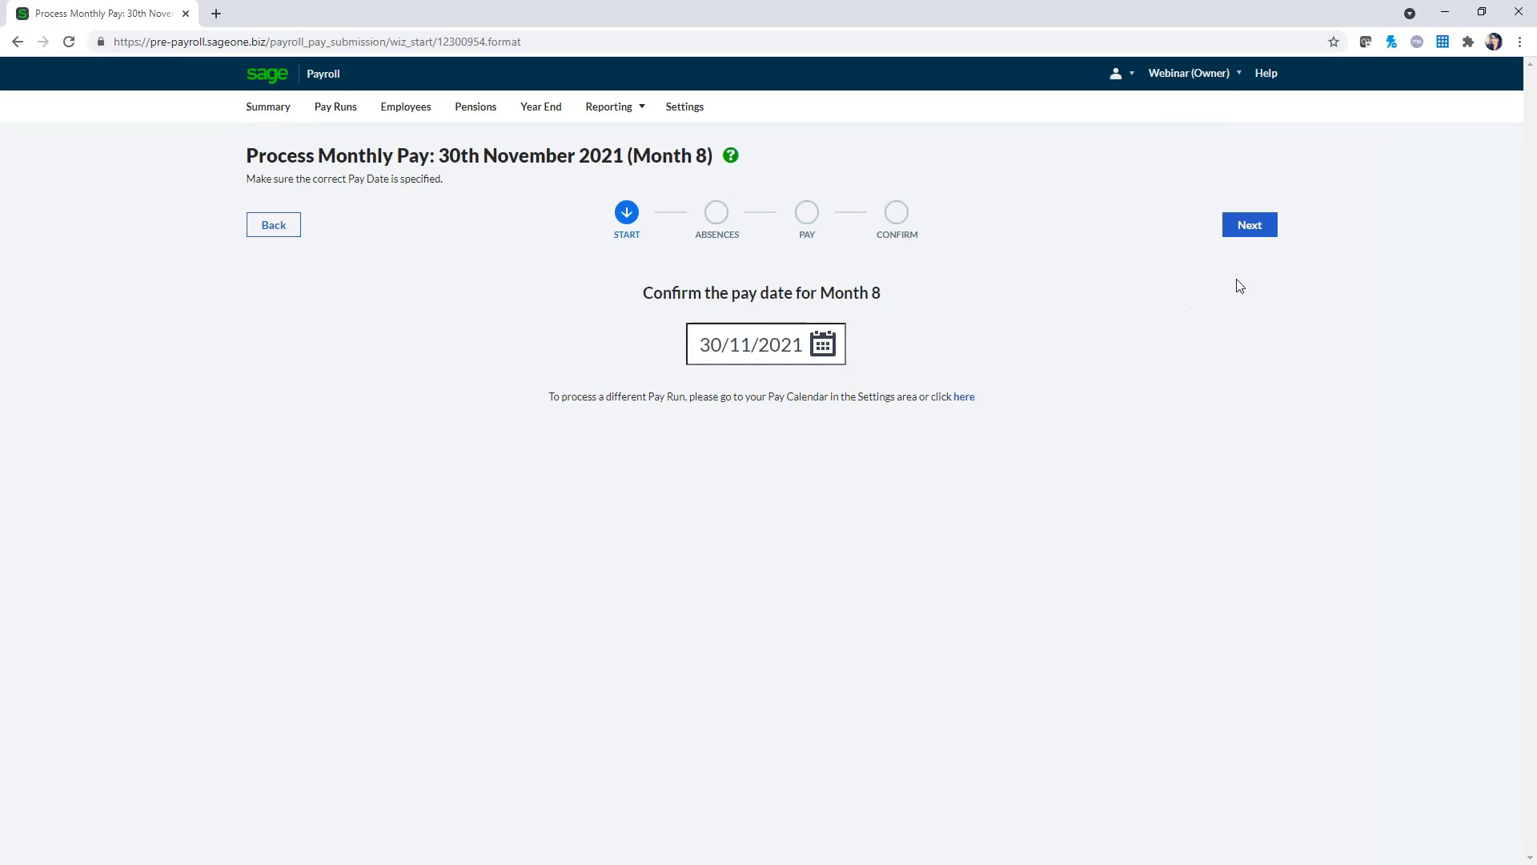
pyautogui.click(1242, 225)
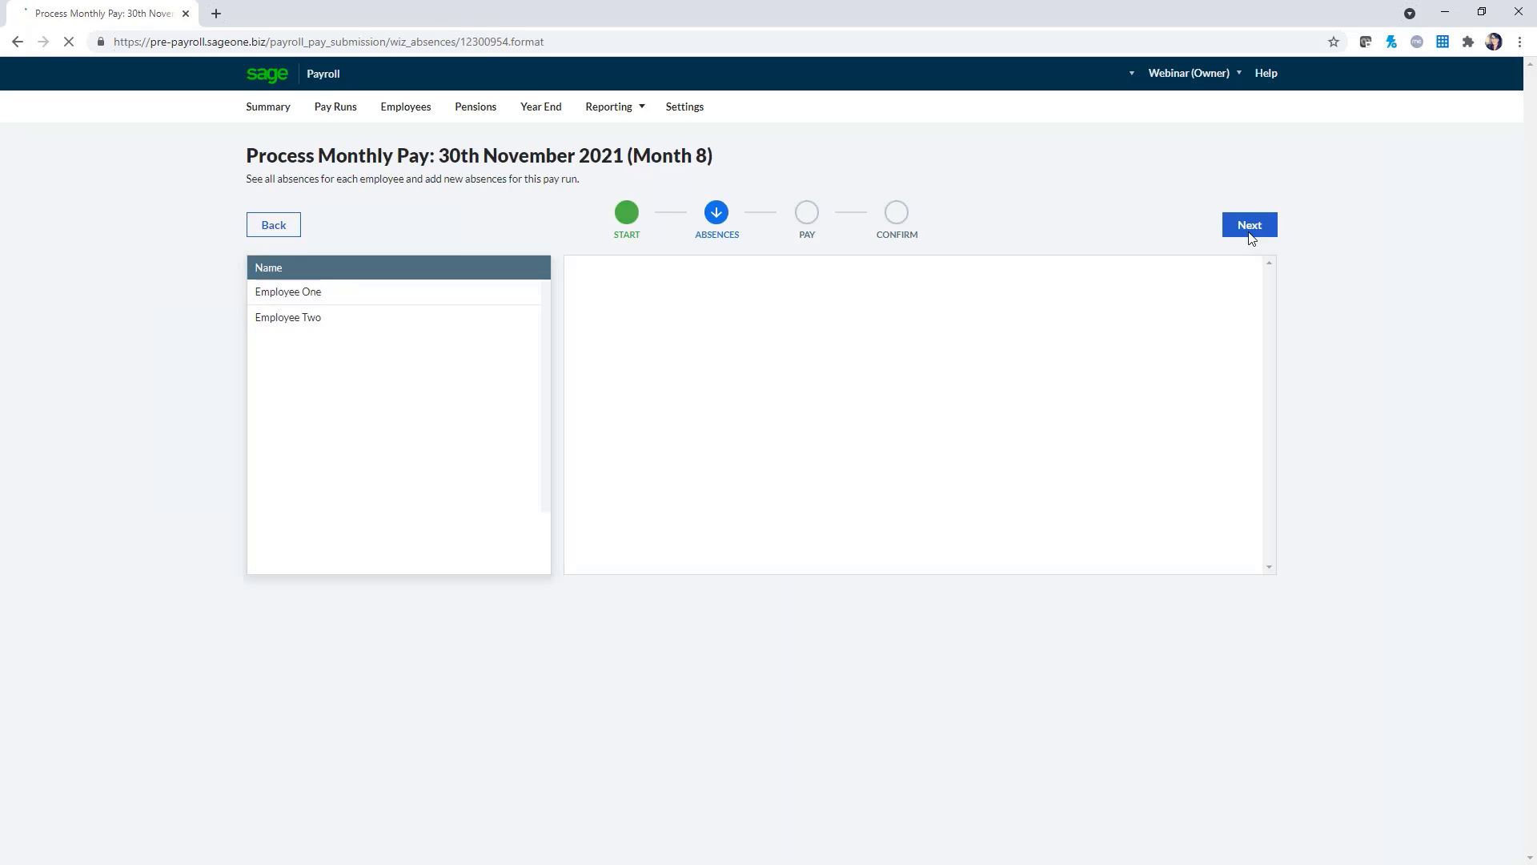
pyautogui.click(1250, 231)
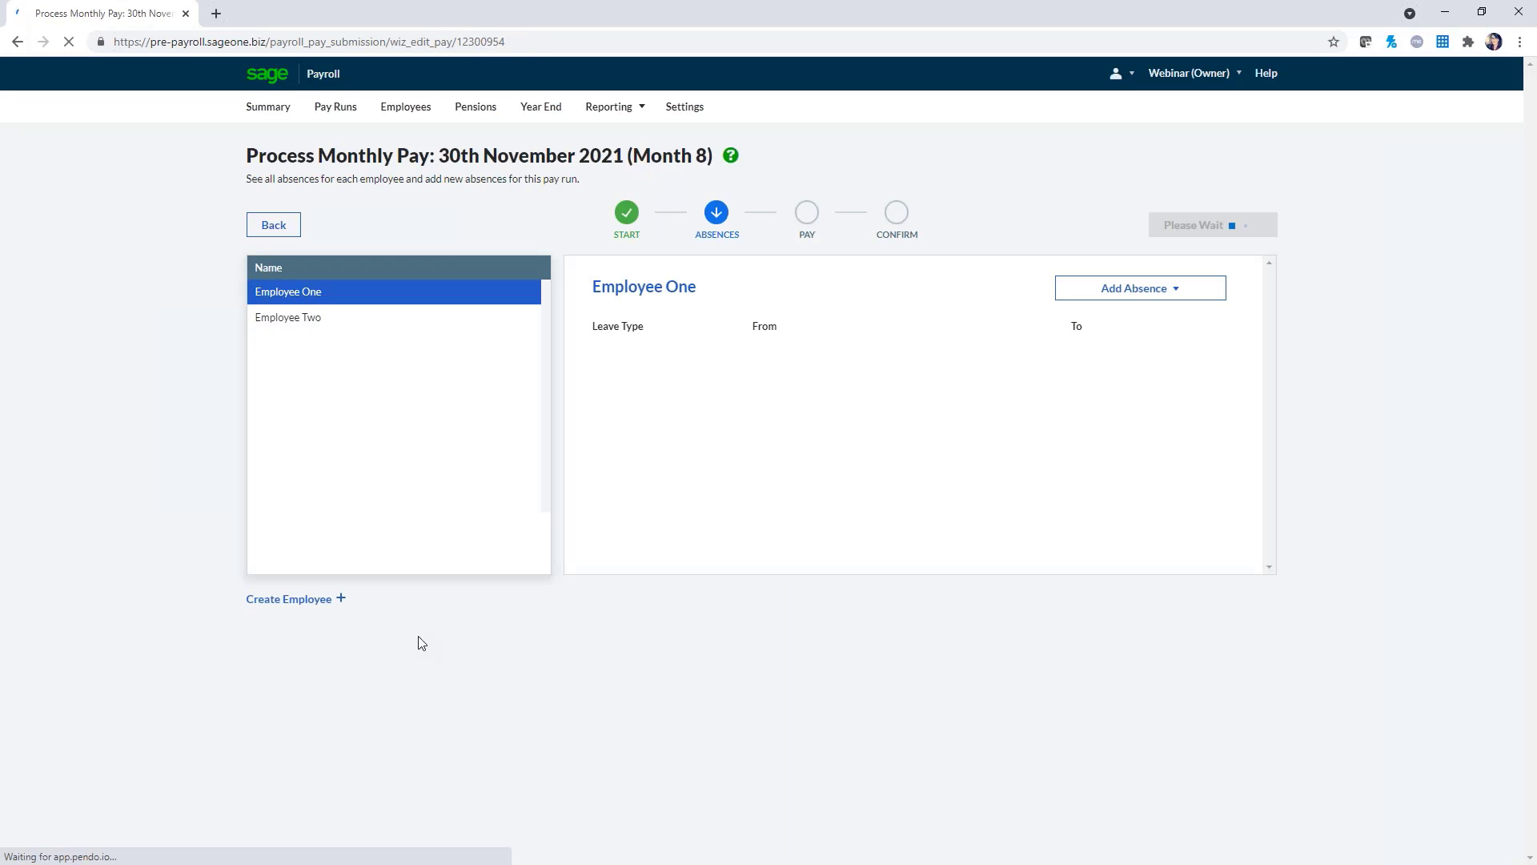
pyautogui.click(327, 322)
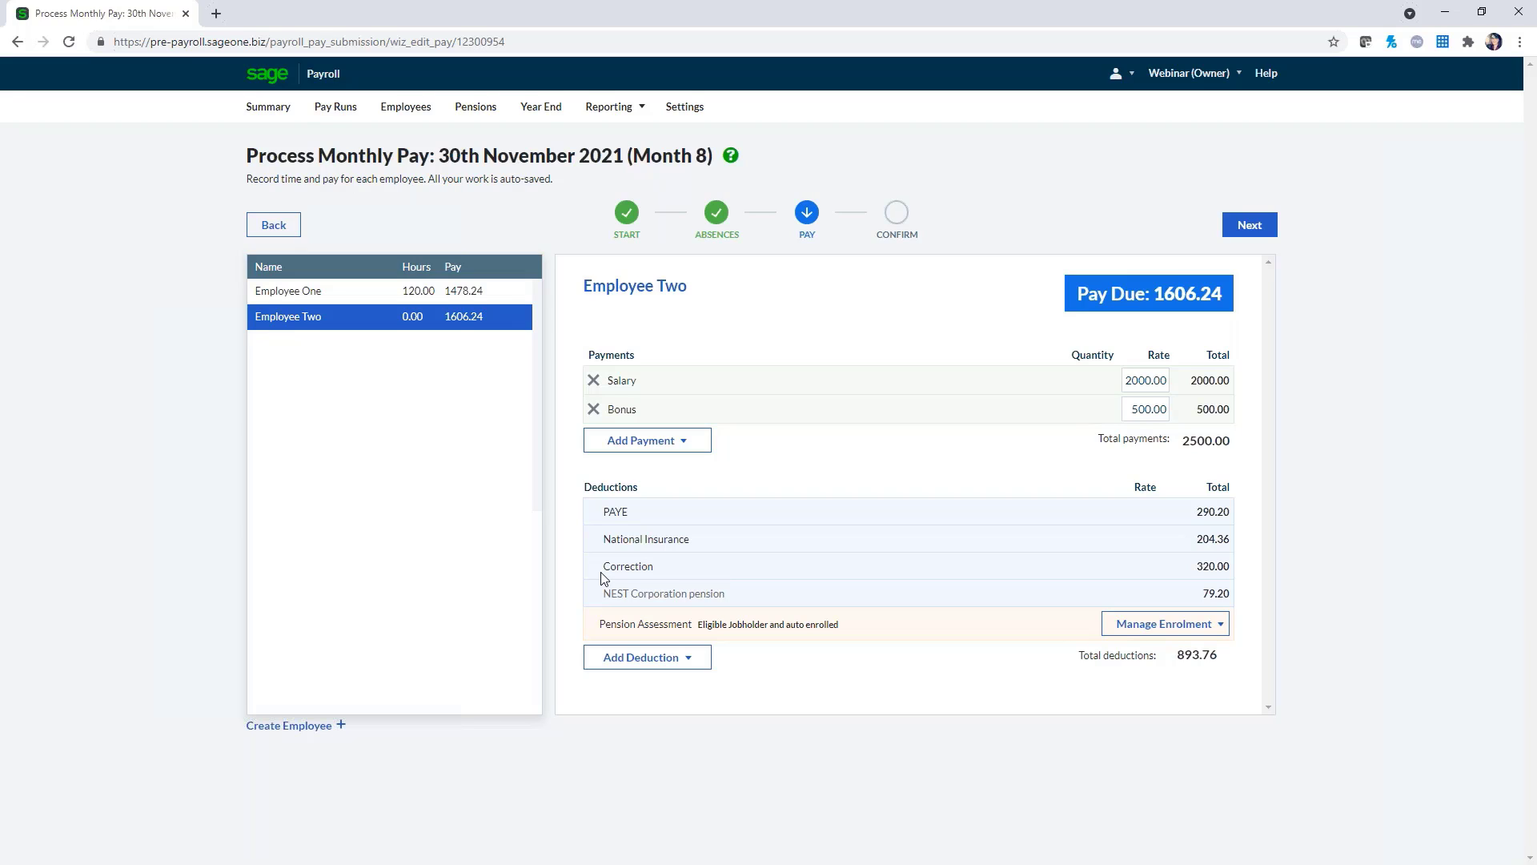
# Highlight Employee Two's 320.00 Correction deduction, then return to the Payroll Summary
pyautogui.moveTo(603, 572); pyautogui.dragTo(1238, 580)
pyautogui.click(747, 564)
pyautogui.click(260, 115)
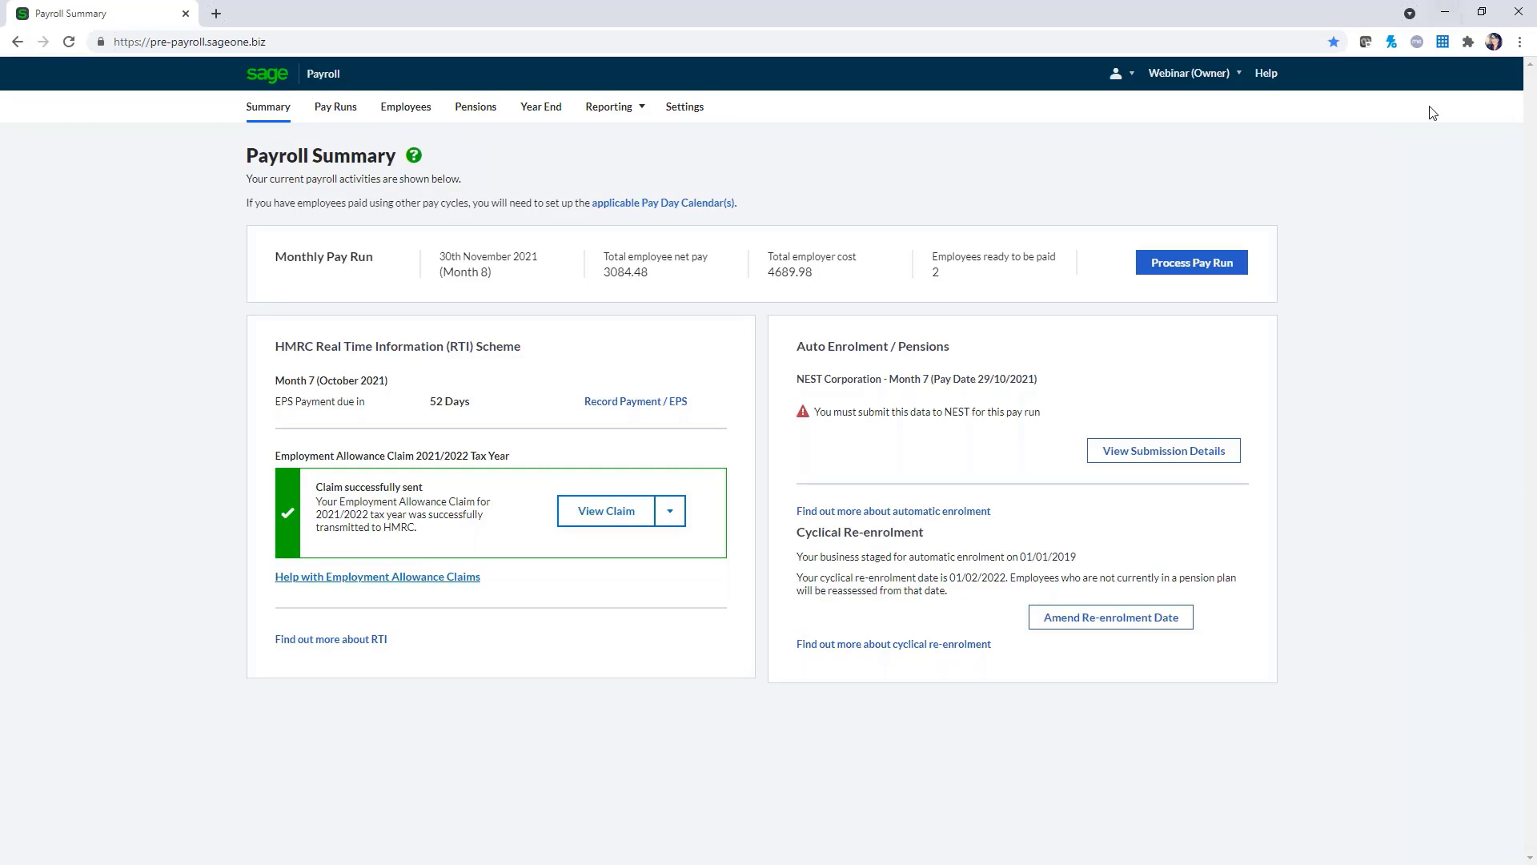
# Open the Help Centre's Corrections > Making corrections > Correct a pay run article
pyautogui.click(1266, 73)
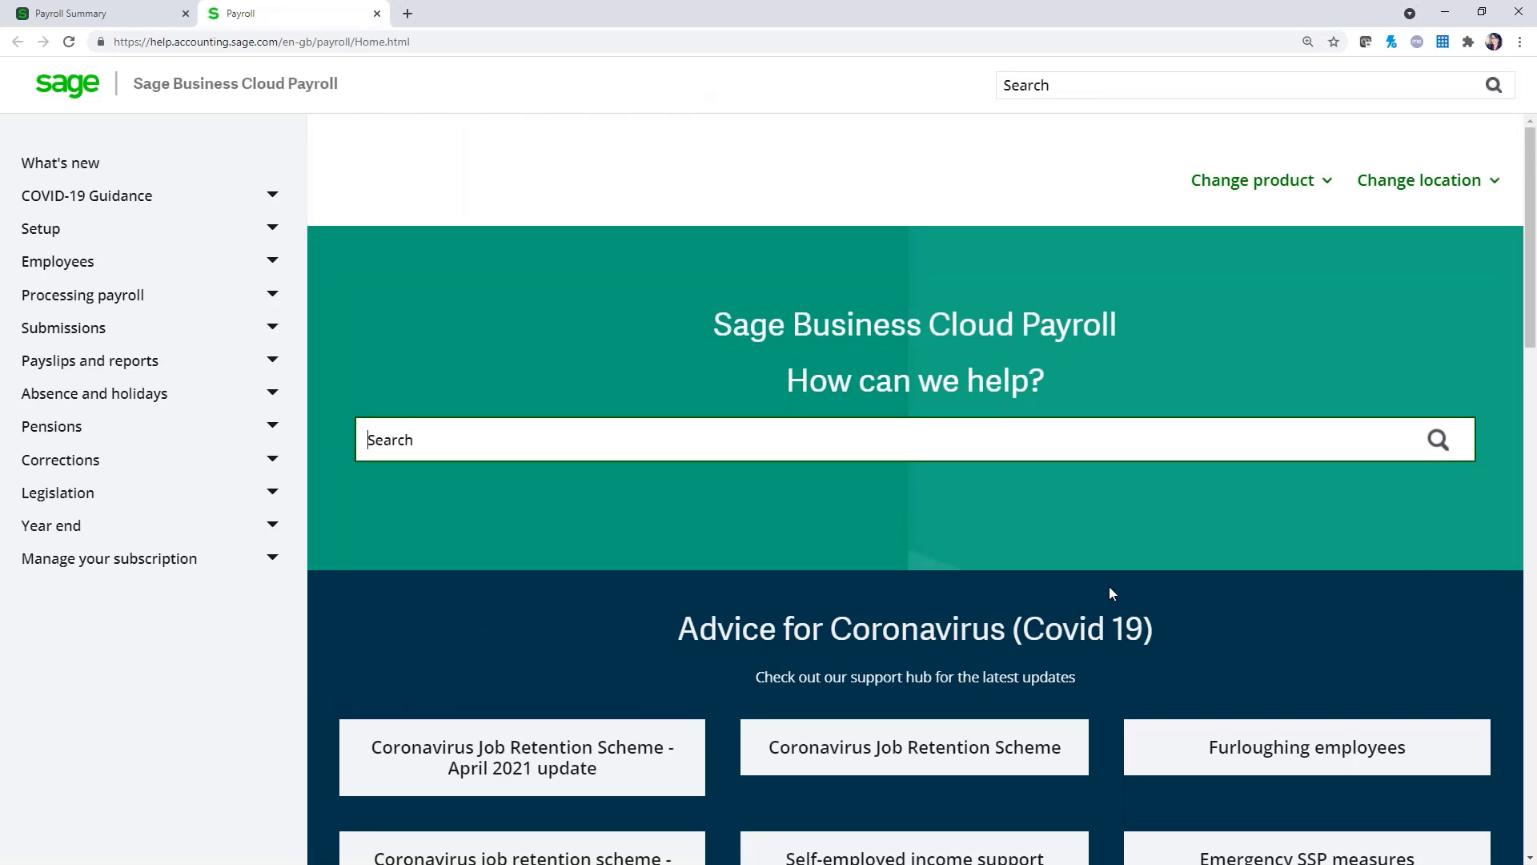
pyautogui.click(272, 459)
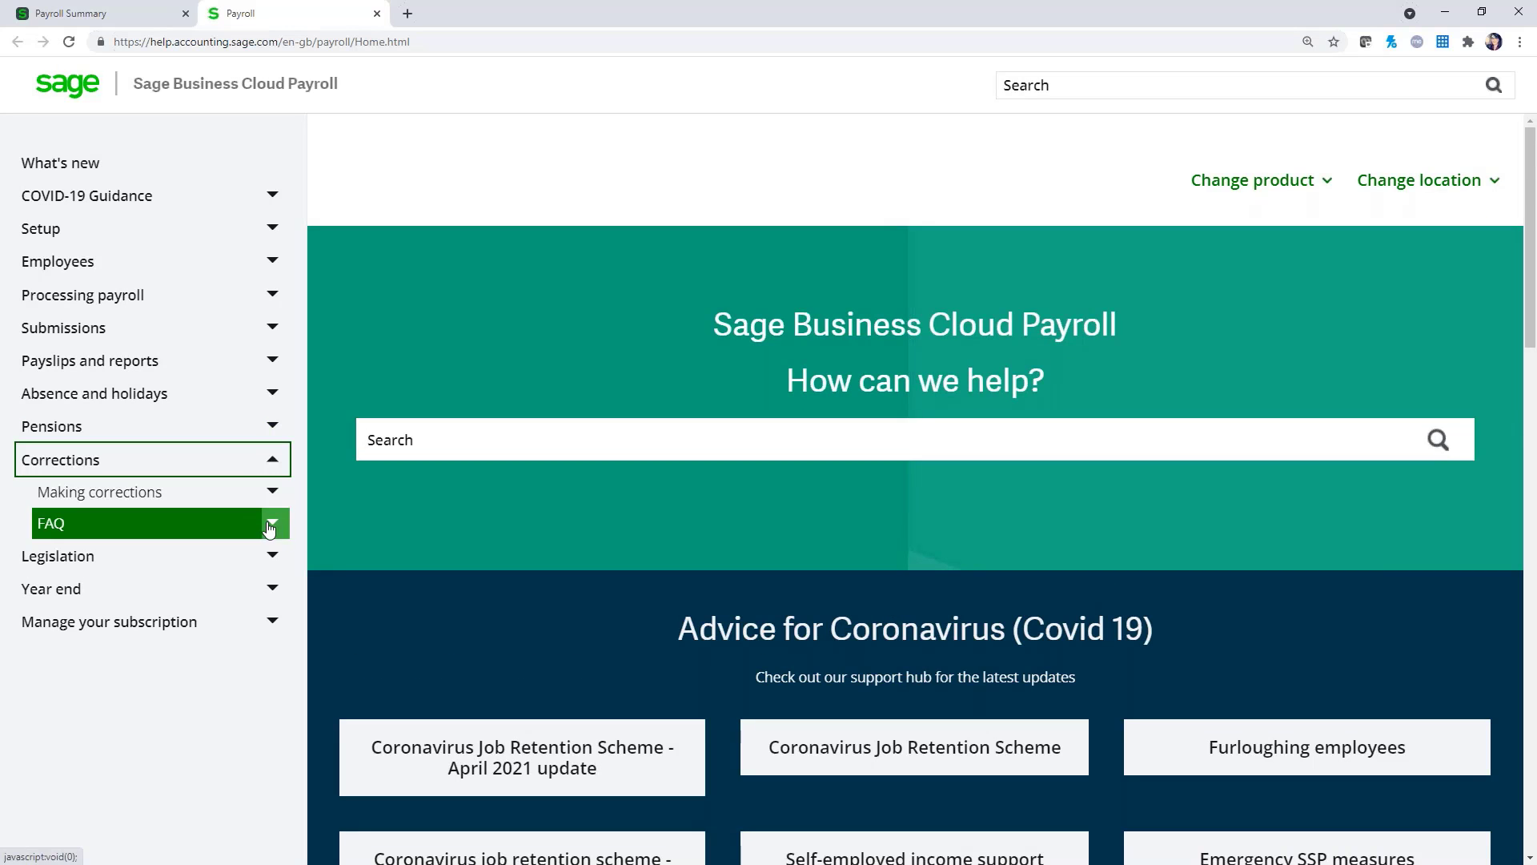
pyautogui.click(274, 523)
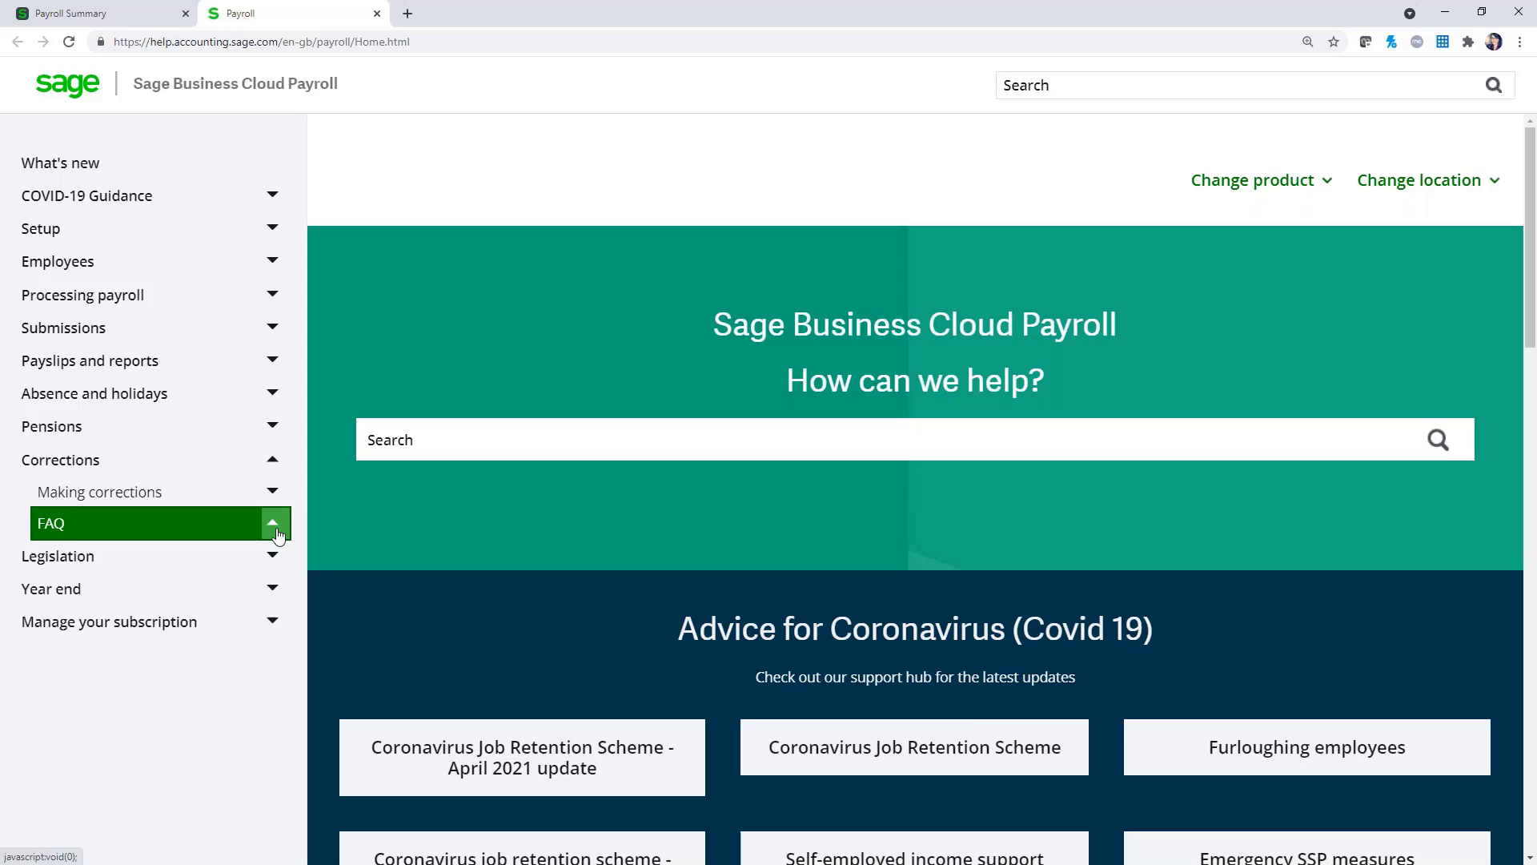
pyautogui.click(259, 491)
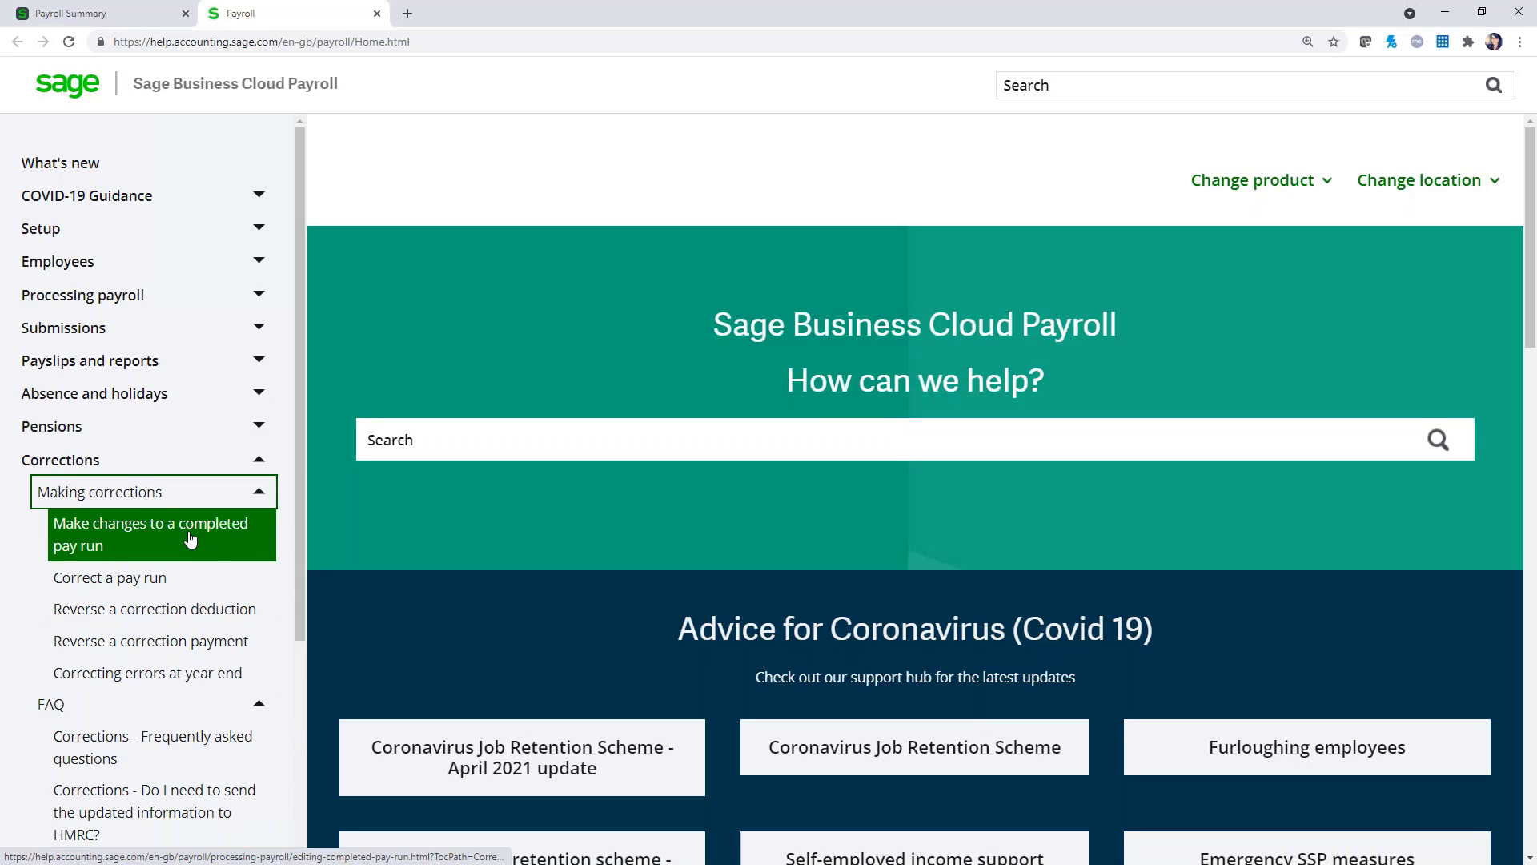
pyautogui.click(207, 579)
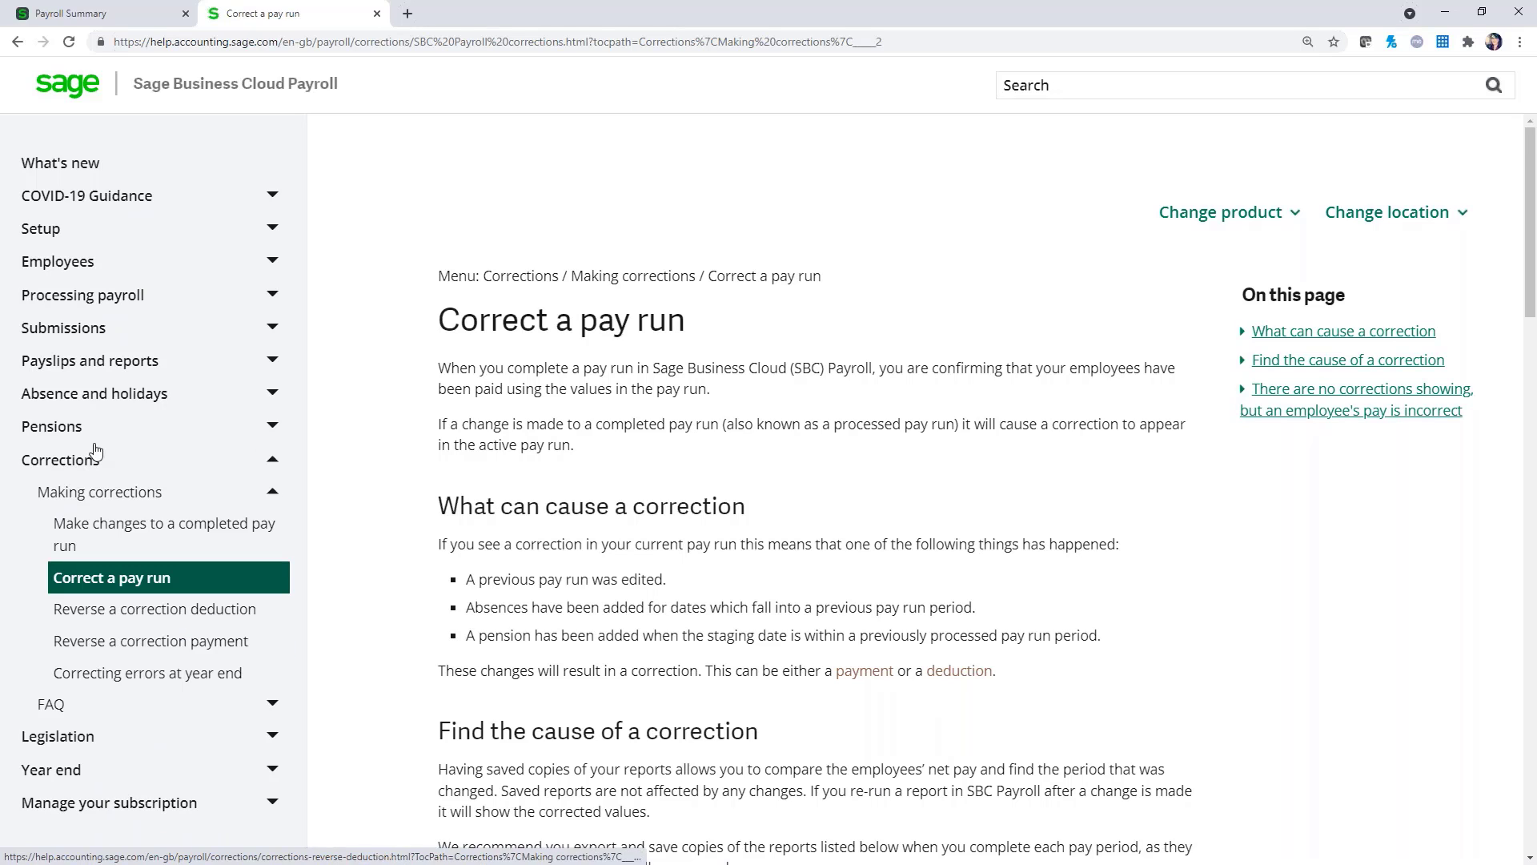
pyautogui.click(80, 14)
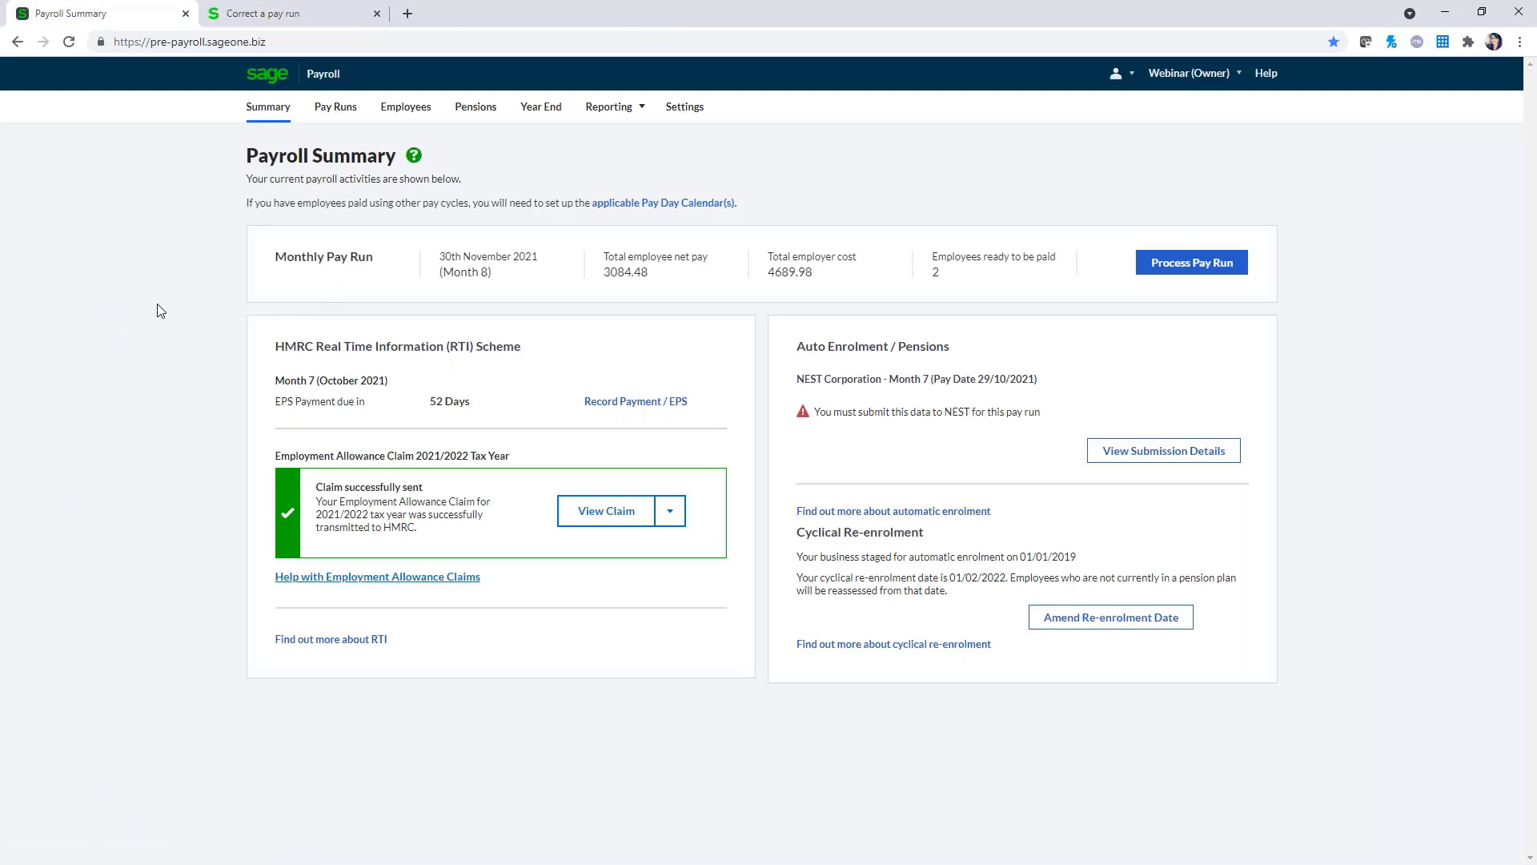